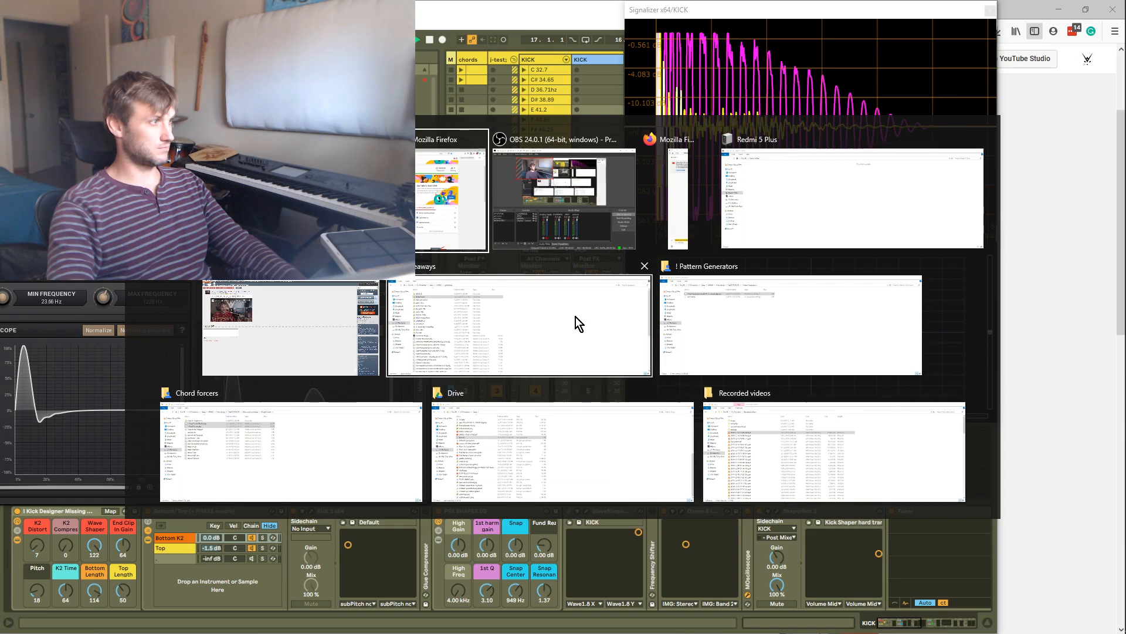
Close several File Explorer windows from the window switcher
left_click(364, 277)
key("alt+Tab")
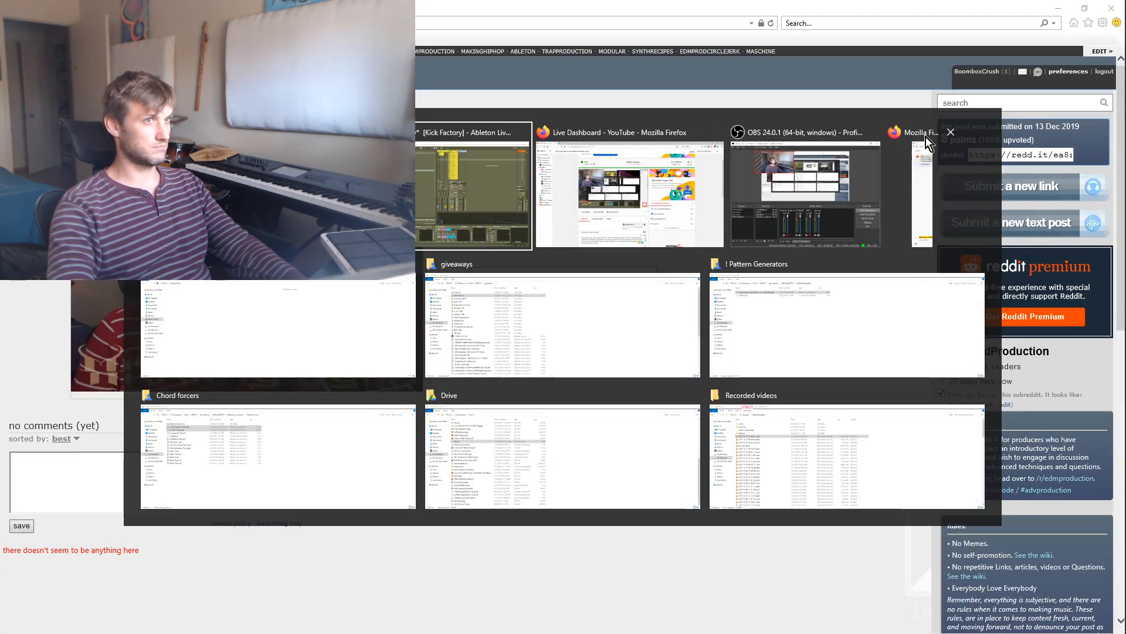
left_click(410, 269)
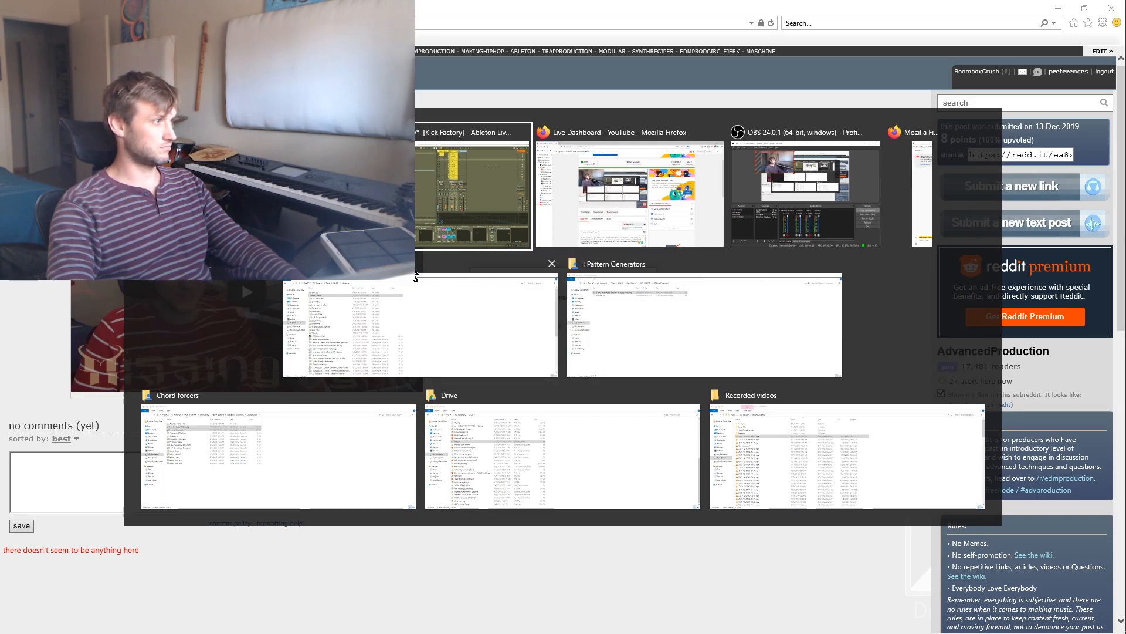
left_click(553, 263)
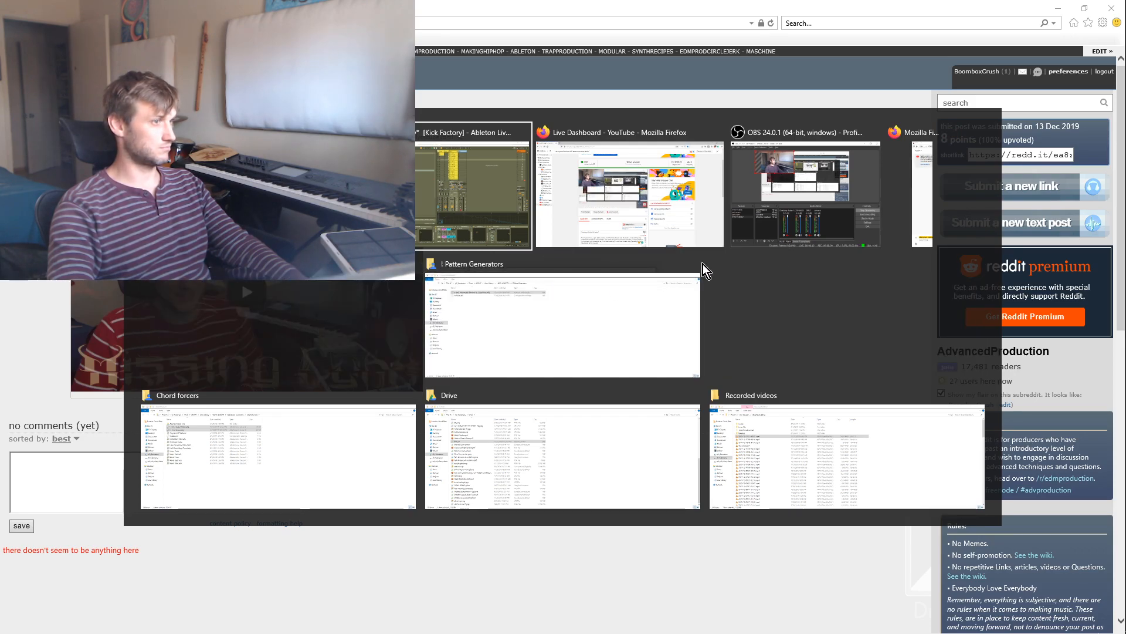
left_click(702, 265)
key("ctrl+alt+Tab")
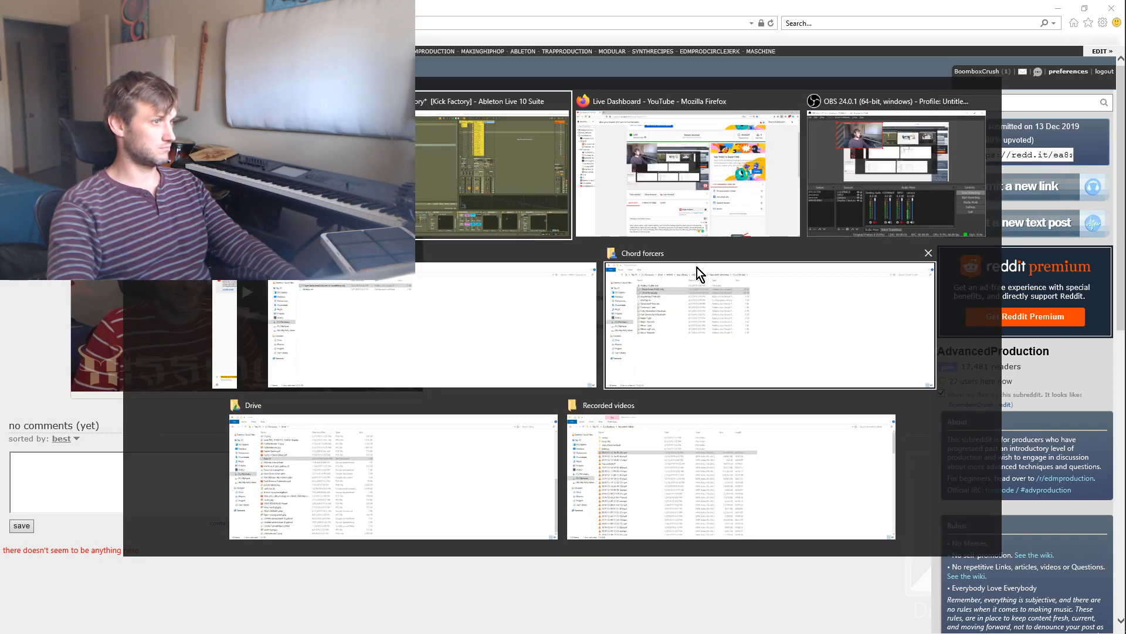
left_click(928, 253)
Switch to the YouTube Live Dashboard and review the completed stream's page
left_click(864, 185)
key("alt+Tab")
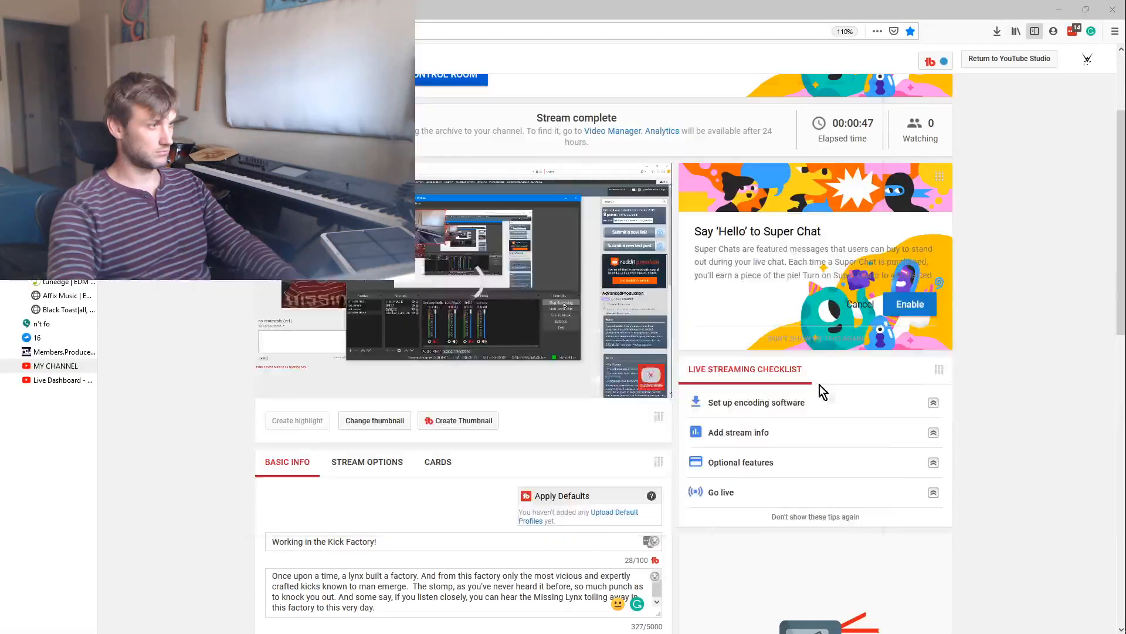
key("Tab")
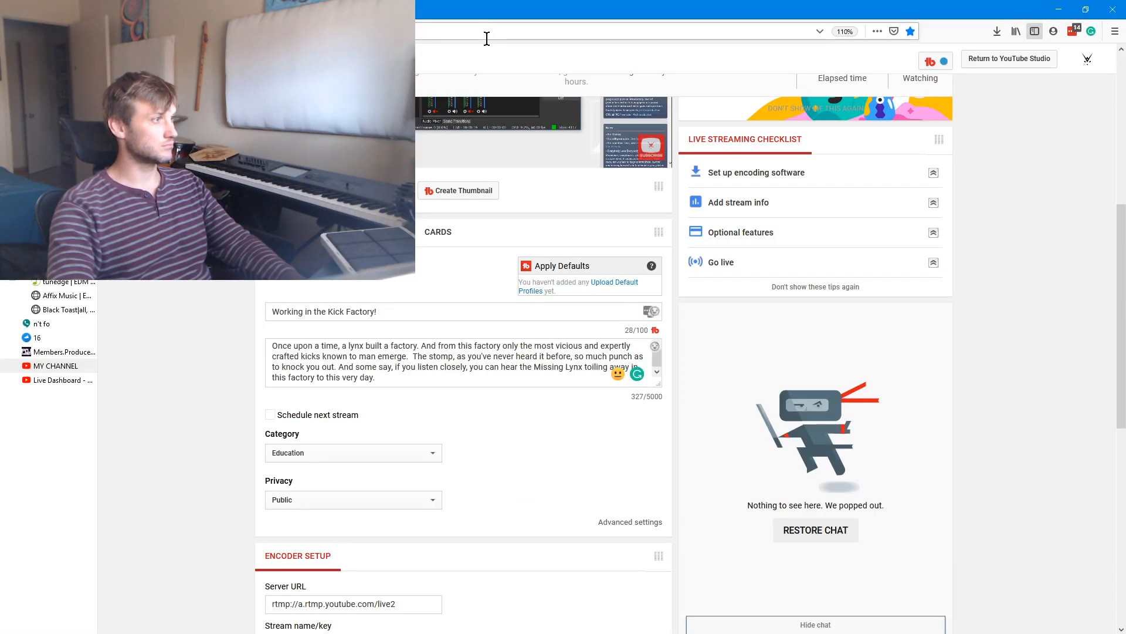
key("alt")
scroll(431, 176, "up", 6)
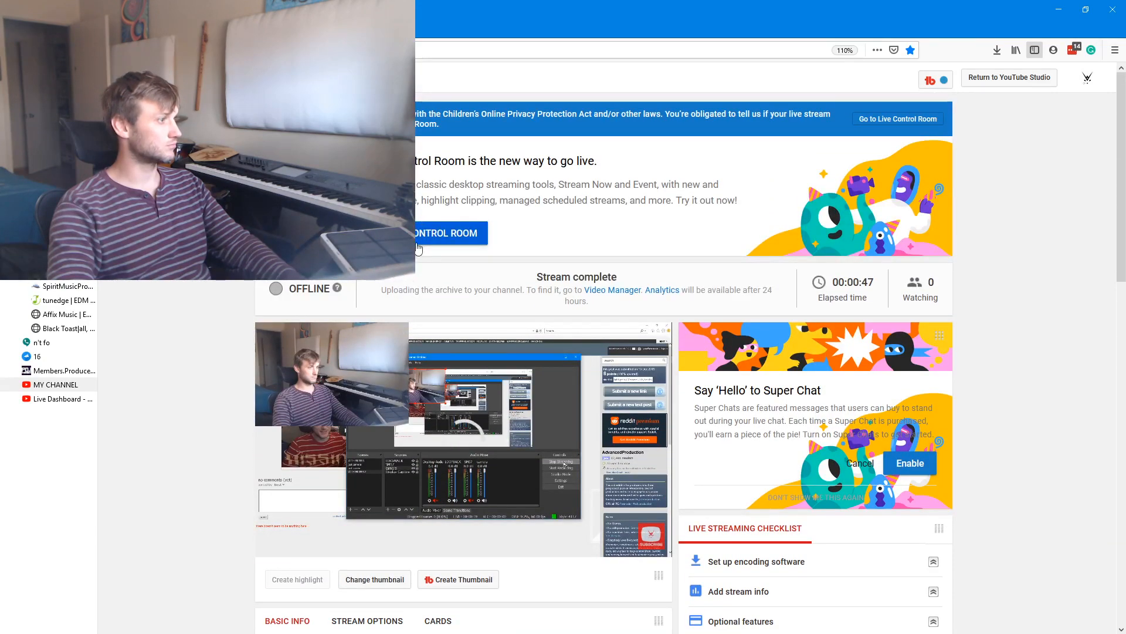
Switch back to Ableton Live and launch the F 43.65 kick clip
key("alt+Tab")
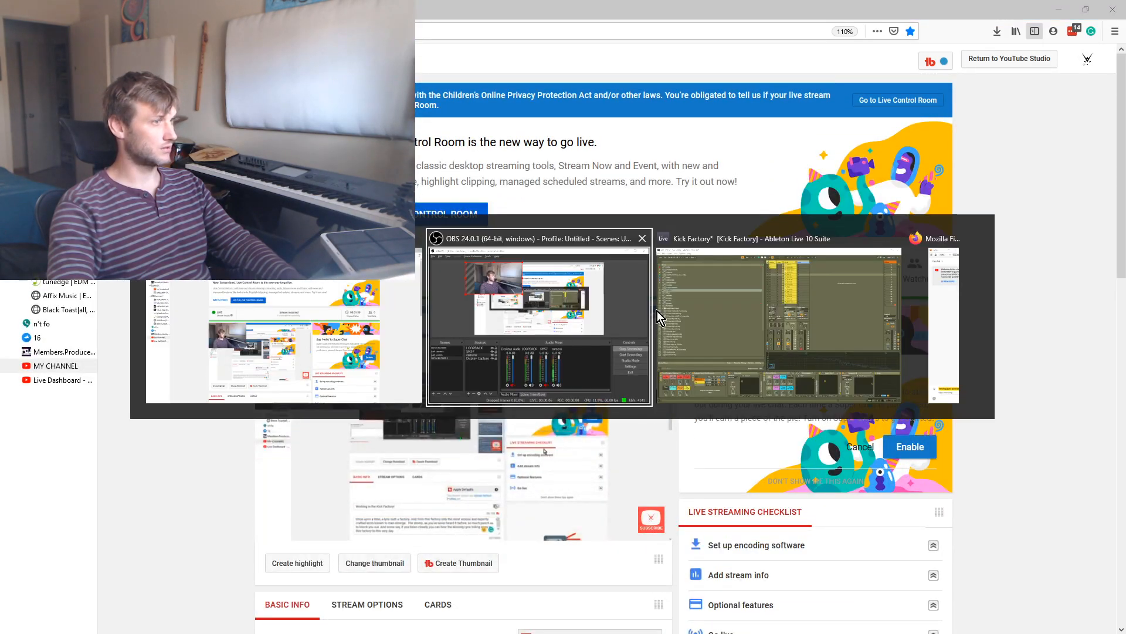
left_click(761, 297)
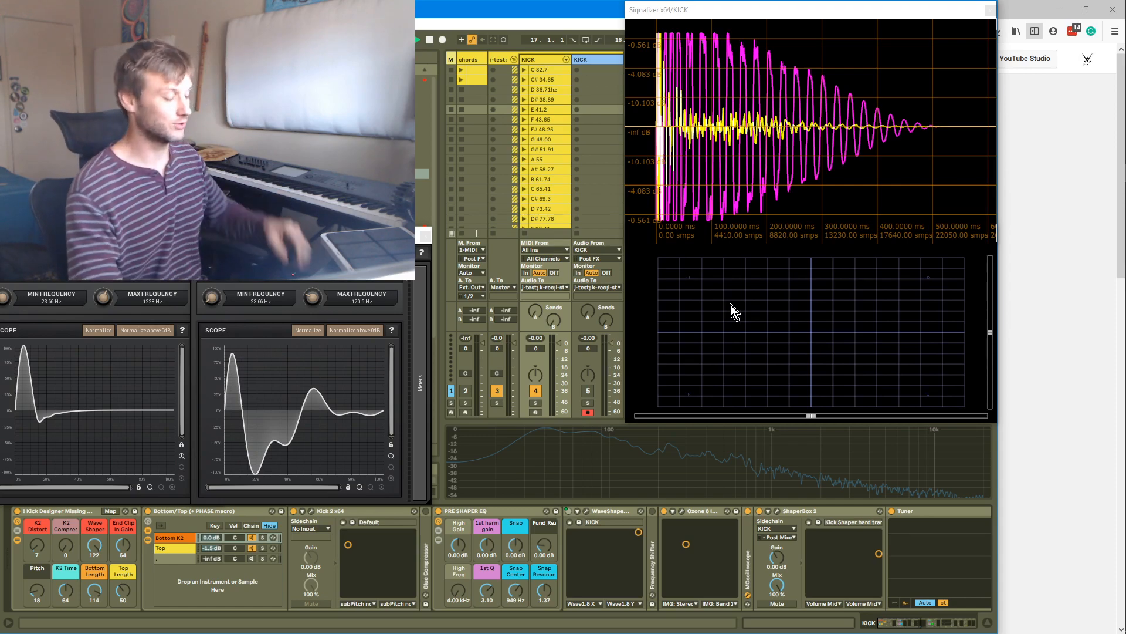
left_click(542, 121)
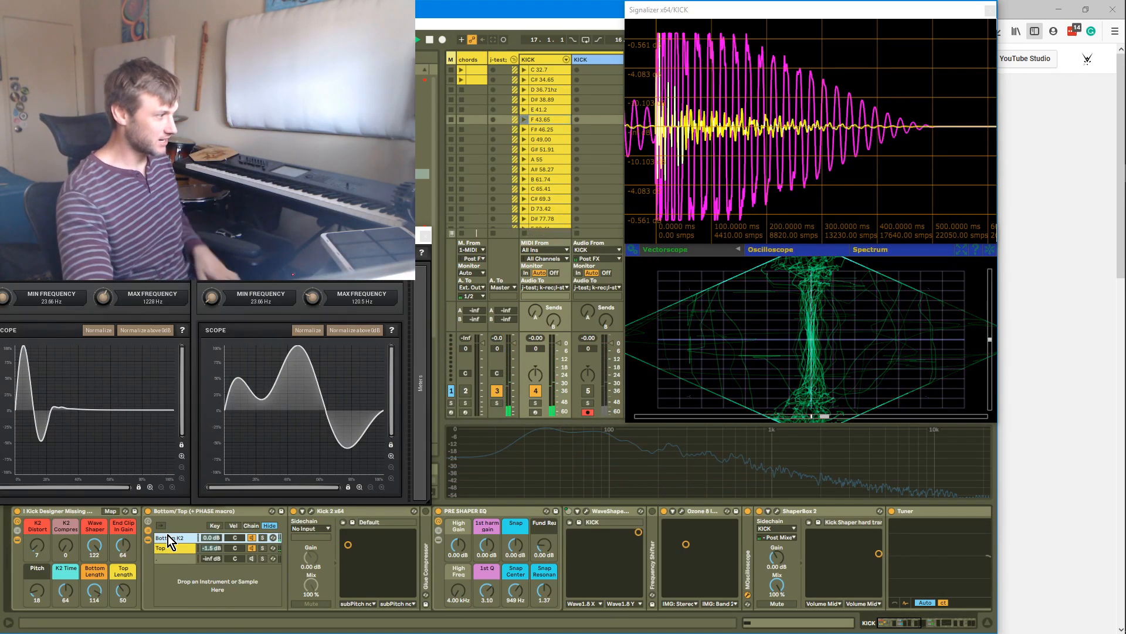
scroll(551, 166, "down", 1)
scroll(551, 166, "up", 1)
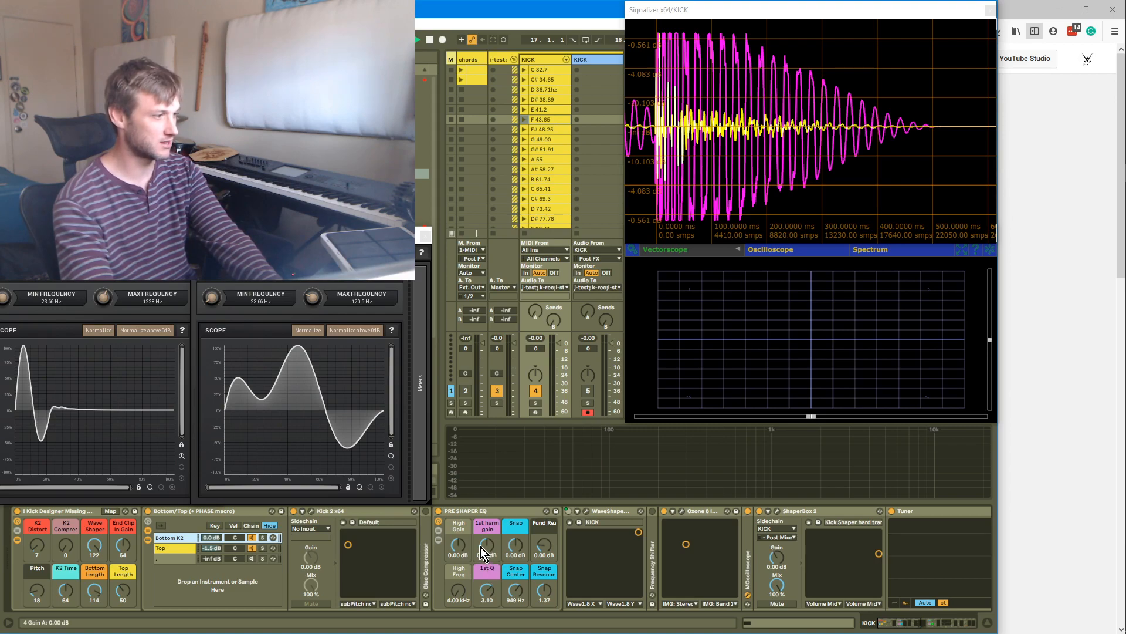
Expand the PRE SHAPER EQ rack and raise its 1st harm gain macro to 12.4 dB
left_click(439, 539)
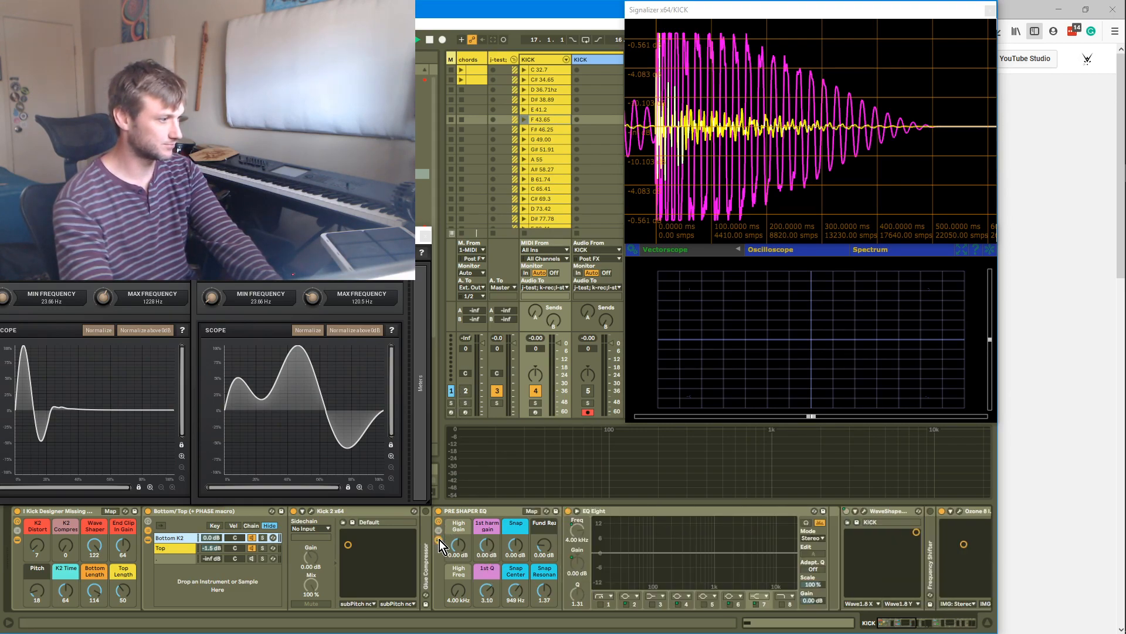
left_click_drag(515, 544, 515, 528)
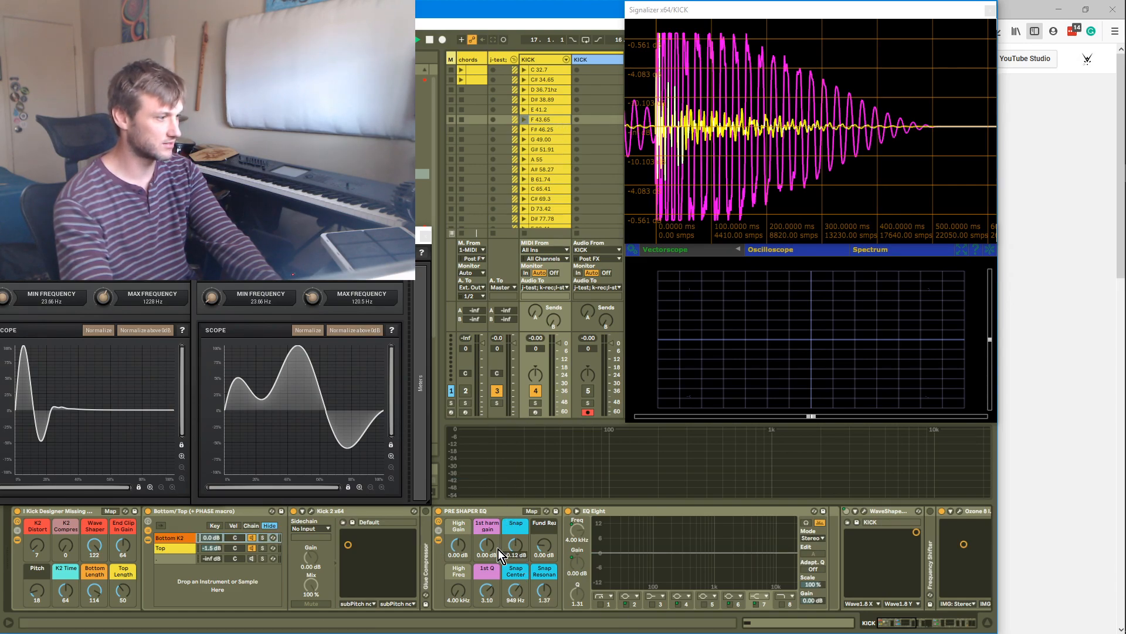
Audition the kick by launching the G 49.00, B 61.74 and F 43.65 clips
left_click(525, 139)
left_click(525, 179)
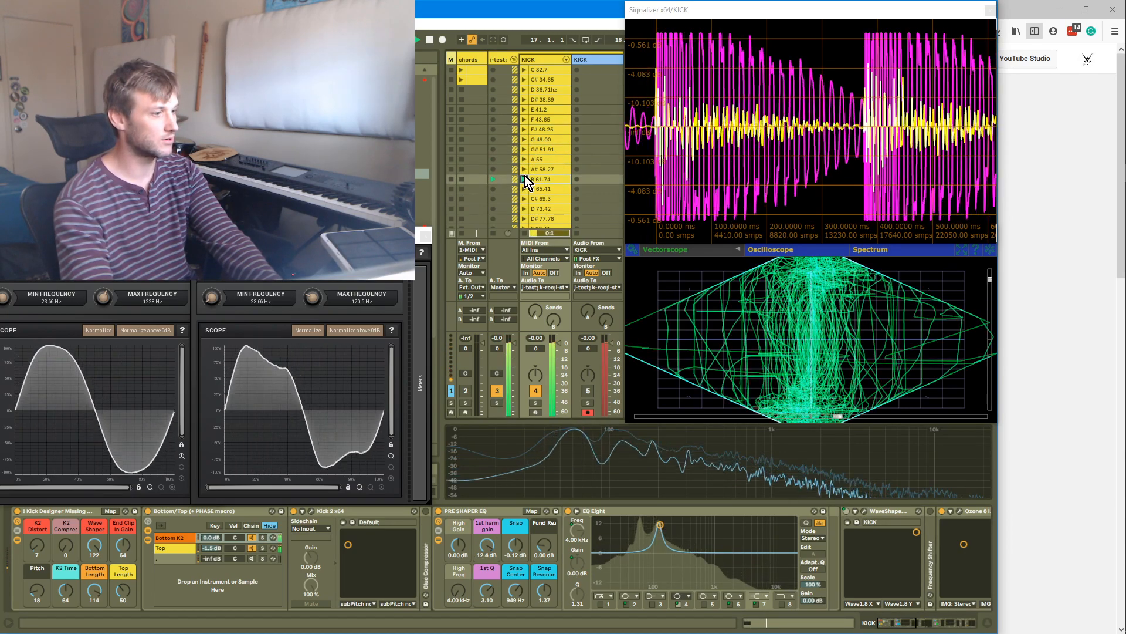
left_click(524, 120)
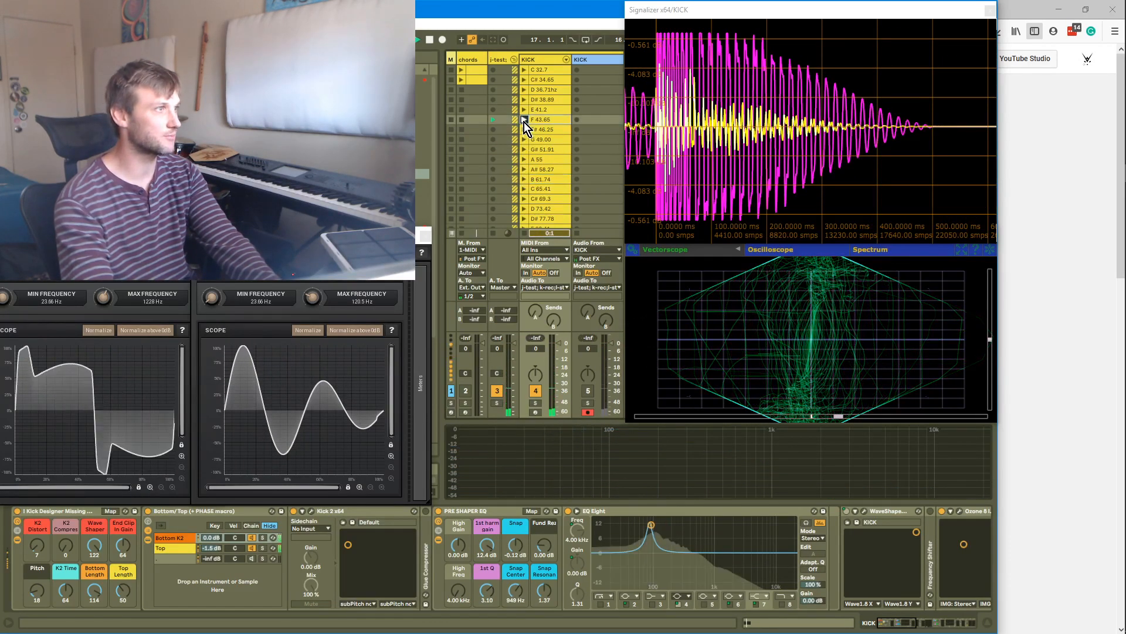
Reset the 1st harm gain macro to its default and collapse the PRE SHAPER EQ rack
left_click_drag(488, 547, 487, 549)
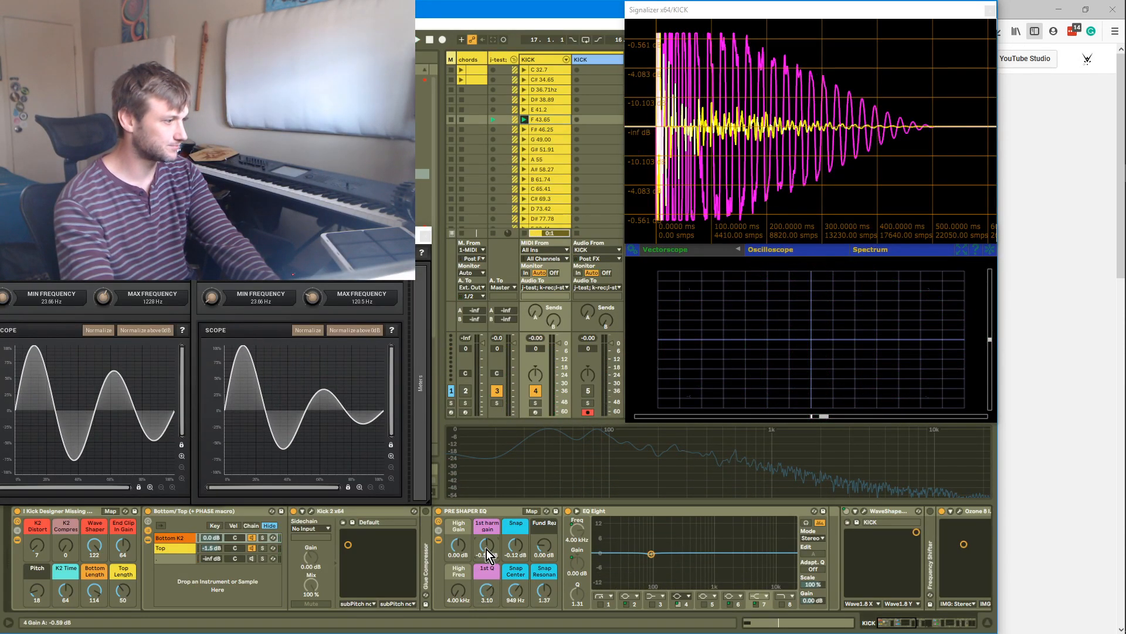
key("Delete")
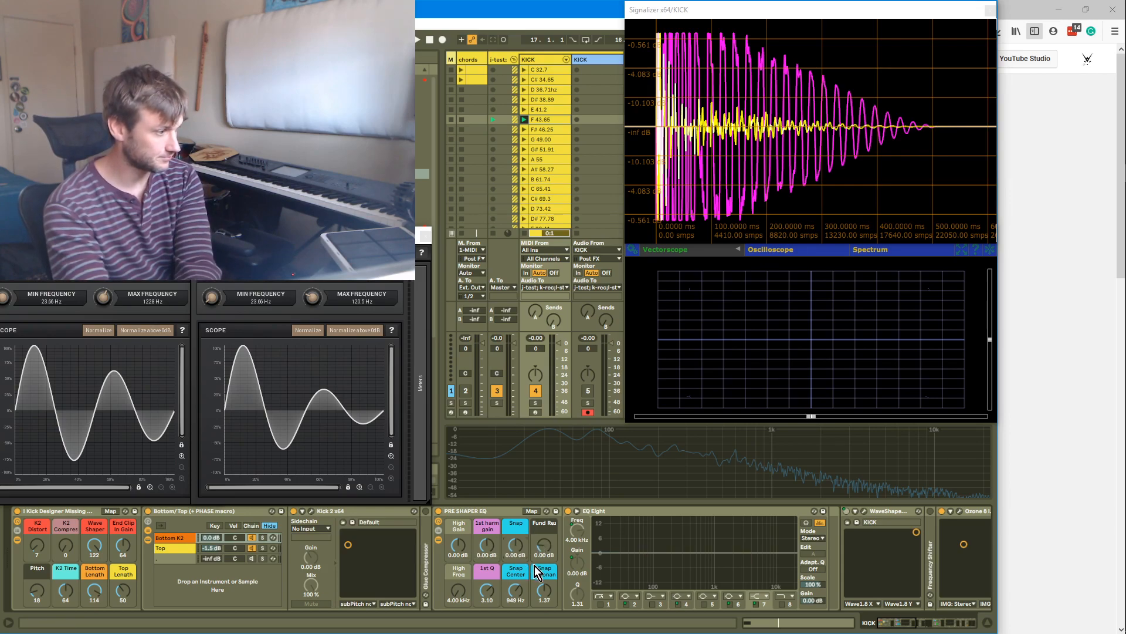
left_click(440, 540)
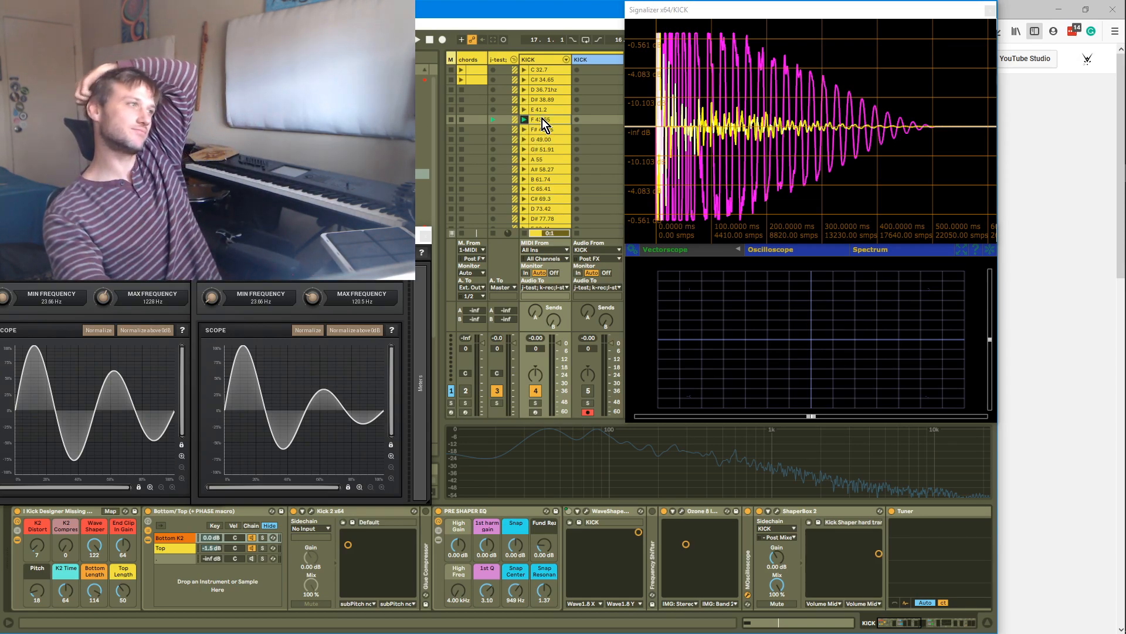
Launch the C 32.7 kick clip and open the Kick 2 plugin window, postponing its update
left_click(526, 71)
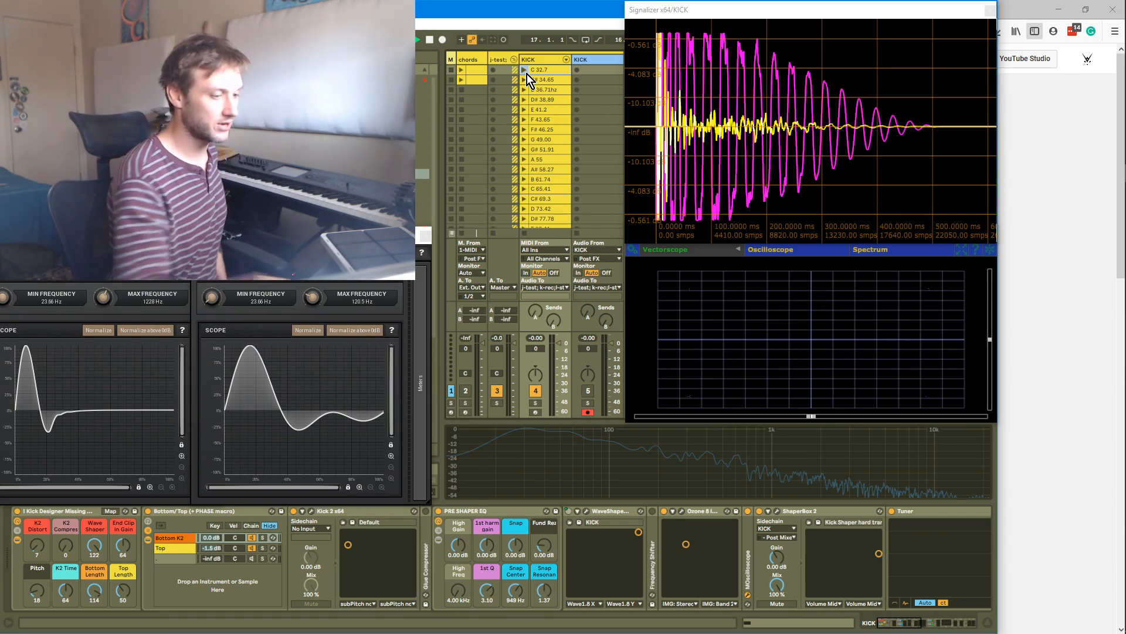
left_click(525, 69)
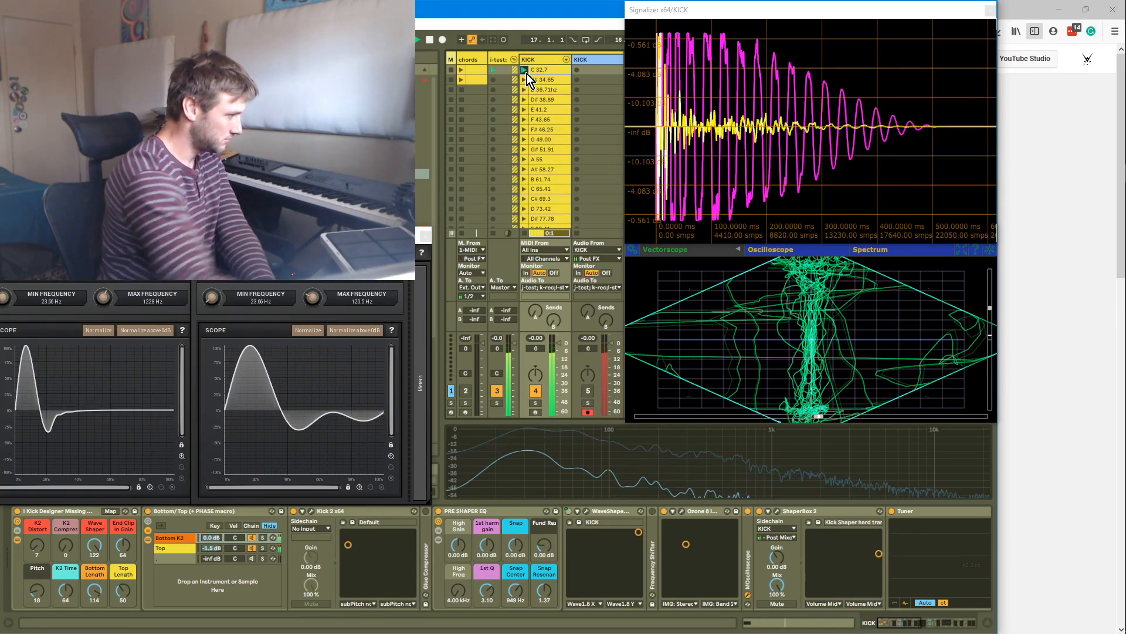
left_click(311, 512)
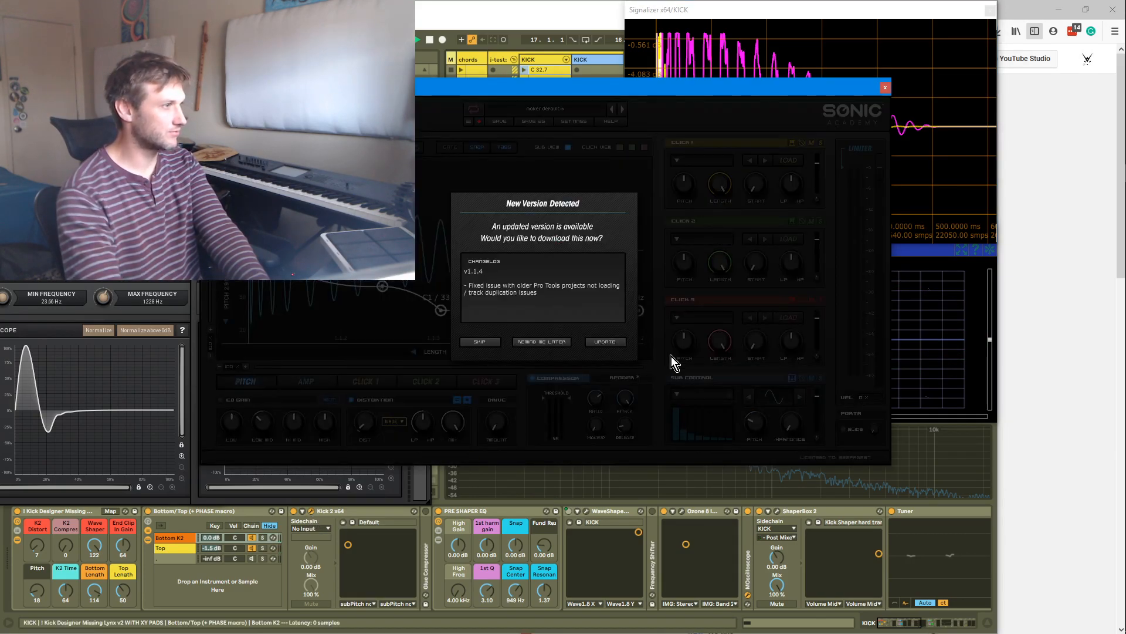
left_click(560, 340)
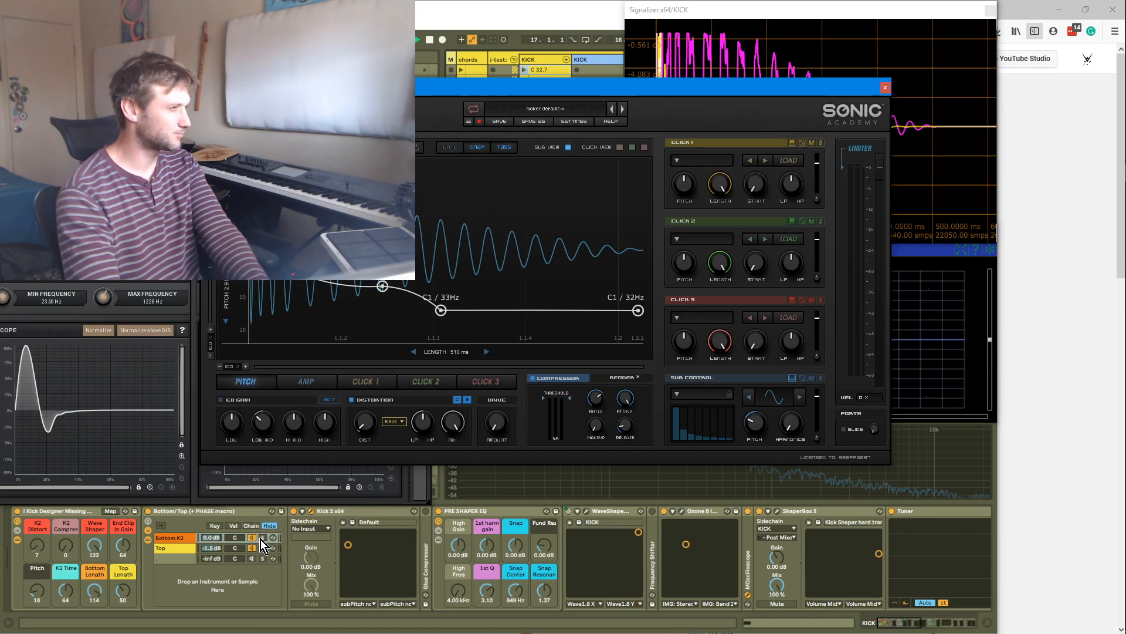
Raise the K2 Time macro to 74 and close the Kick 2 window
left_click_drag(90, 594, 90, 576)
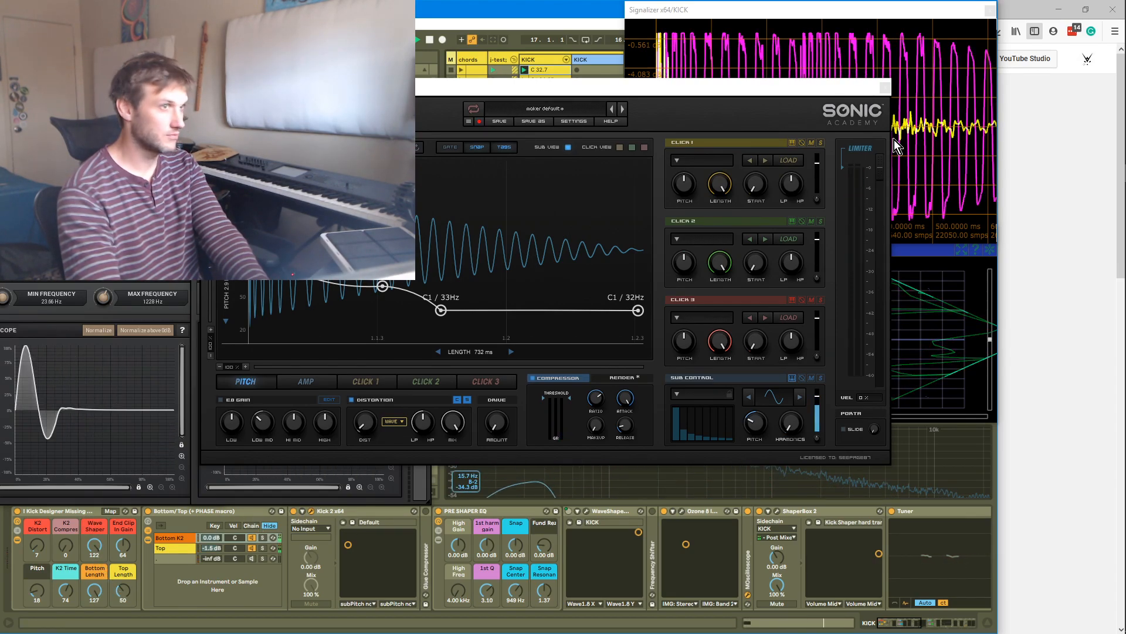
left_click(885, 88)
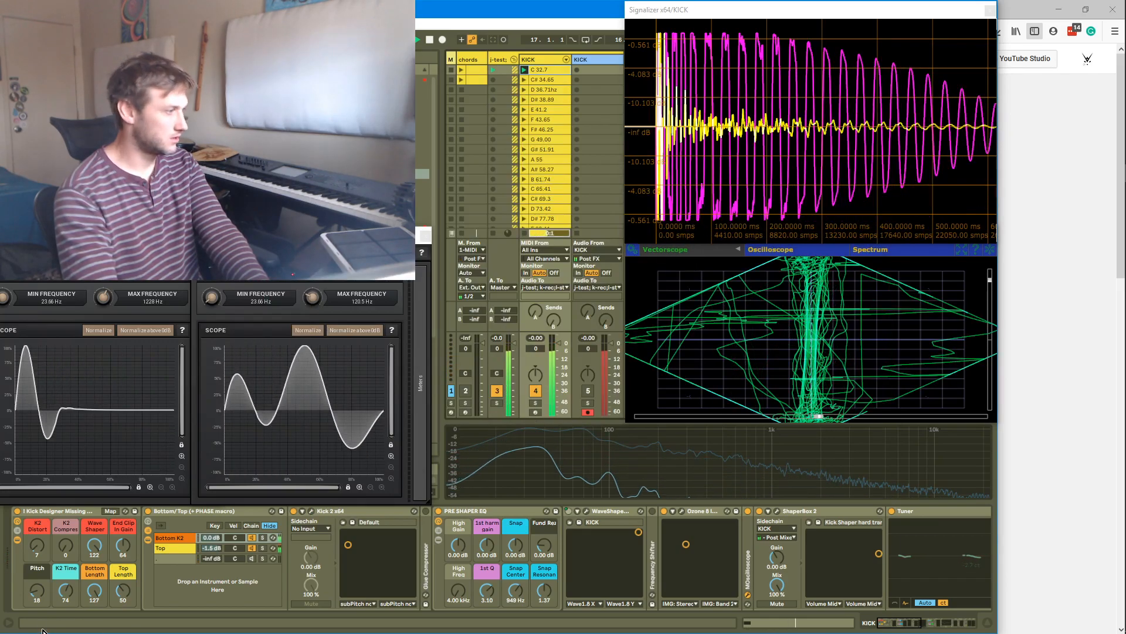
Lower the Wave Shaper macro to 83
mouse_move(94, 547)
left_mouse_down()
mouse_move(37, 537)
mouse_move(94, 550)
left_mouse_up()
left_click(666, 511)
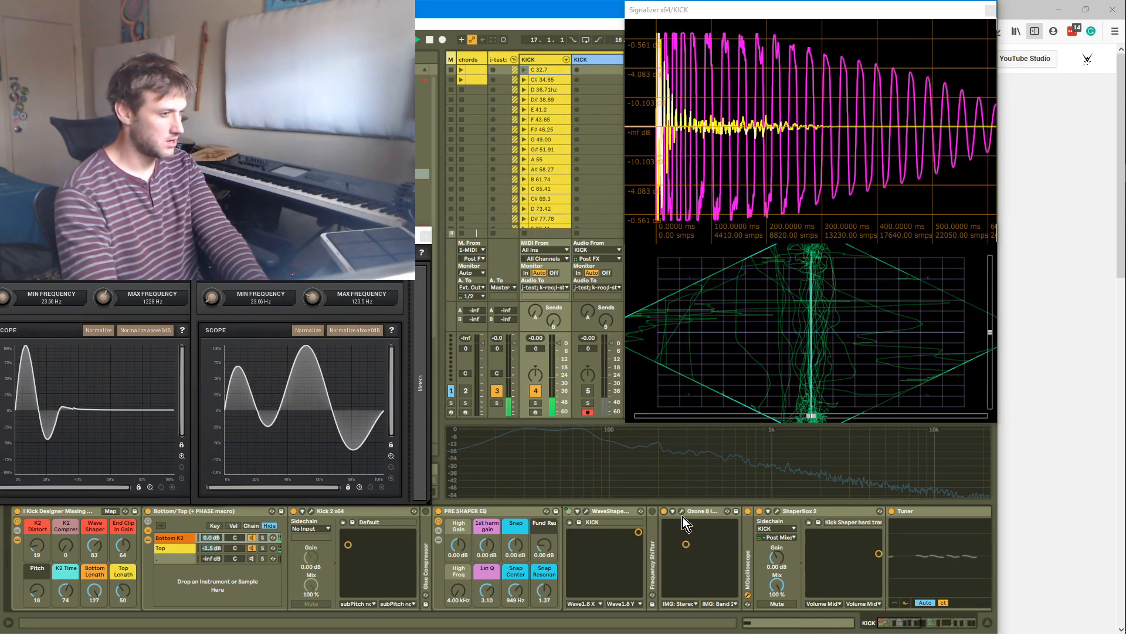
Open the Ozone 8 Imager and move its XY pad to the right to change the band widths
left_click(682, 512)
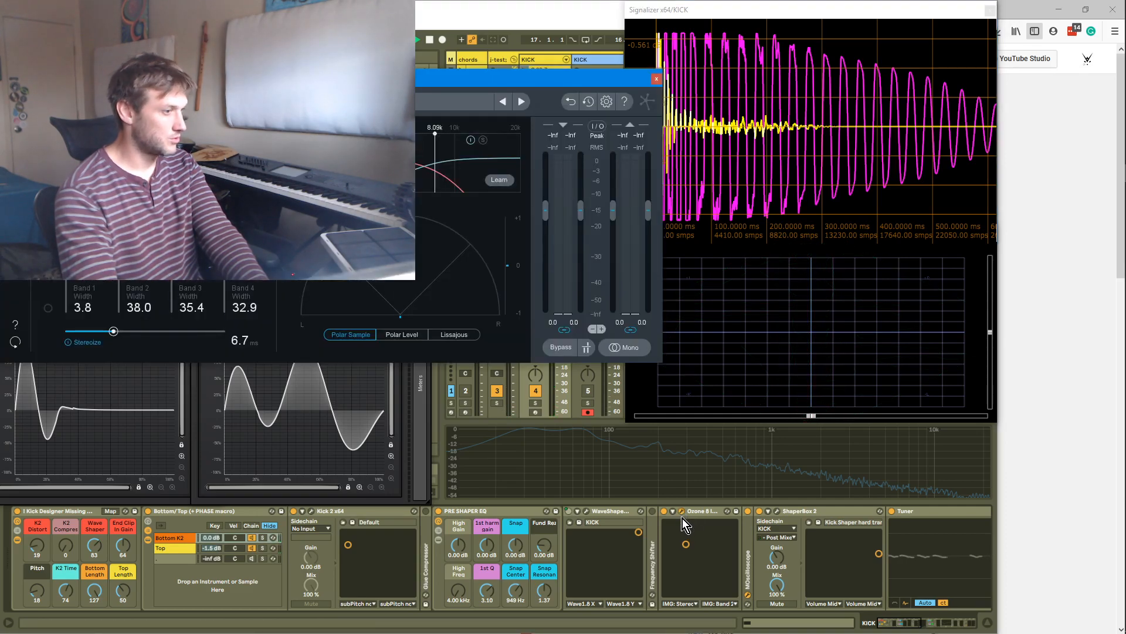
left_click_drag(685, 548, 694, 552)
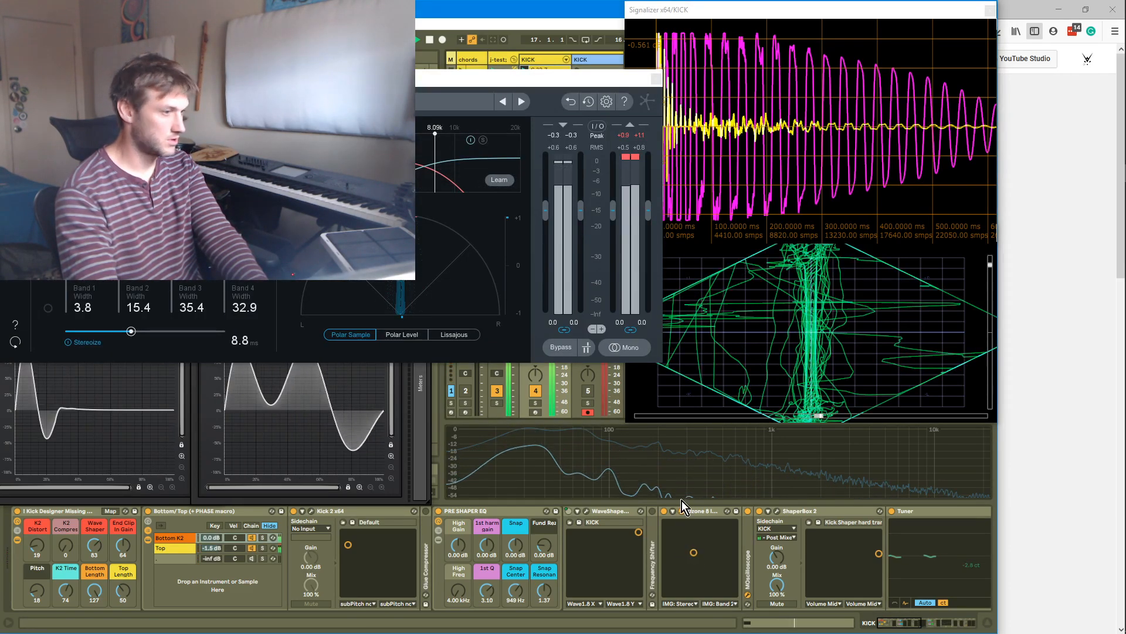
left_click(682, 511)
left_click(688, 553)
left_click_drag(689, 554, 712, 550)
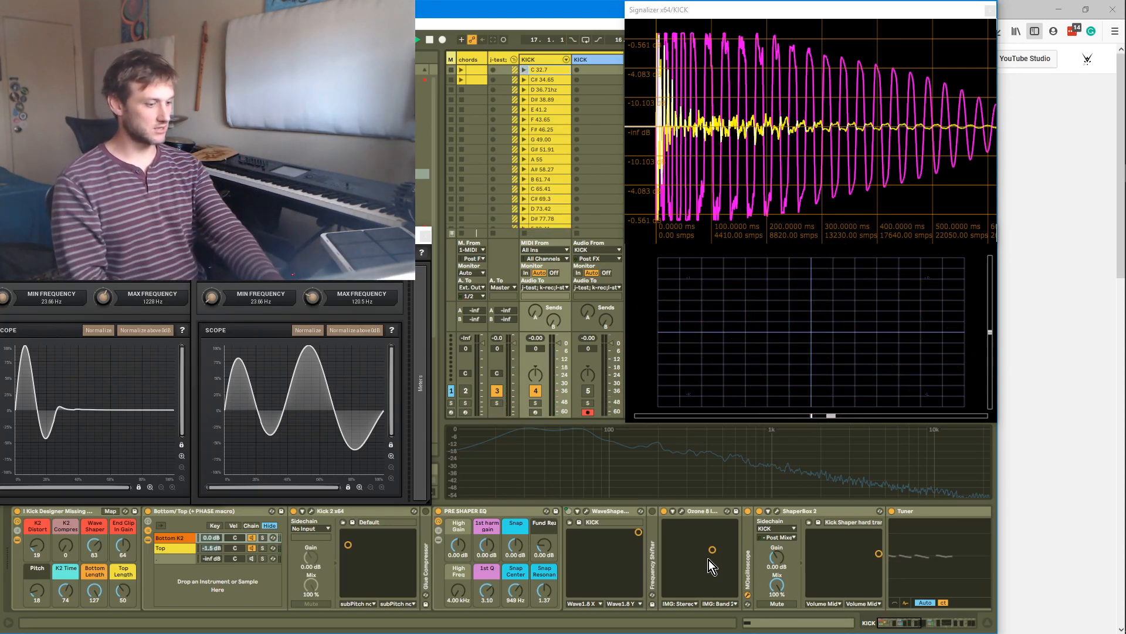
key("Return")
Toggle solo on the Bottom K2 chain of the Bottom/Top rack
left_click(268, 536)
left_click(264, 538)
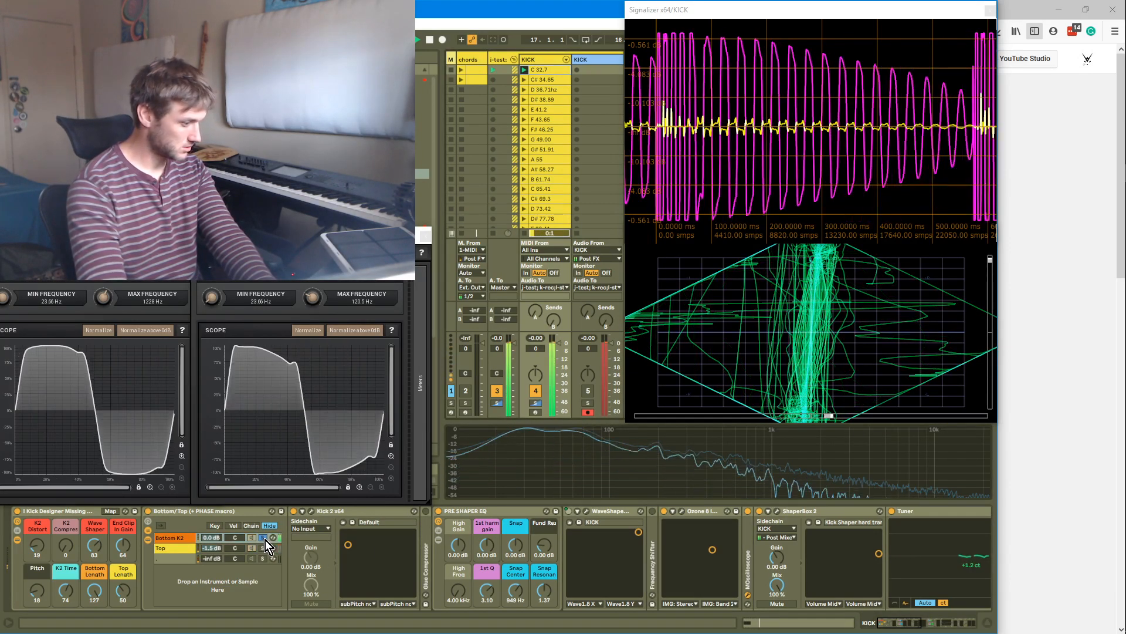
Reopen the Ozone Imager, play the kick, and lower Band 1 width to 10.1
left_click(683, 510)
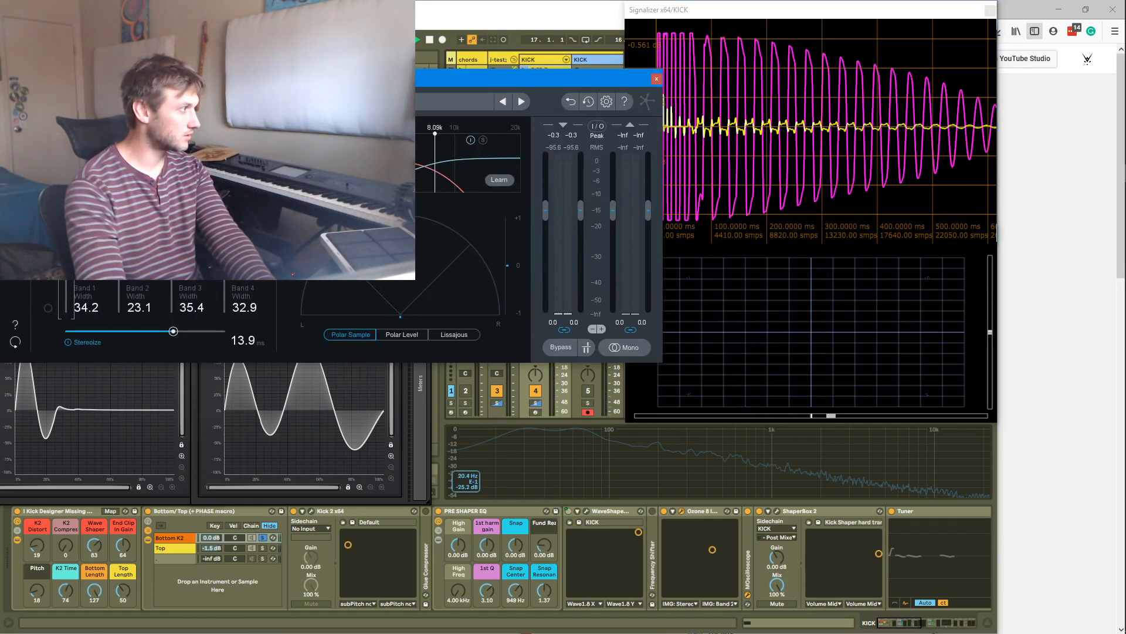
left_click(537, 449)
key("space")
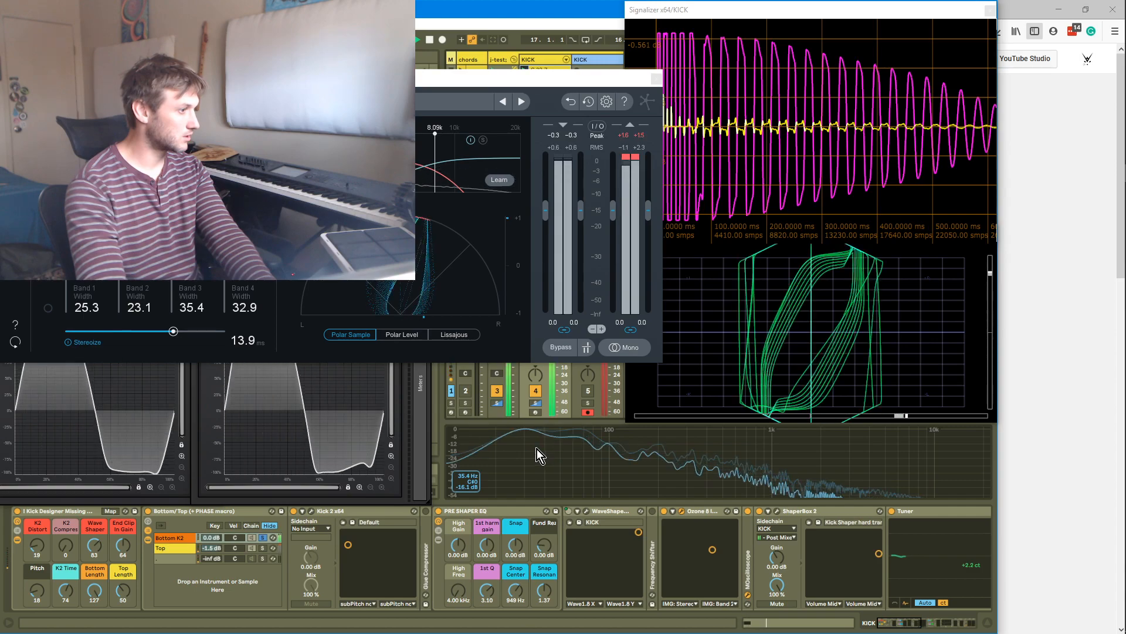
left_click_drag(66, 253, 66, 261)
Lower the Bottom Length macro to 99 and close the Ozone Imager window
left_click(580, 448)
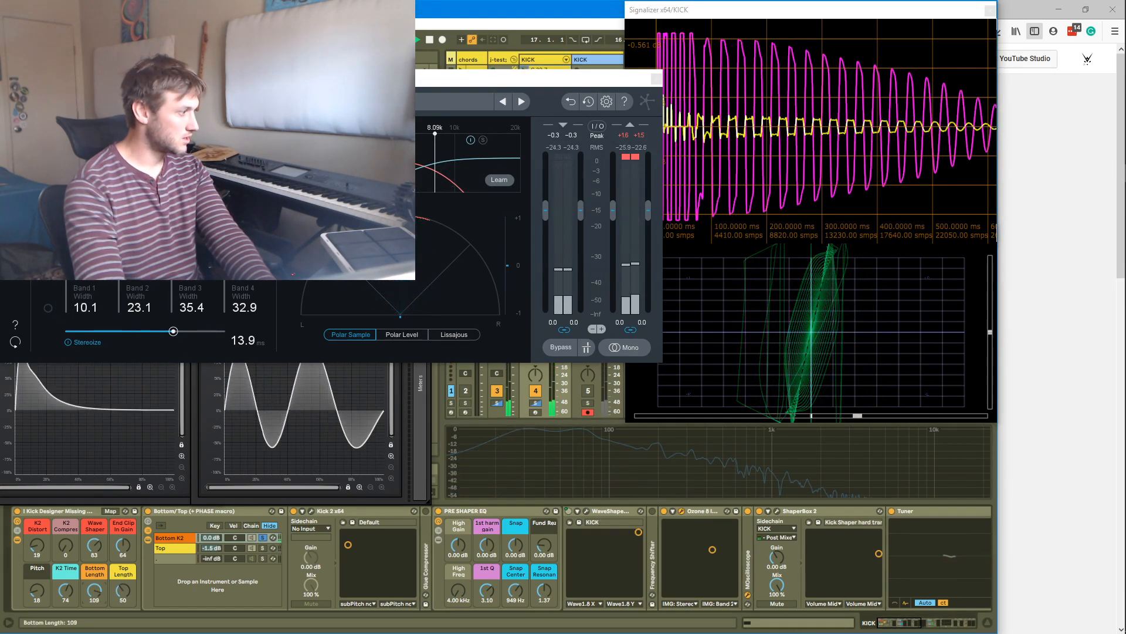
left_click_drag(100, 587, 100, 591)
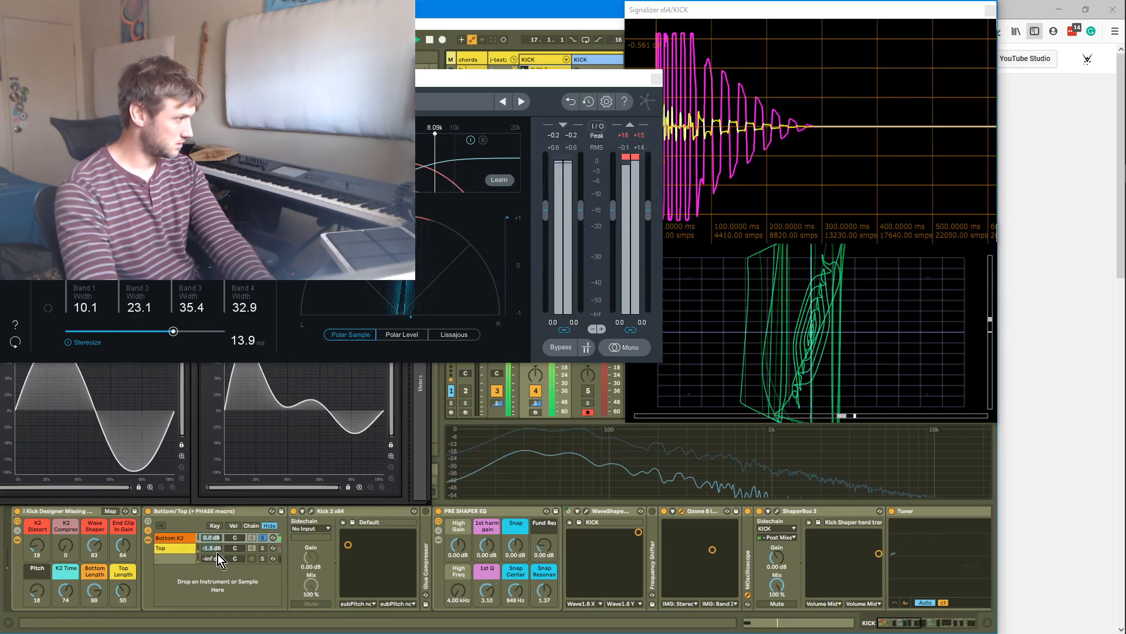
left_click(658, 79)
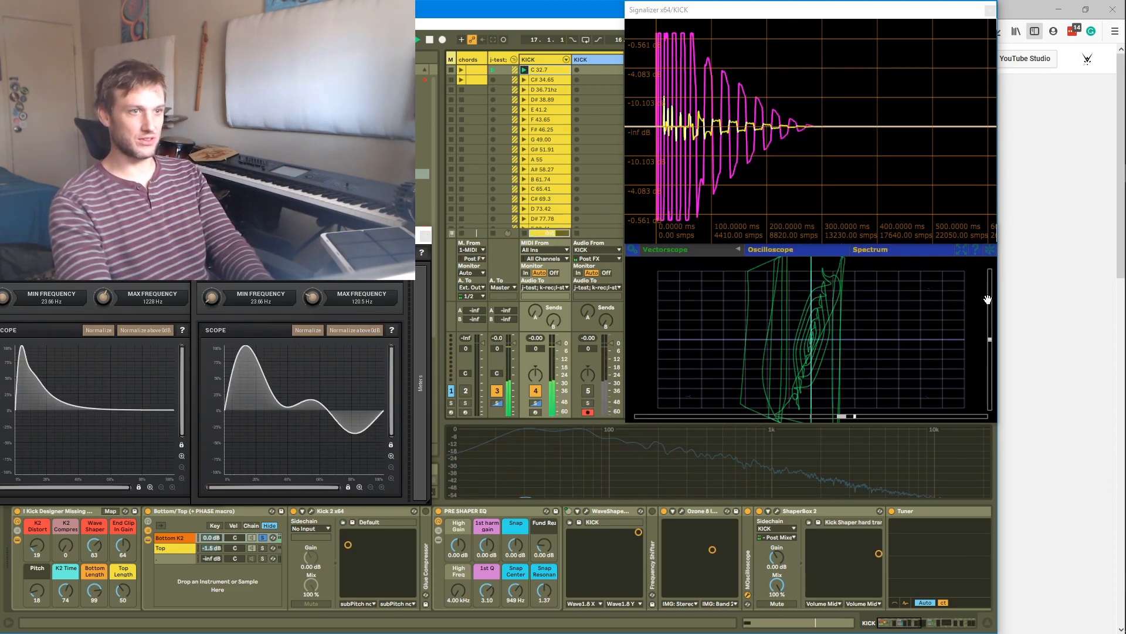
Reopen the Ozone Imager window
left_click(682, 510)
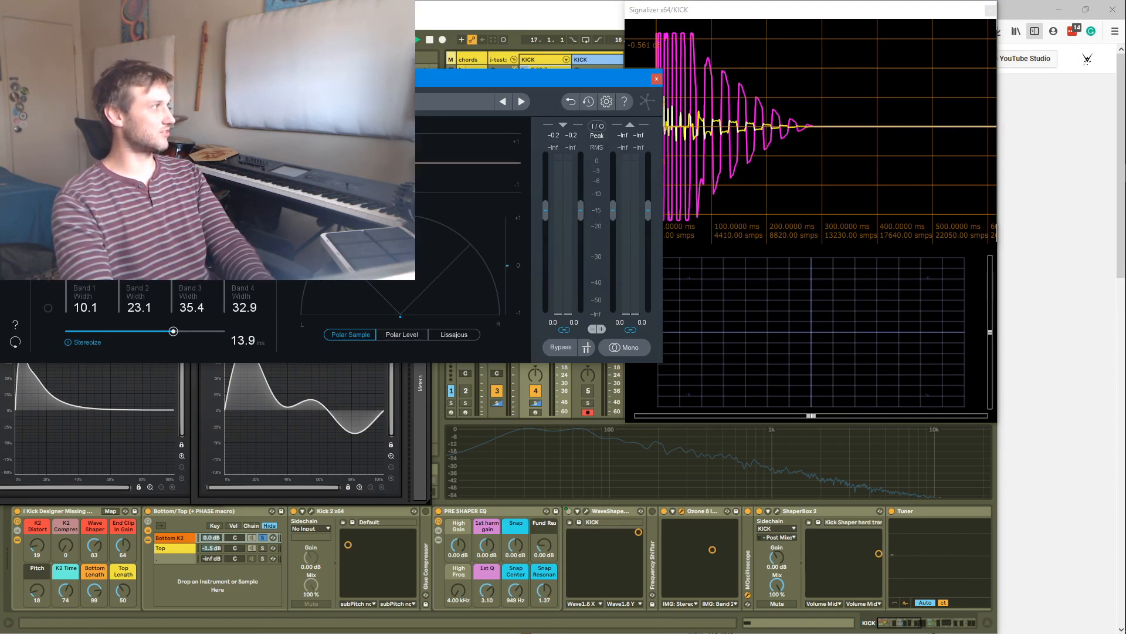
Play the kick and close the Ozone Imager window
left_click(796, 481)
key("space")
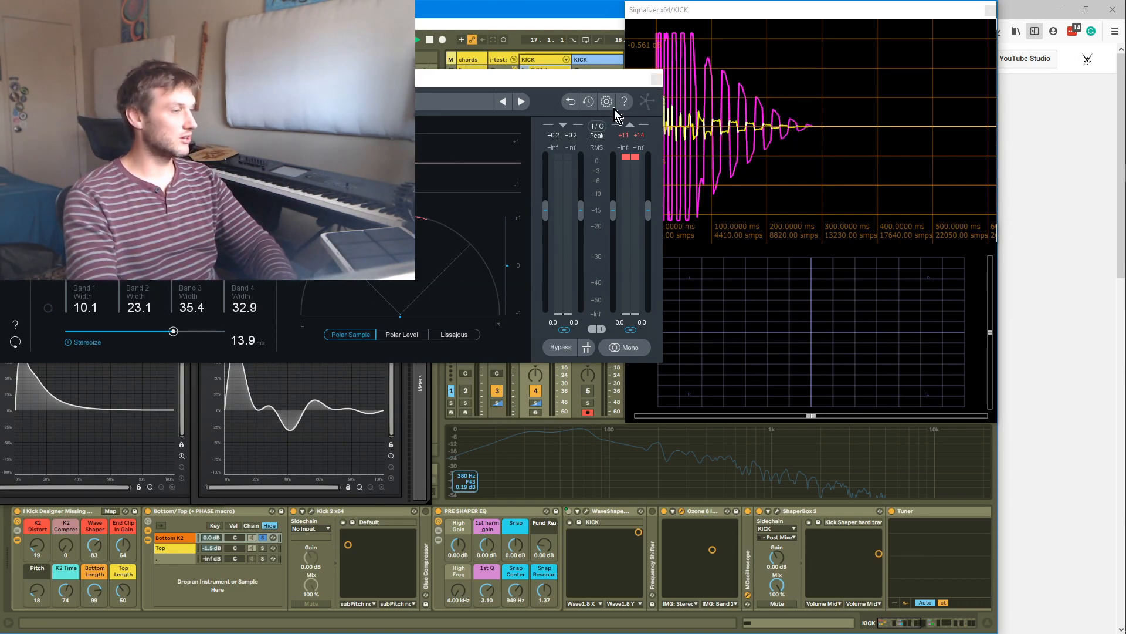
left_click(656, 78)
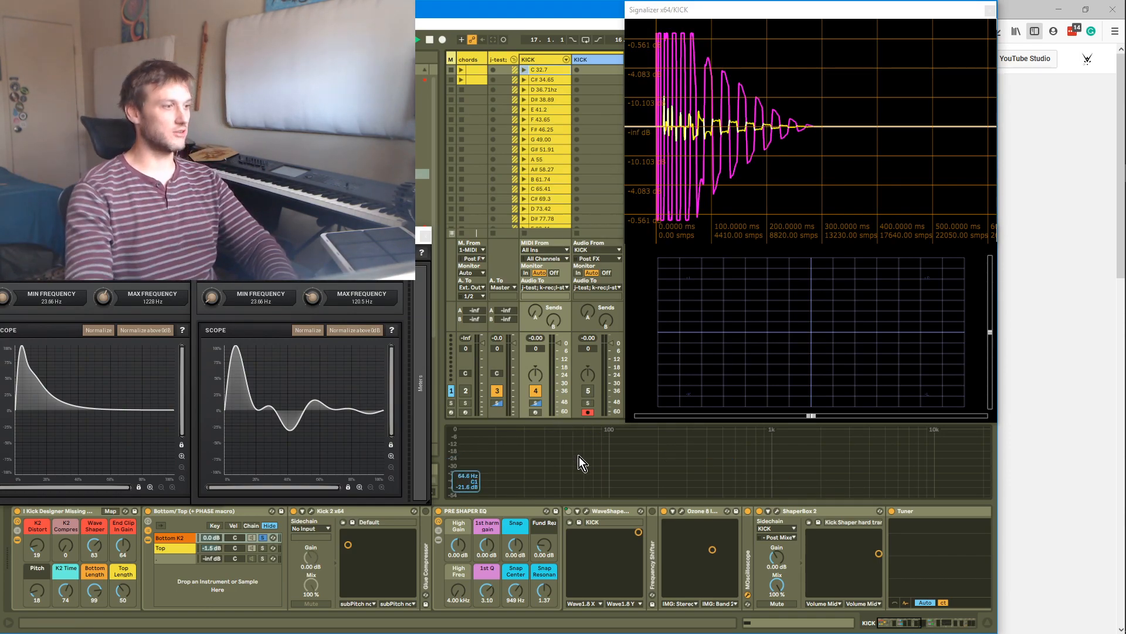
Audition the kick by launching the KICK clips at several different pitches
key("Return")
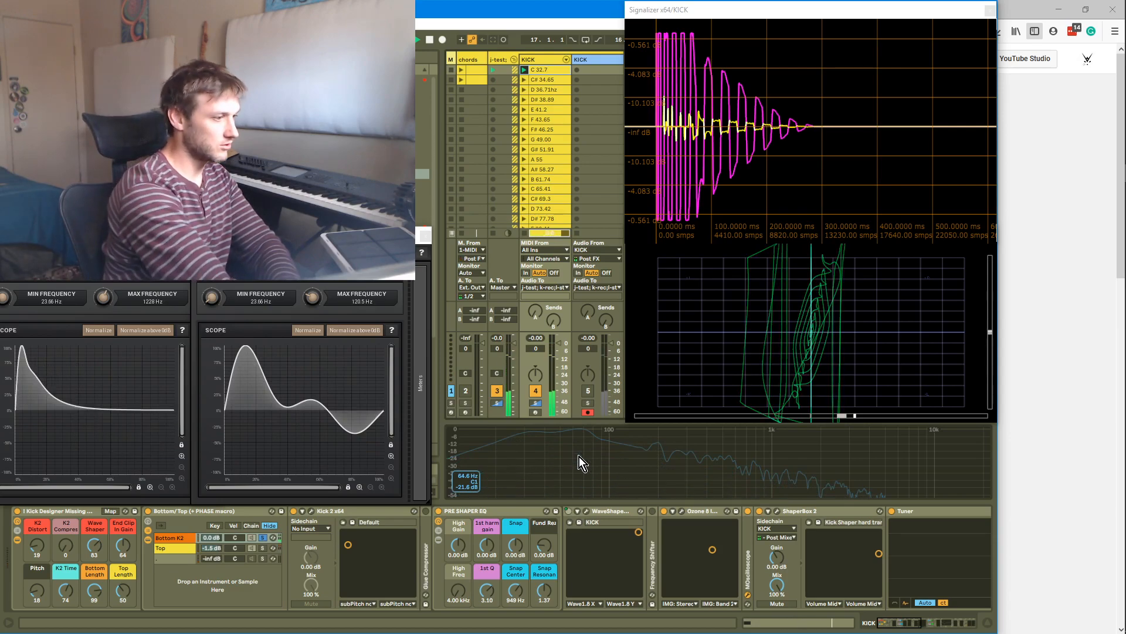
key("Return")
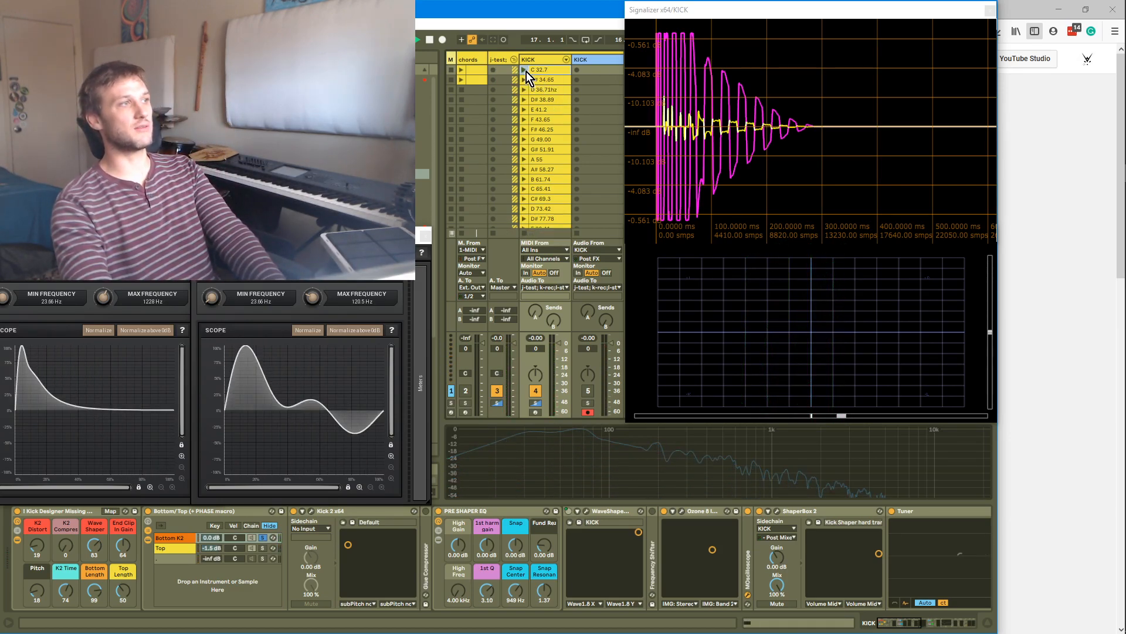
left_click(525, 120)
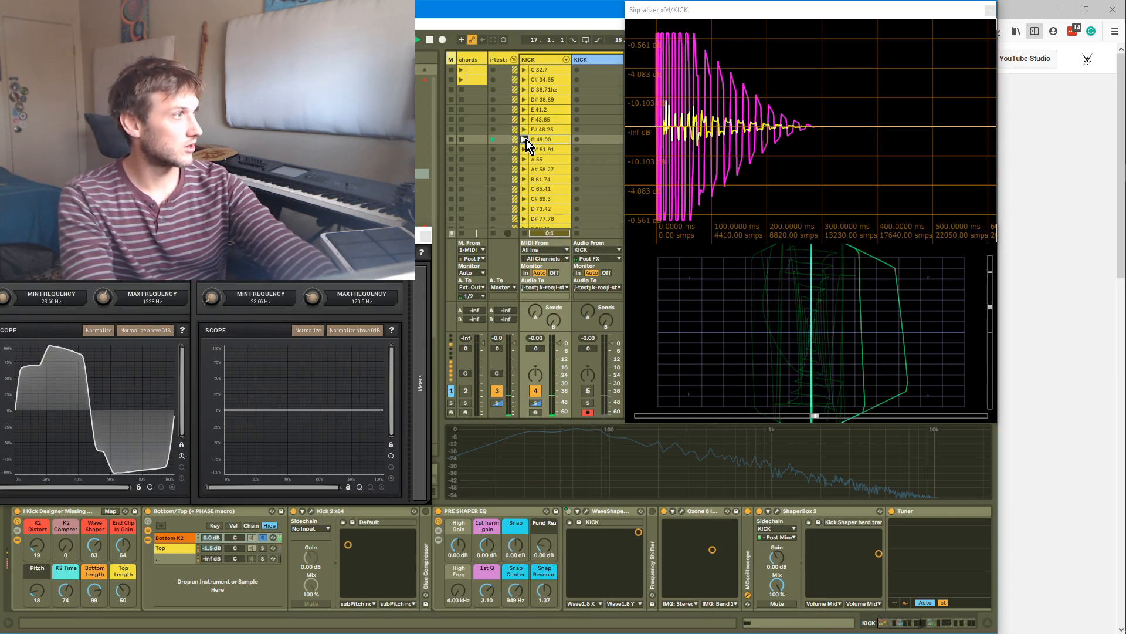
left_click(525, 108)
left_click(525, 70)
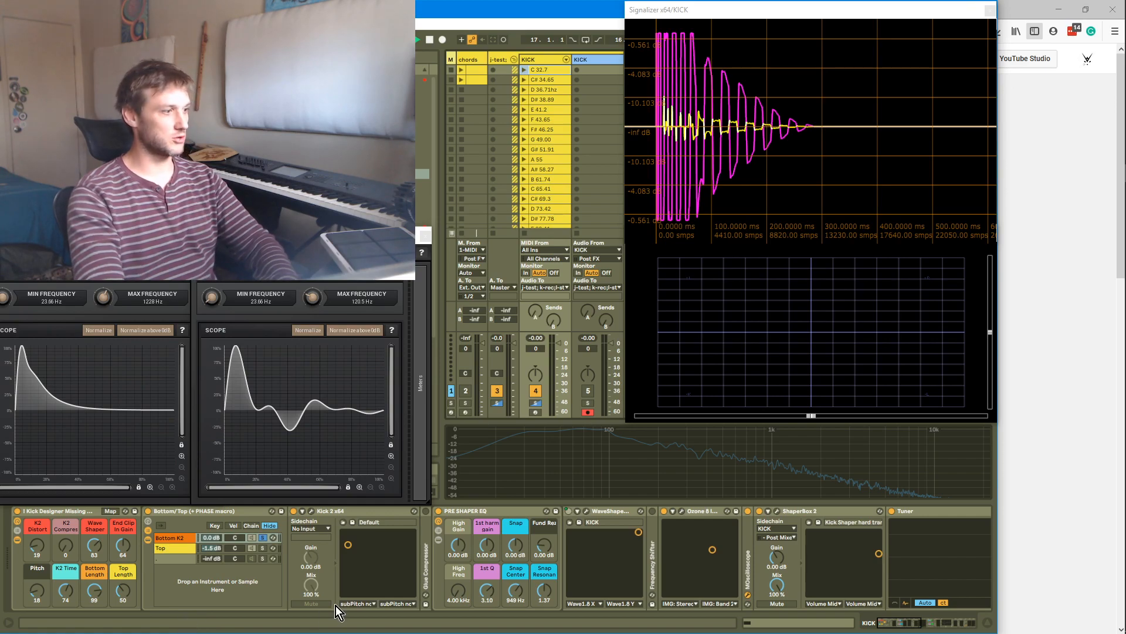
Solo the Top chain and inspect its Layer and Matter Mayhem kick-top chains
left_click(264, 549)
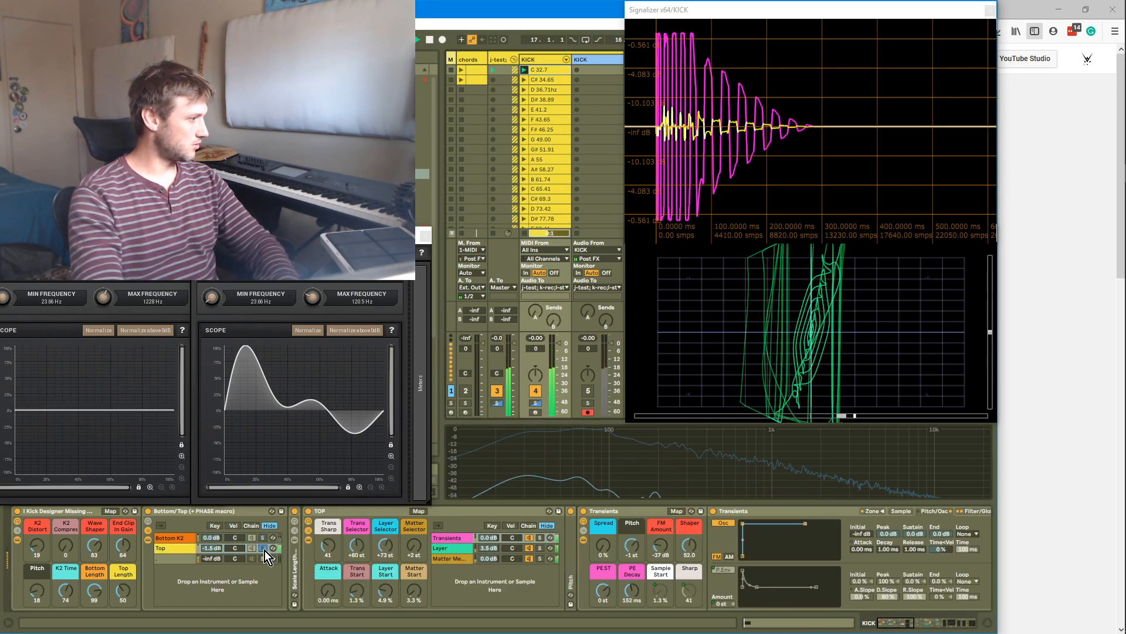
left_click(265, 551)
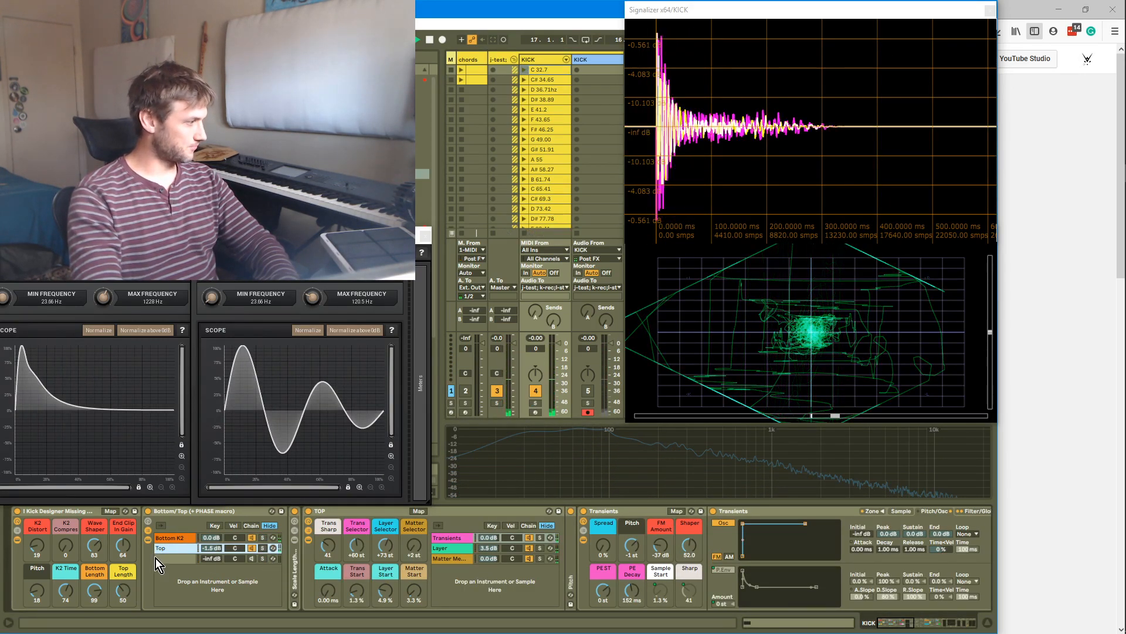
left_click(529, 550)
left_click(529, 559)
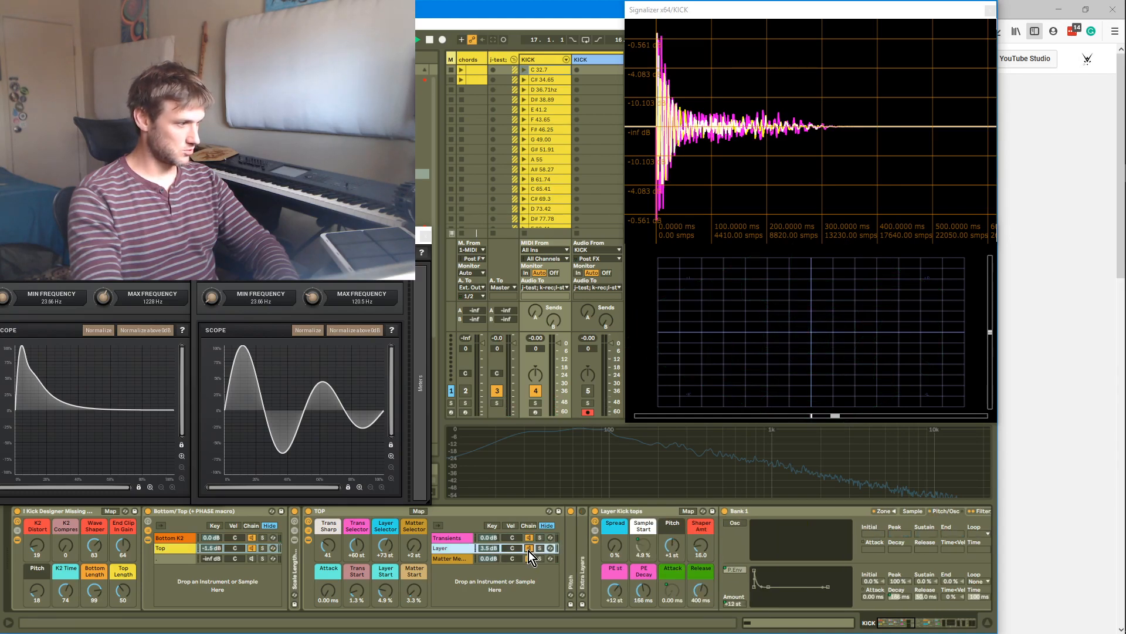
left_click(263, 548)
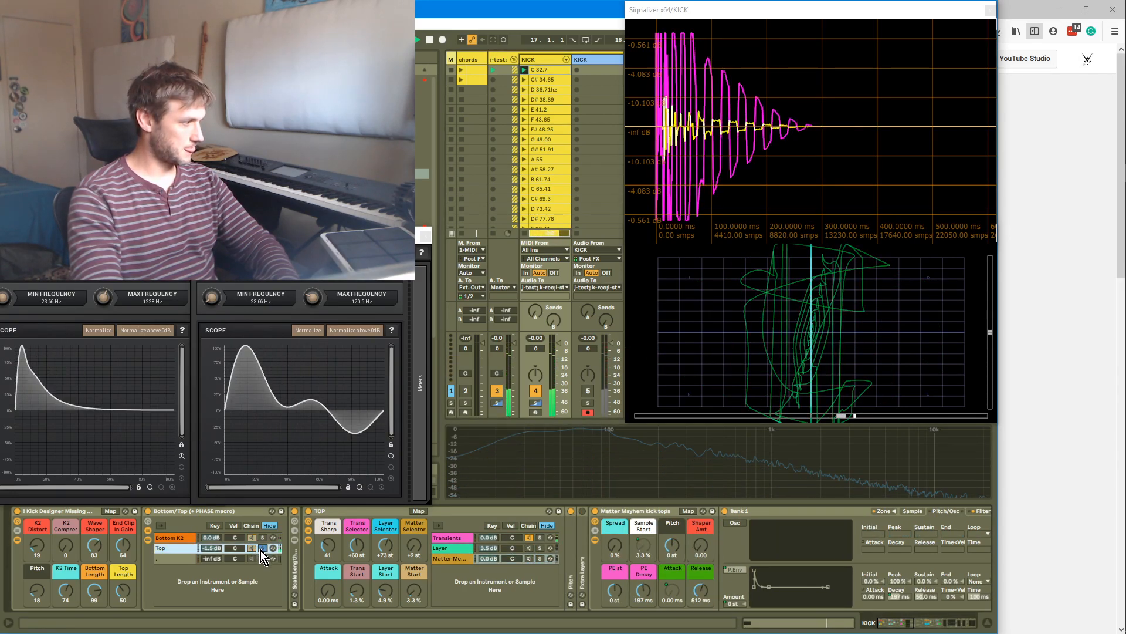
Lower the Trans Selector macro to +57 st and the Matter Mayhem pitch to -2 st
left_click_drag(364, 558, 364, 544)
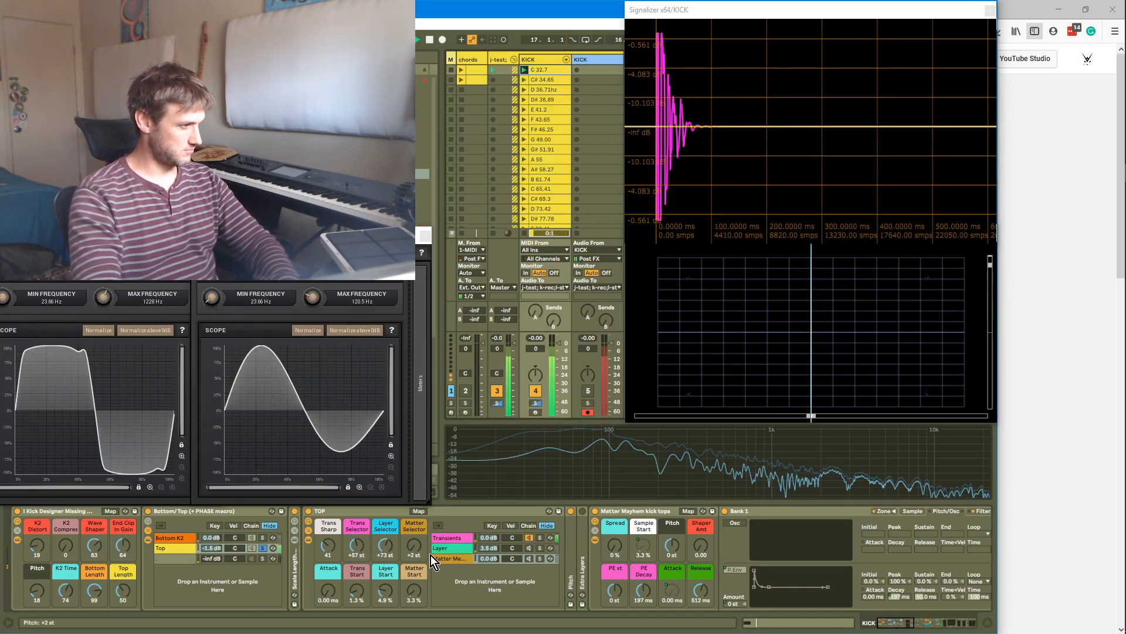
left_click_drag(672, 546, 672, 555)
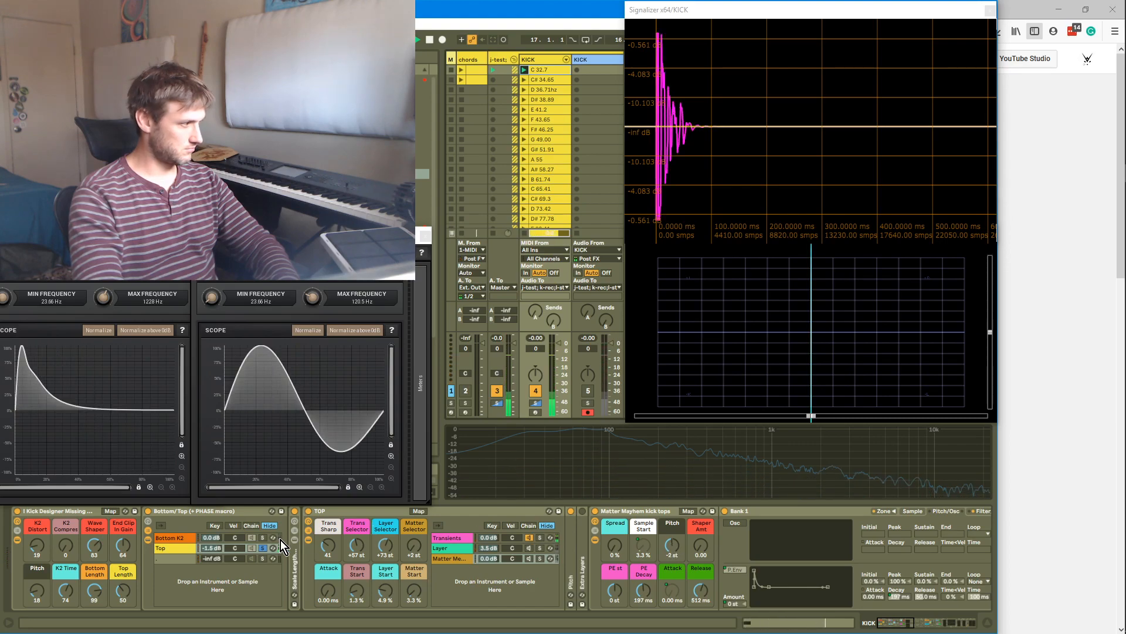
left_click(265, 548)
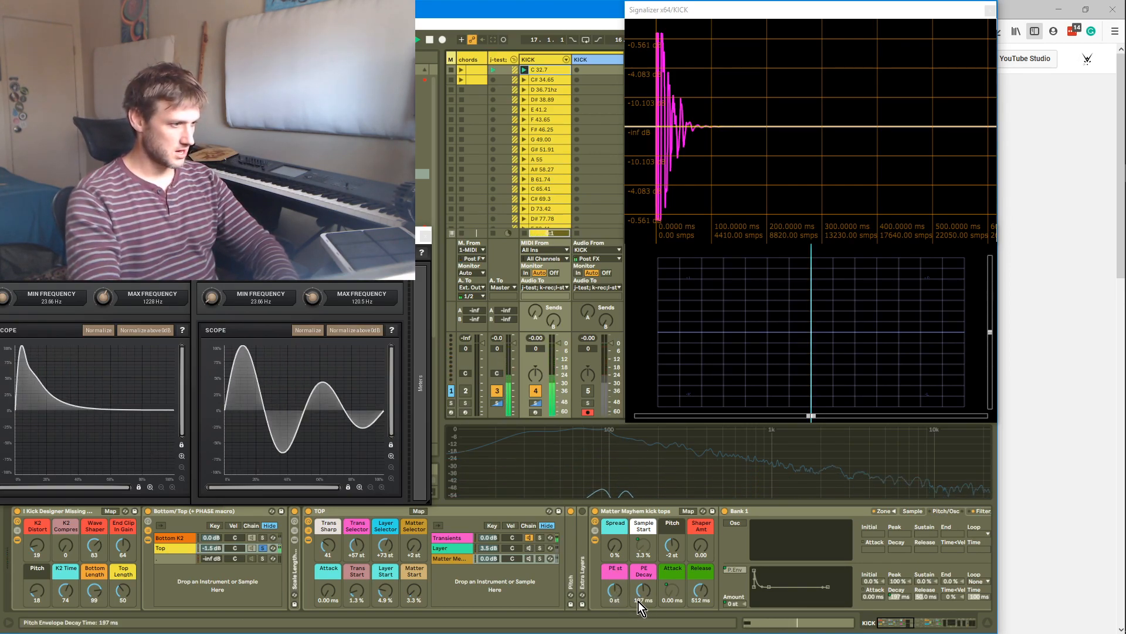
Set the Matter Mayhem pitch envelope amount to +31 st with a 215 ms decay
left_click_drag(662, 547, 671, 539)
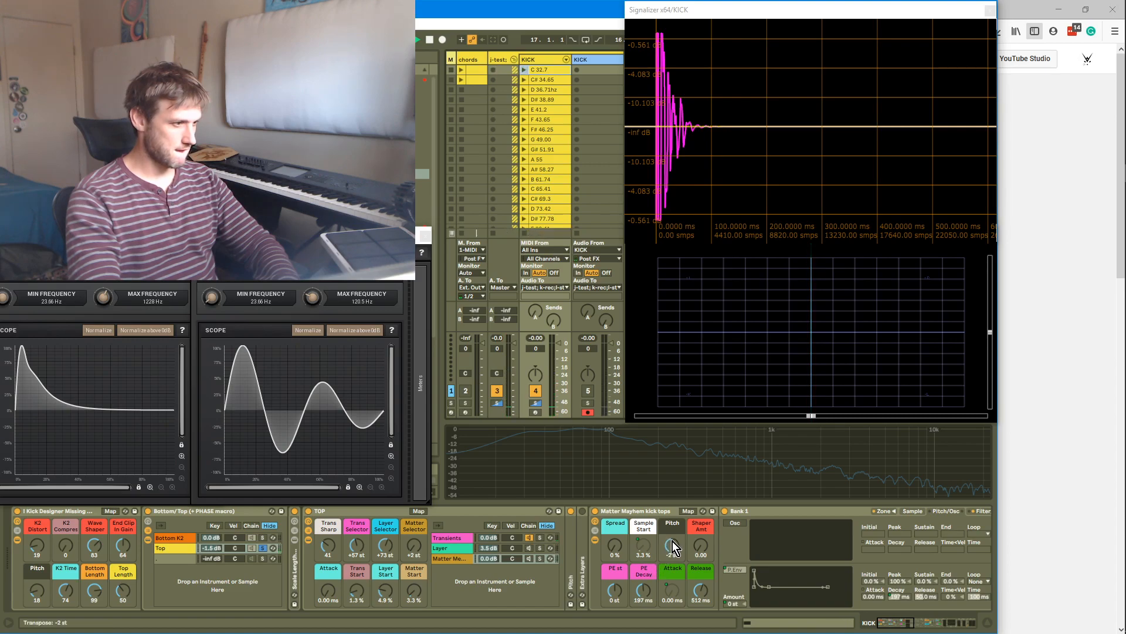
key("Return")
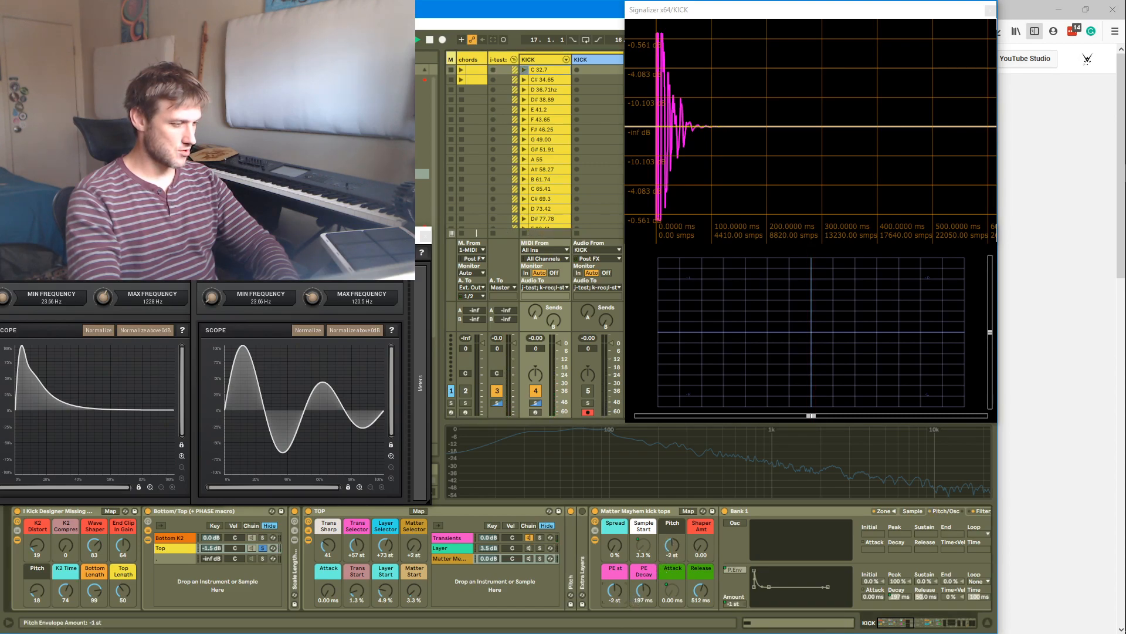
left_click_drag(620, 594, 643, 610)
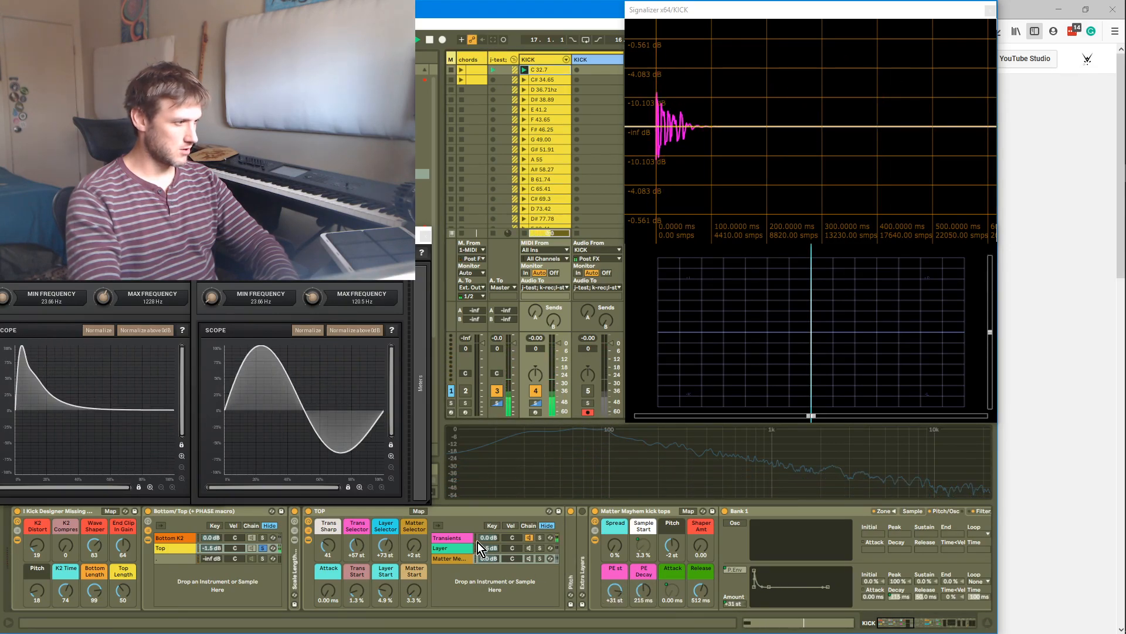
Set the Transients chain pitch to -3 st and toggle solo between the Bottom K2 and Top chains
left_click(509, 535)
left_click_drag(631, 552, 632, 553)
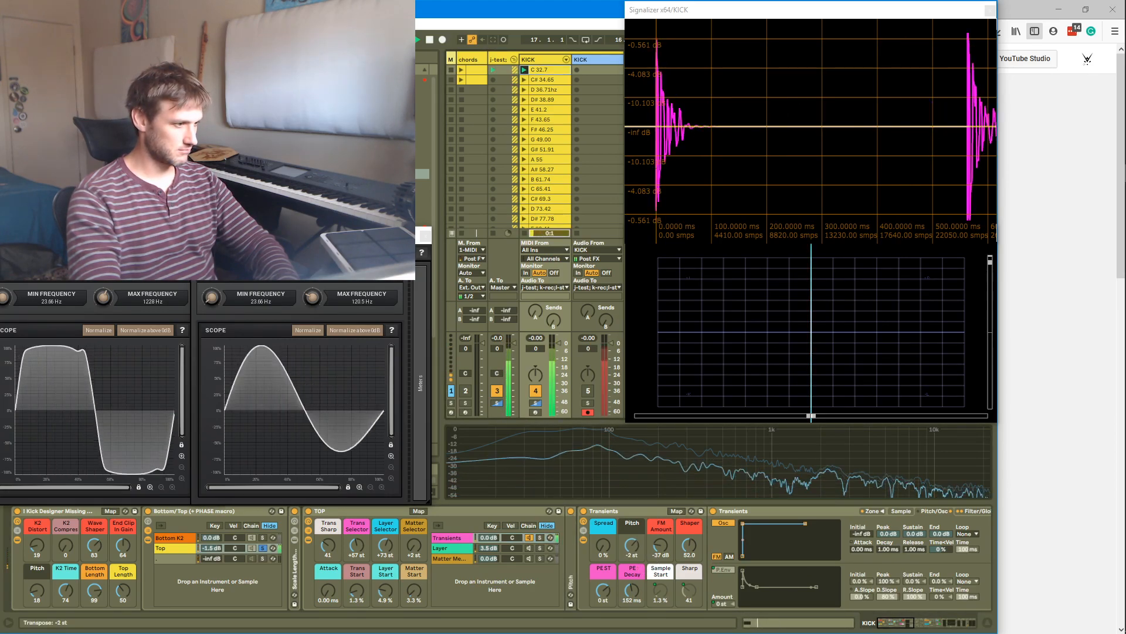
left_click(263, 539)
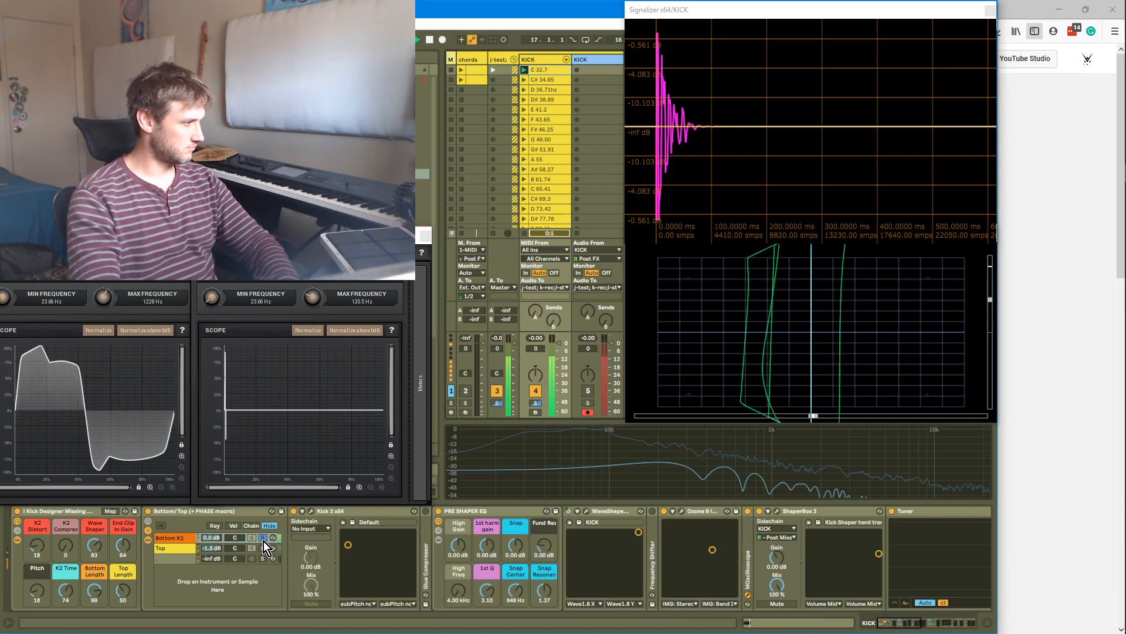
left_click(263, 548)
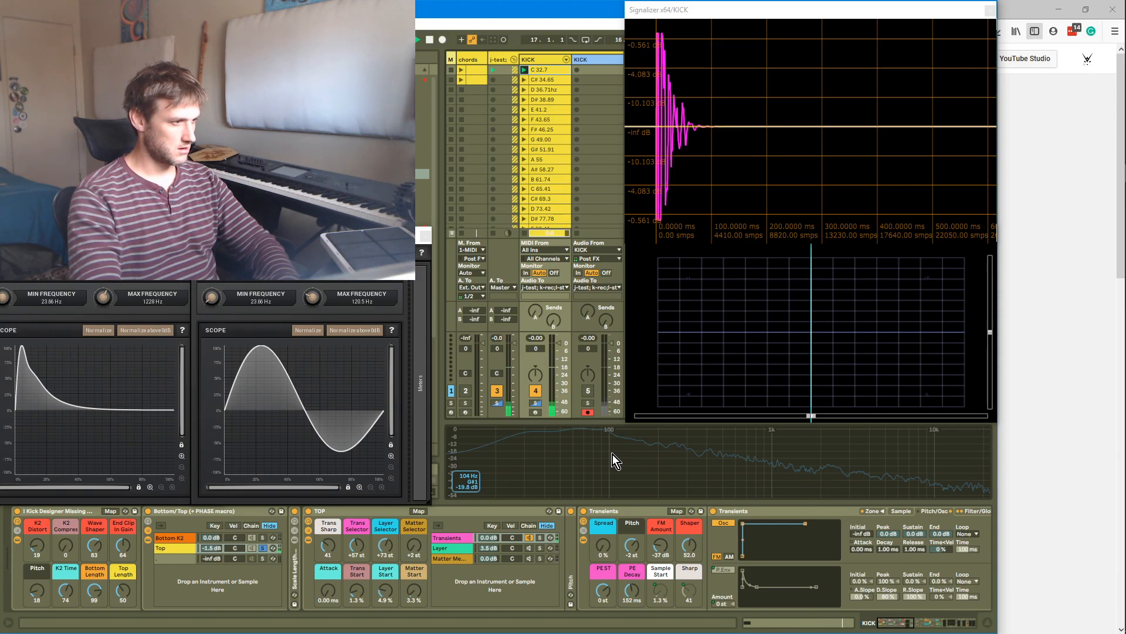
Set the Transients pitch envelope amount to +5 st and its decay to 45.2 ms
left_click_drag(605, 598, 632, 609)
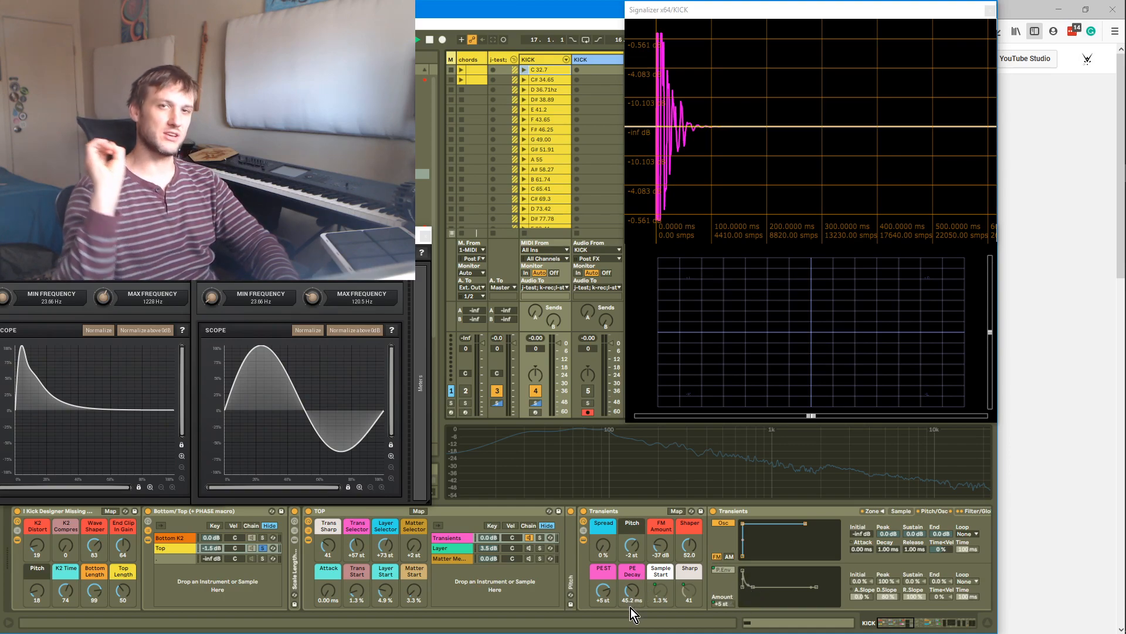
key("Return")
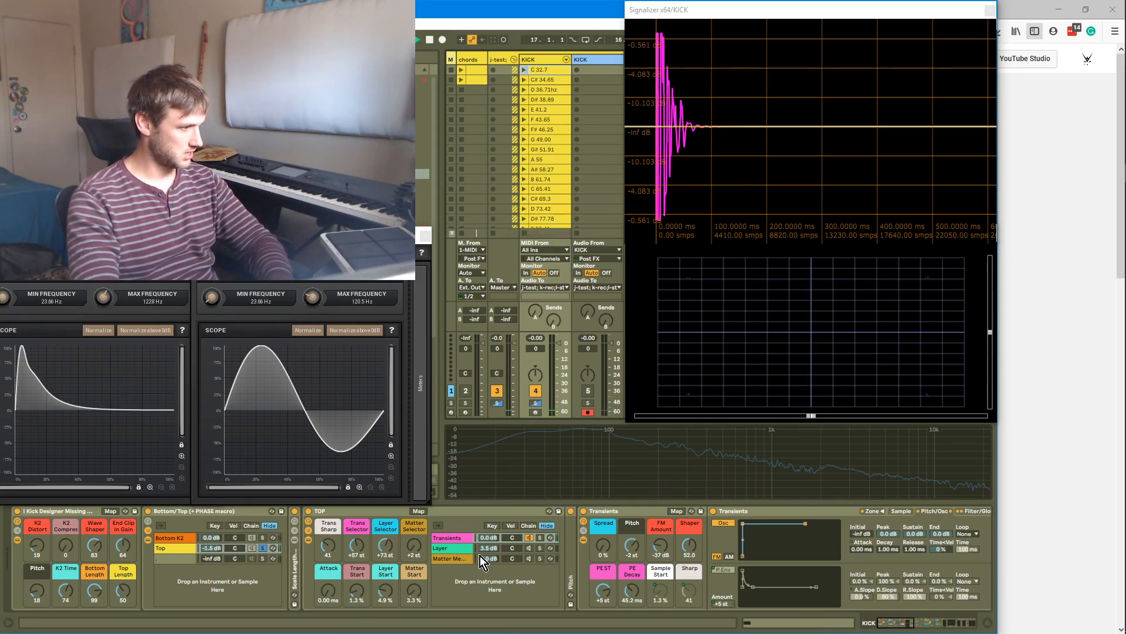
Select the Layer chain and raise the Layer Selector macro to +75 st
left_click(540, 548)
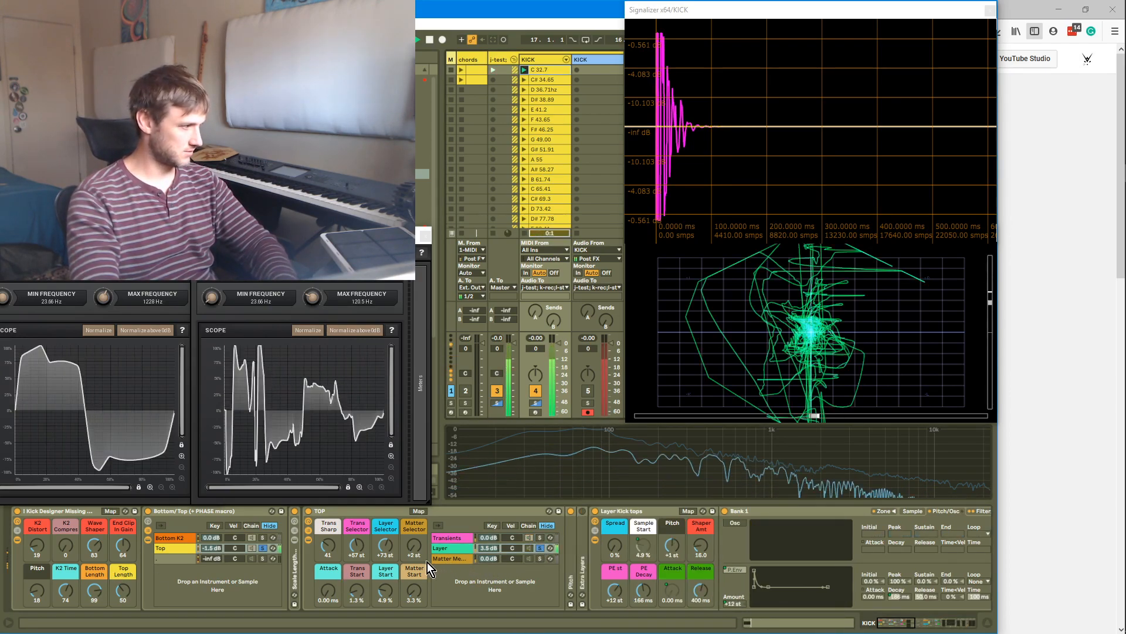
left_click_drag(386, 547, 386, 545)
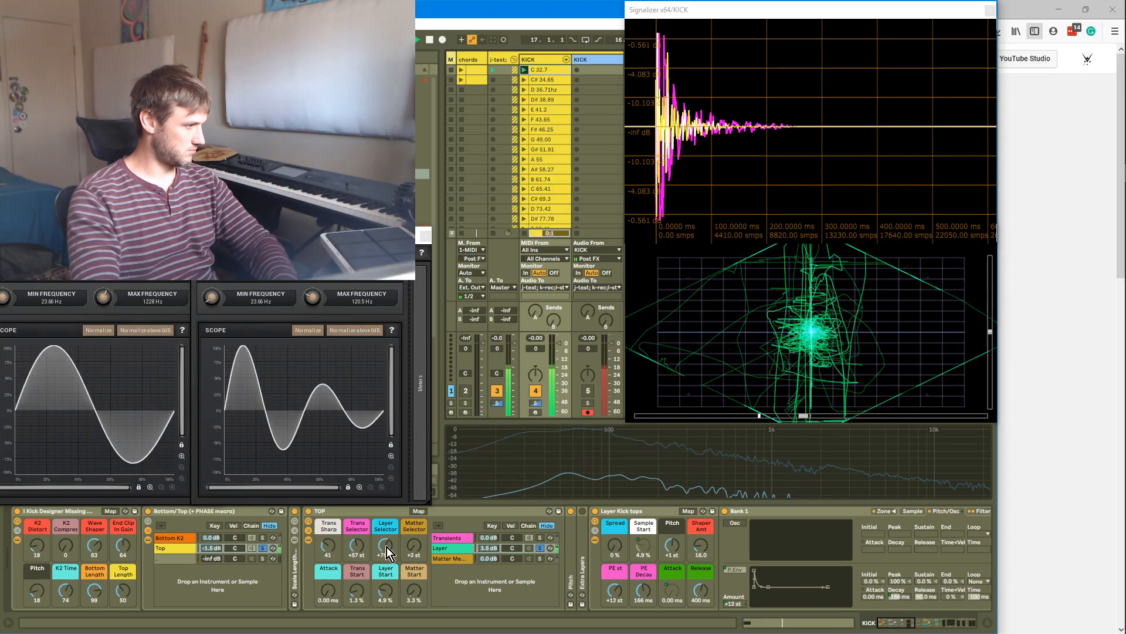
left_click(262, 541)
key("Return")
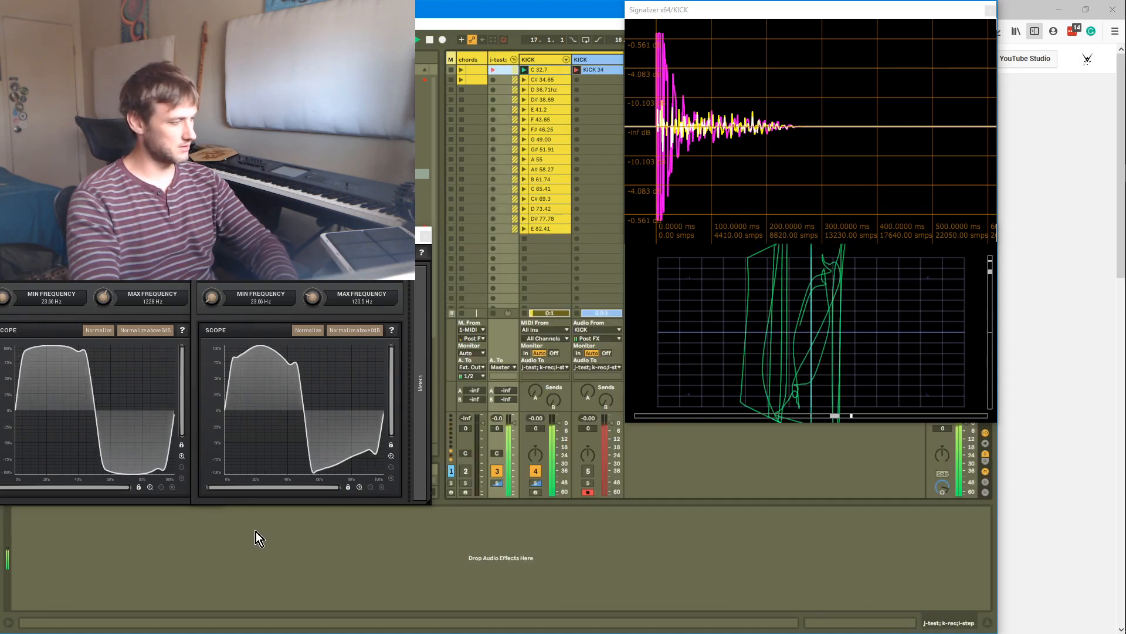
left_click(535, 62)
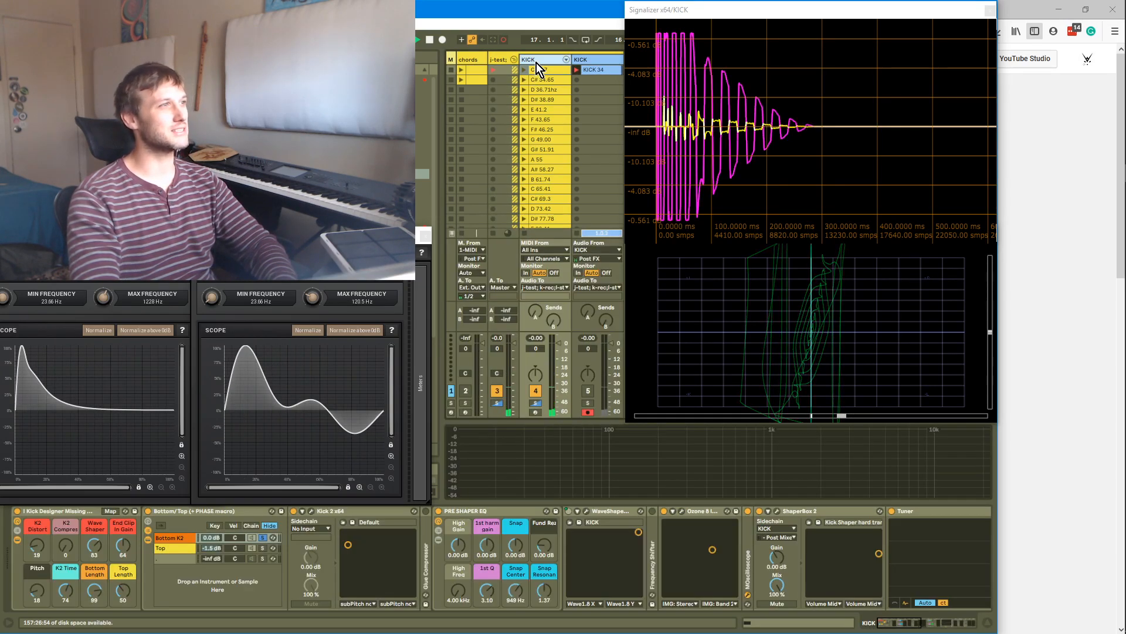
left_click(578, 235)
left_click_drag(595, 111, 597, 71)
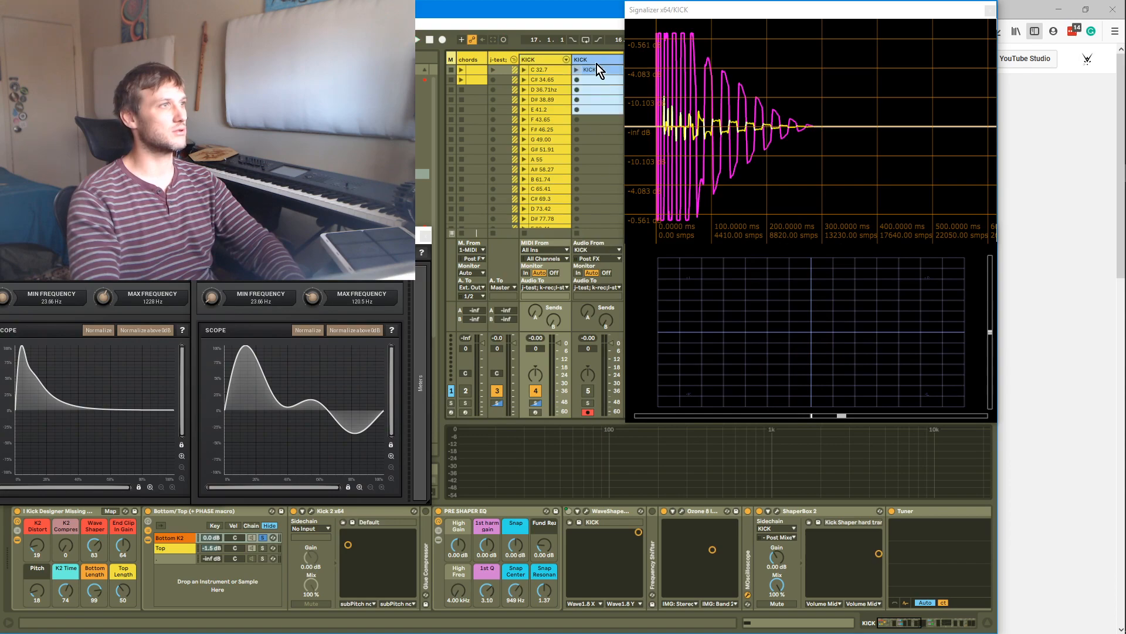
key("Delete")
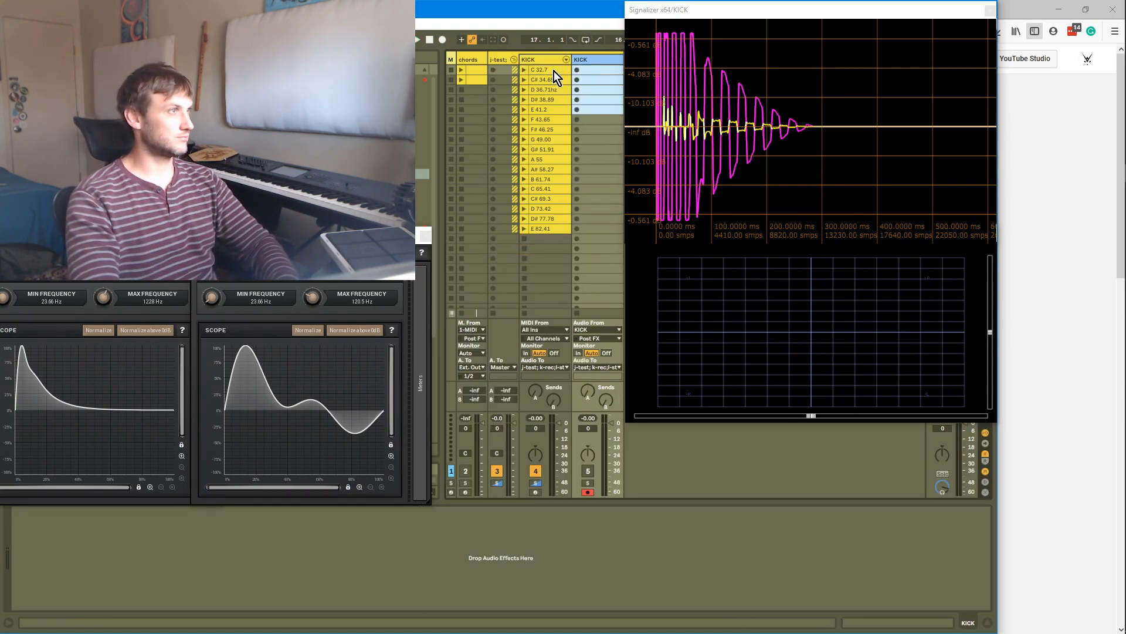
Play the kick and lengthen the Layer Kick tops pitch-envelope decay to 558 ms
left_click(554, 72)
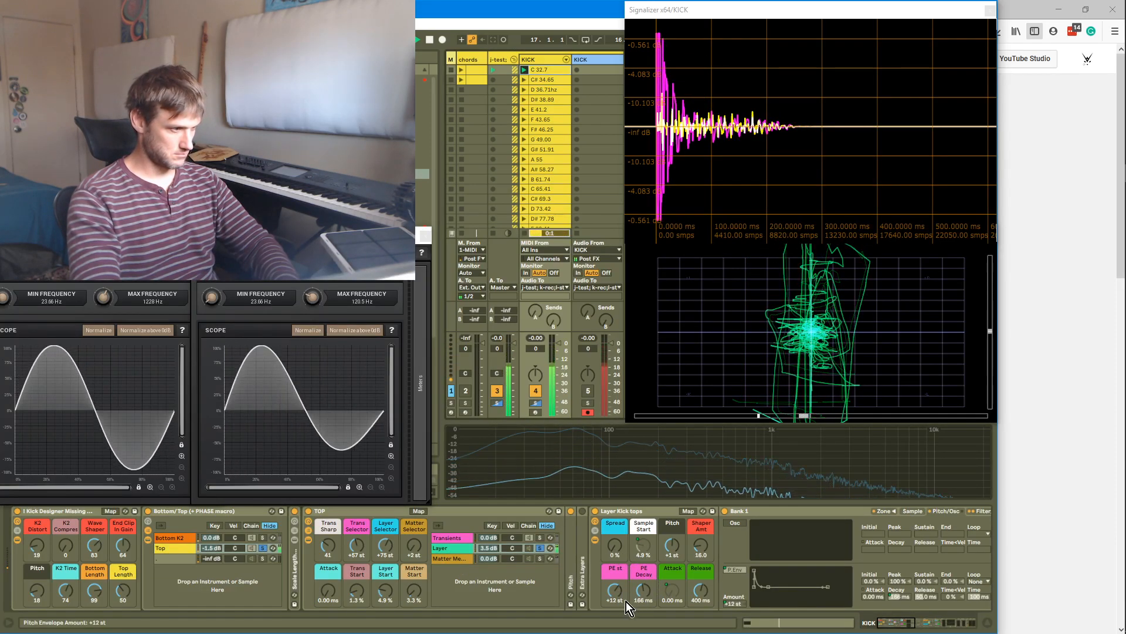
mouse_move(643, 590)
left_mouse_down()
mouse_move(644, 566)
mouse_move(643, 601)
mouse_move(643, 555)
mouse_move(641, 591)
left_mouse_up()
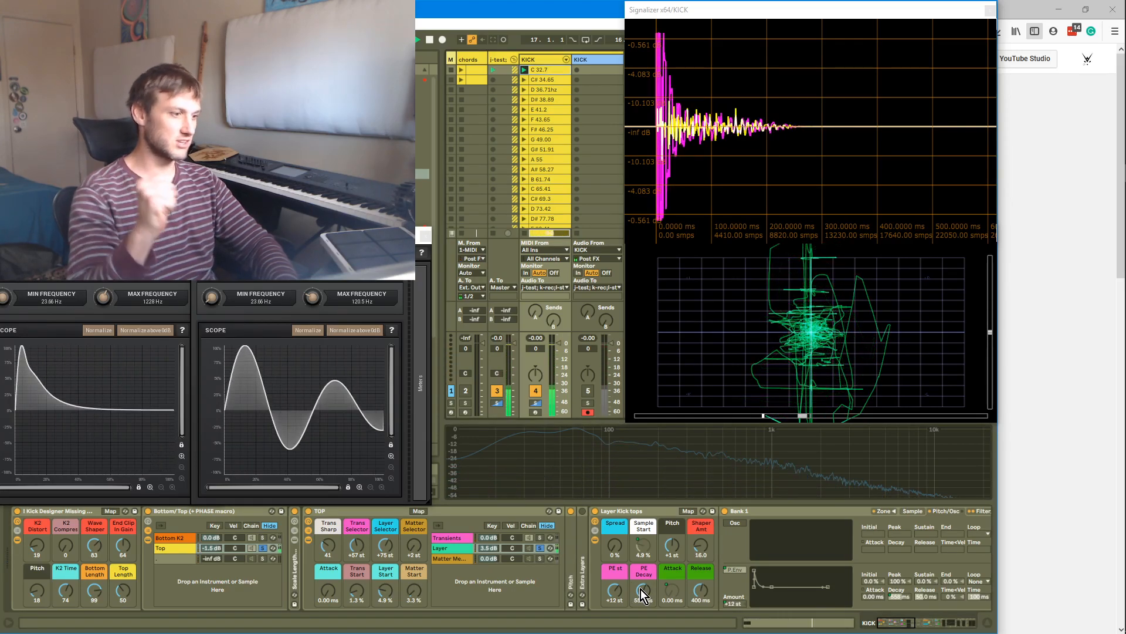
Adjust the Layer Kick tops Shaper Amt to 0.00 and the amp Release to 394 ms
mouse_move(704, 547)
left_mouse_down()
mouse_move(704, 531)
mouse_move(704, 544)
left_mouse_up()
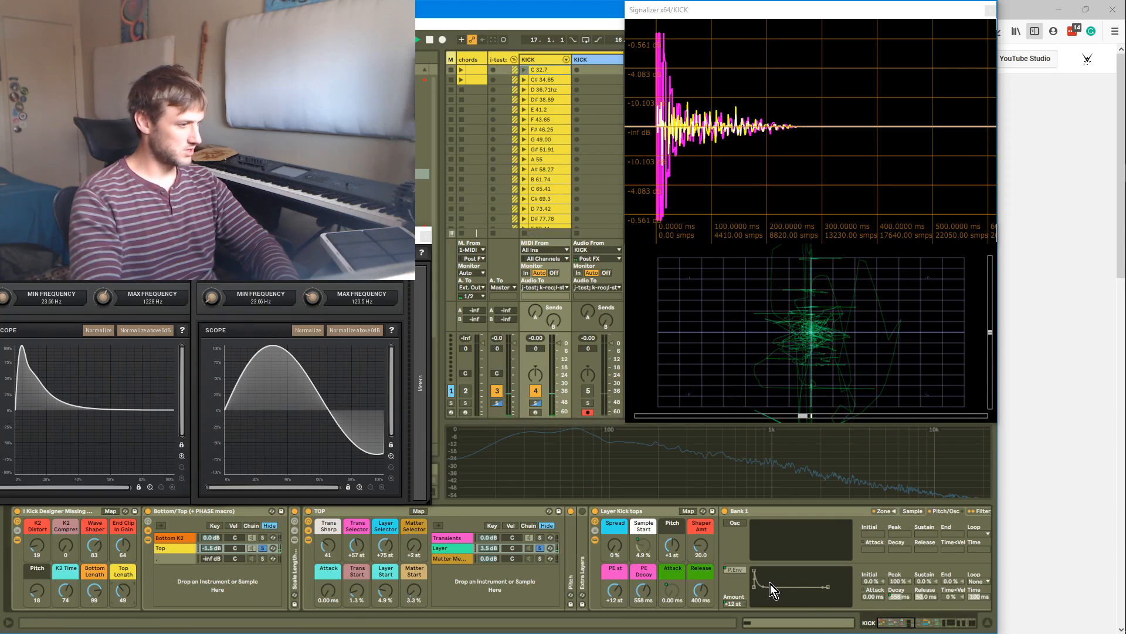
left_click_drag(710, 596, 710, 606)
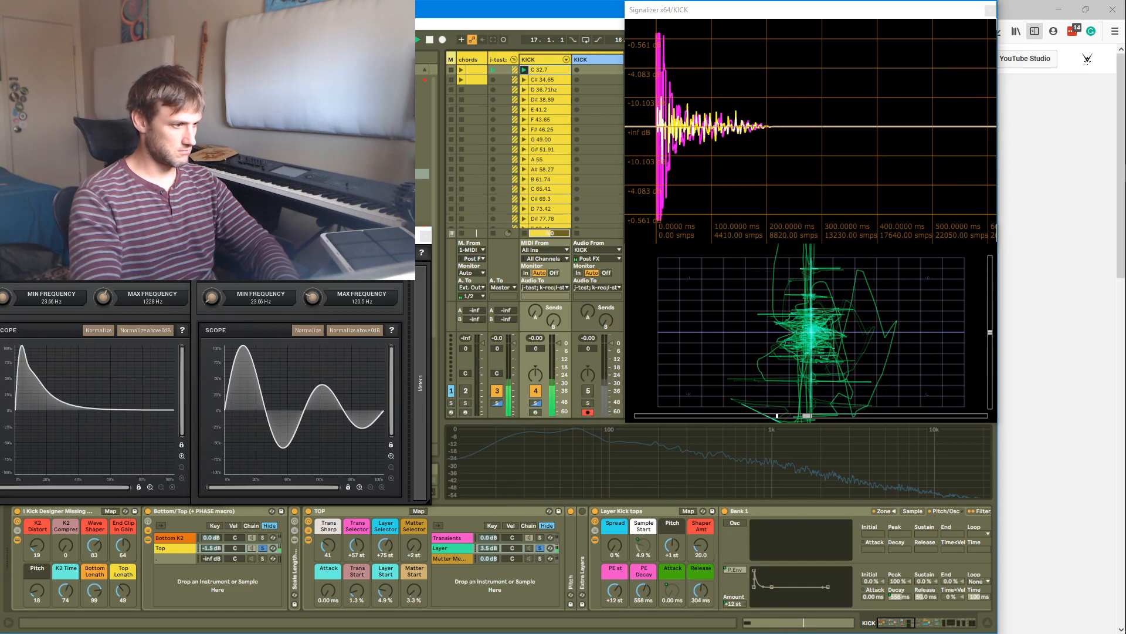
left_click_drag(701, 551, 701, 574)
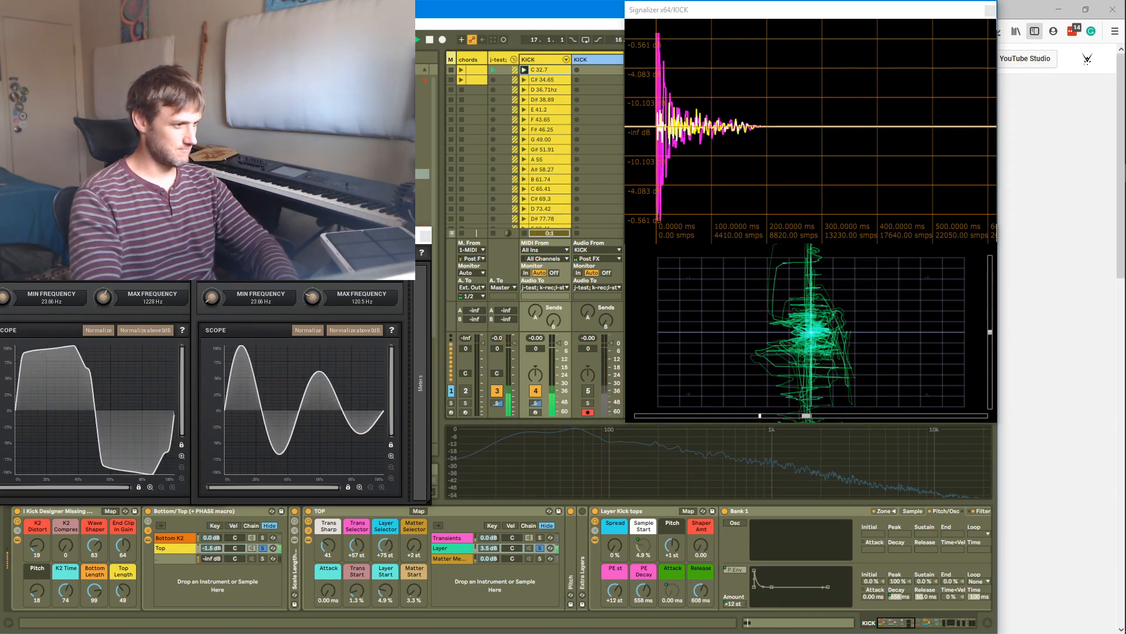
left_click_drag(701, 590, 702, 610)
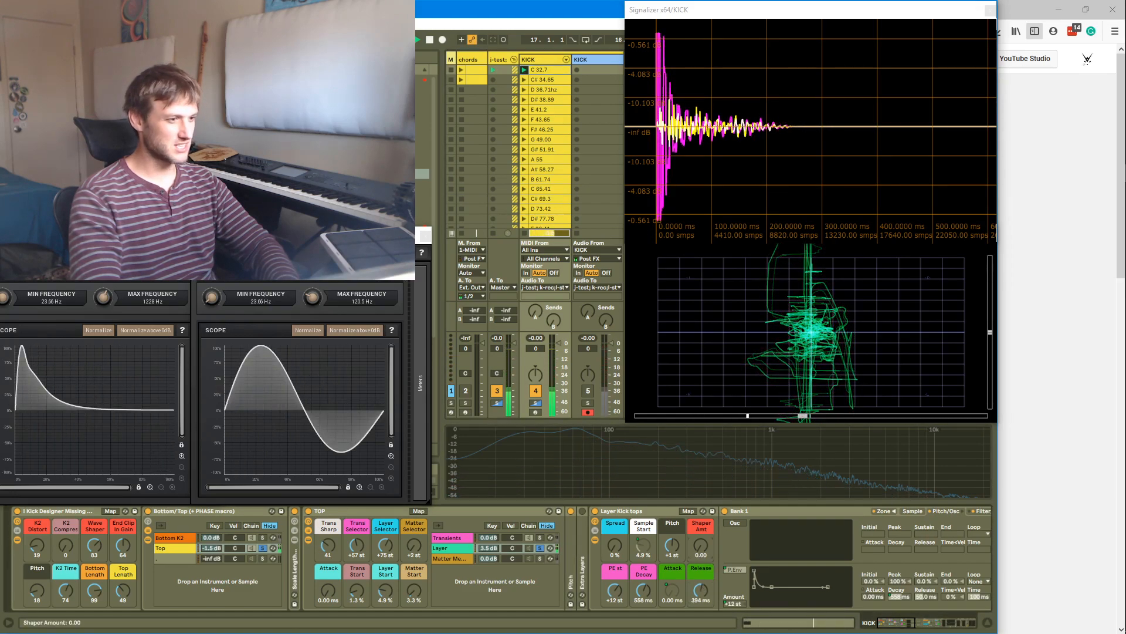
Raise the Layer Kick tops Shaper Amt to 11.0 and undo the change
left_click_drag(698, 550, 698, 544)
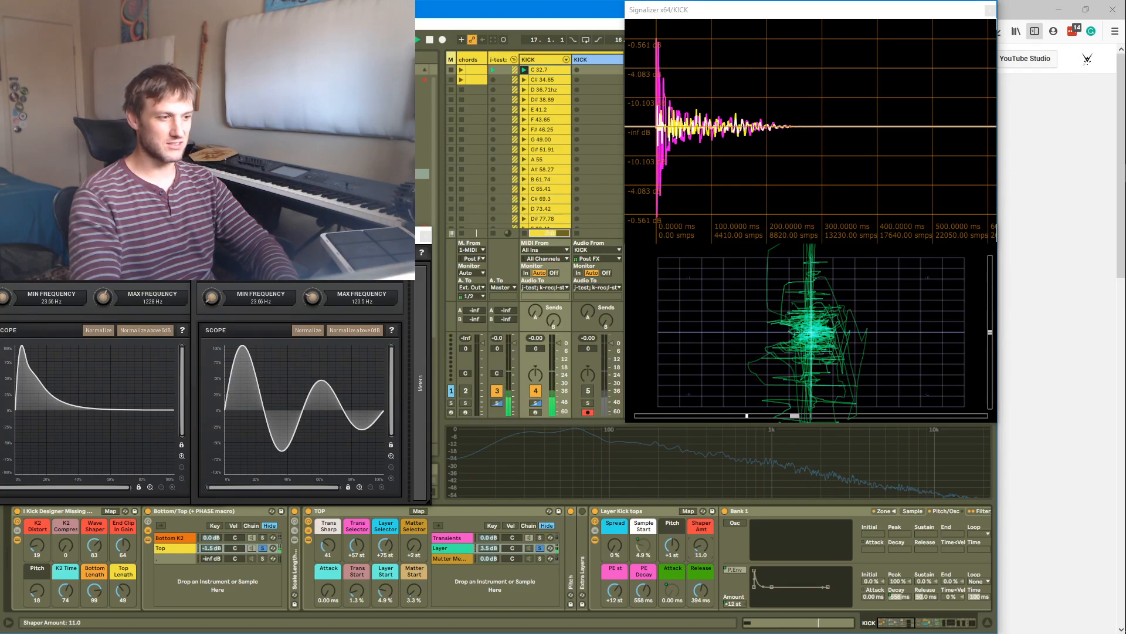
key("ctrl+z")
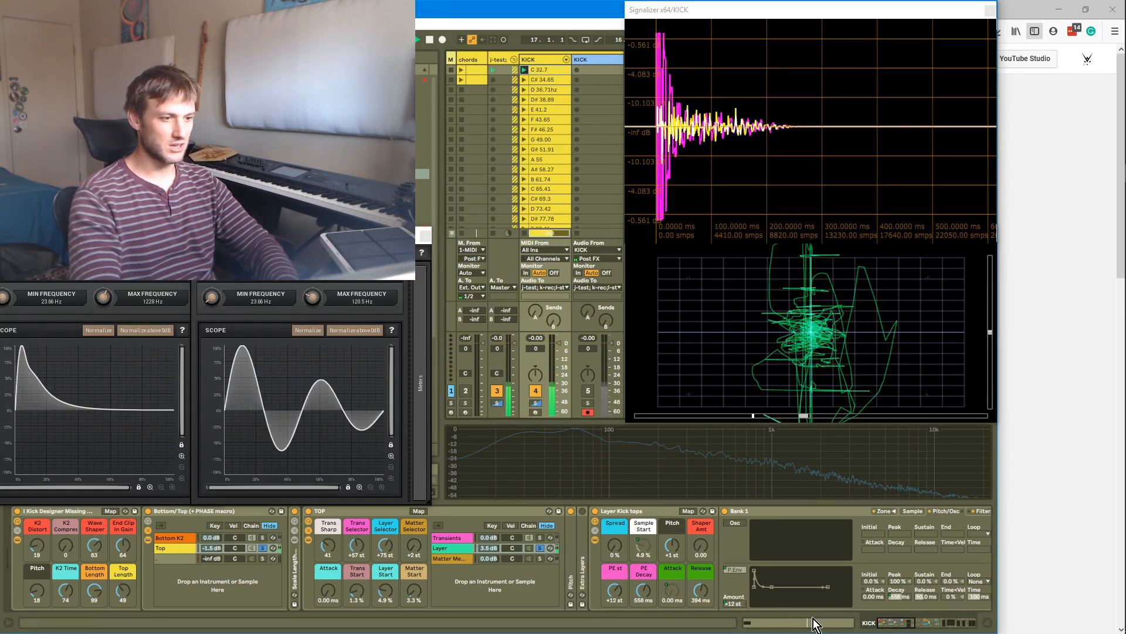
Show the Layer Kick tops filter section and set its Shaper Amt macro to 13.0
left_click_drag(882, 624, 887, 626)
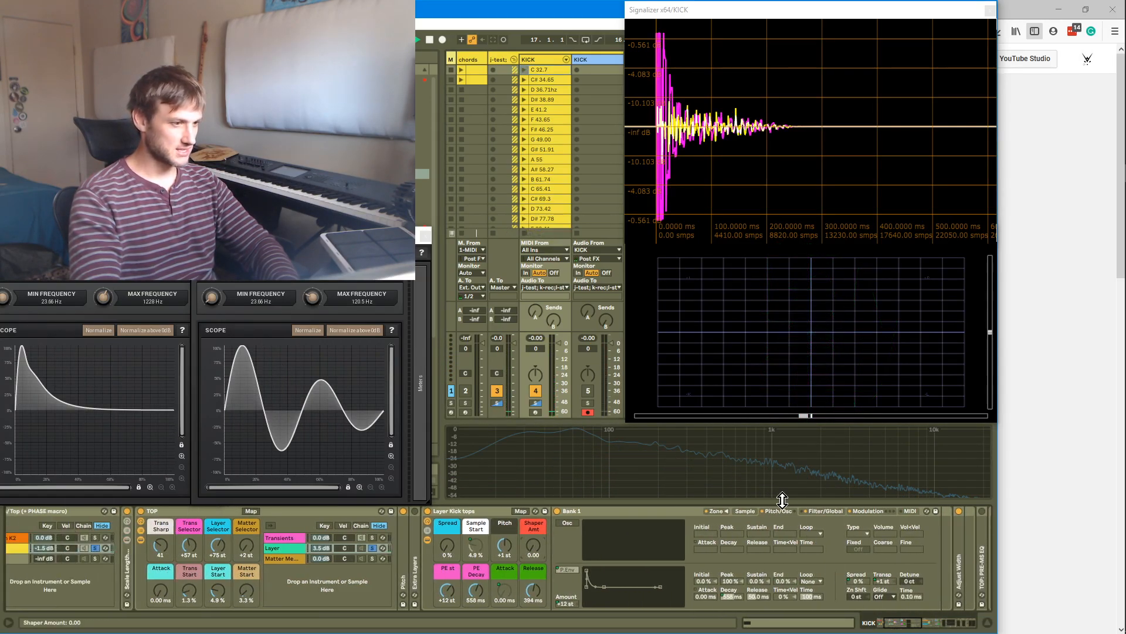
left_click(813, 512)
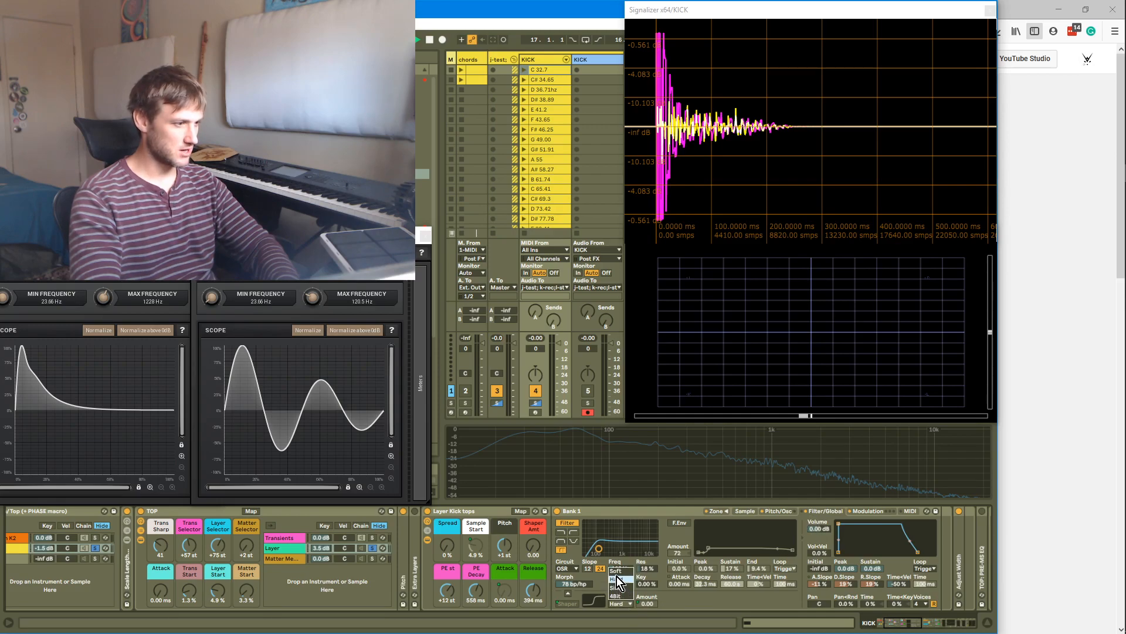
mouse_move(533, 546)
left_mouse_down()
mouse_move(533, 523)
mouse_move(533, 547)
left_mouse_up()
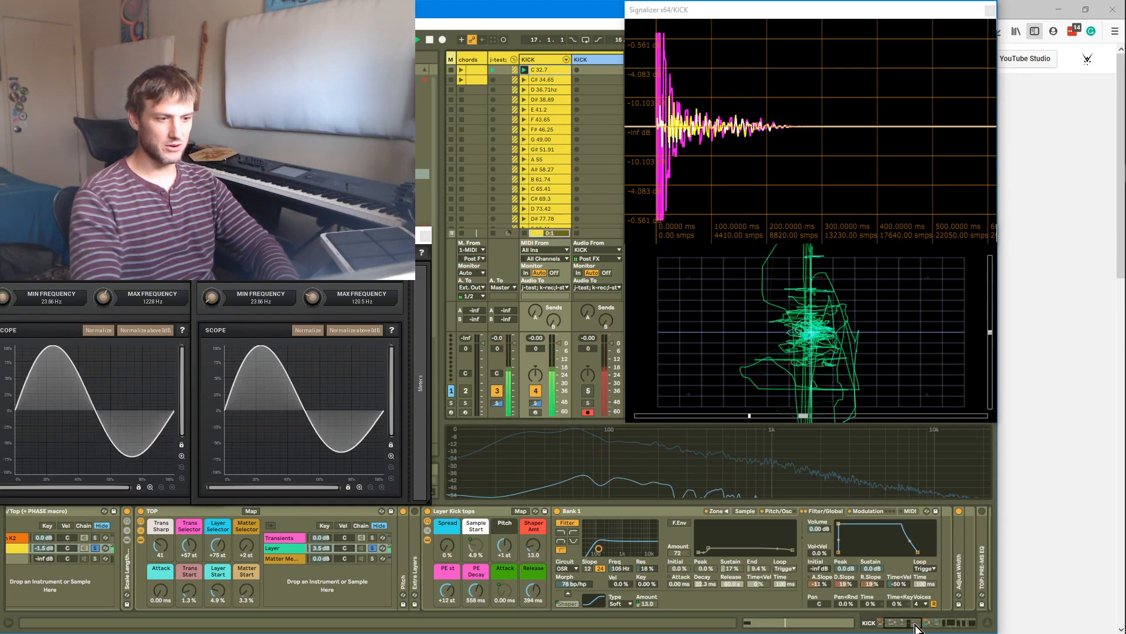
Select the Matter Mayhem kick tops chain and raise the TOP rack's Matter Selector macro to +7 st
left_click_drag(909, 624, 902, 628)
left_click(539, 558)
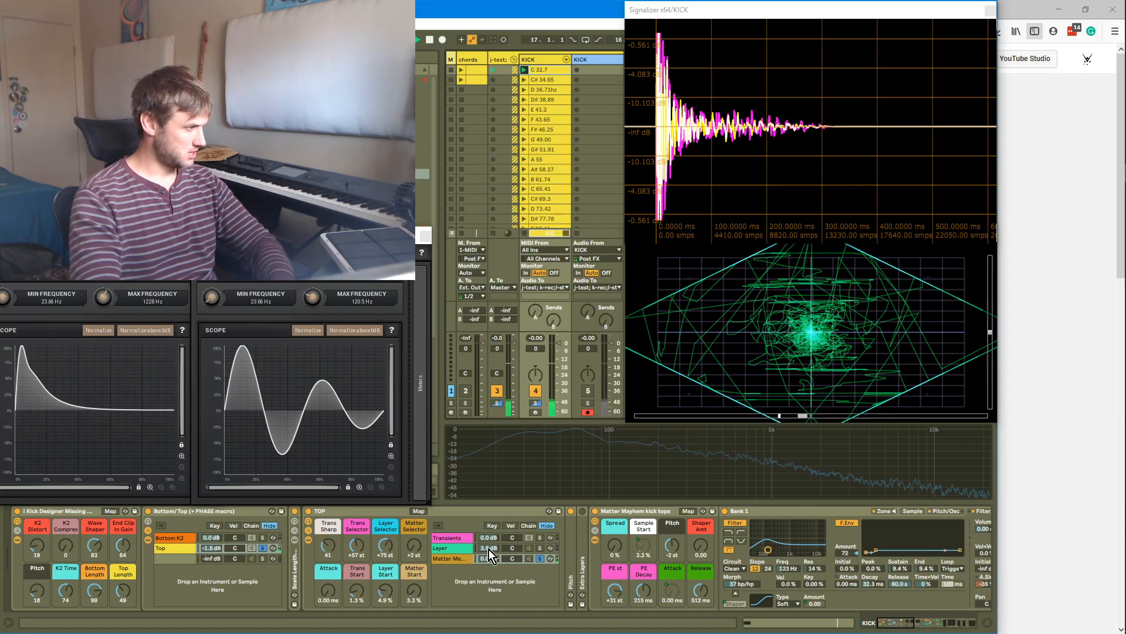
left_click(386, 547)
left_click_drag(386, 547, 419, 547)
Raise the Matter Start macro to 9.4% and shorten the Matter Mayhem tops Release to 98.6 ms
left_click_drag(414, 589, 414, 583)
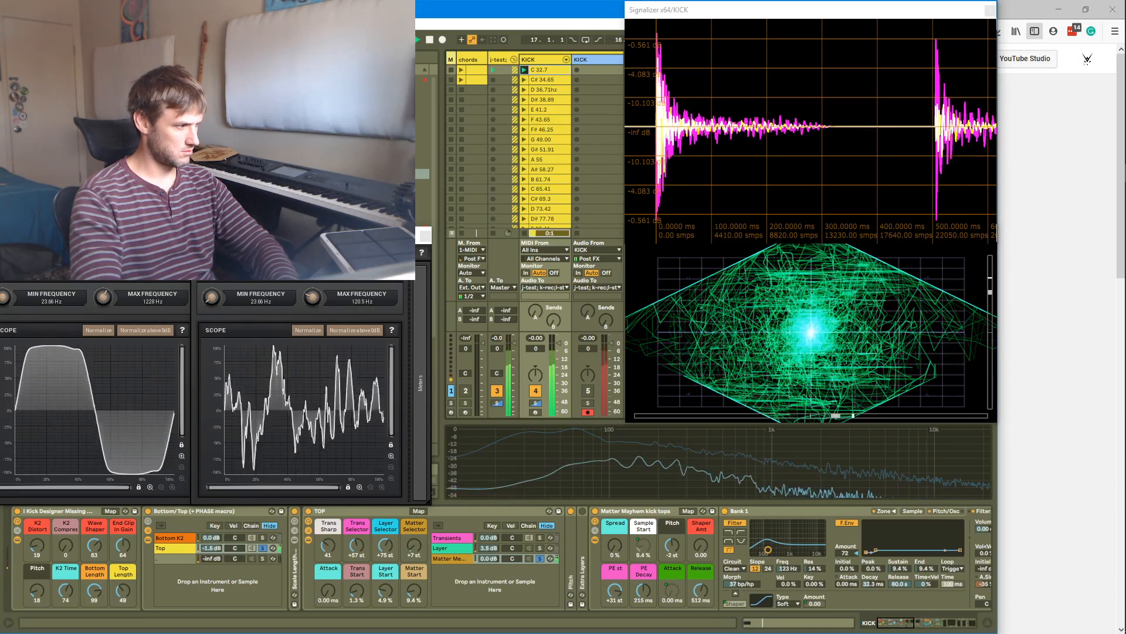
mouse_move(684, 596)
left_mouse_down()
mouse_move(684, 616)
mouse_move(701, 598)
left_mouse_up()
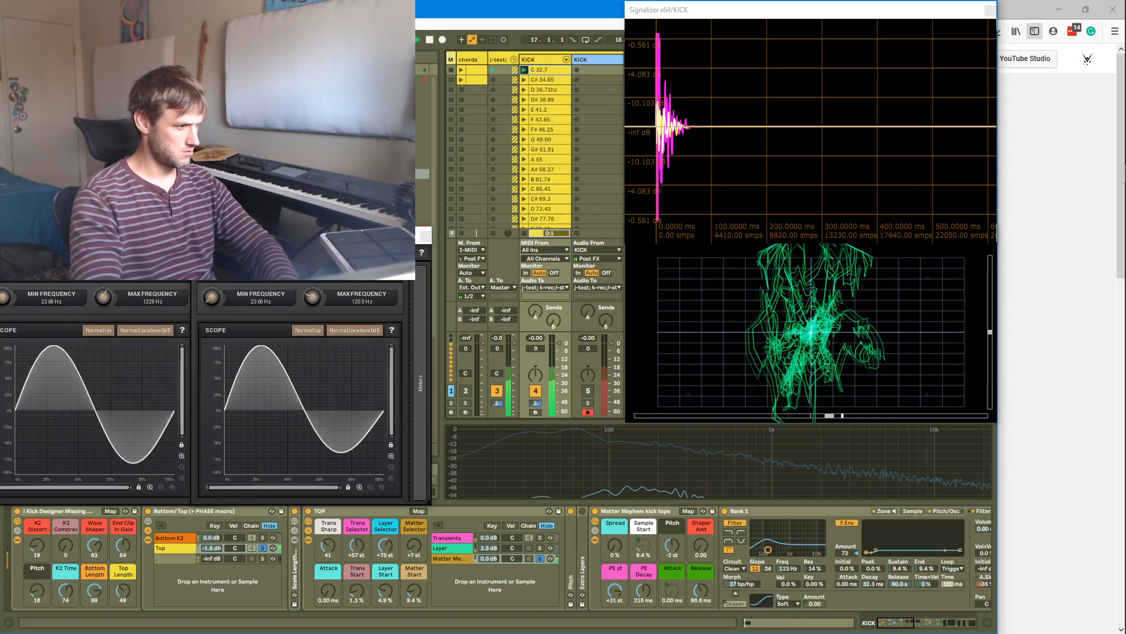
Audition the Transients chain by toggling its solo, then reselect the Matter Mayhem chain
left_click(541, 538, "ctrl")
left_click(540, 548, "ctrl")
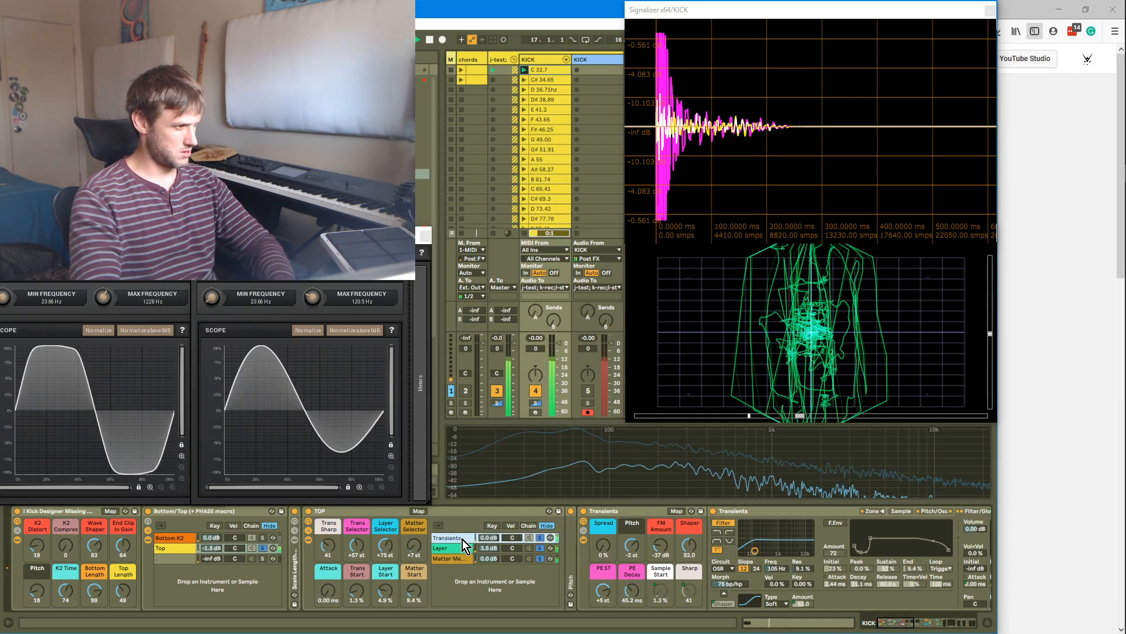
left_click(540, 538)
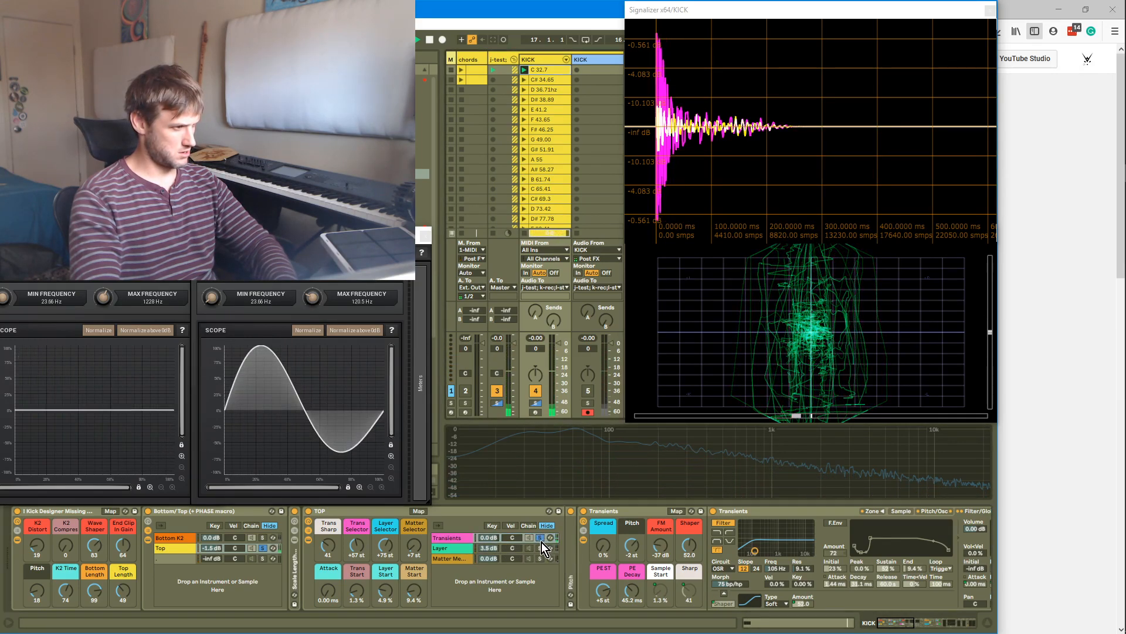
left_click_drag(636, 554, 635, 576)
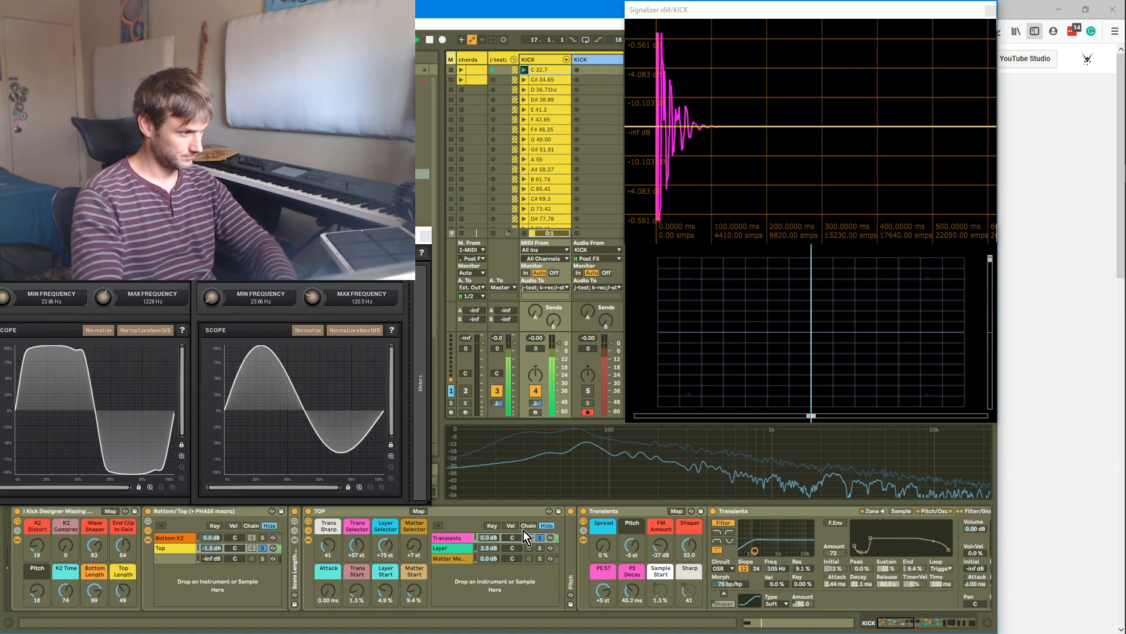
left_click(540, 538)
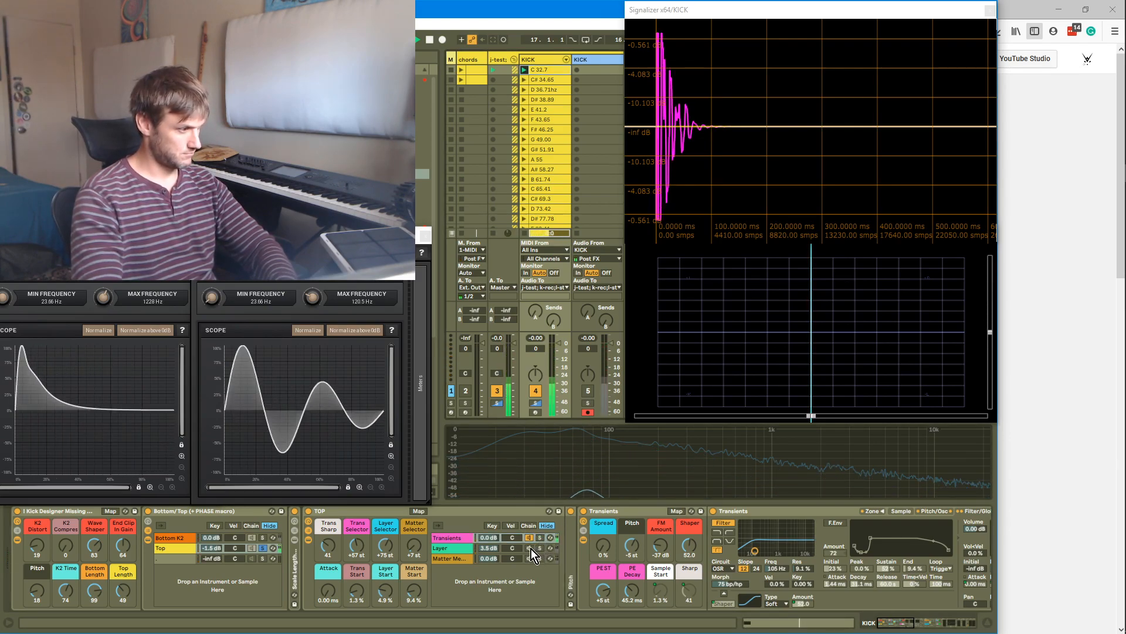
left_click(530, 555)
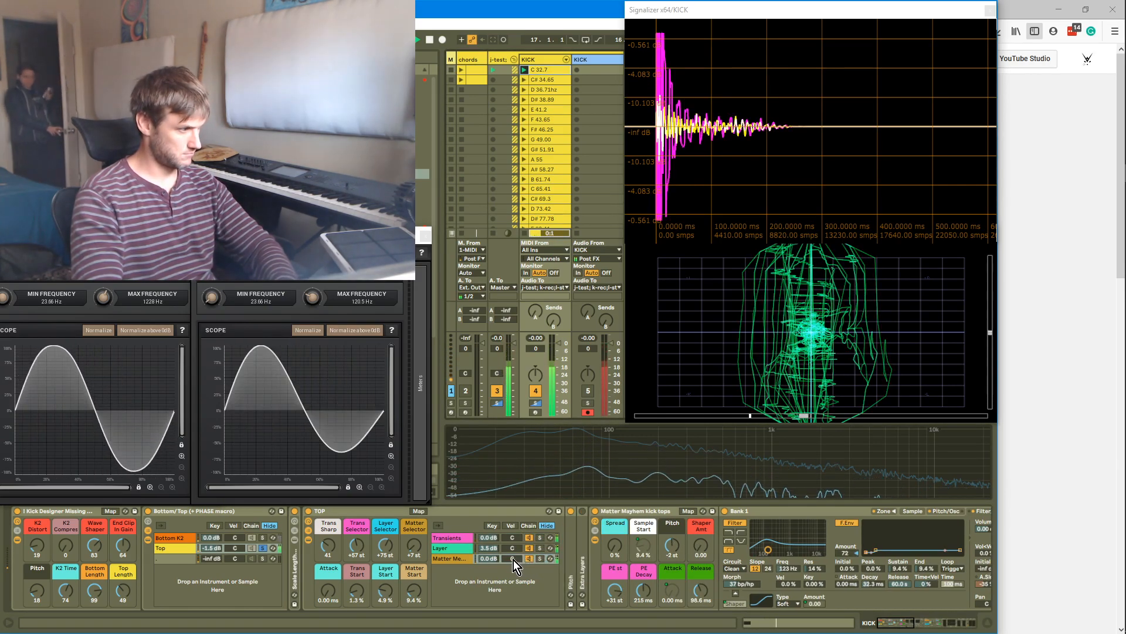
Set the TOP Attack macro to 5.65 ms, play the kick, and adjust the Matter Mayhem tops filter curve
mouse_move(328, 592)
left_mouse_down()
mouse_move(328, 528)
mouse_move(328, 597)
left_mouse_up()
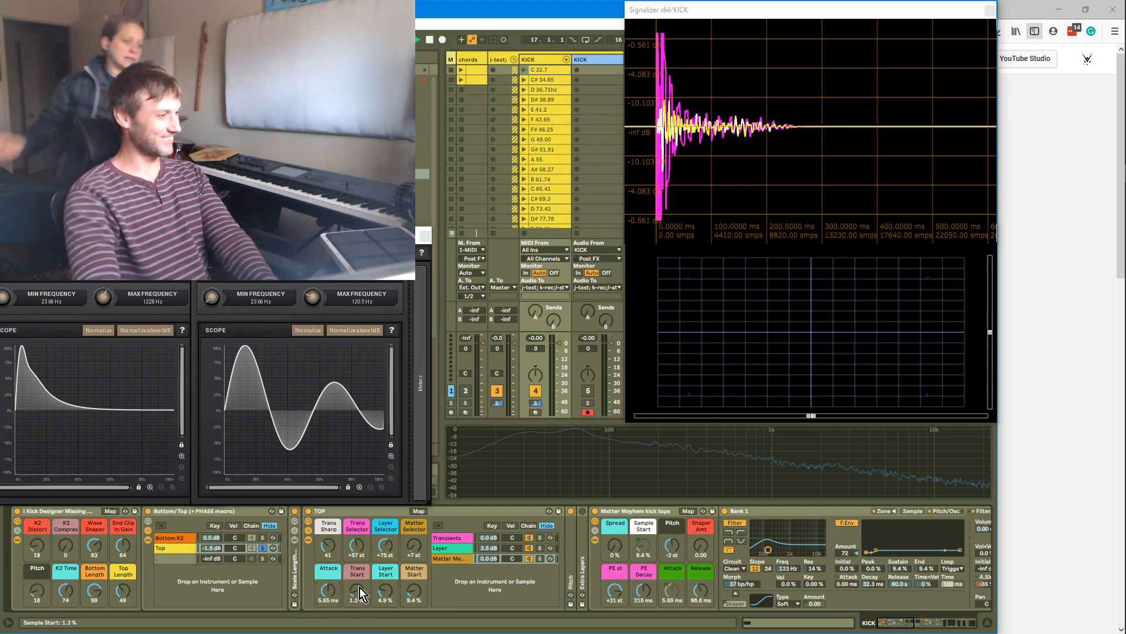
key("space")
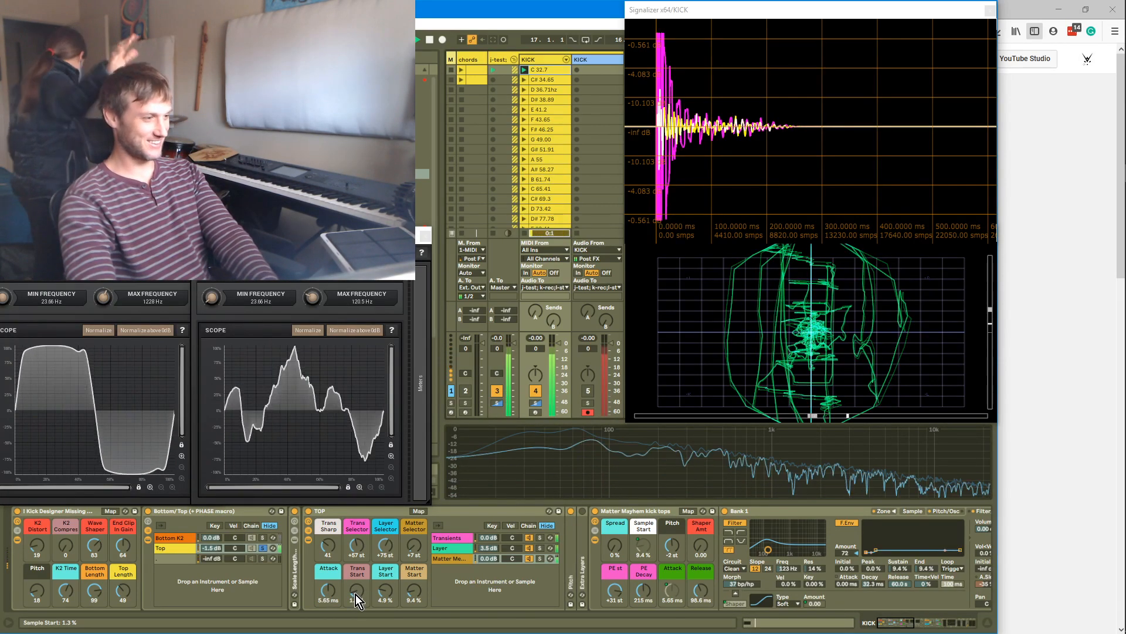
left_click_drag(771, 552, 749, 586)
Select the Transients chain and set its filter Morph to 93 bp/hp
left_click(497, 540)
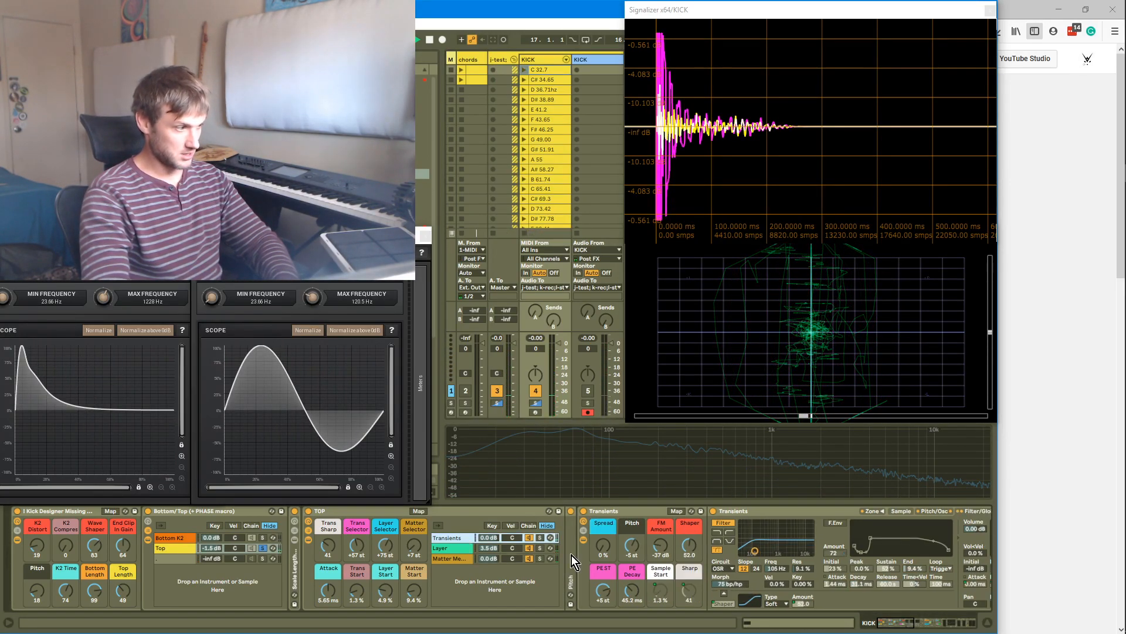
mouse_move(723, 583)
left_mouse_down()
mouse_move(730, 616)
mouse_move(729, 587)
left_mouse_up()
key("Return")
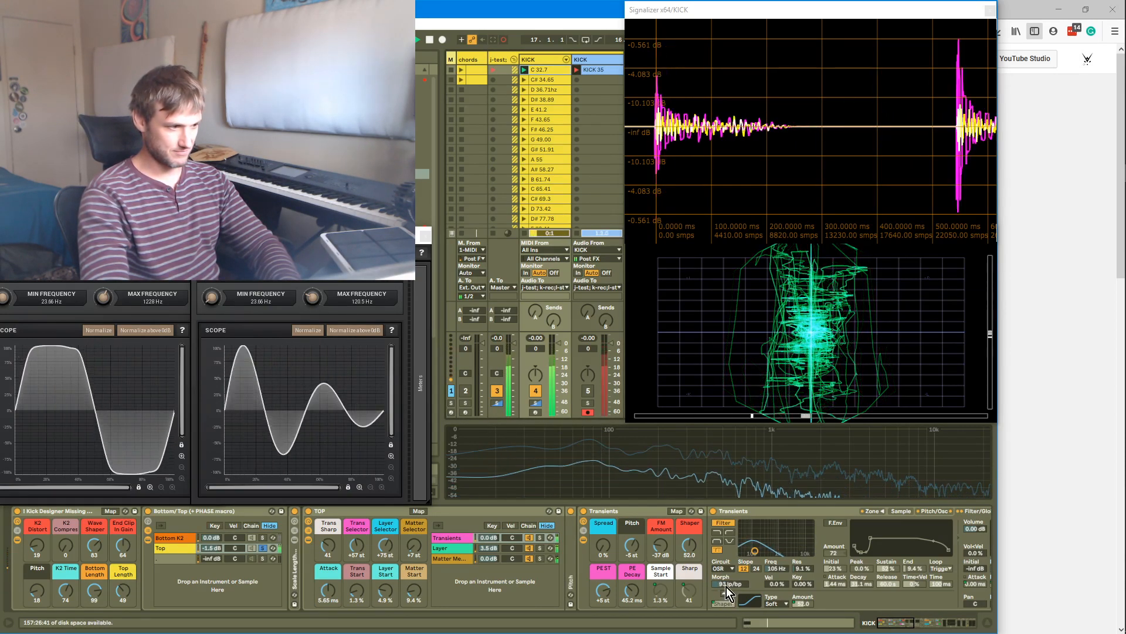
Tune the Transients filter to 123 Hz with 25% resonance and lower its Shaper Amt to 40.0
mouse_move(754, 552)
left_mouse_down()
mouse_move(770, 547)
mouse_move(757, 545)
left_mouse_up()
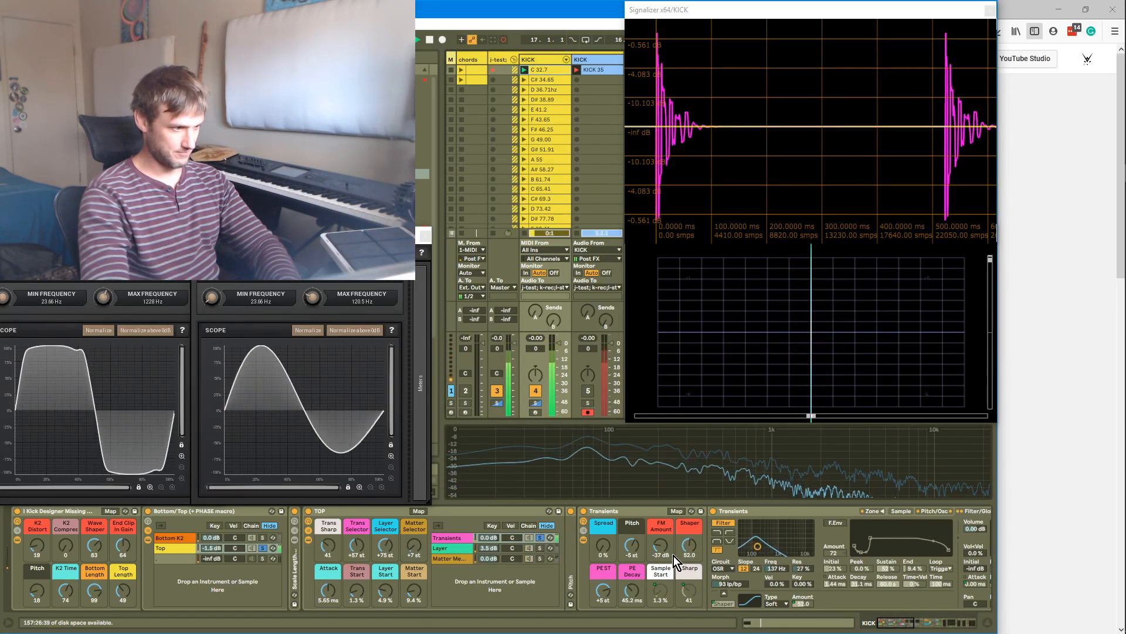
left_click(542, 537)
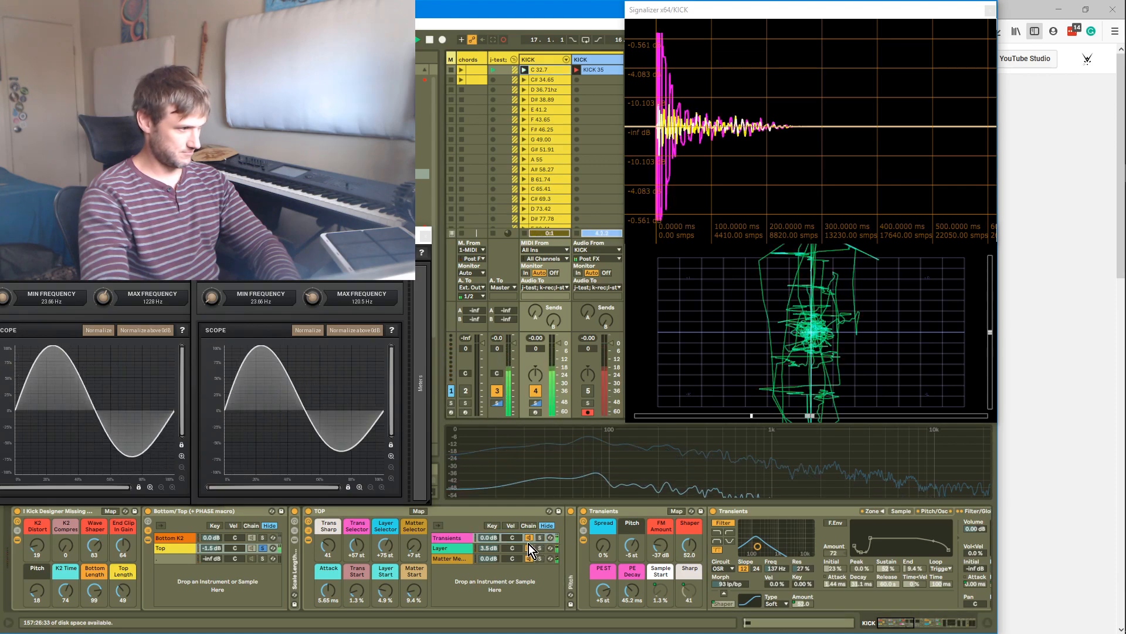
left_click_drag(757, 547, 756, 547)
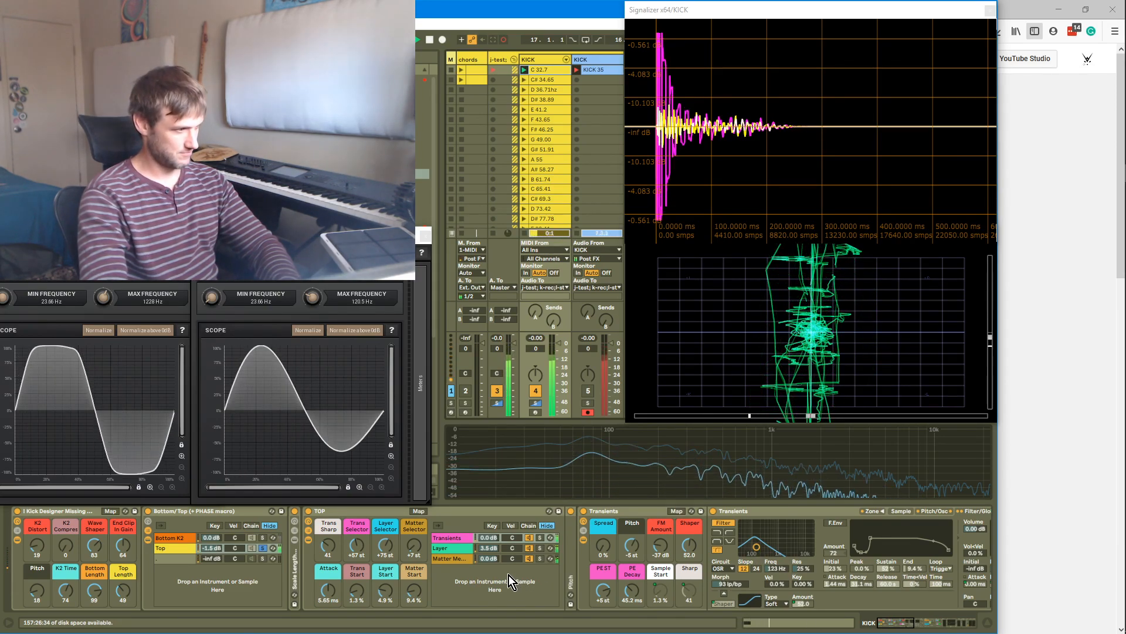
left_click_drag(682, 552, 689, 535)
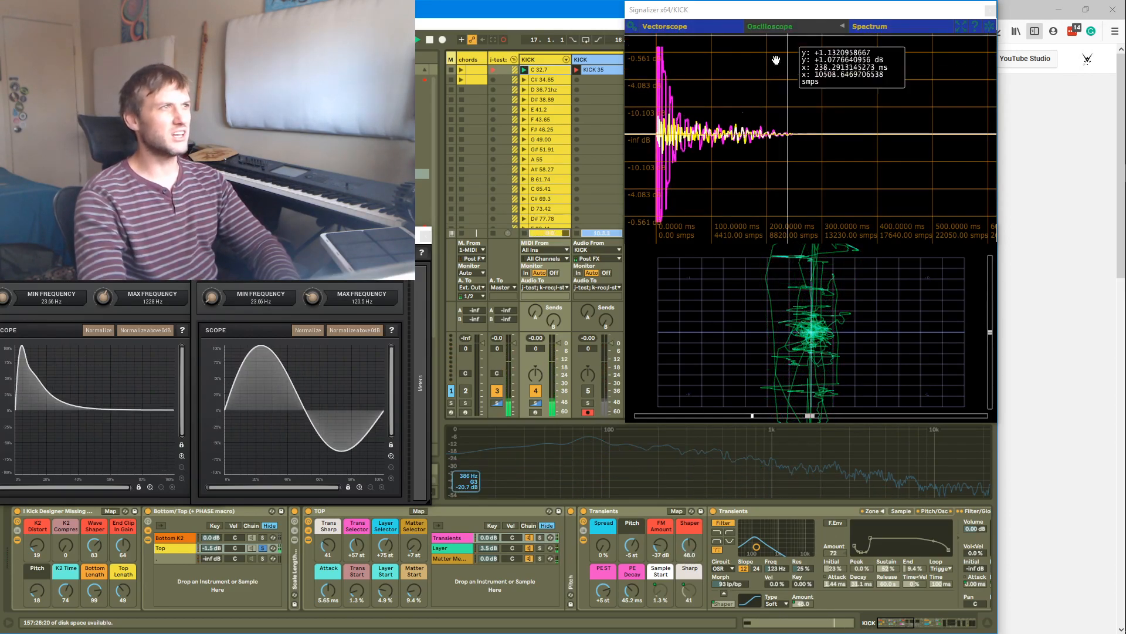
Zoom into the kick waveform in the Signalizer oscilloscope to inspect its transient
scroll(658, 73, "up", 6)
left_click_drag(660, 74, 667, 130)
scroll(654, 81, "up", 3)
scroll(674, 81, "up", 3)
scroll(672, 98, "down", 6)
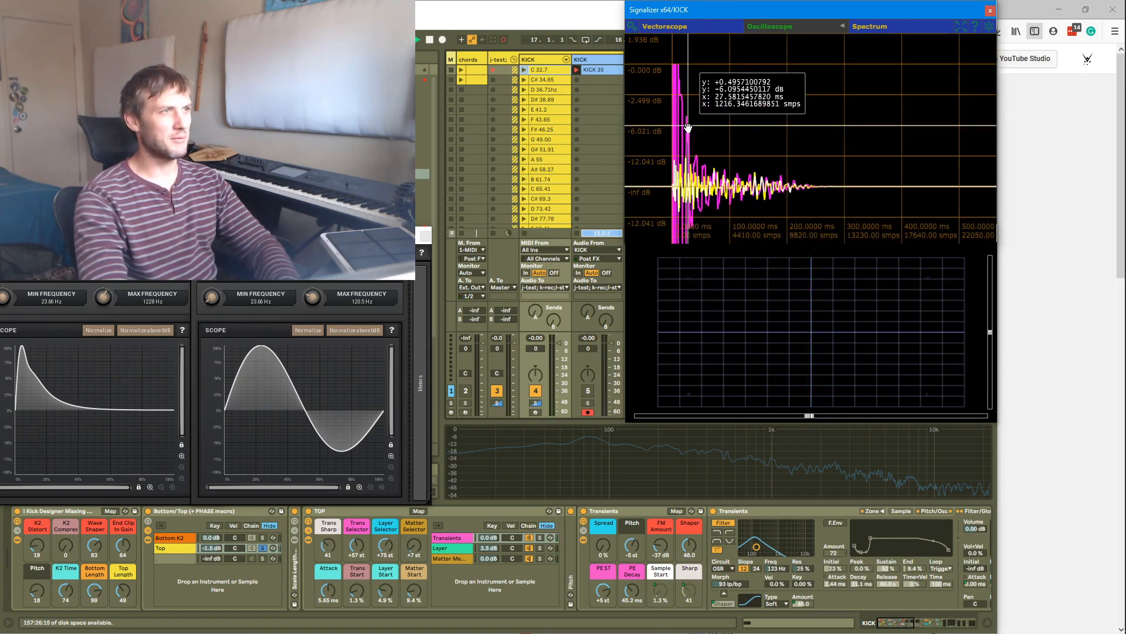
scroll(683, 136, "down", 6)
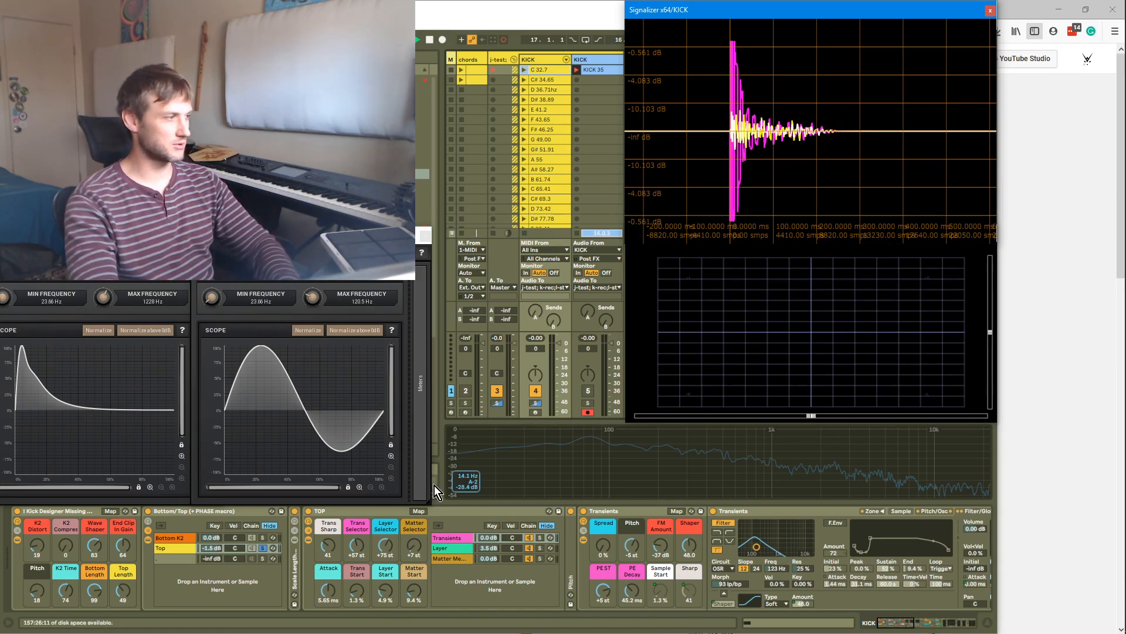
Select the Bottom K2 chain and set the K2 Time macro to 57 and Bottom Length to 102
left_click(261, 551)
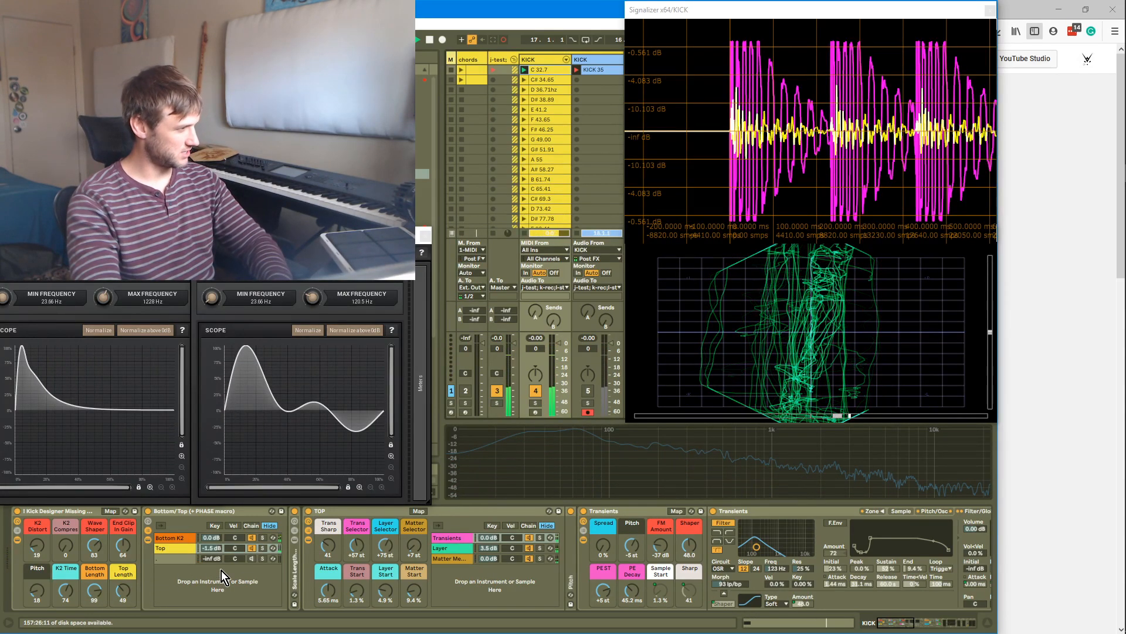
left_click(263, 537)
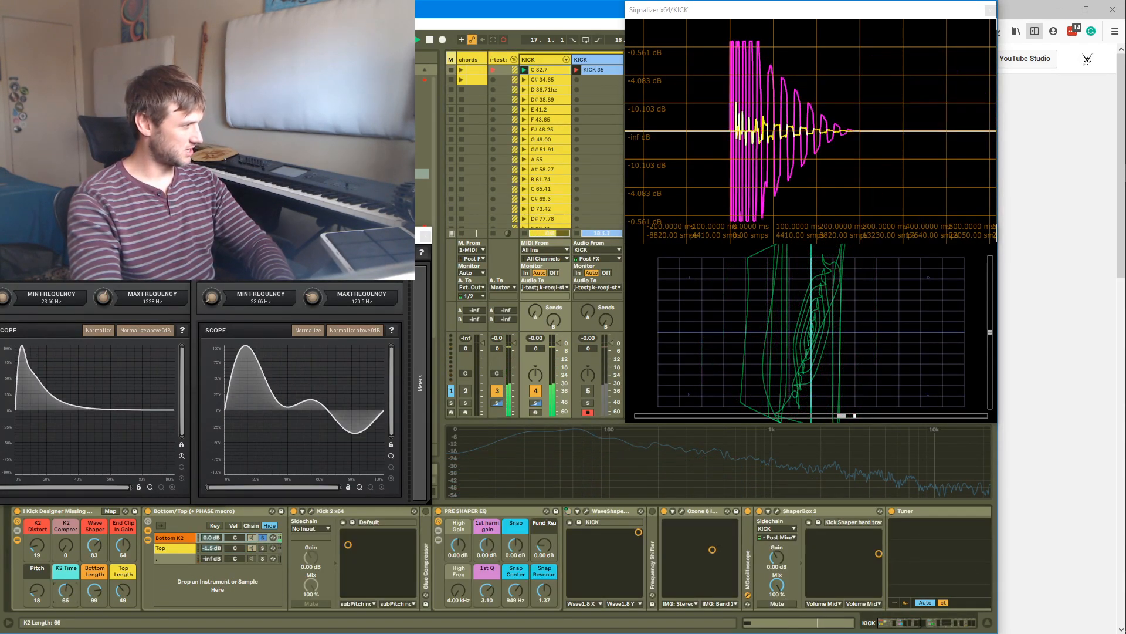
left_click_drag(66, 590, 91, 597)
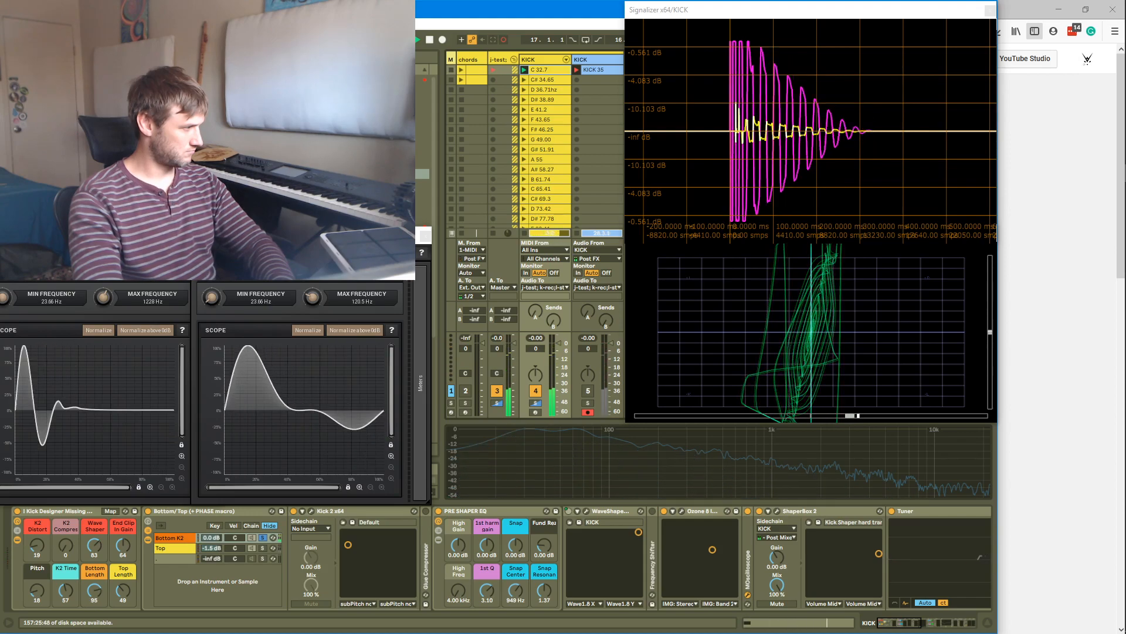
left_click_drag(90, 593, 90, 594)
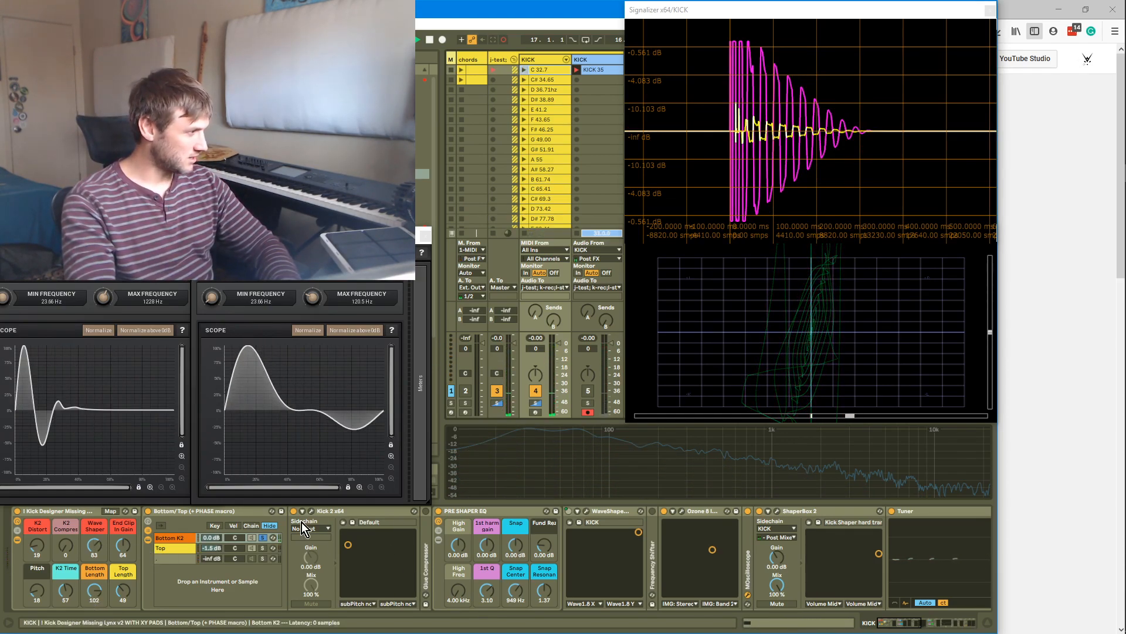
Unsolo the chain and open the Kick 2 plugin window
left_click(264, 537)
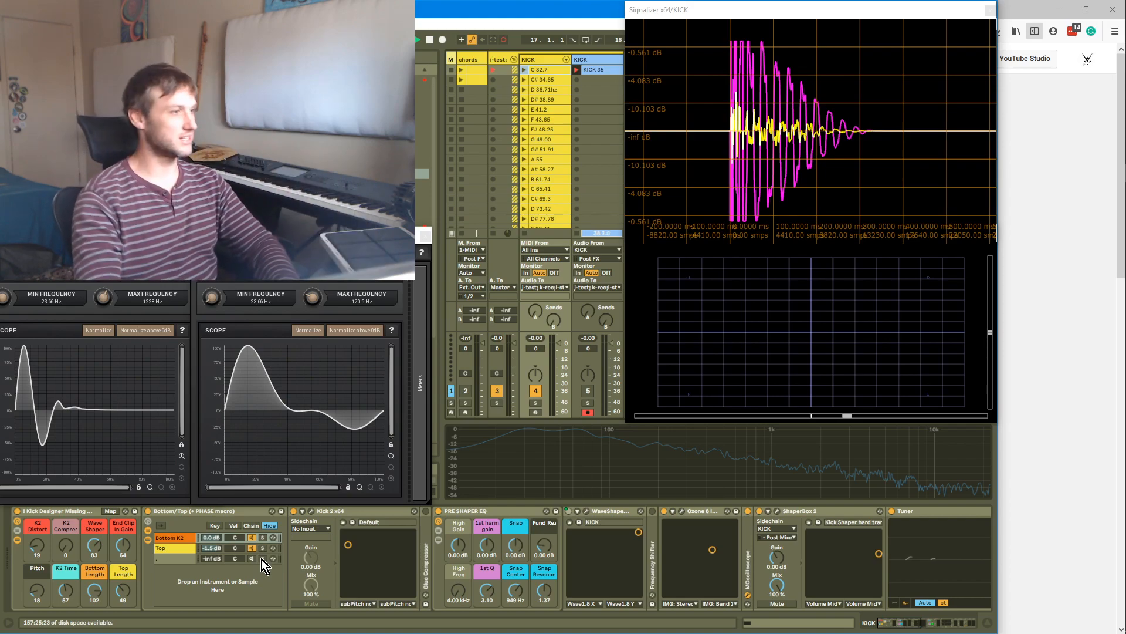
key("Return")
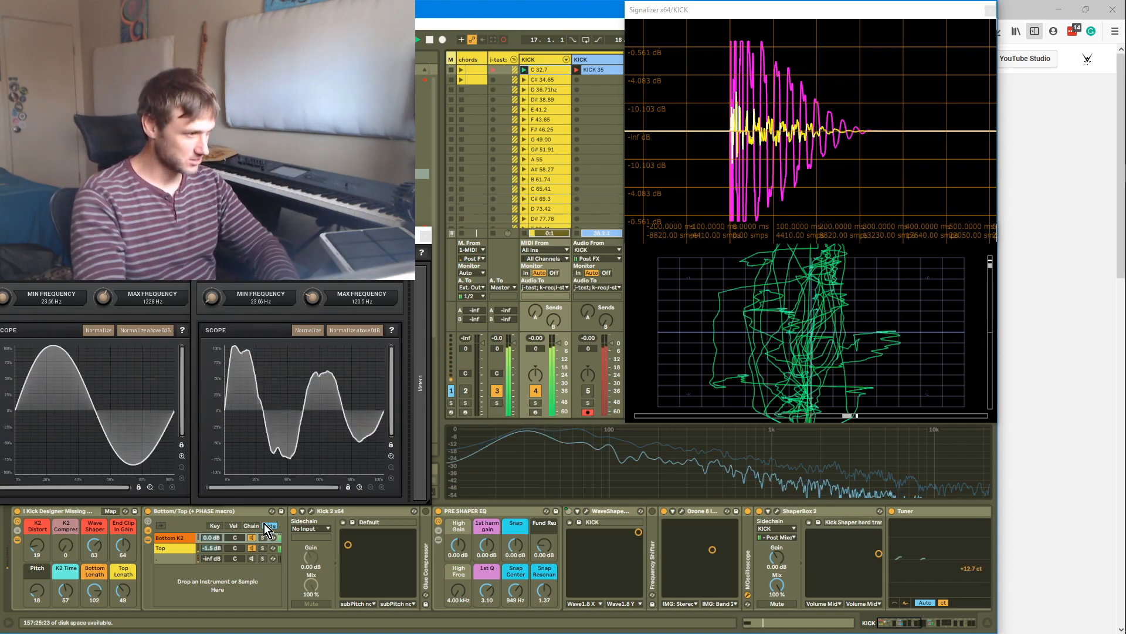
left_click(313, 510)
left_click(312, 510)
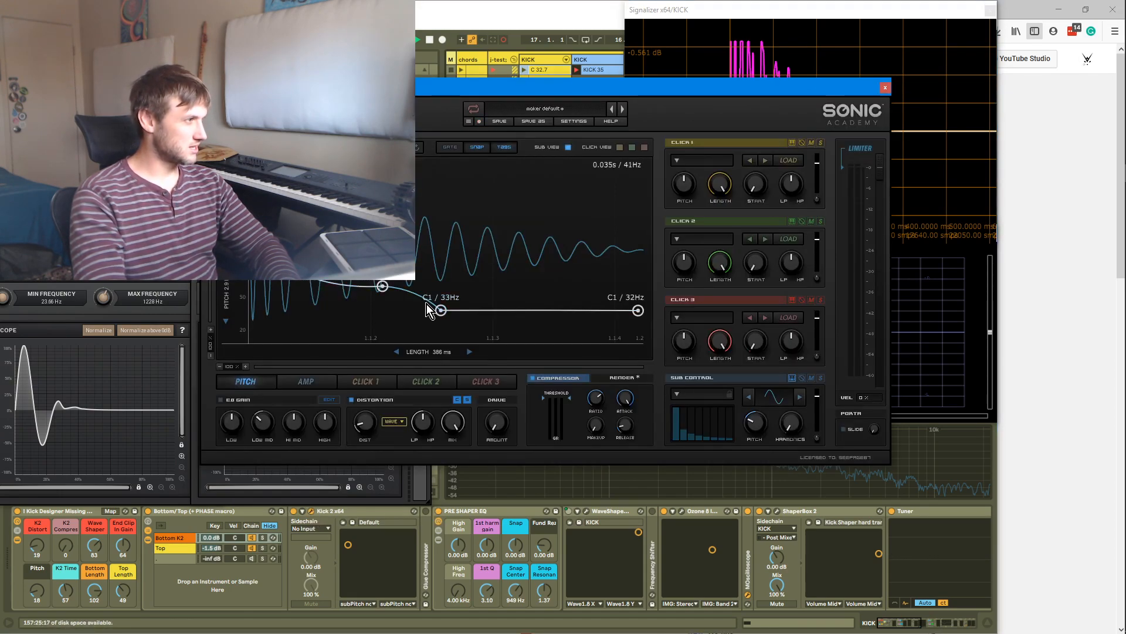
Move the second pitch-envelope node in Kick 2 to C#1 / 39Hz
left_click_drag(442, 313, 439, 311)
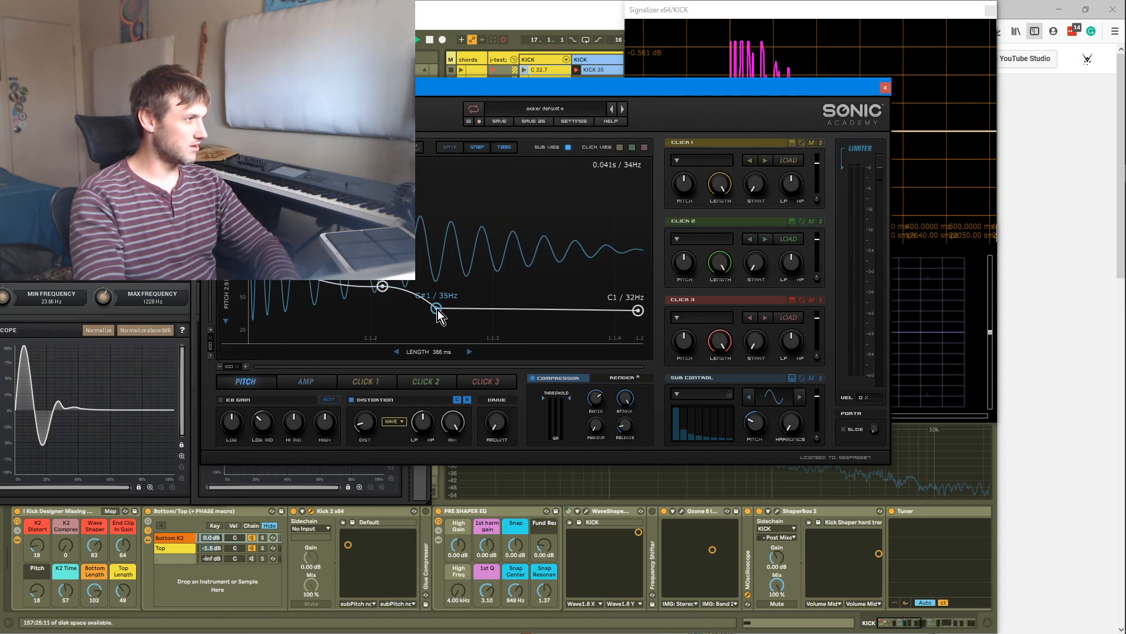
left_click_drag(433, 310, 434, 308)
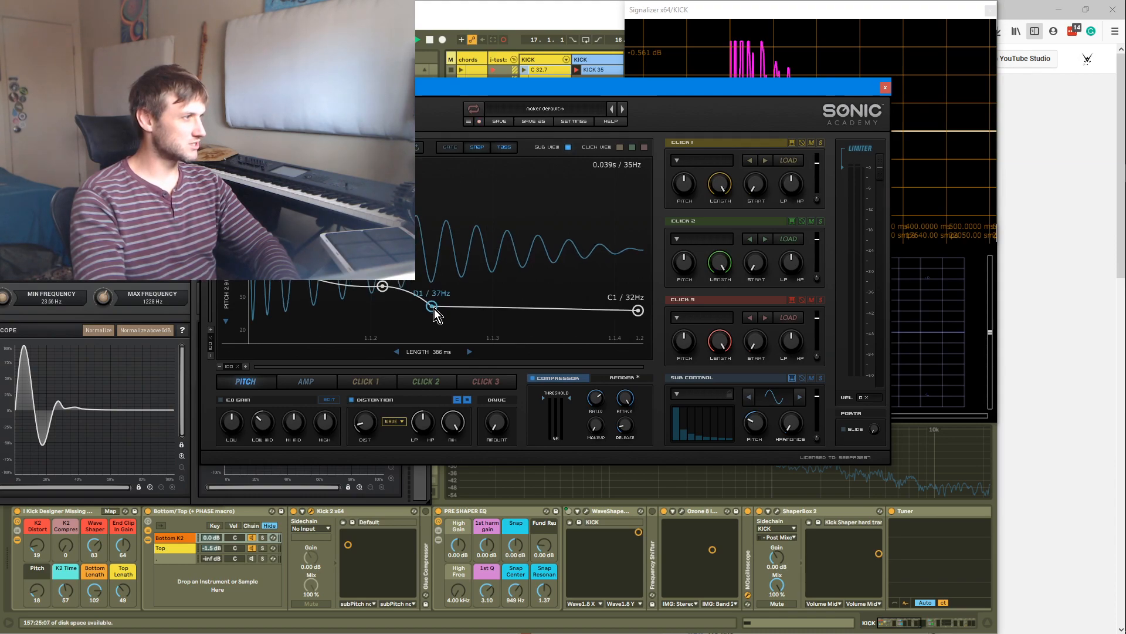
left_click_drag(431, 305, 430, 305)
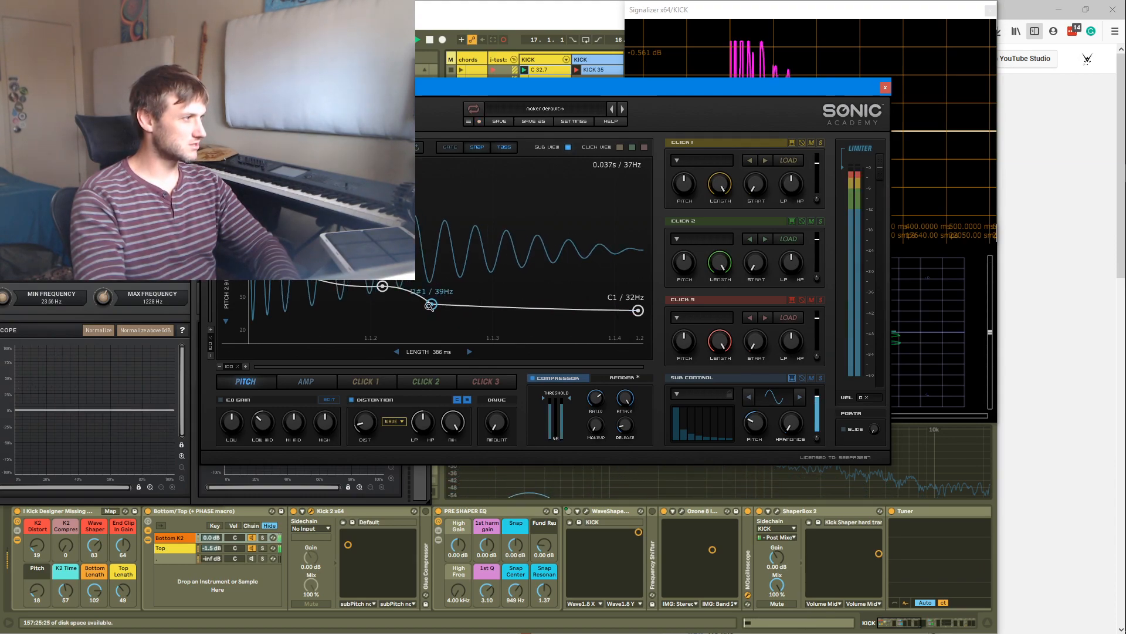
scroll(431, 306, "down", 3)
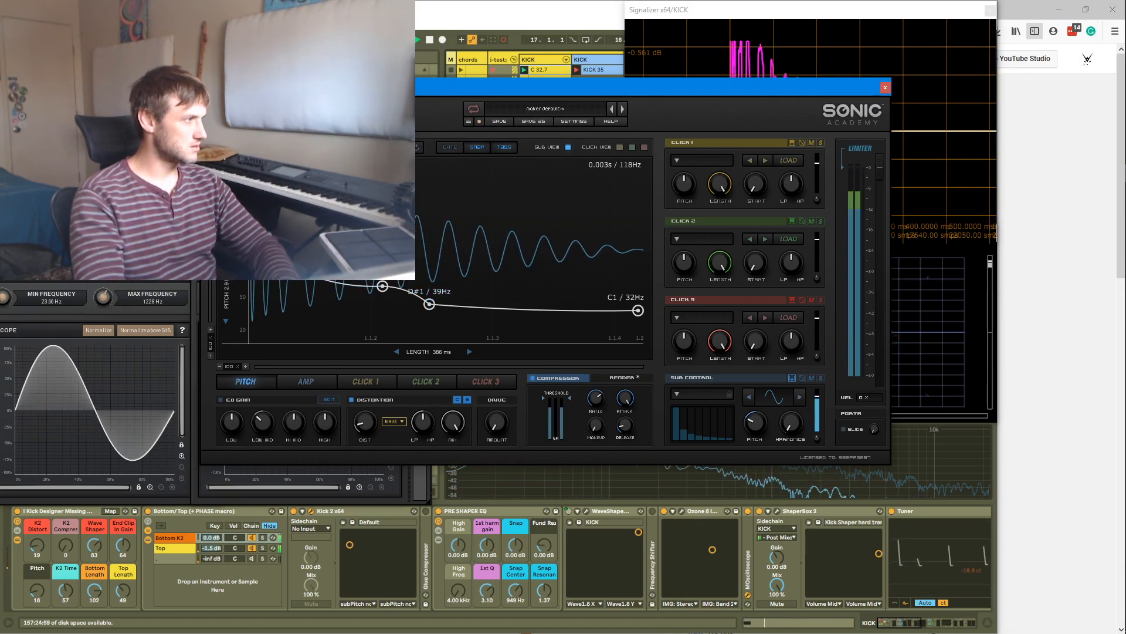
Nudge the Kick 2 XY pad and close the Kick 2 plugin window
left_click(349, 544)
left_click_drag(351, 546, 350, 538)
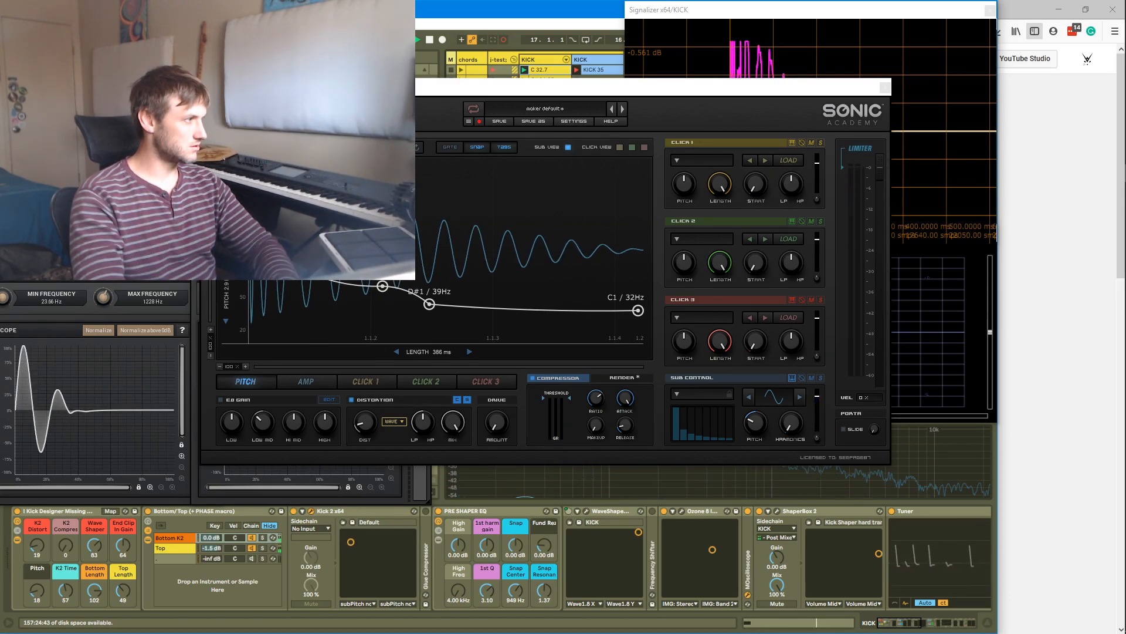
left_click(350, 286)
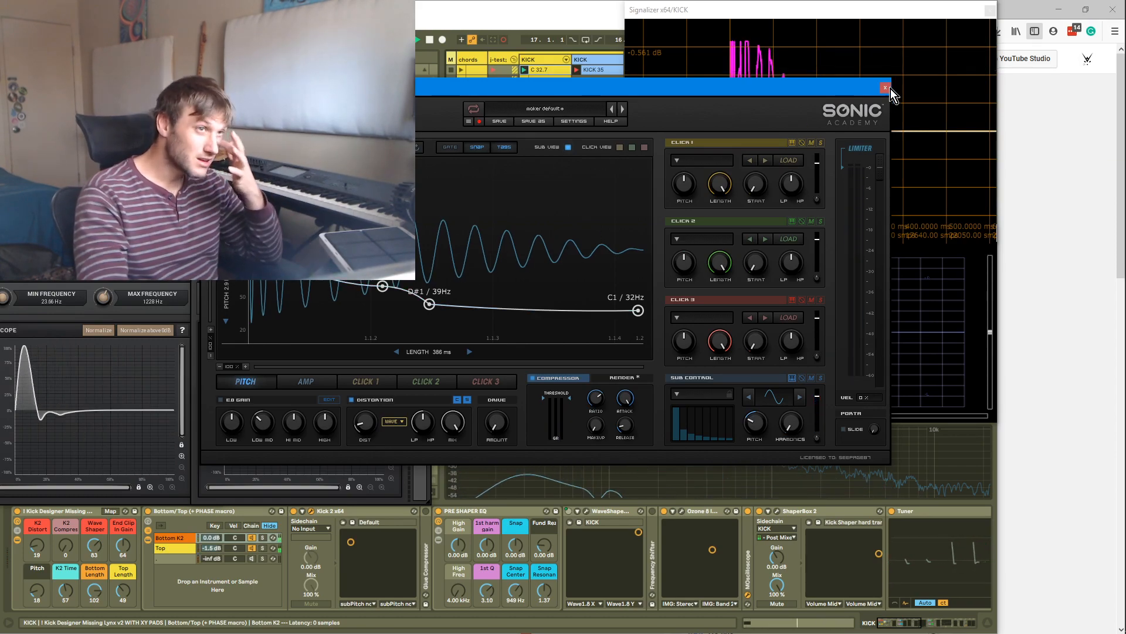
left_click(886, 90)
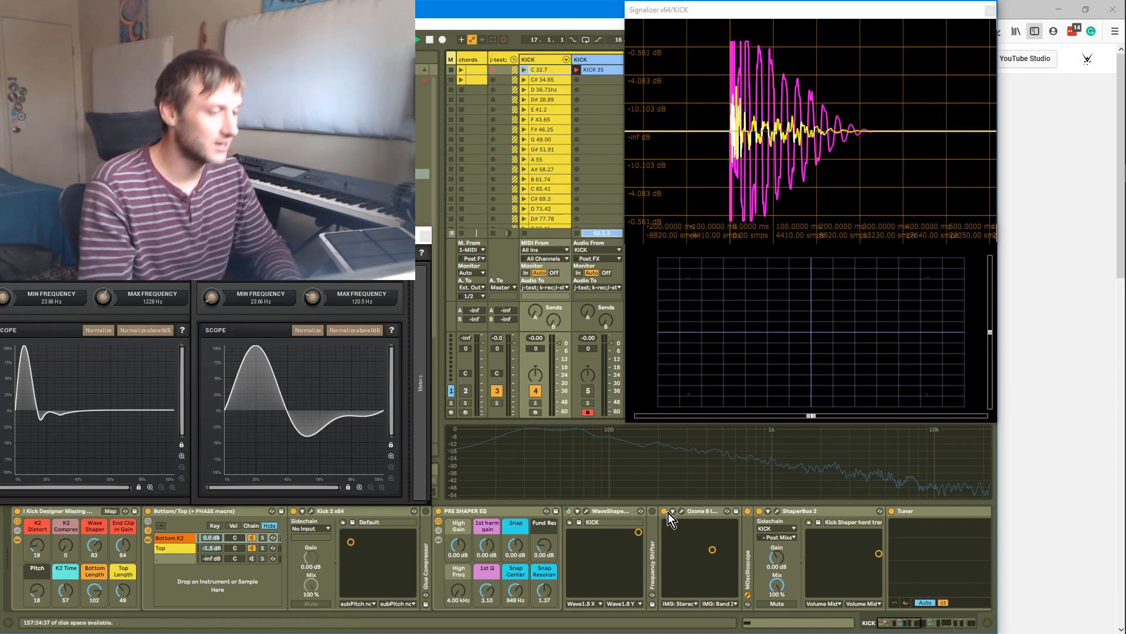
Compare the POST EQ on and off, then set High Gain 2.72 dB, High Freq 428 Hz, 1st harm Gain 2.48 dB and Fund Gain 3.90 dB
left_click_drag(896, 625, 918, 633)
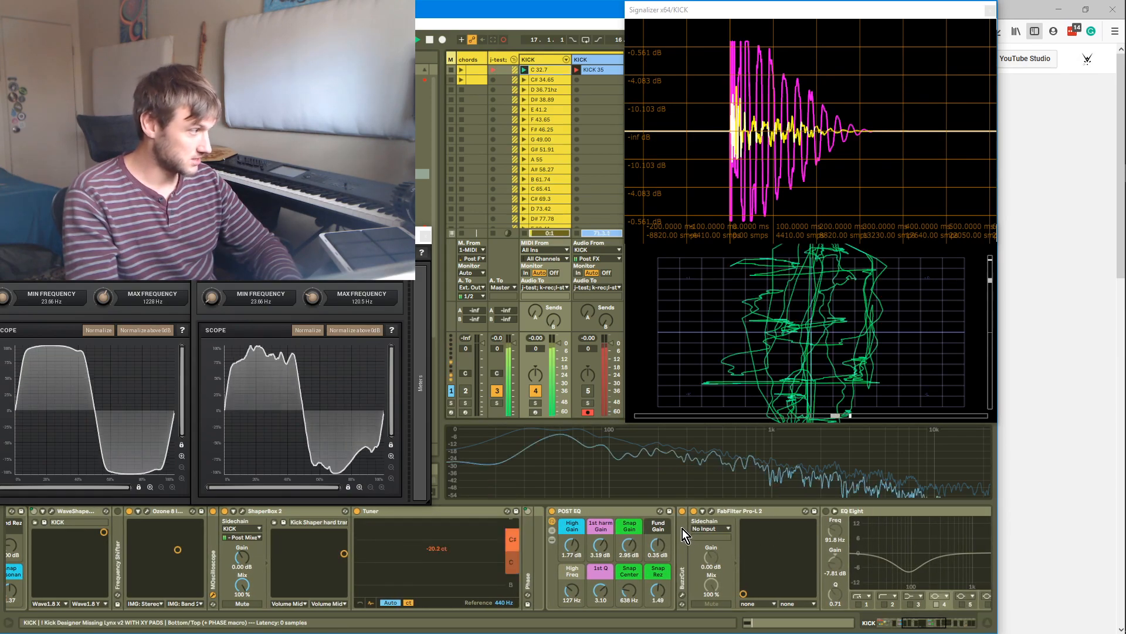
left_click(554, 512)
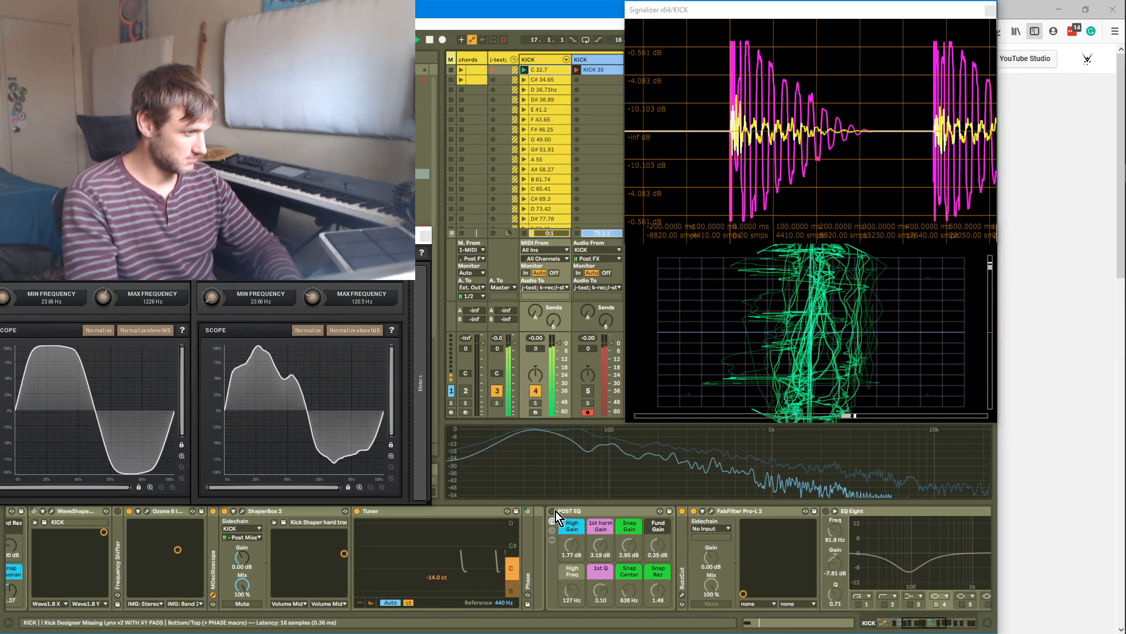
left_click(555, 512)
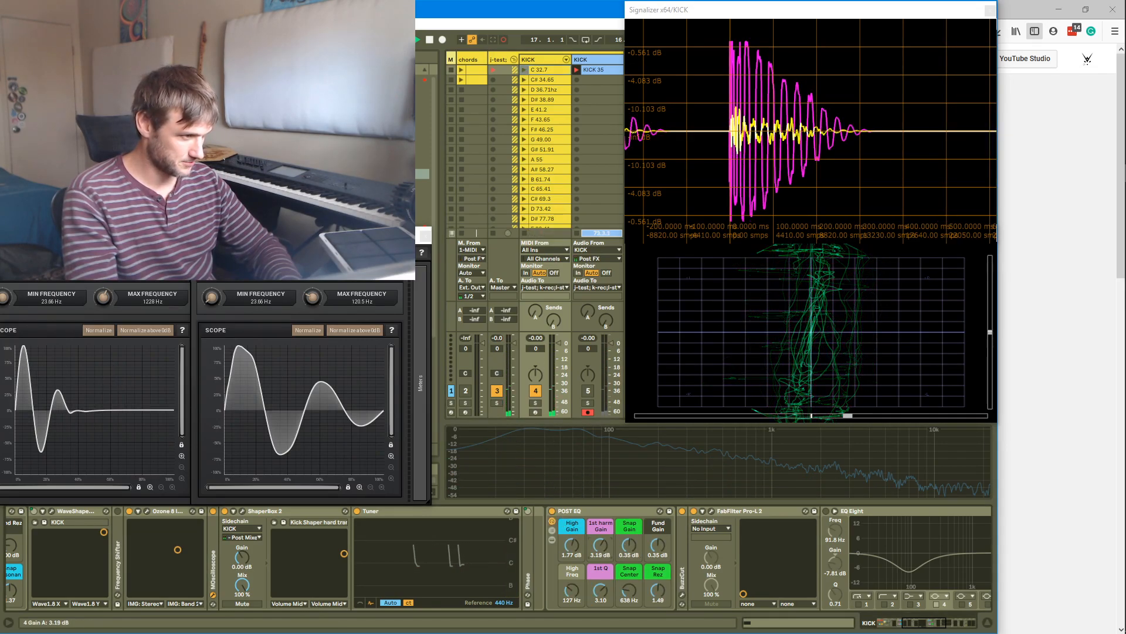
left_click(573, 547)
left_click_drag(573, 546, 572, 534)
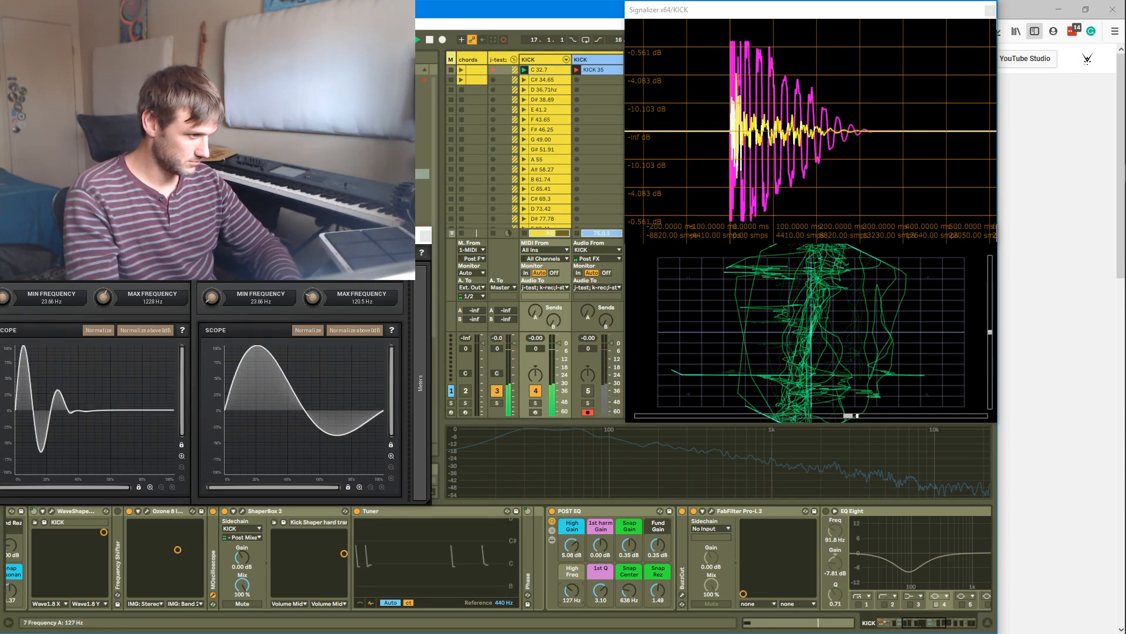
left_click_drag(572, 590, 572, 621)
left_click_drag(572, 548, 572, 557)
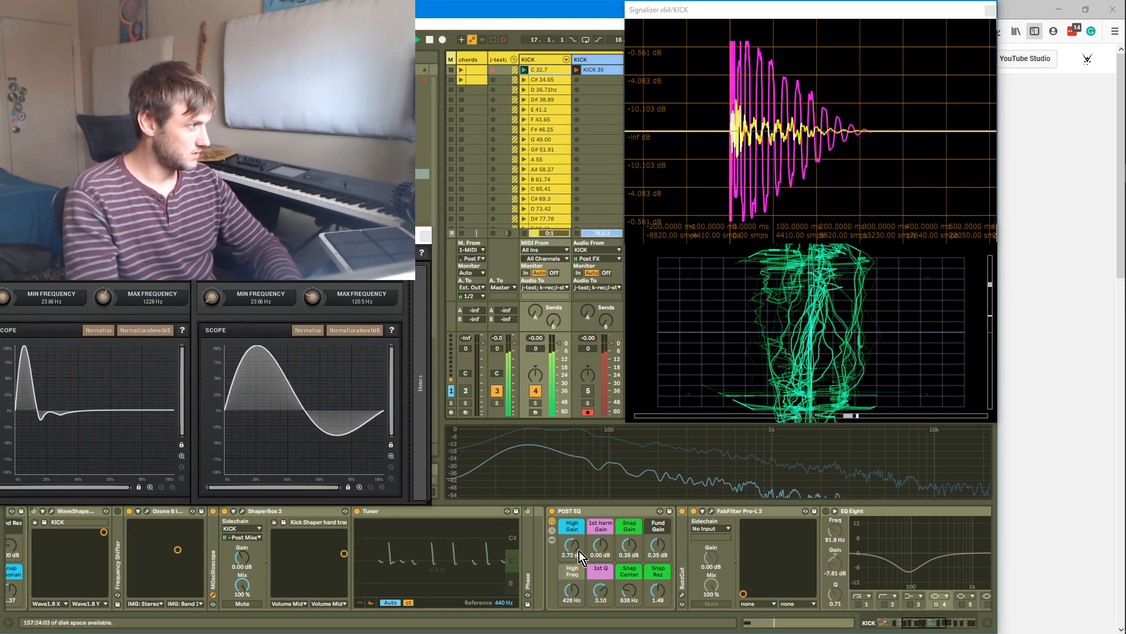
left_click_drag(604, 548, 660, 533)
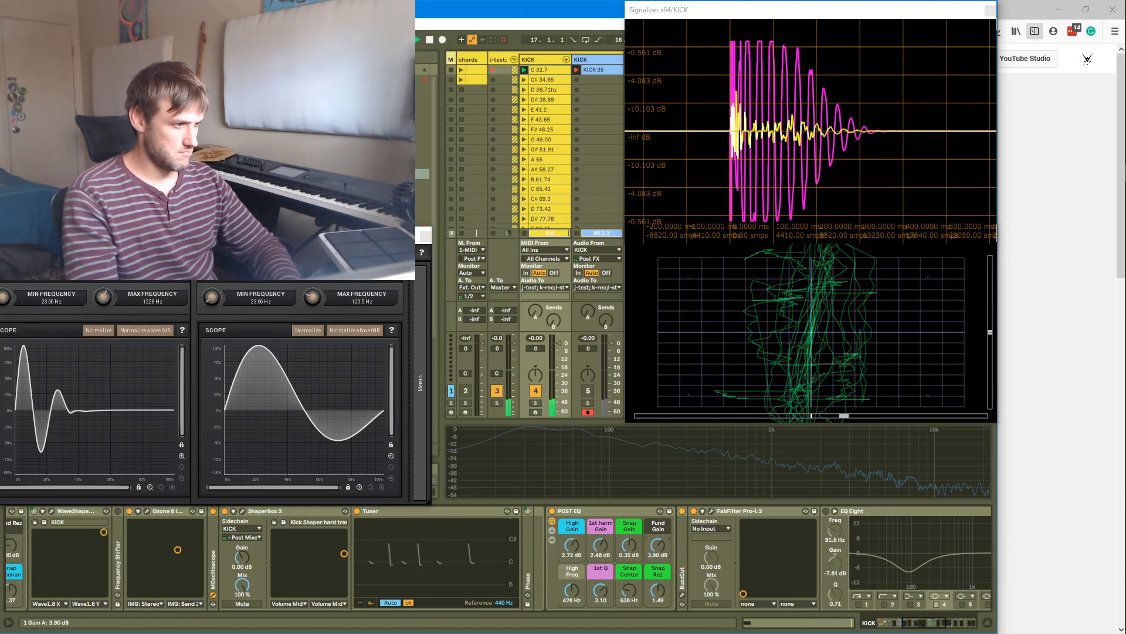
Show the POST EQ rack's inner devices and raise its Fund Gain to 5.31 dB
left_click(552, 539)
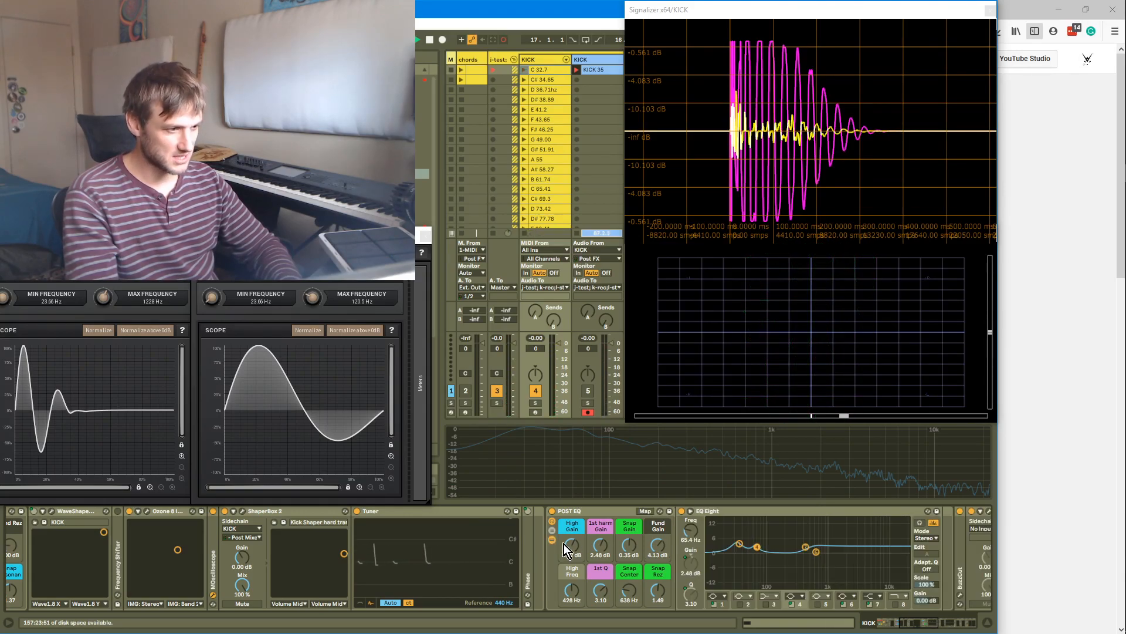
left_click_drag(658, 545, 658, 547)
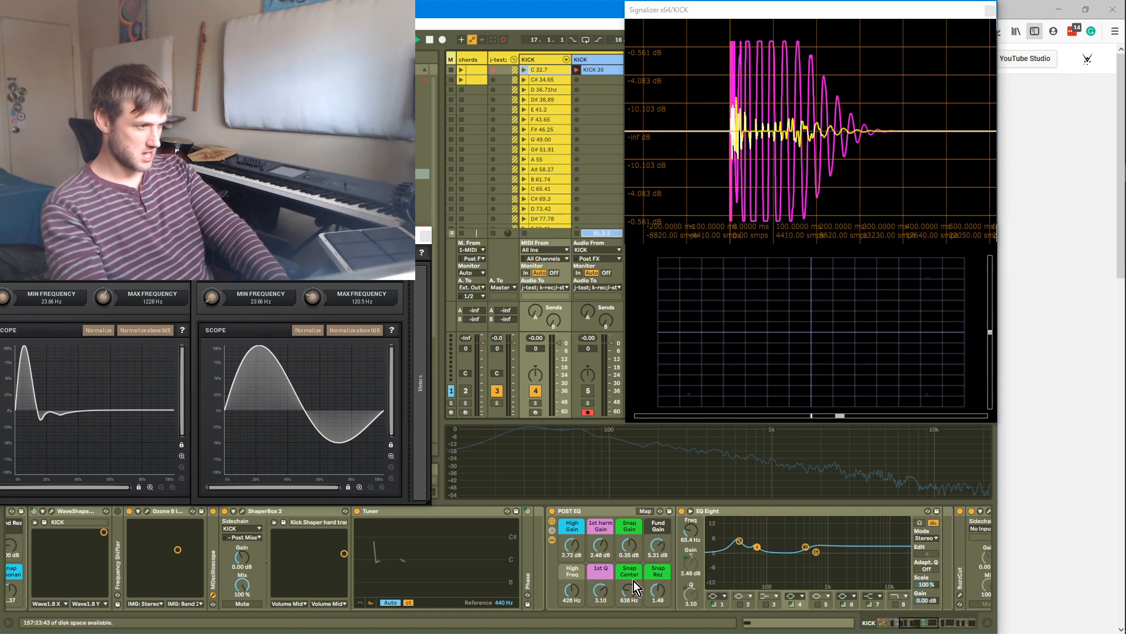
Audition the kick by launching the C 65.41 and C 32.7 clips, then fold the POST EQ rack's devices away
left_click(681, 552)
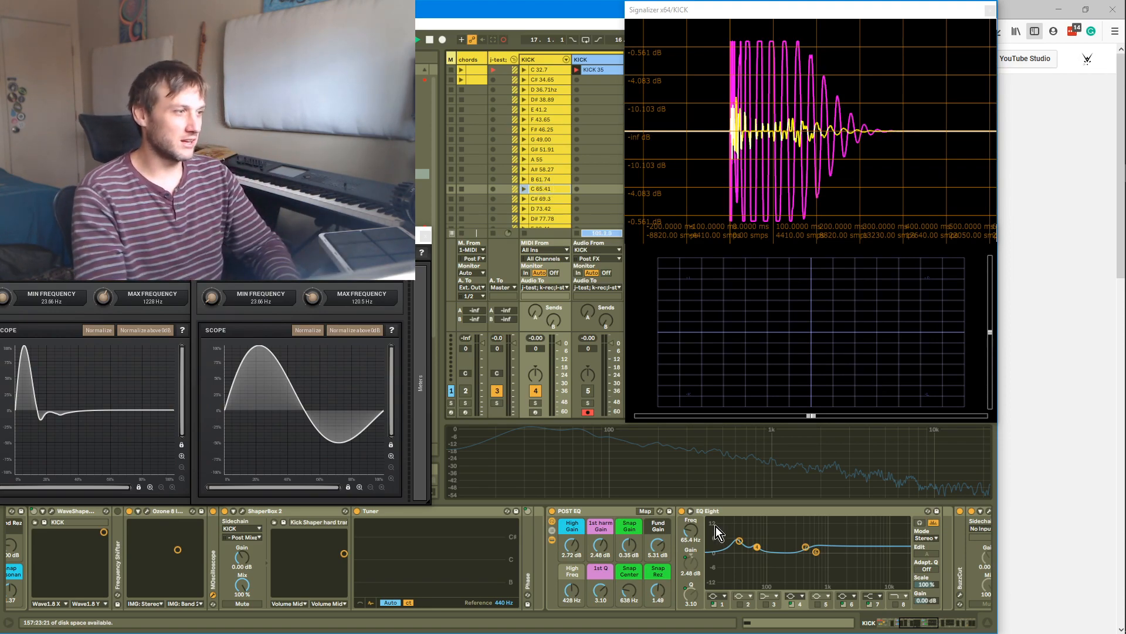
key("Return")
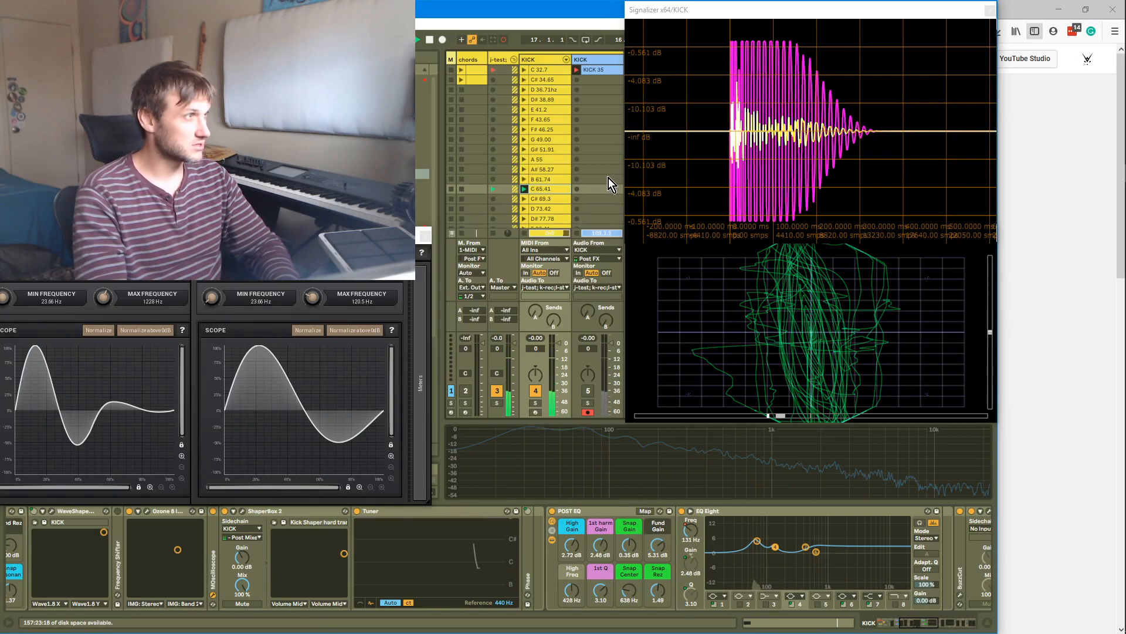
left_click(524, 70)
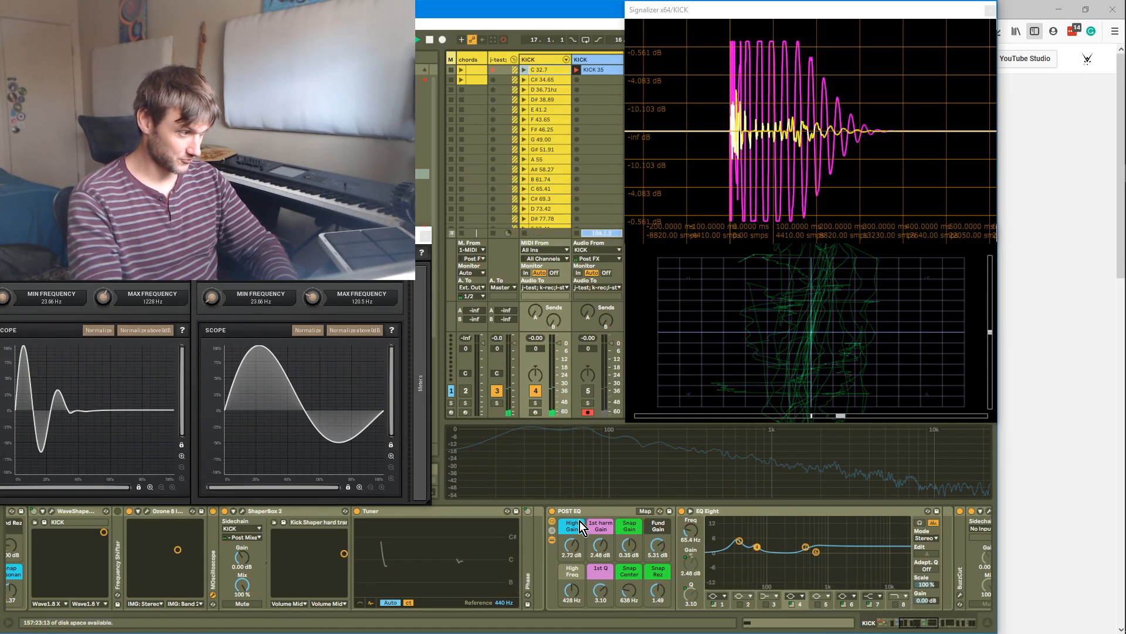
left_click(553, 539)
key("Return")
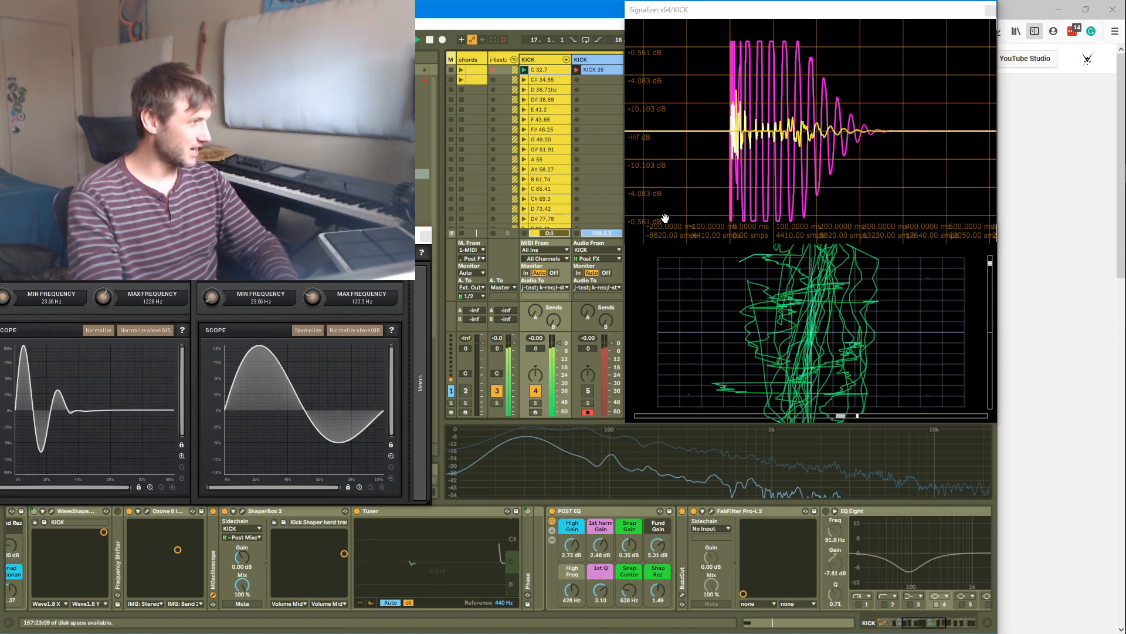
Examine the kick's transient and decay in the Signalizer waveform at different zoom levels
scroll(800, 104, "up", 5)
scroll(799, 102, "down", 6)
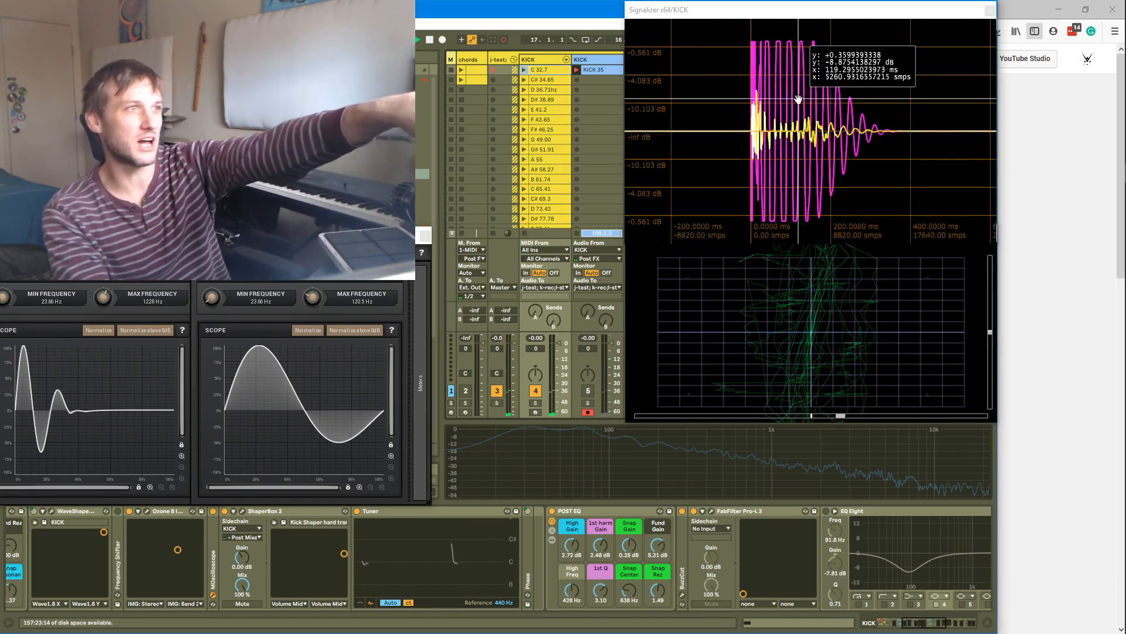
scroll(787, 50, "up", 4)
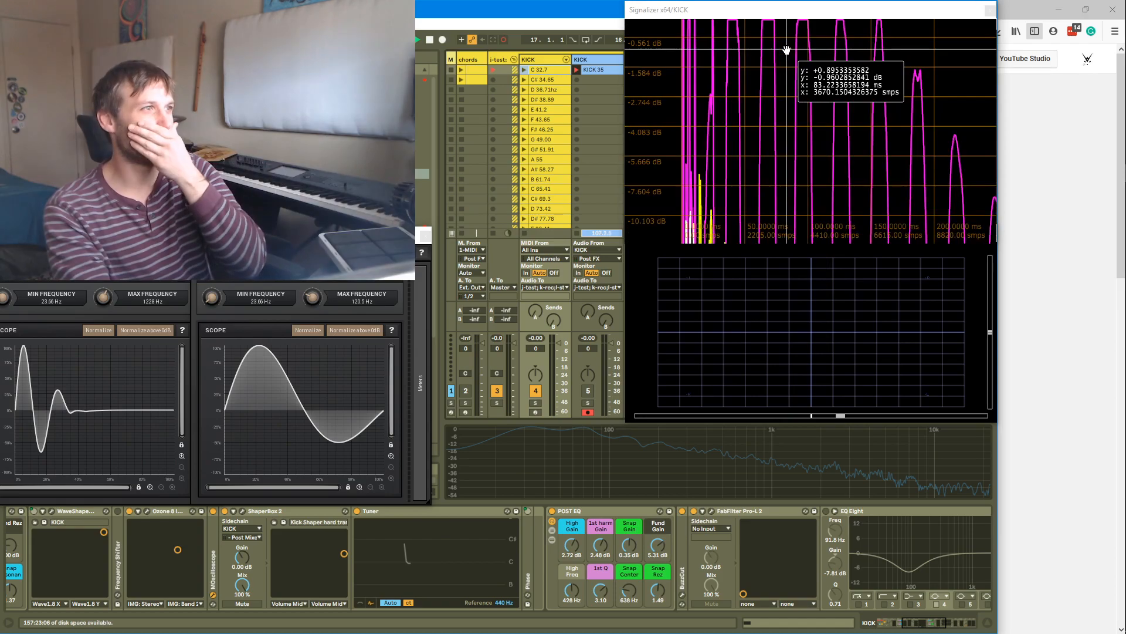
scroll(789, 56, "down", 5)
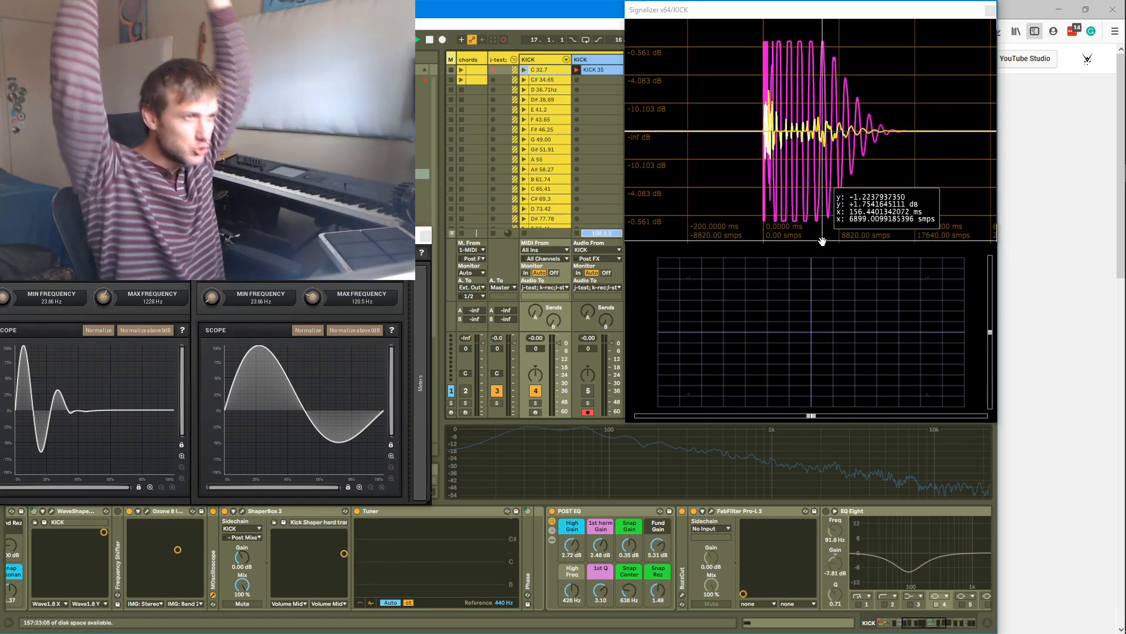
scroll(826, 231, "up", 3)
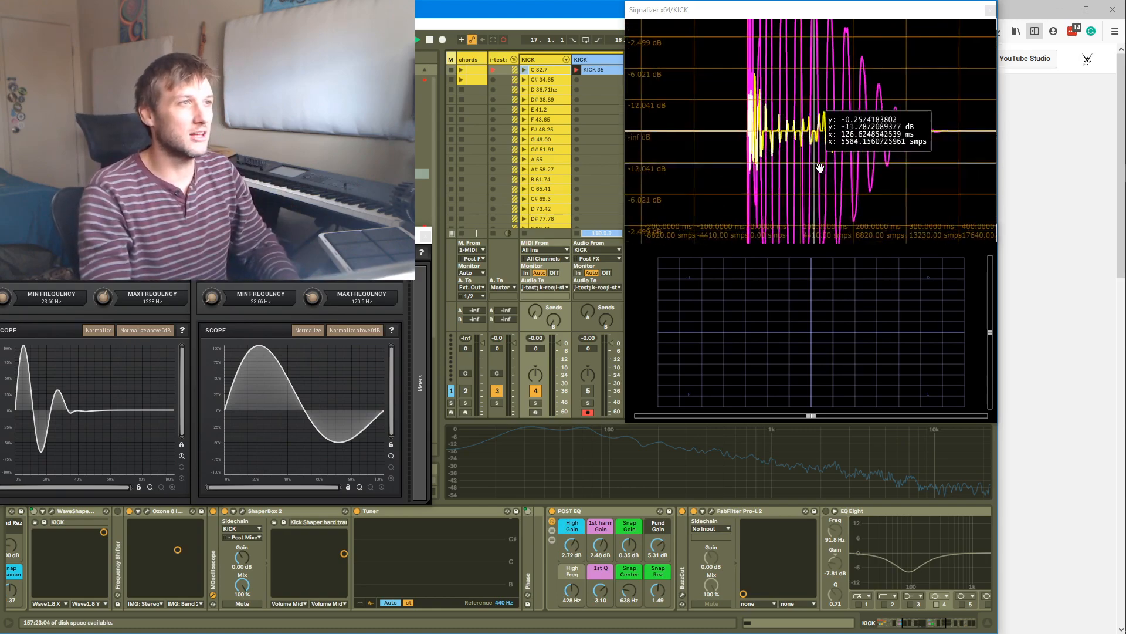
scroll(813, 159, "up", 3)
scroll(783, 112, "down", 3)
scroll(783, 112, "down", 2)
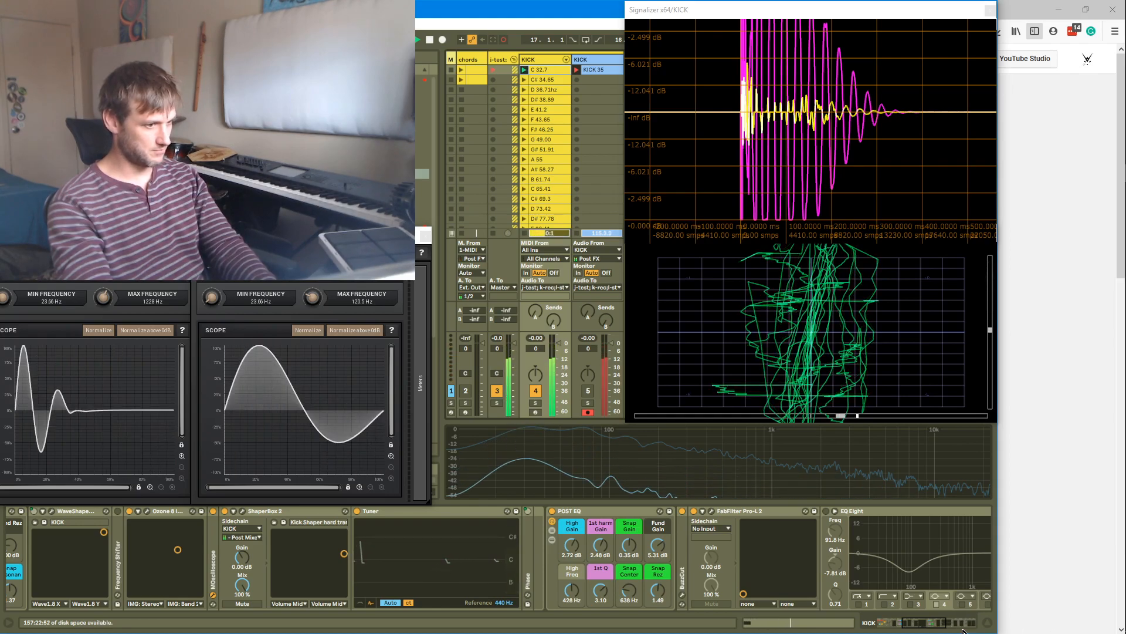
Select the Top chain, fold the Transients device, and widen the Transients chain's Adjust Width to about 36%
left_click_drag(902, 625, 886, 627)
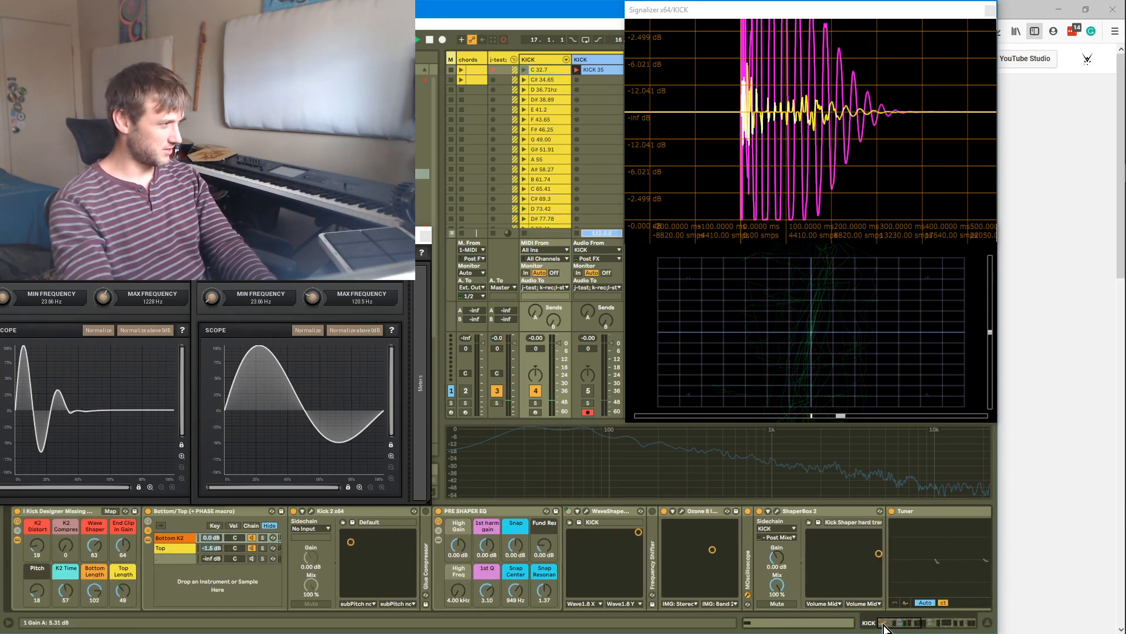
left_click(158, 550)
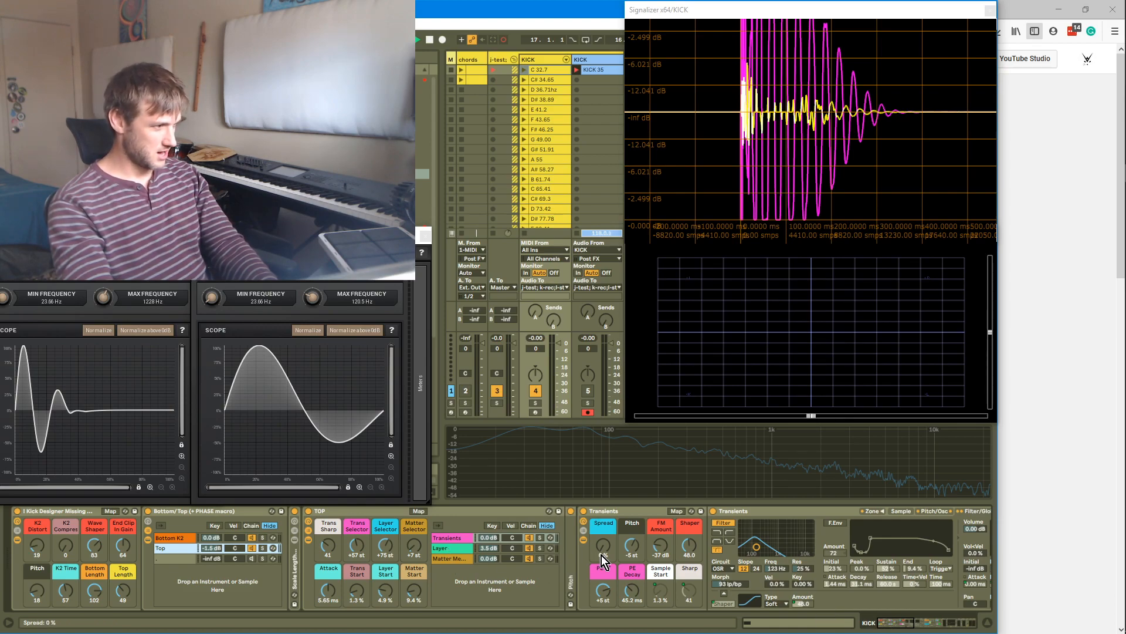
double_click(606, 513)
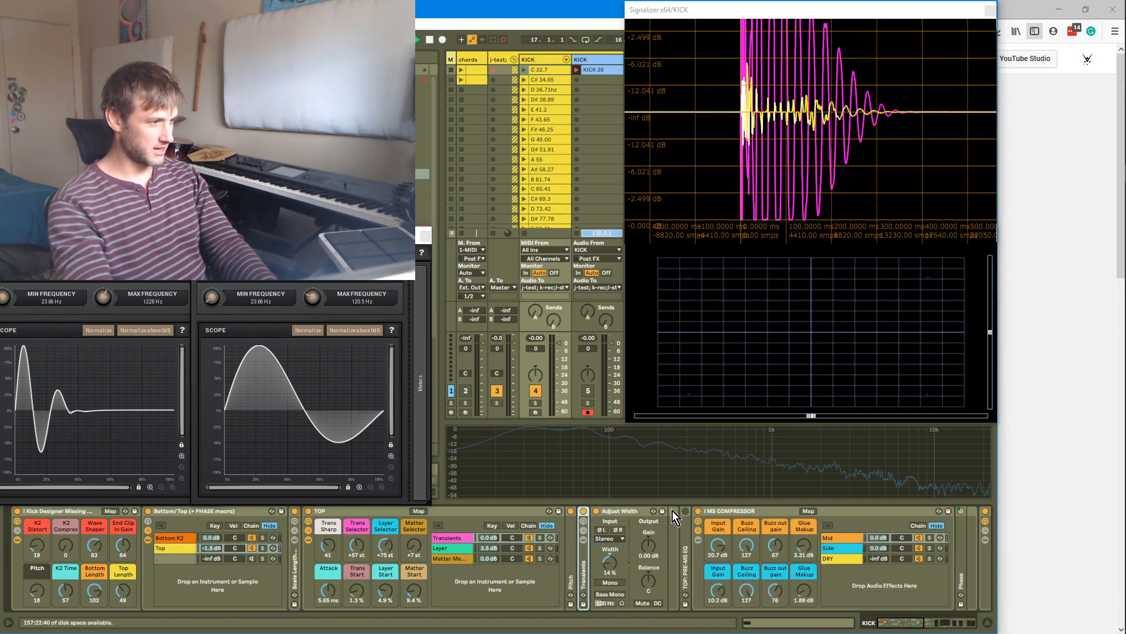
left_click_drag(606, 566, 606, 552)
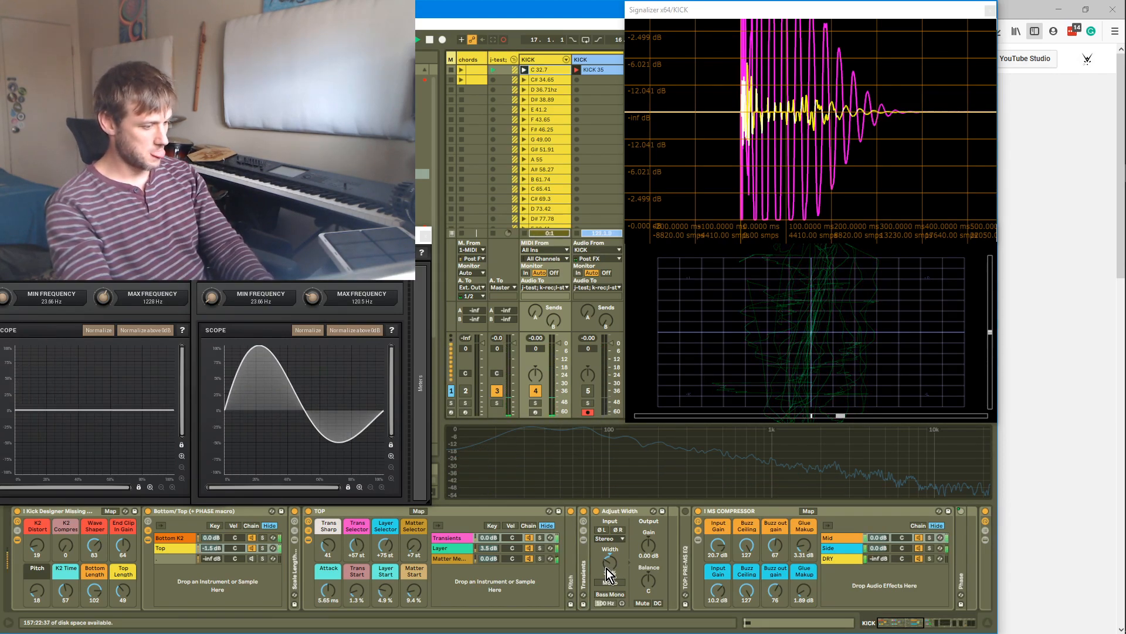
Solo the Layer, Transients and Matter Mayhem chains of the TOP rack in turn to audition each layer
left_click(445, 550)
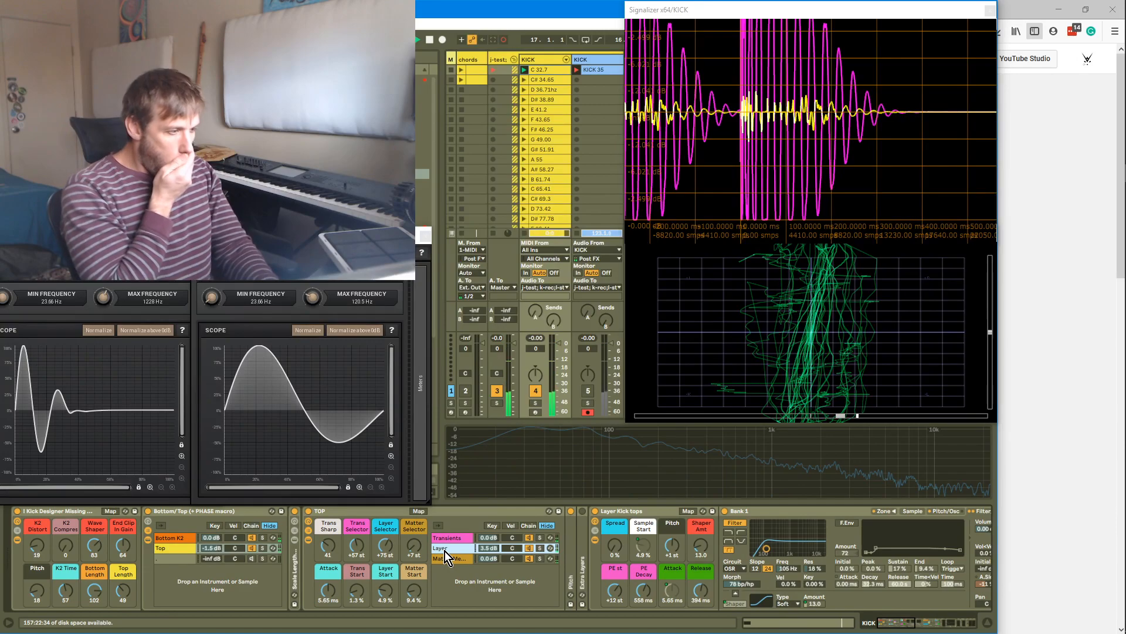
left_click(540, 548)
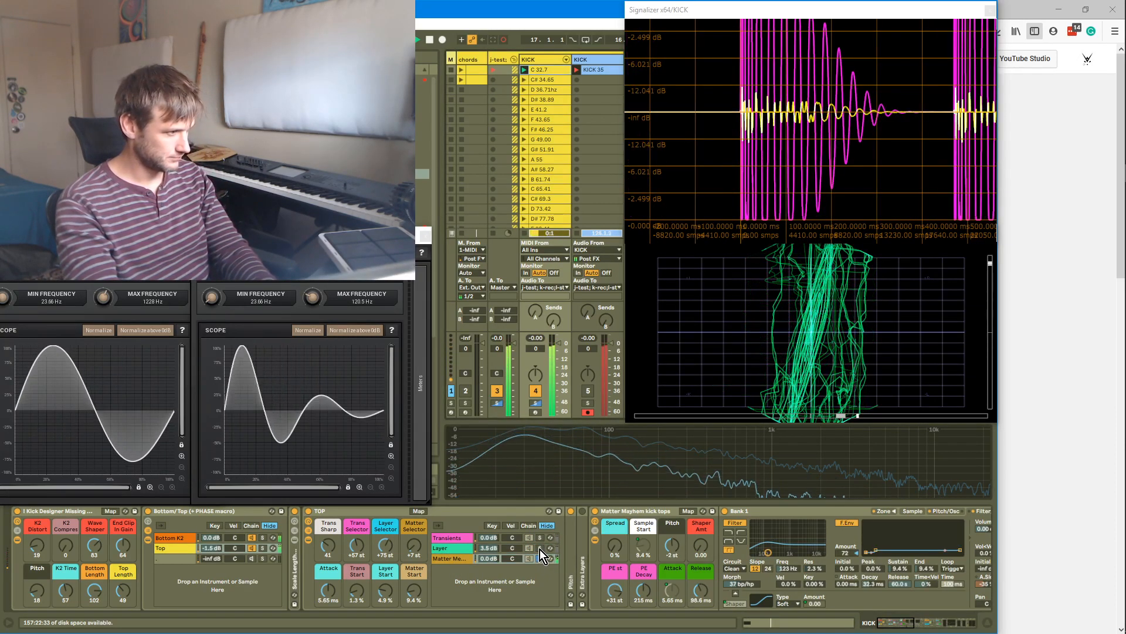
left_click(540, 542)
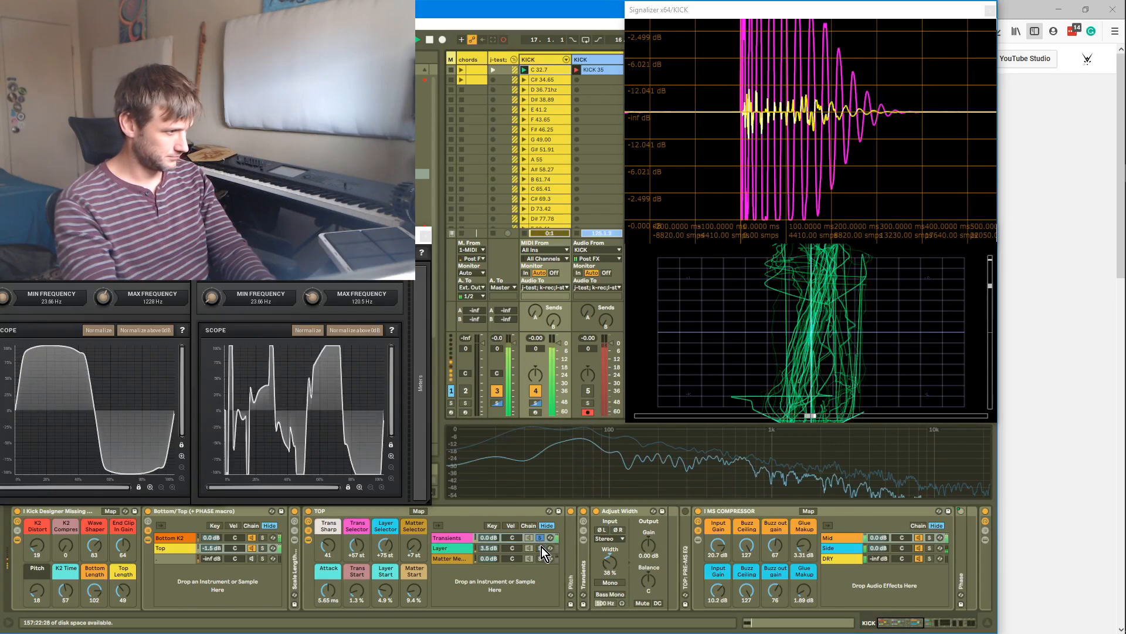
left_click(541, 557)
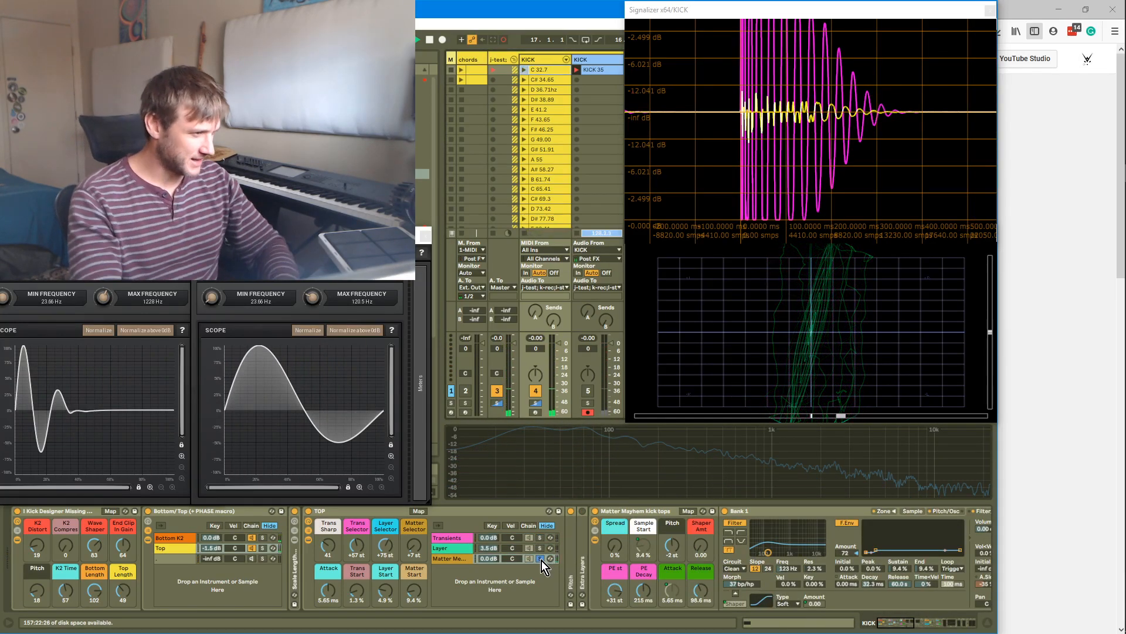
Fold the Matter Mayhem device, solo the MS COMPRESSOR's Side chain, and set its Glue Makeup to 11.5 dB and Input Gain to 15.2 dB
double_click(650, 510)
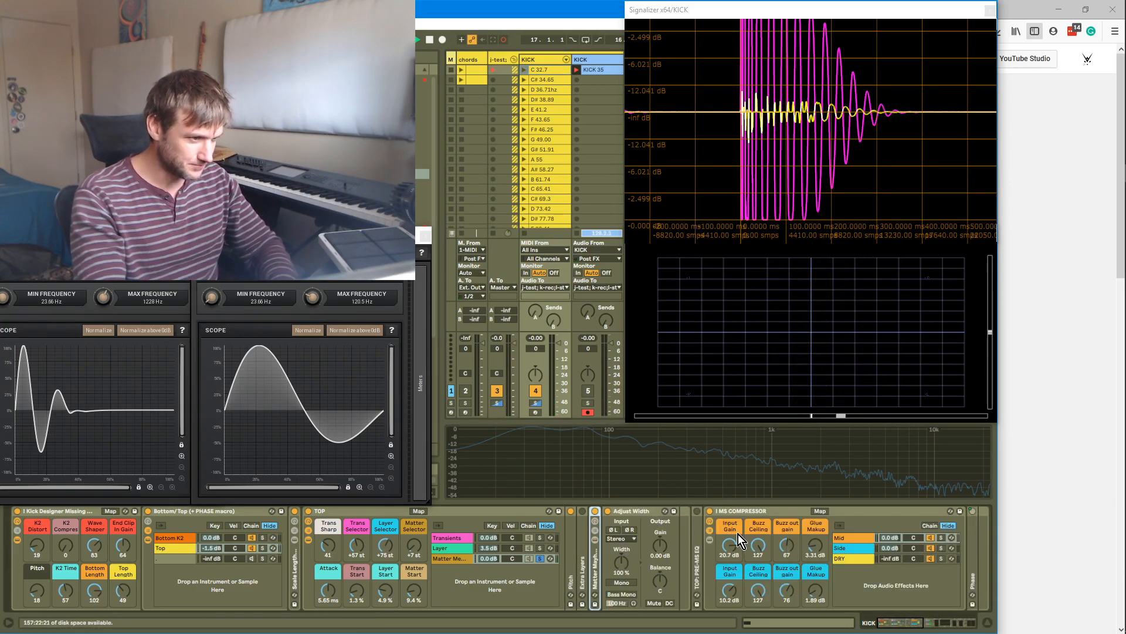
left_click_drag(892, 627, 910, 624)
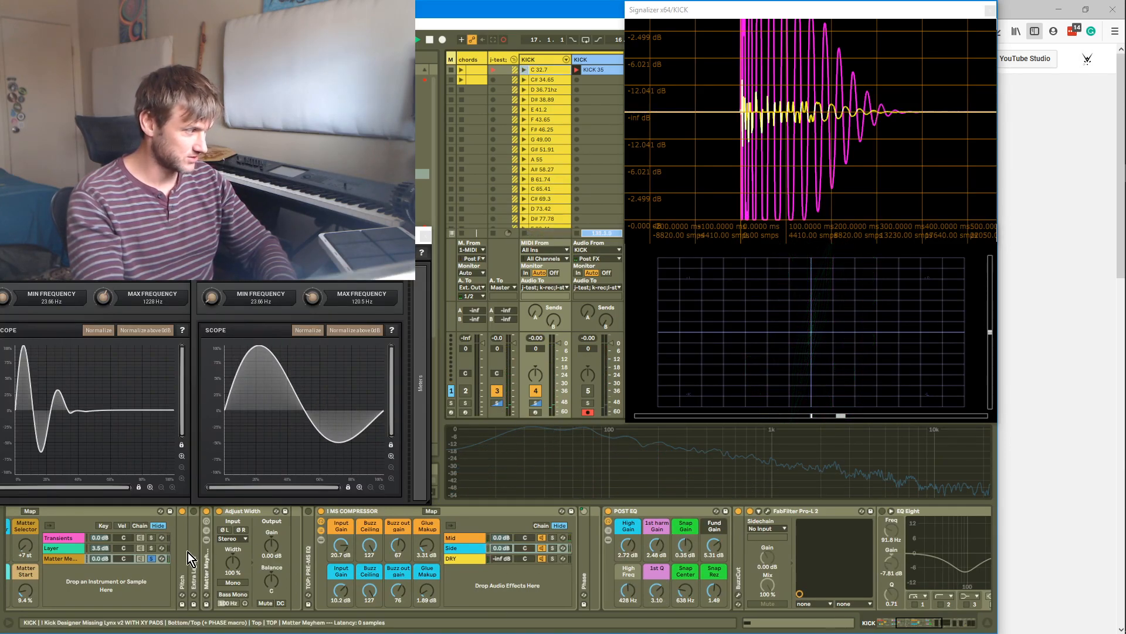
left_click(148, 558)
left_click(552, 547)
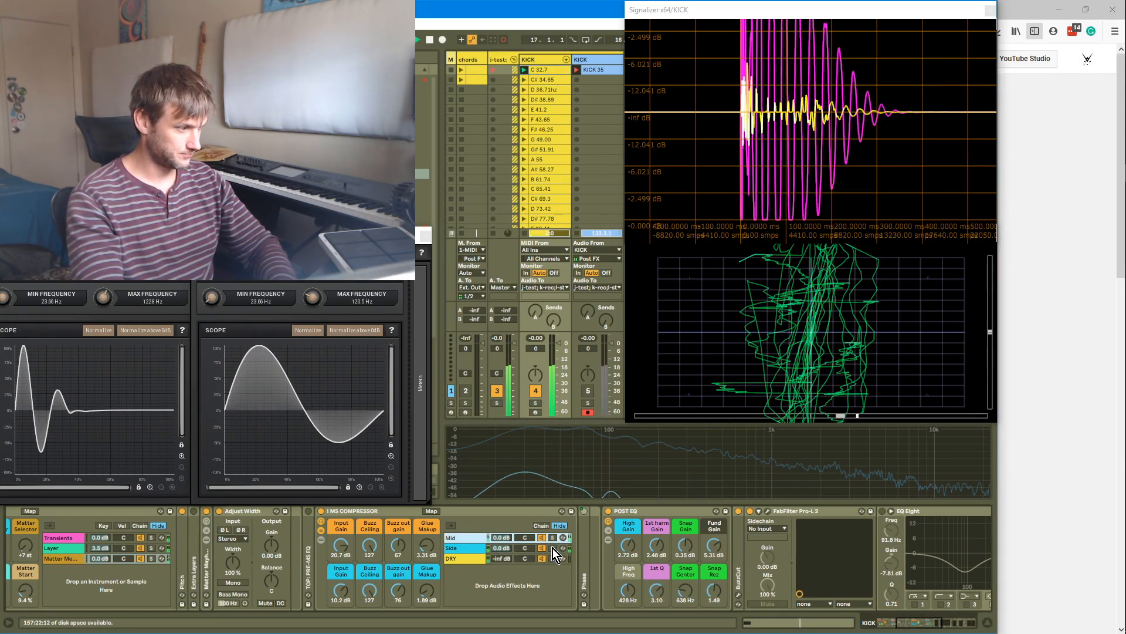
left_click(556, 550)
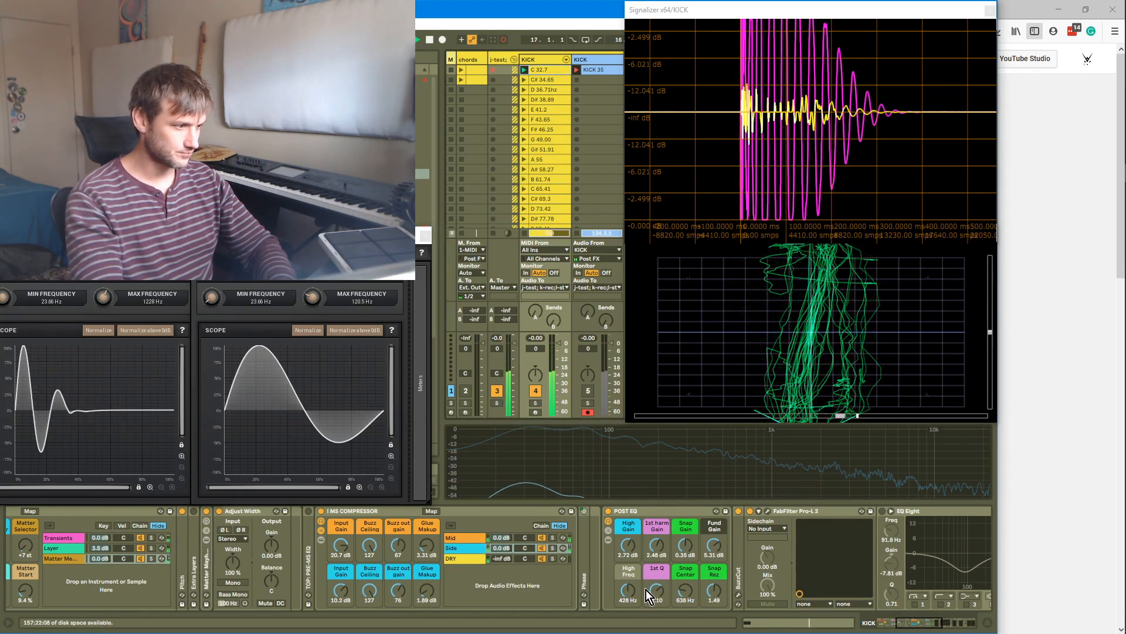
left_click_drag(401, 590, 425, 546)
mouse_move(339, 599)
left_mouse_down()
mouse_move(339, 564)
mouse_move(340, 576)
left_mouse_up()
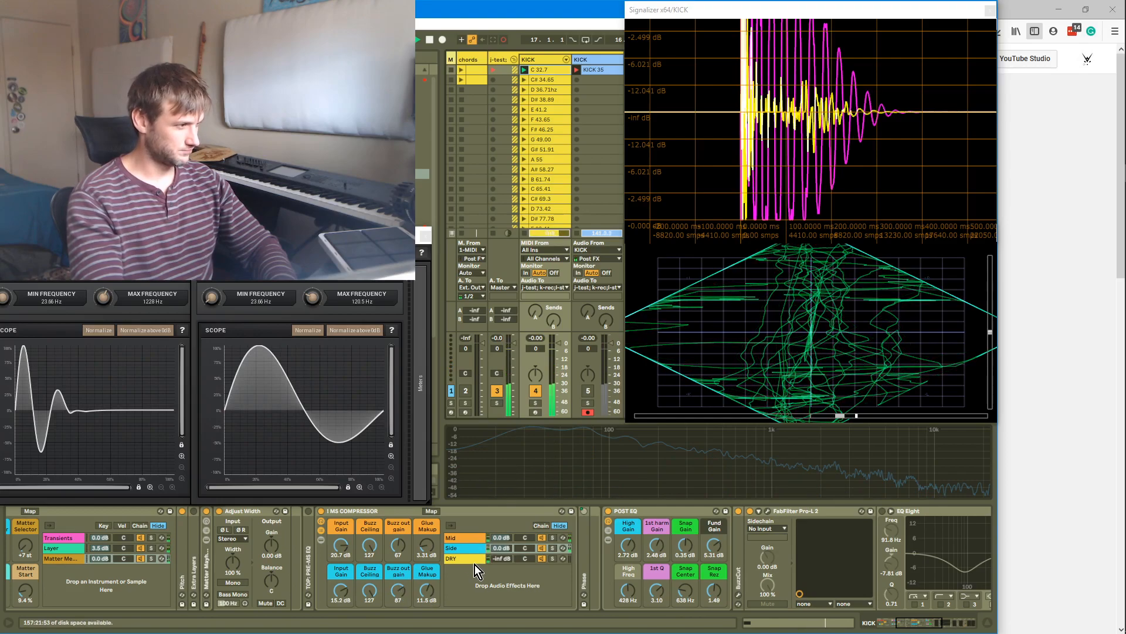
Open the Side chain's Glue Compressor, set its Threshold to -31.4 dB, and raise the Side Buzz out gain to 85
left_click(458, 549)
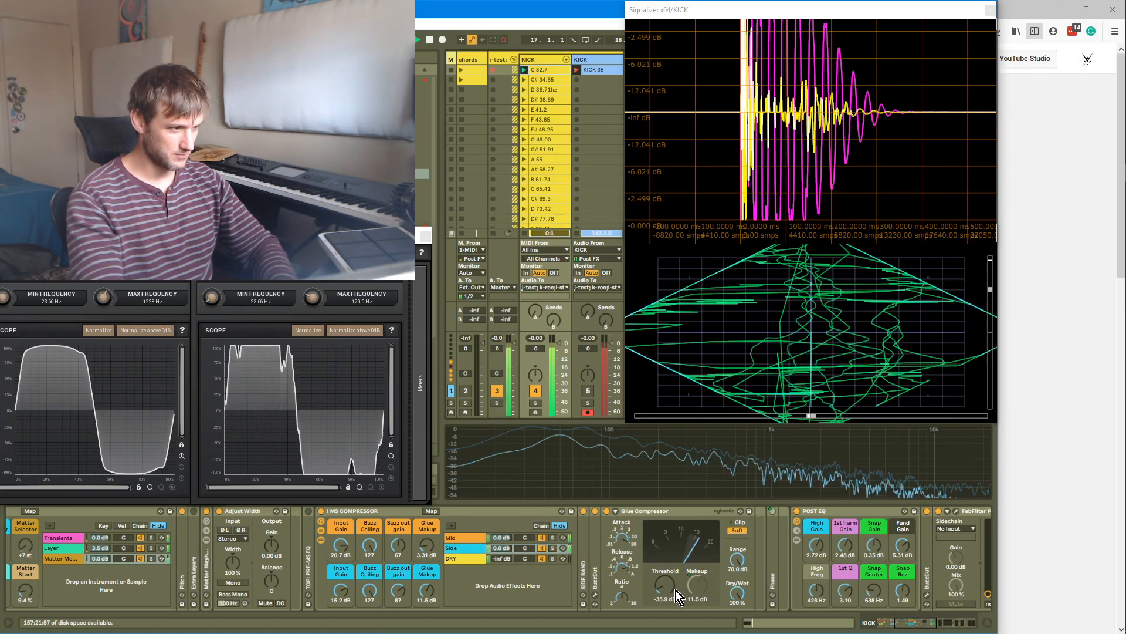
left_click_drag(670, 590, 670, 601)
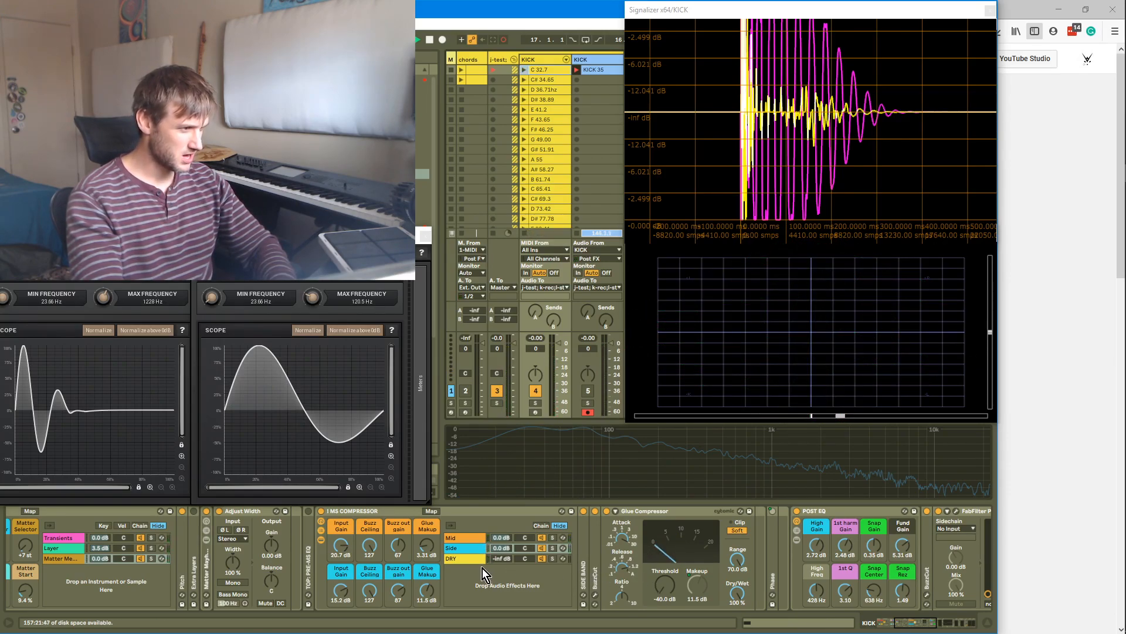
left_click_drag(660, 594, 660, 579)
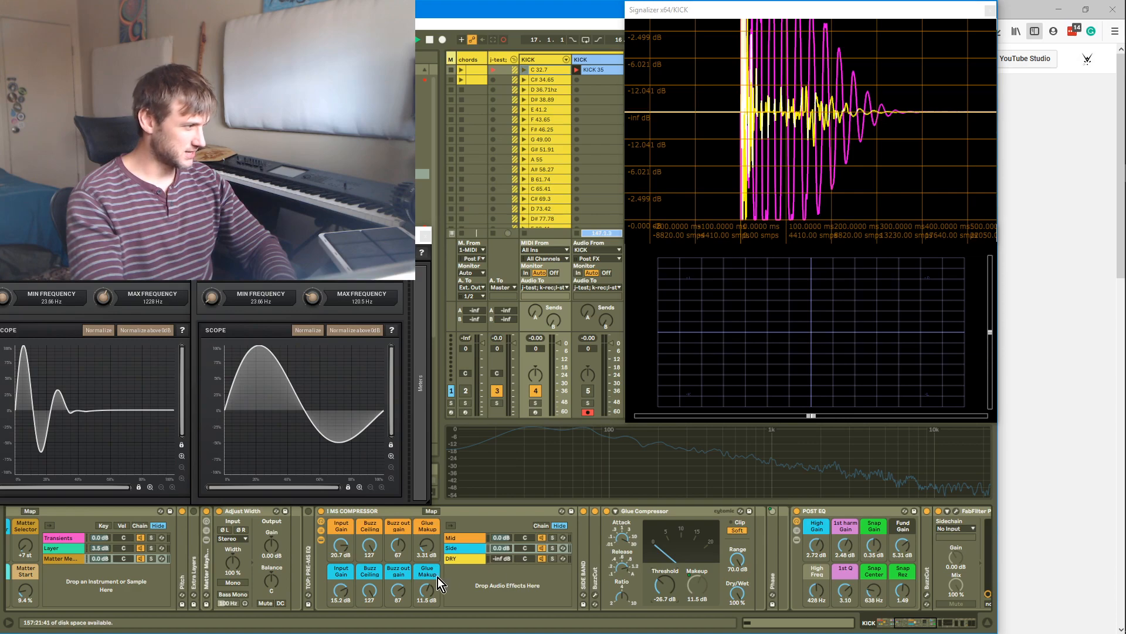
mouse_move(393, 594)
left_mouse_down()
mouse_move(393, 610)
mouse_move(398, 593)
left_mouse_up()
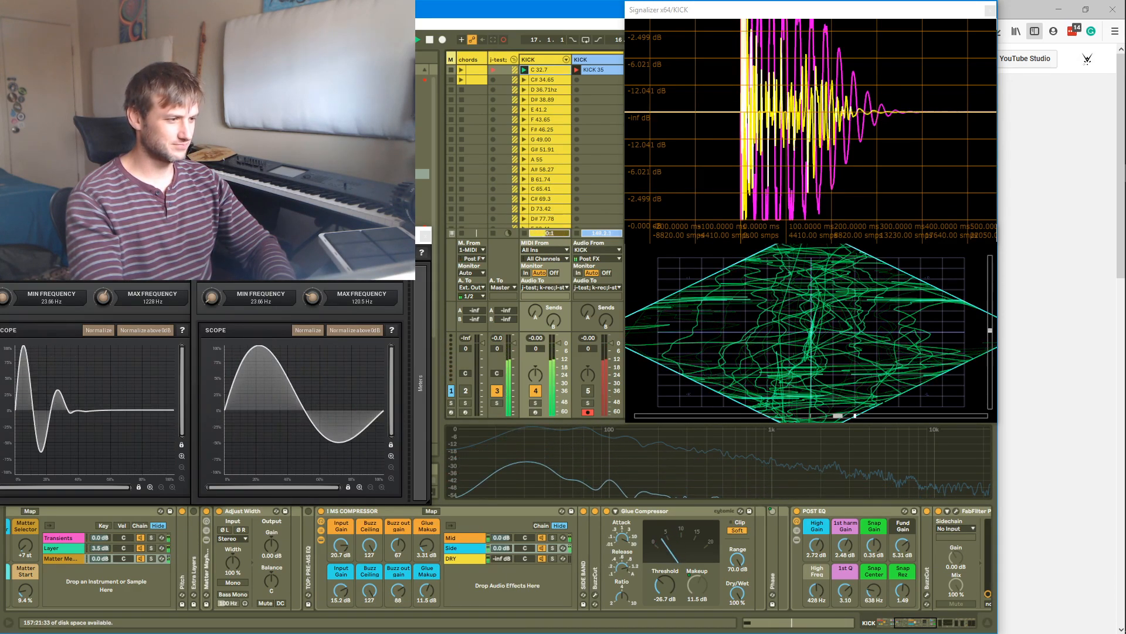
left_click_drag(678, 592, 678, 603)
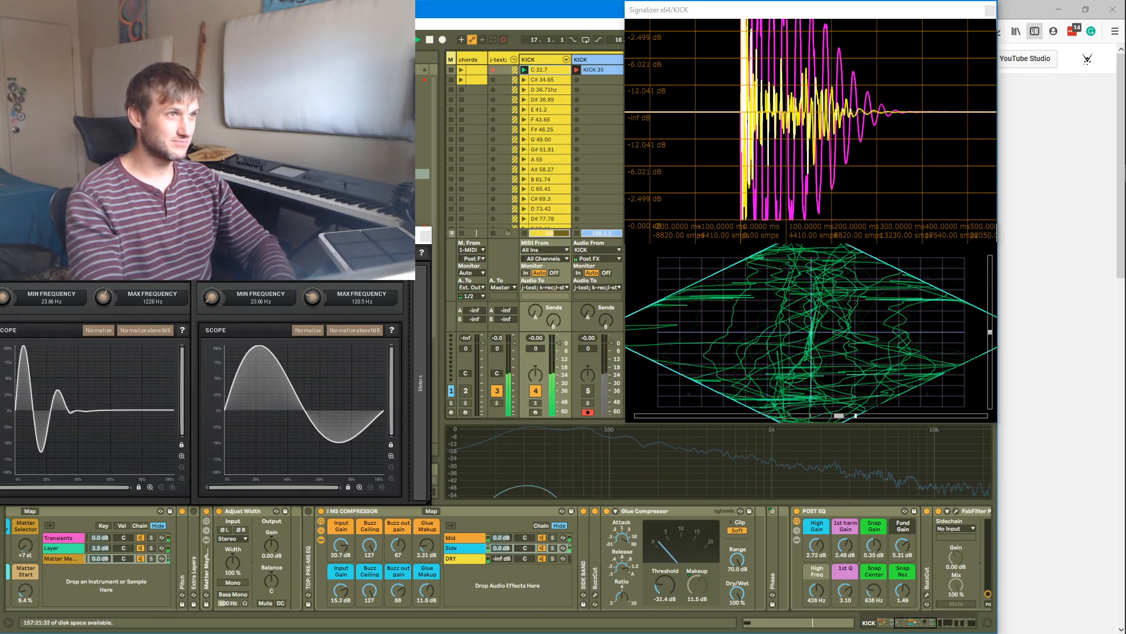
Lower the MS COMPRESSOR's Side chain volume to -3.7 dB
left_click_drag(502, 548, 502, 556)
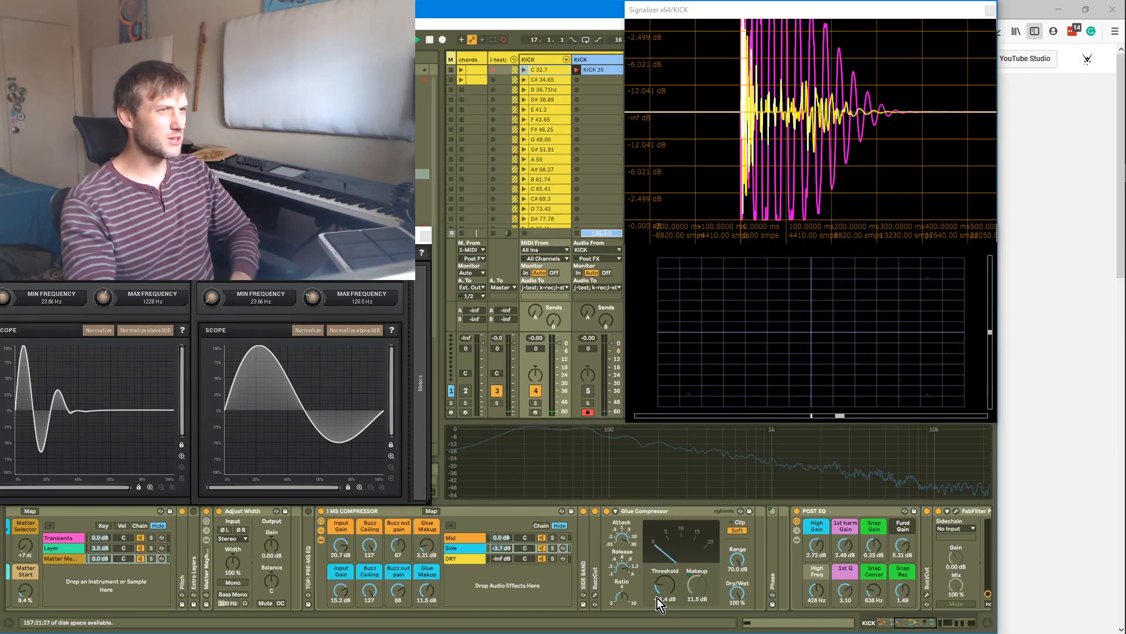
Zoom and pan the Signalizer oscilloscope to examine the kick's waveform and transient
scroll(988, 131, "up", 1)
scroll(962, 126, "down", 5)
left_click_drag(753, 126, 514, 118)
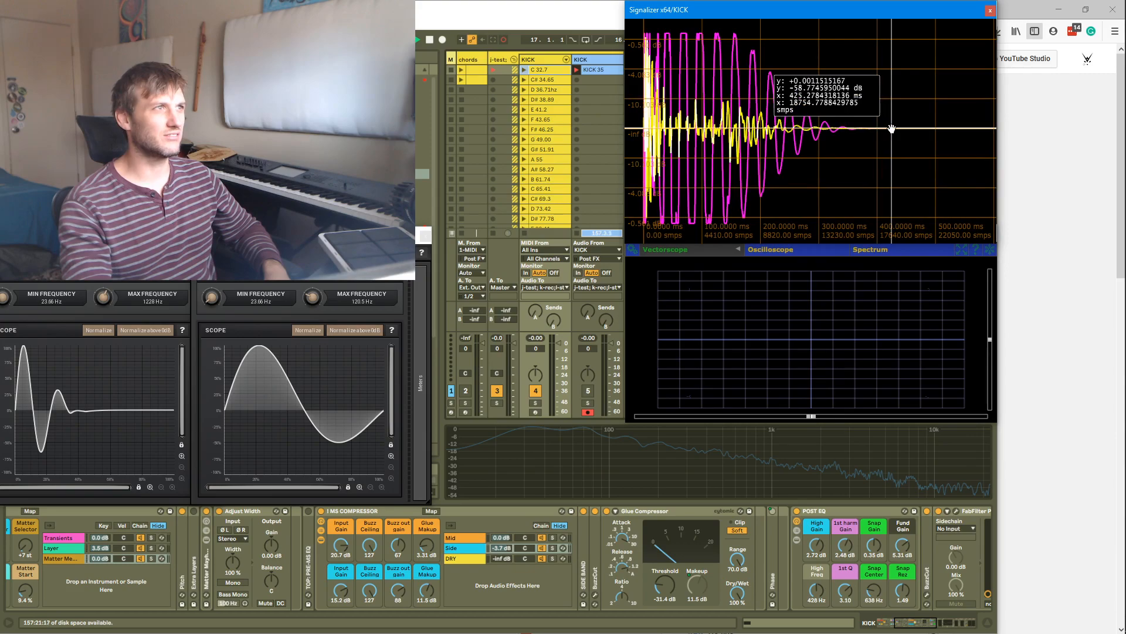
left_click_drag(717, 150, 769, 144)
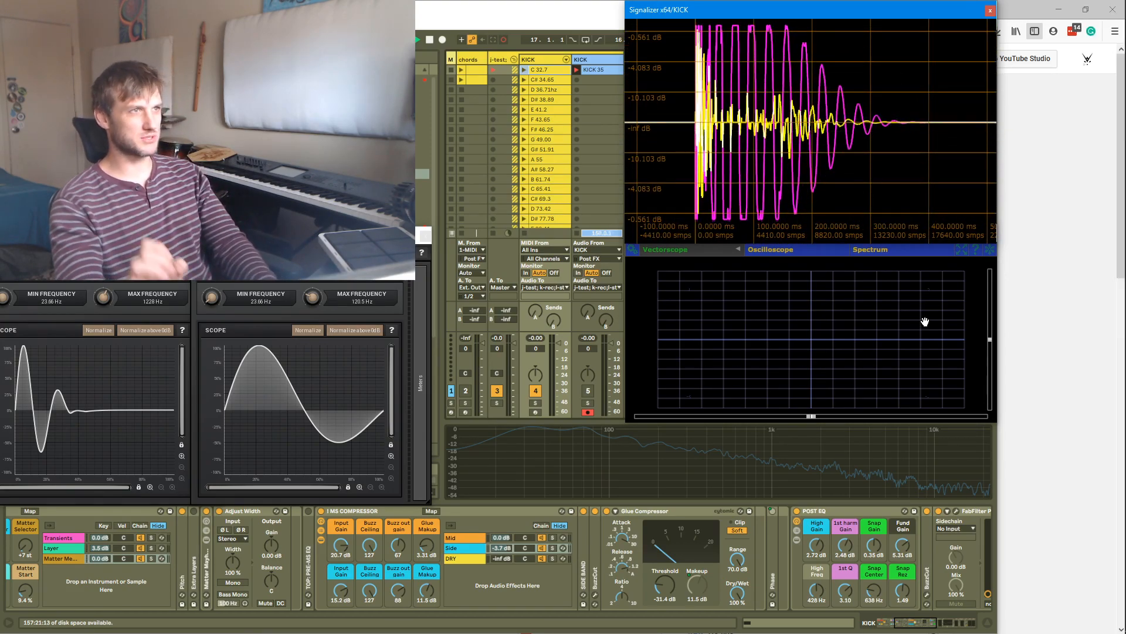
key("Return")
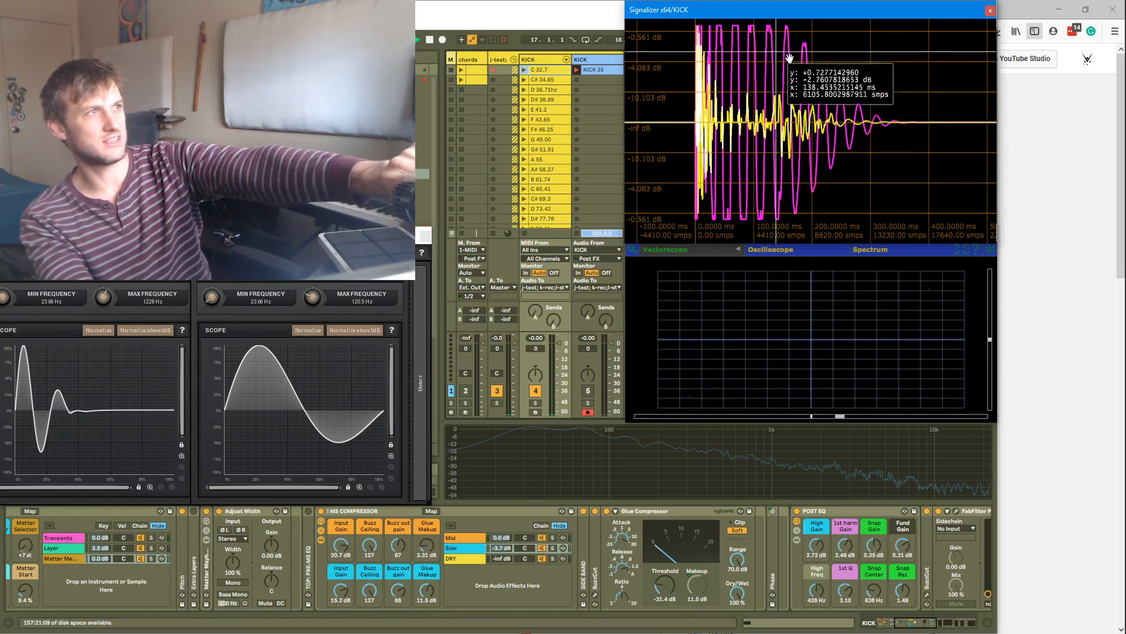
scroll(732, 54, "up", 3)
scroll(732, 54, "up", 2)
left_click_drag(732, 54, 704, 152)
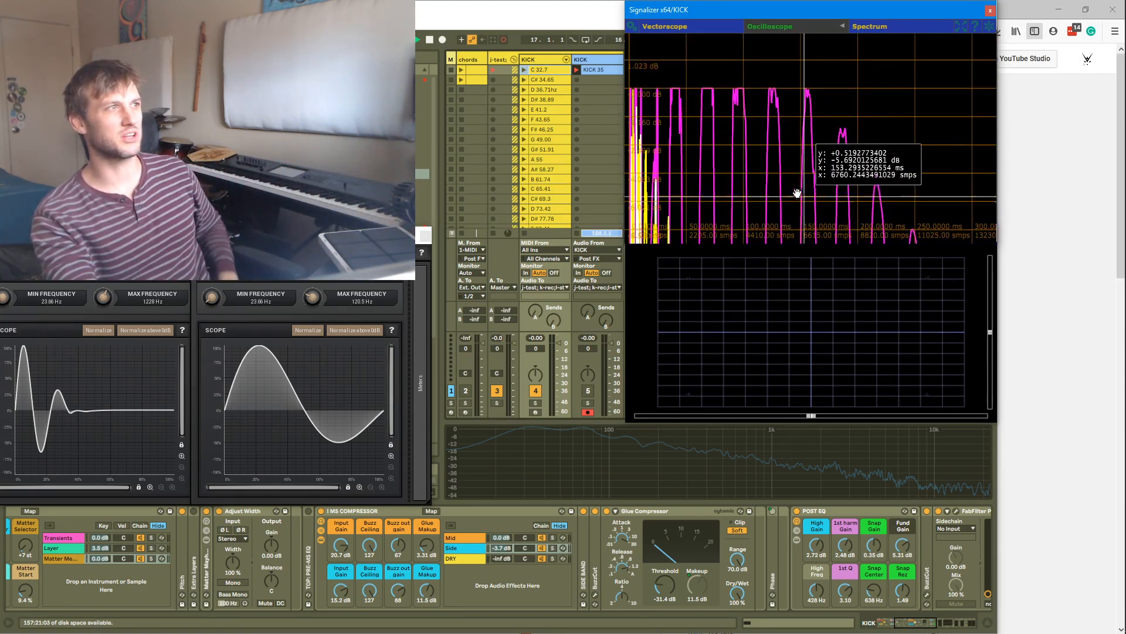
scroll(766, 144, "up", 1)
scroll(731, 43, "up", 2)
scroll(736, 88, "up", 2)
scroll(804, 76, "up", 1)
scroll(805, 75, "down", 5)
scroll(778, 105, "down", 1)
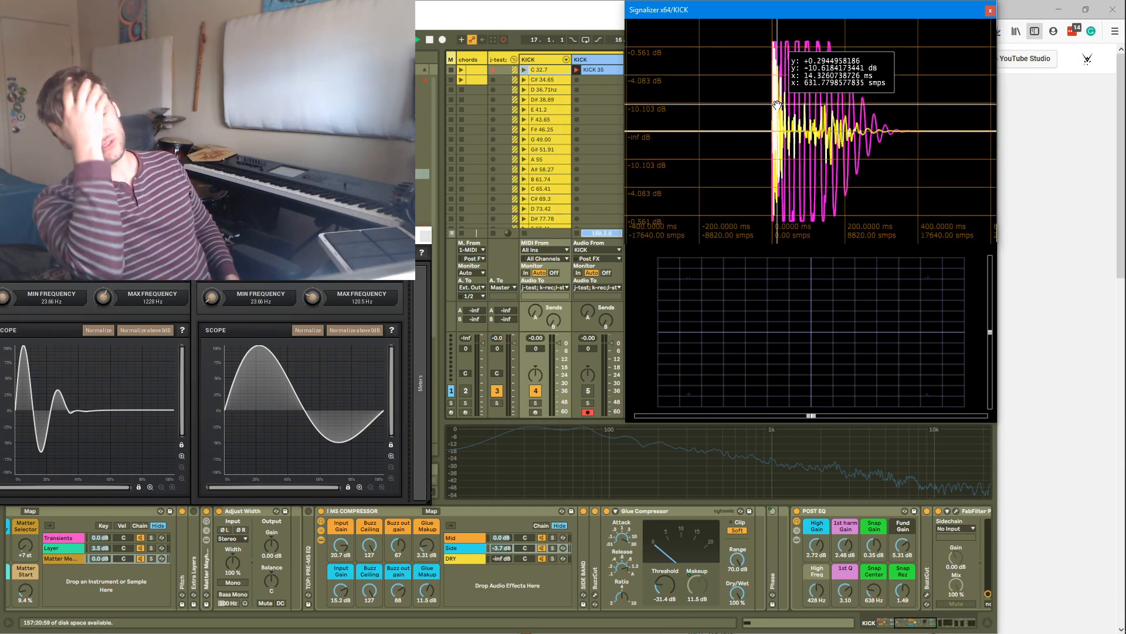
left_click_drag(720, 109, 545, 120)
left_click_drag(784, 137, 805, 121)
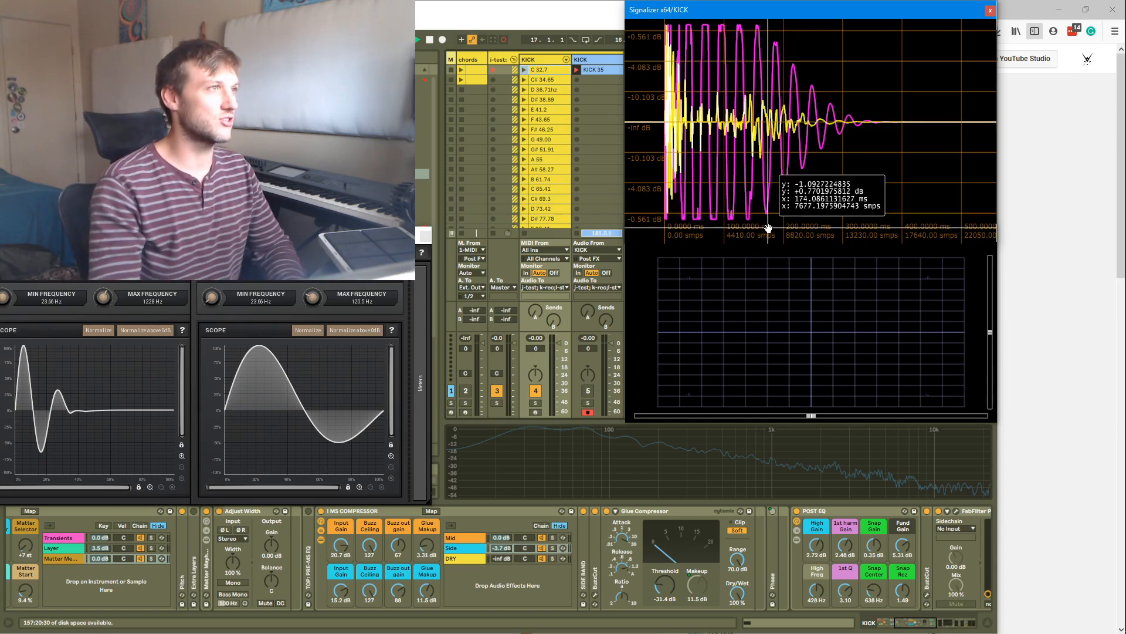
key("Return")
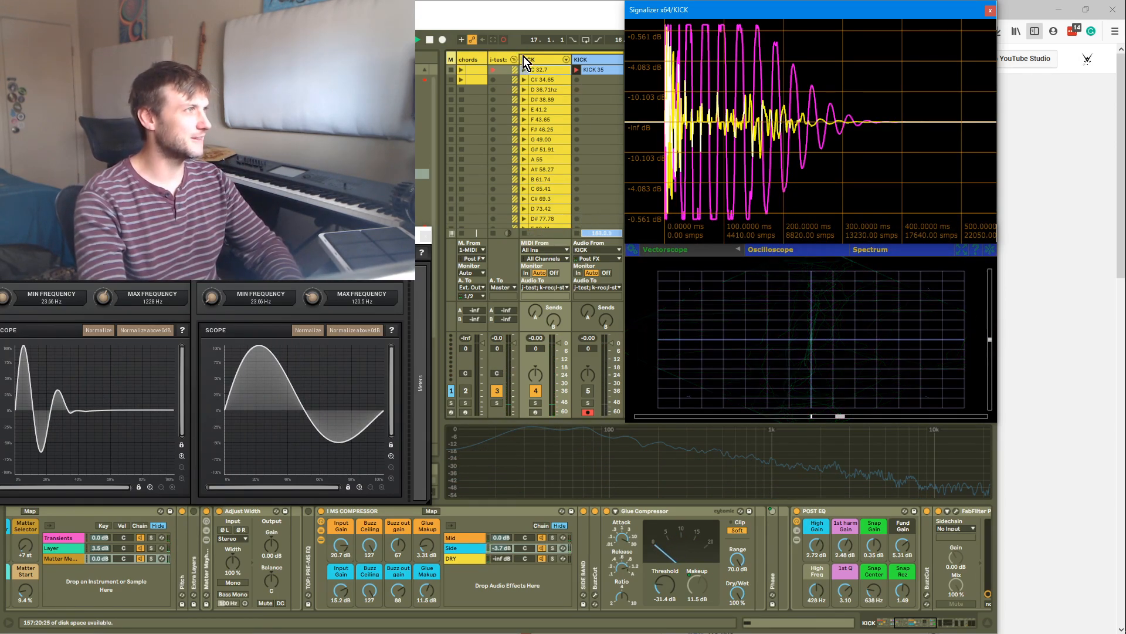
Raise the Kick Designer's Top Length macro to 97
left_click_drag(956, 625, 896, 628)
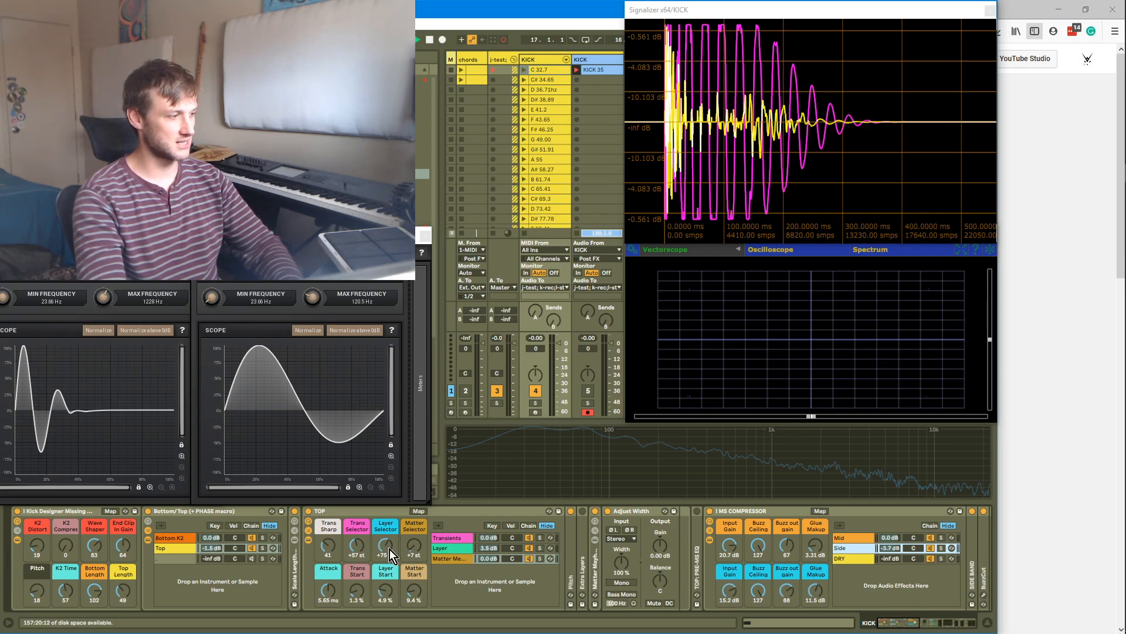
left_click_drag(122, 586, 122, 557)
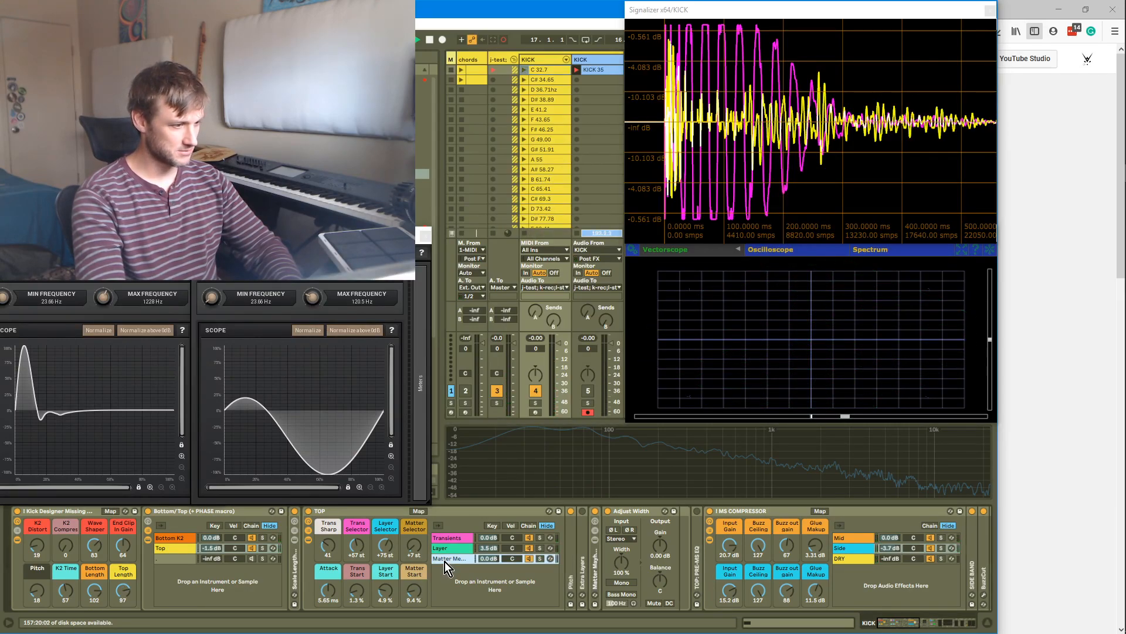
Fold the neighbouring plugin and expand the Matter Mayhem kick tops device inside the TOP rack
scroll(446, 561, "down", 2)
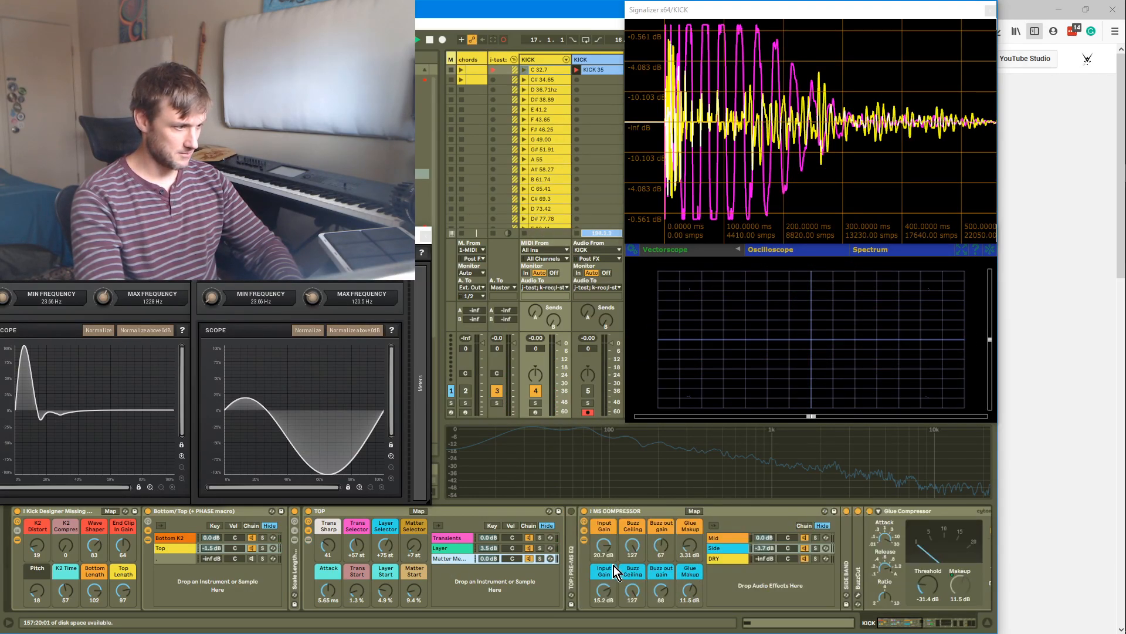
scroll(463, 558, "up", 2)
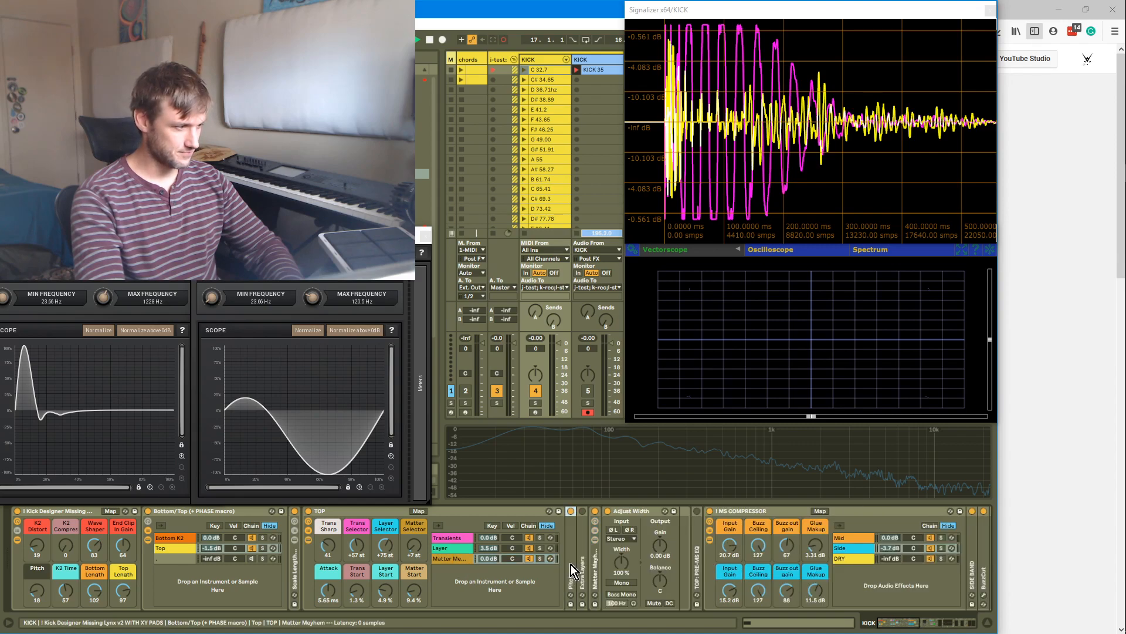
scroll(572, 565, "up", 1)
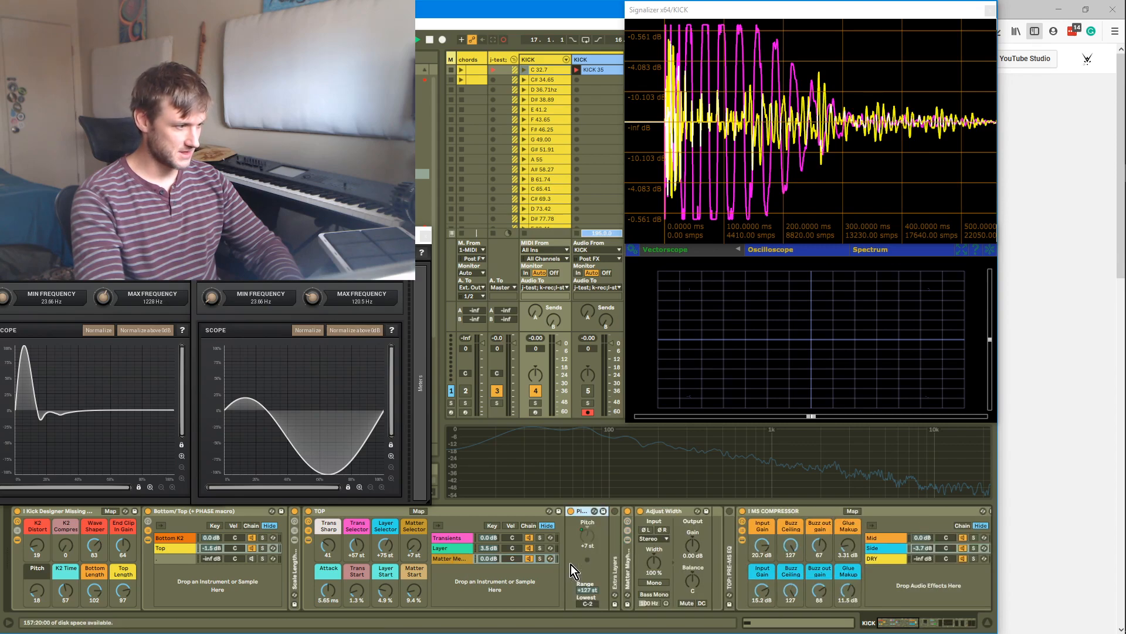
double_click(586, 509)
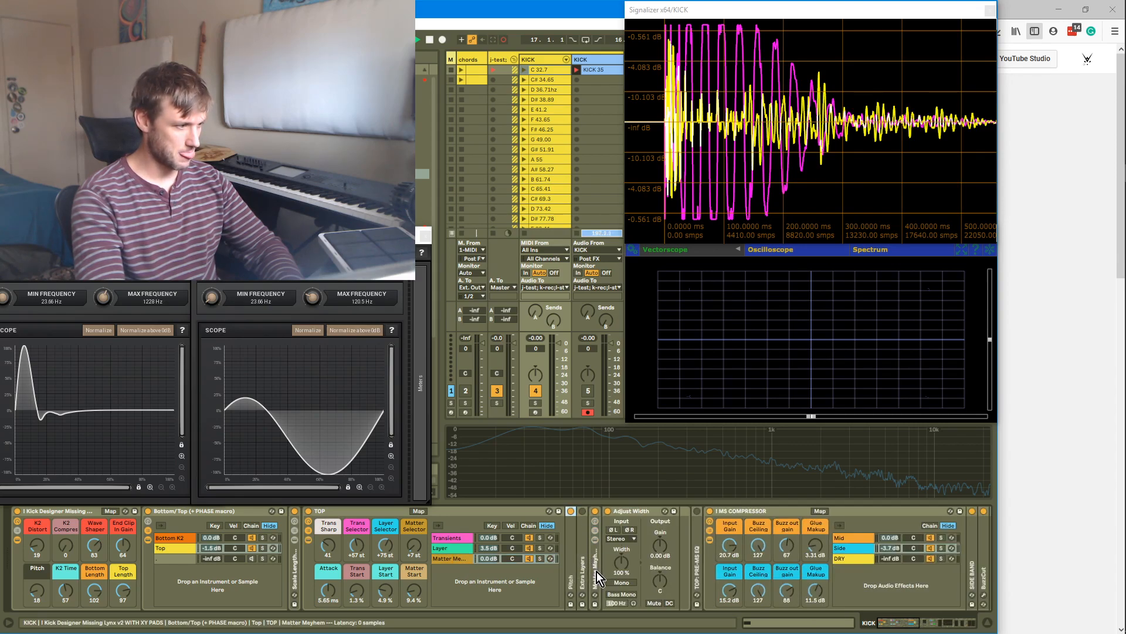
left_click(594, 540)
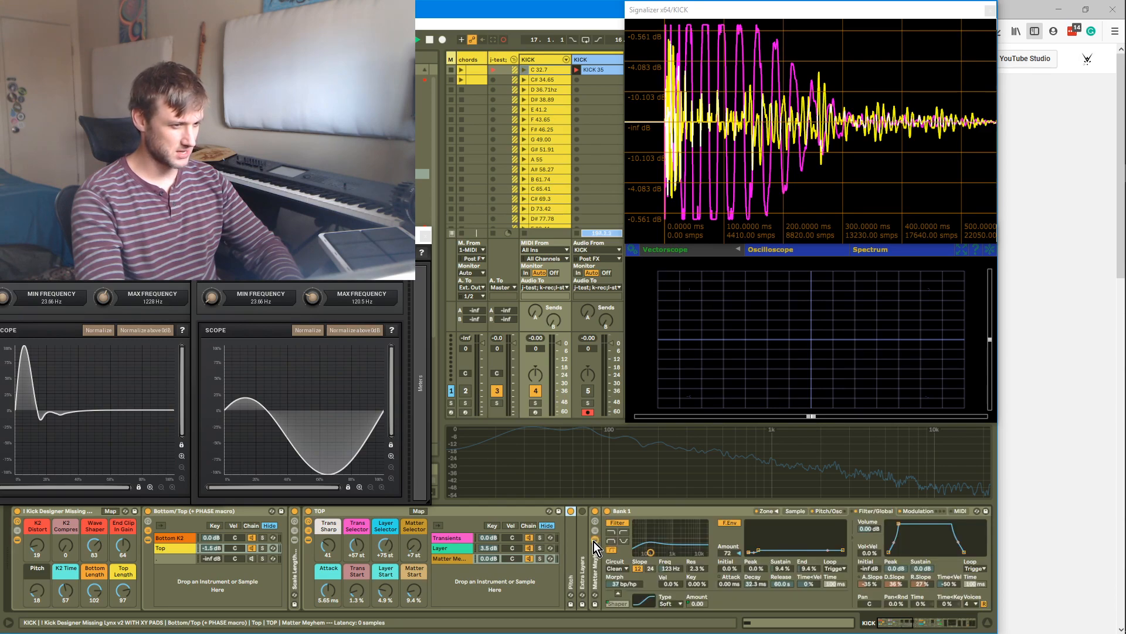
left_click(594, 522)
left_click(598, 542)
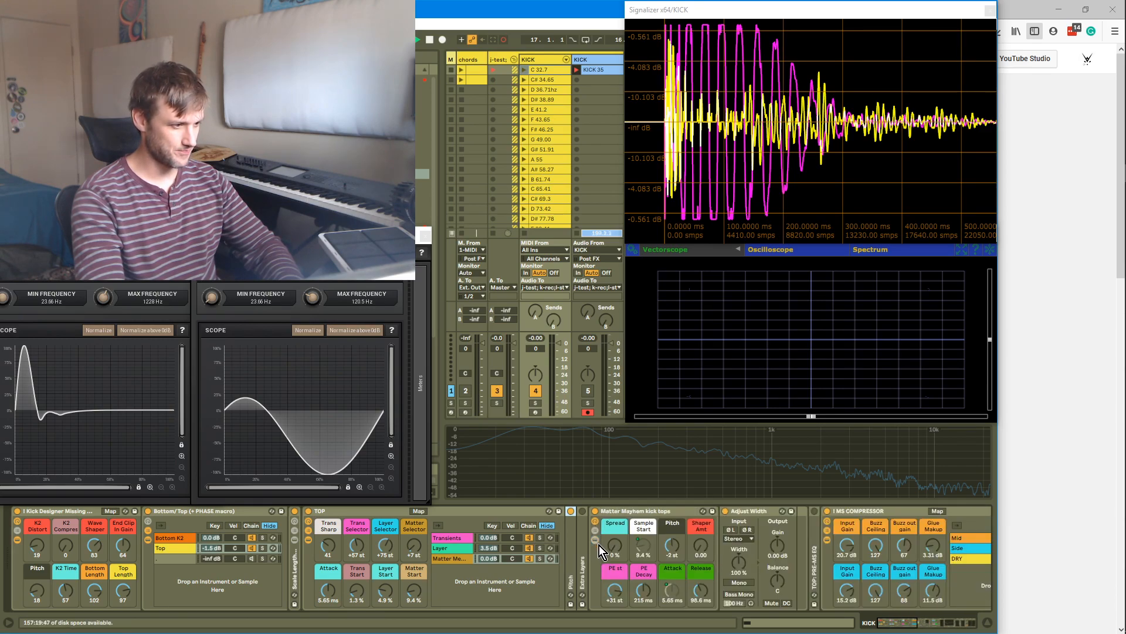
Raise Matter Mayhem's Release to 558 ms and lower the Top Length macro to 74, then undo both changes
left_click_drag(701, 590, 701, 575)
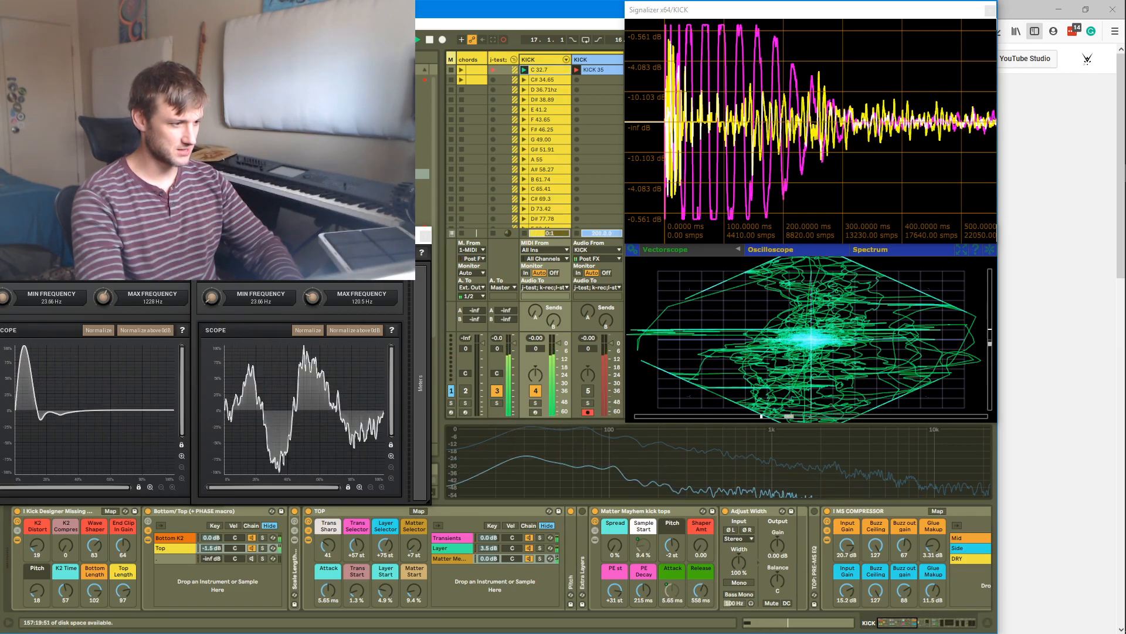
left_click_drag(123, 591, 123, 604)
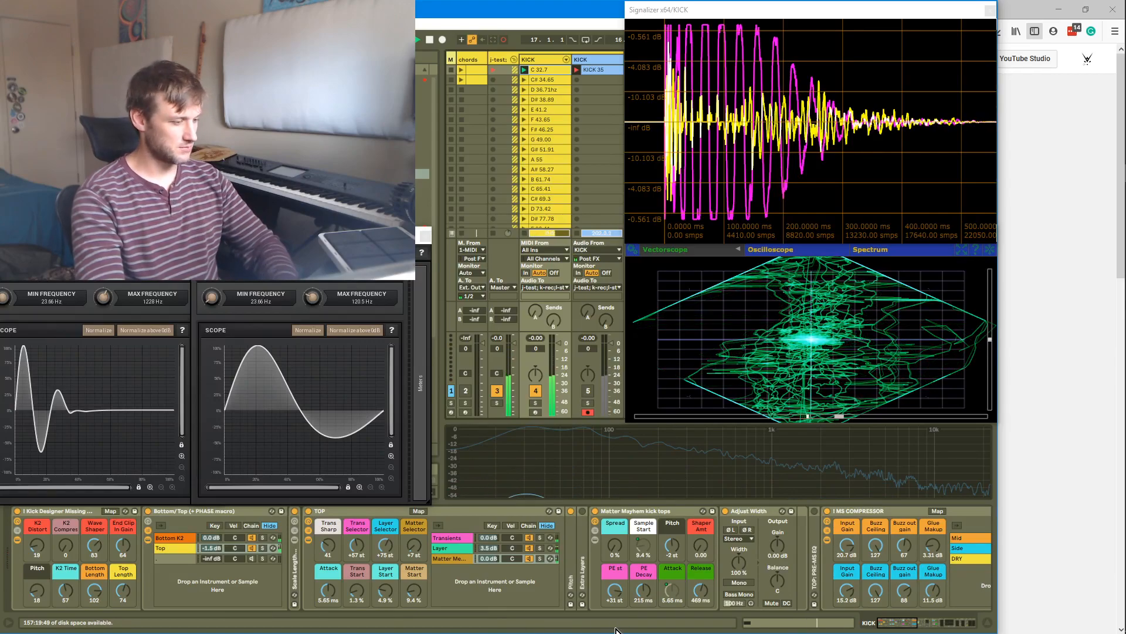
key("ctrl+z")
key("ctrl+z")
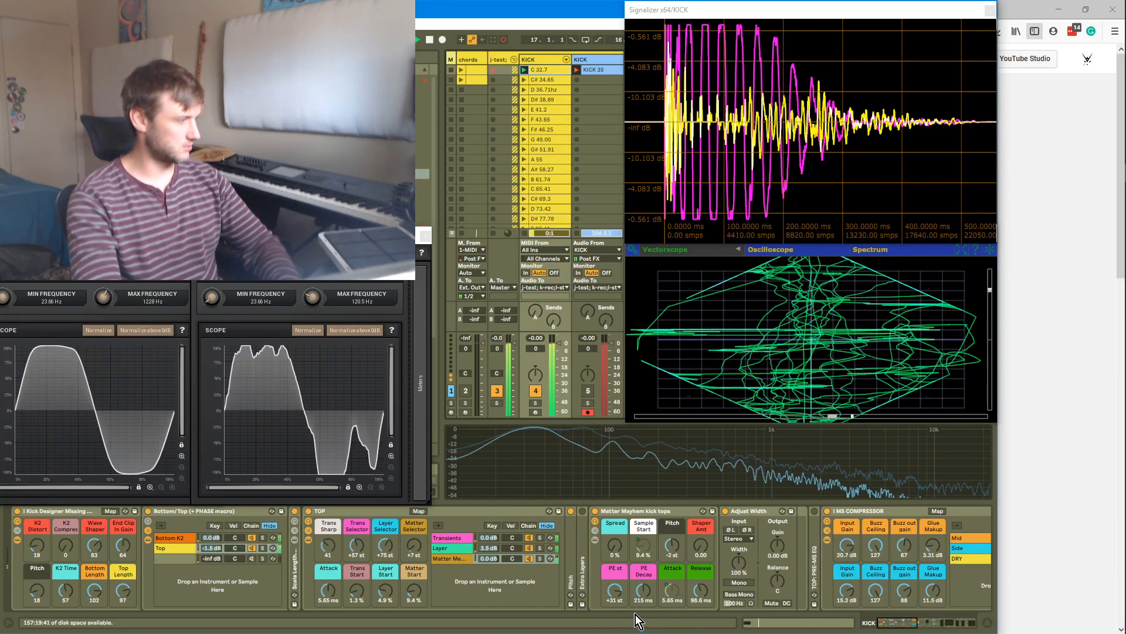
Lower the Top Length macro to 49 and move the scope plugin window aside
left_click_drag(124, 591, 123, 619)
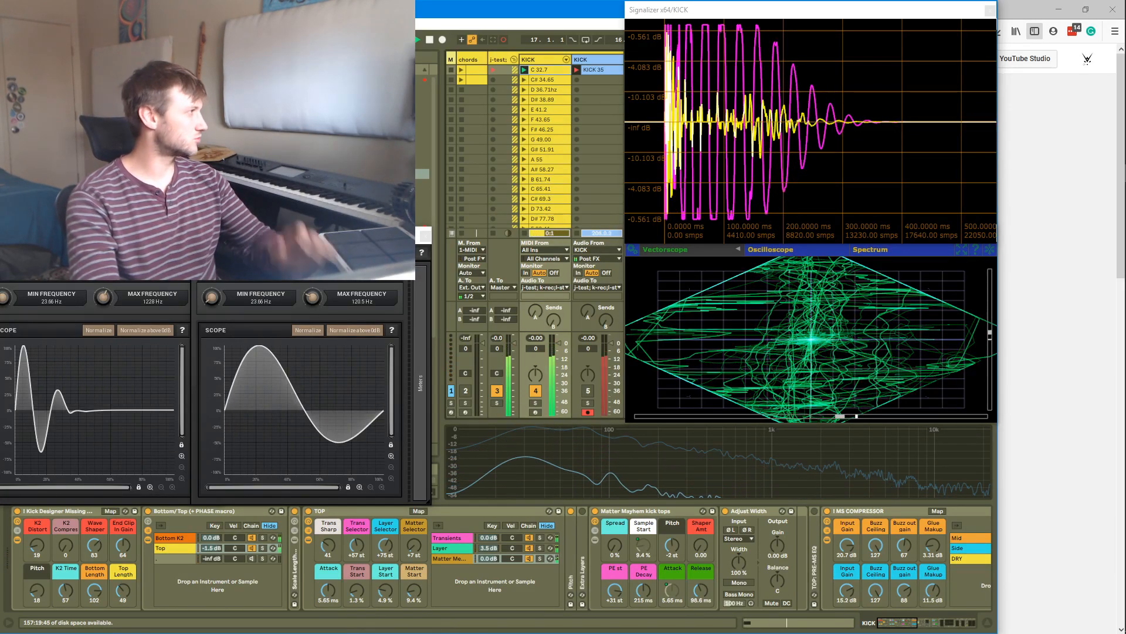
left_click(376, 97)
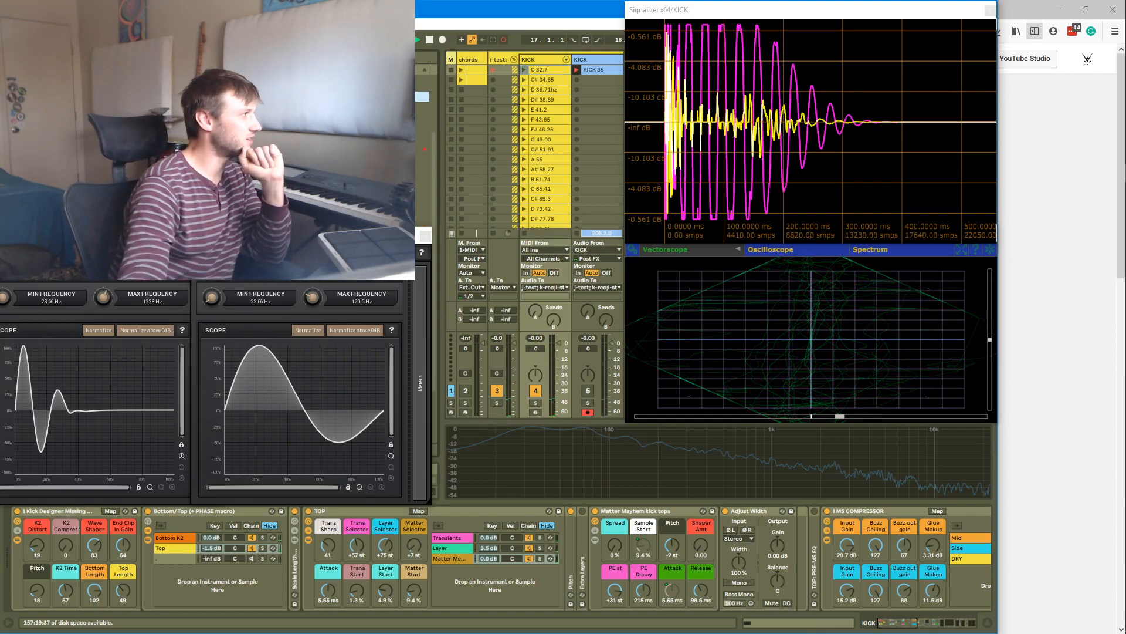
left_click_drag(88, 236, 265, 250)
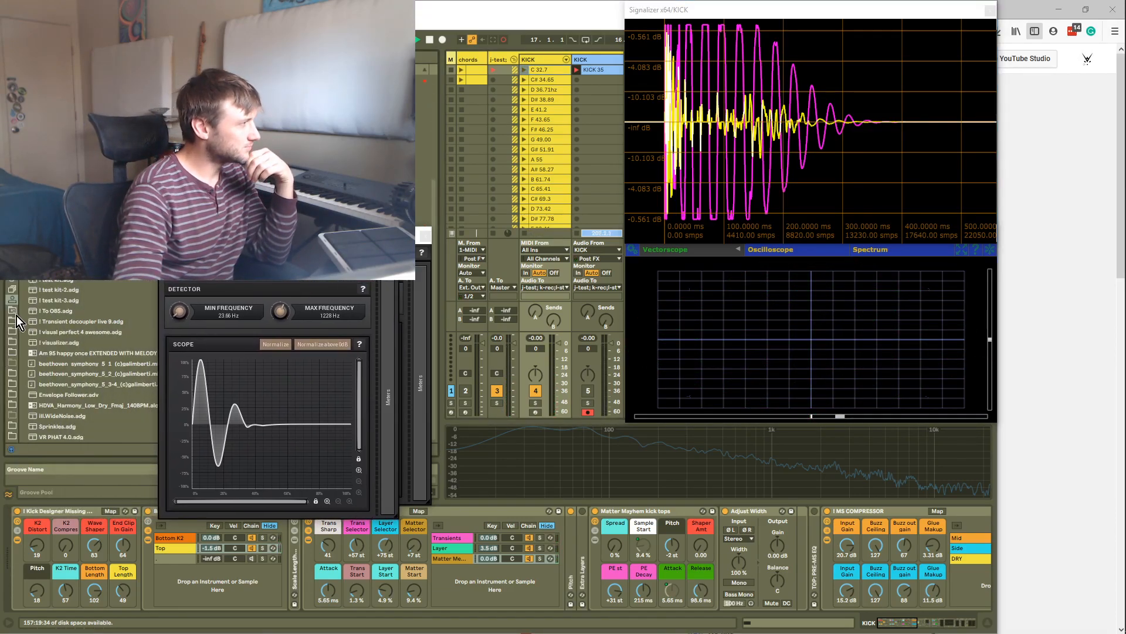
left_click(16, 307)
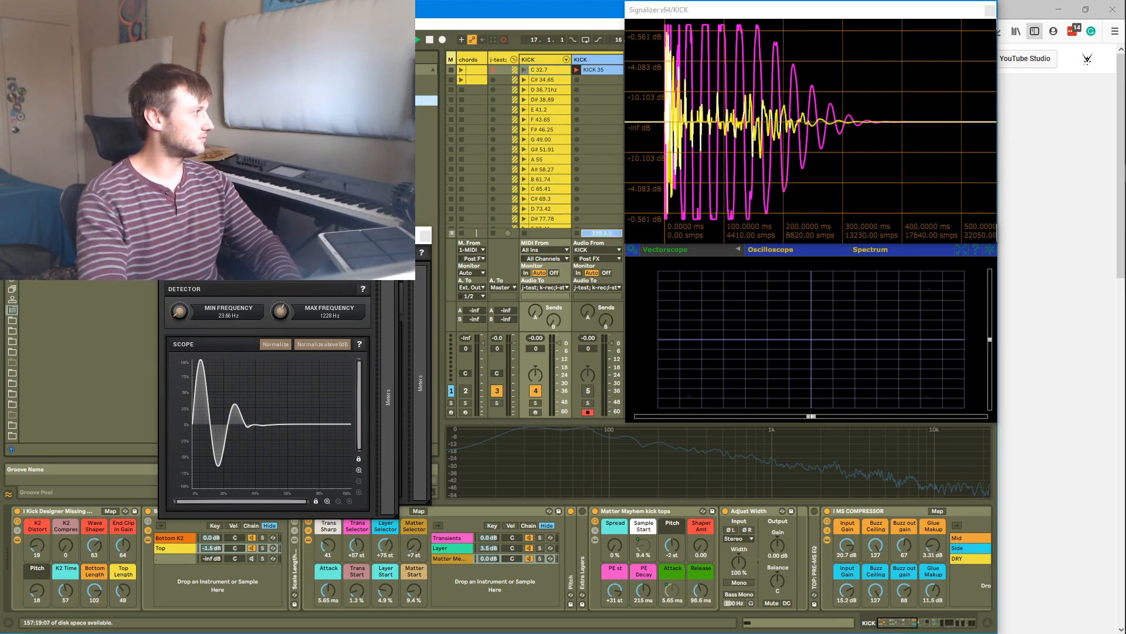
key("Return")
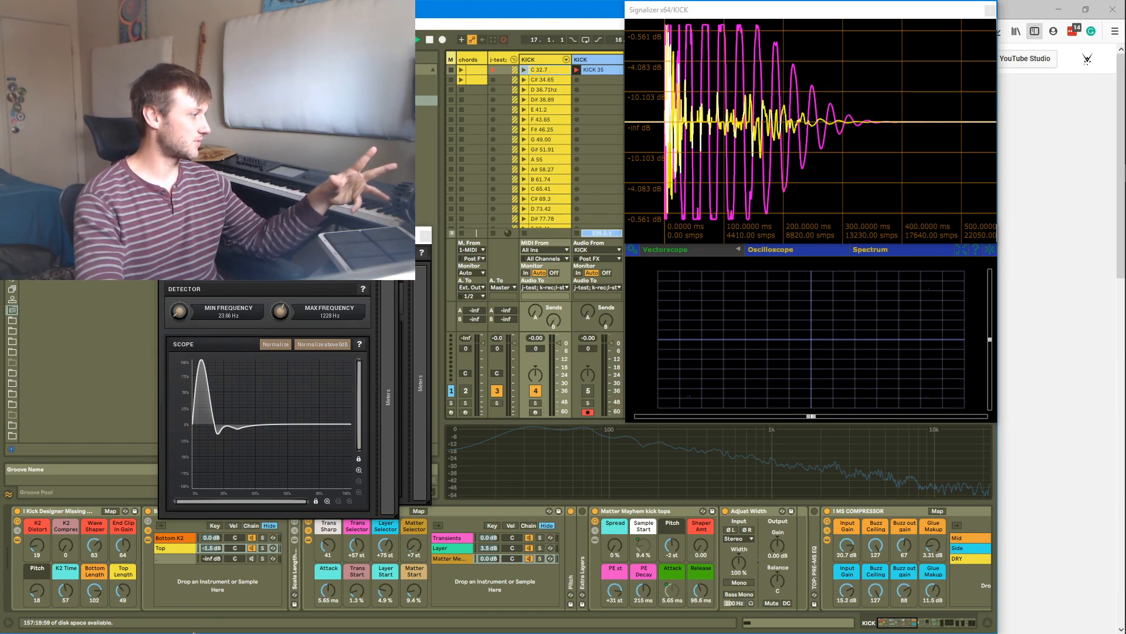
Tune the Top Length macro to 66 and Matter Mayhem's Release to 558 ms
left_click_drag(133, 594, 133, 569)
left_click_drag(701, 591, 700, 572)
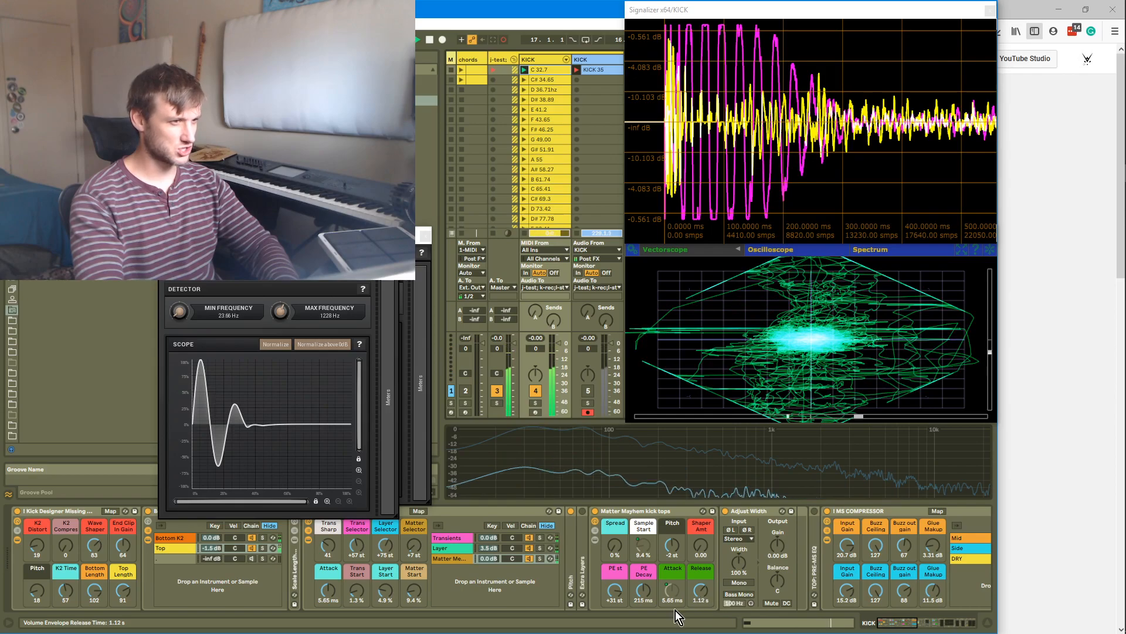
left_click_drag(140, 582, 139, 611)
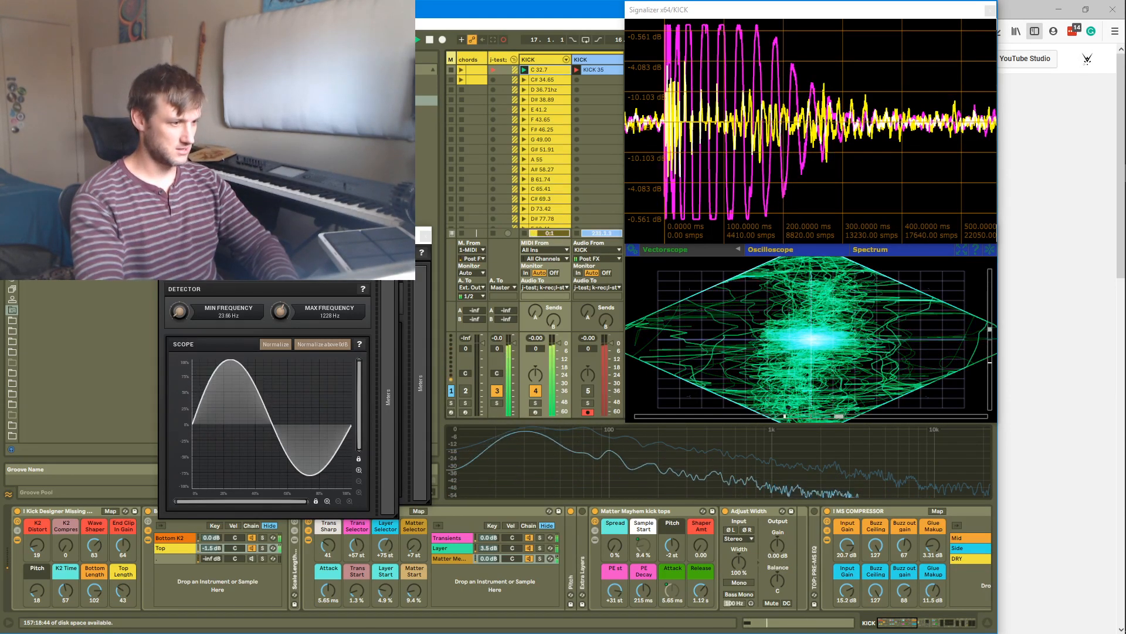
left_click_drag(710, 598, 710, 613)
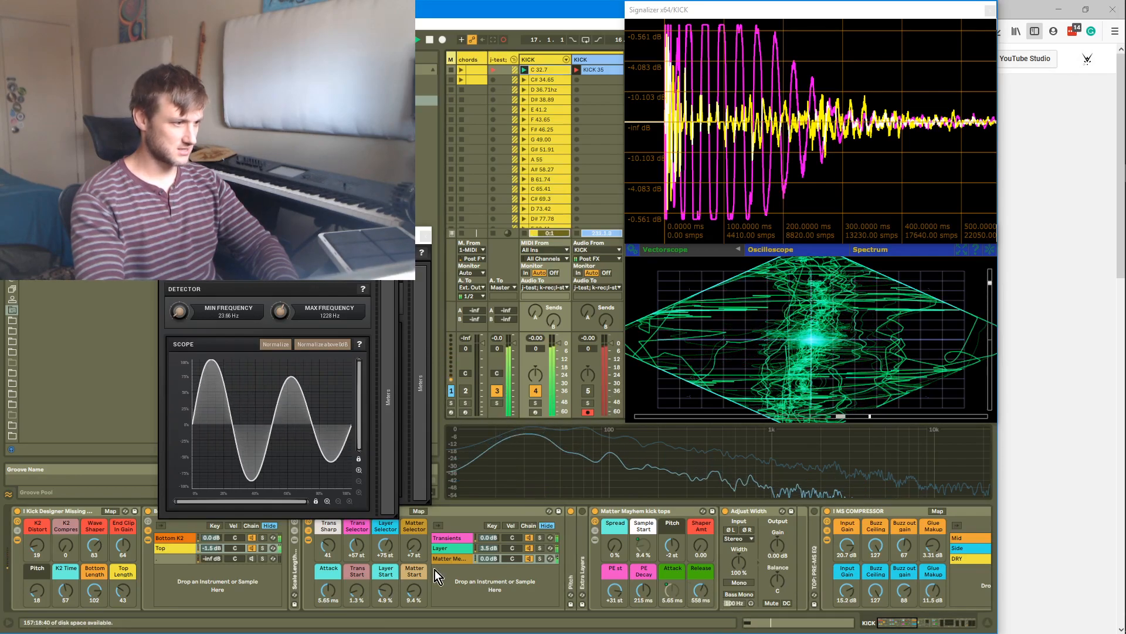
left_click_drag(130, 587, 130, 573)
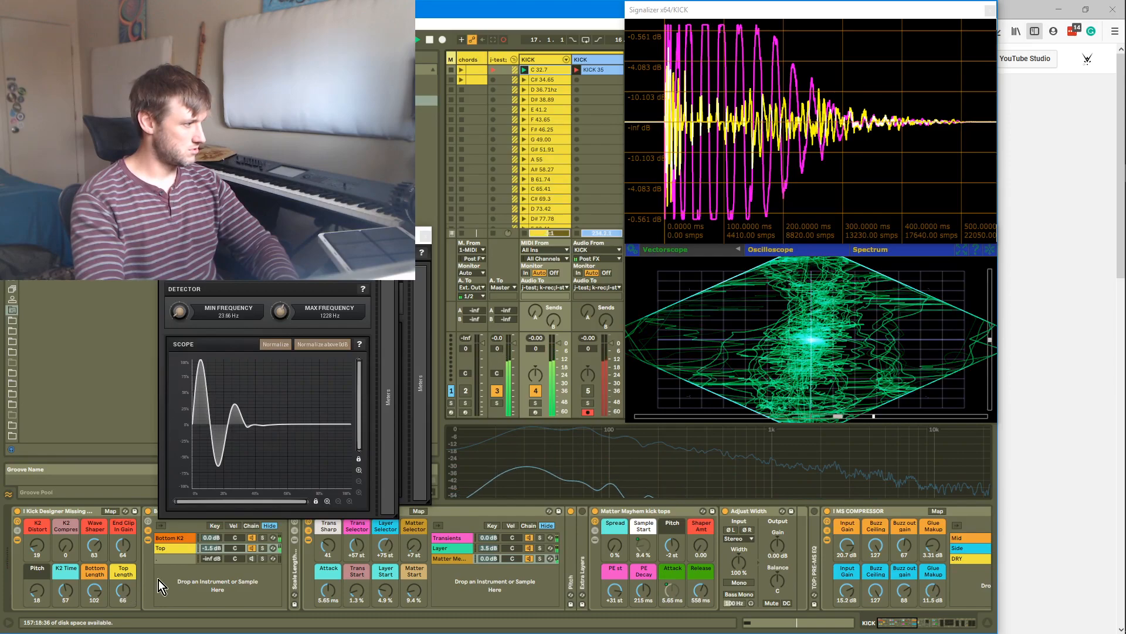
Reposition the two scope plugin windows side by side above the device chain
left_click_drag(352, 249, 153, 236)
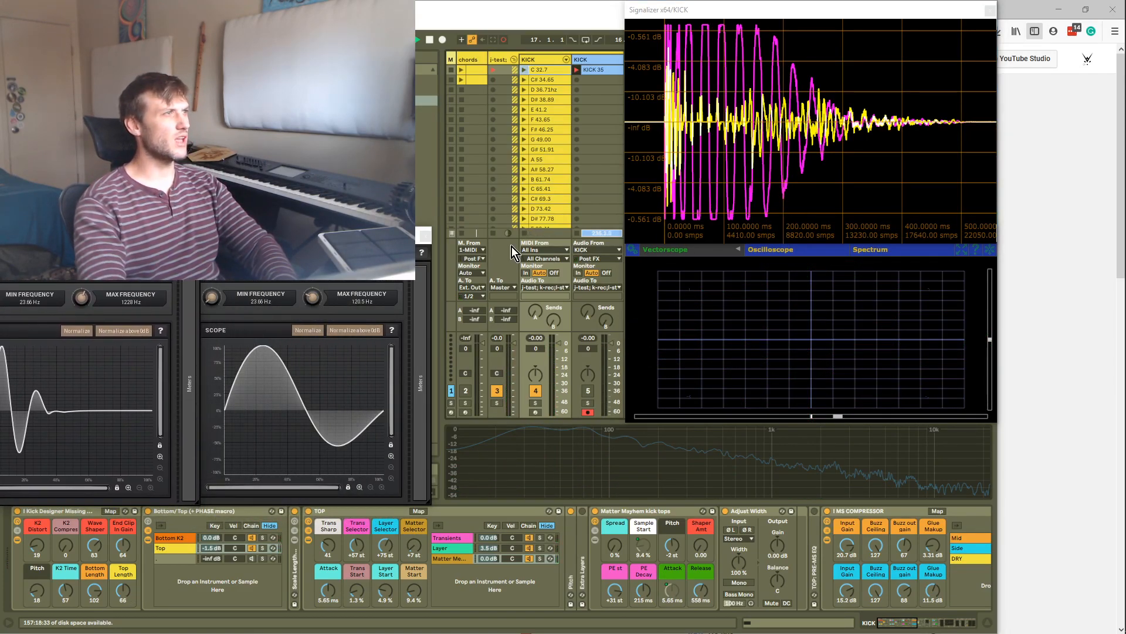
left_click(525, 72)
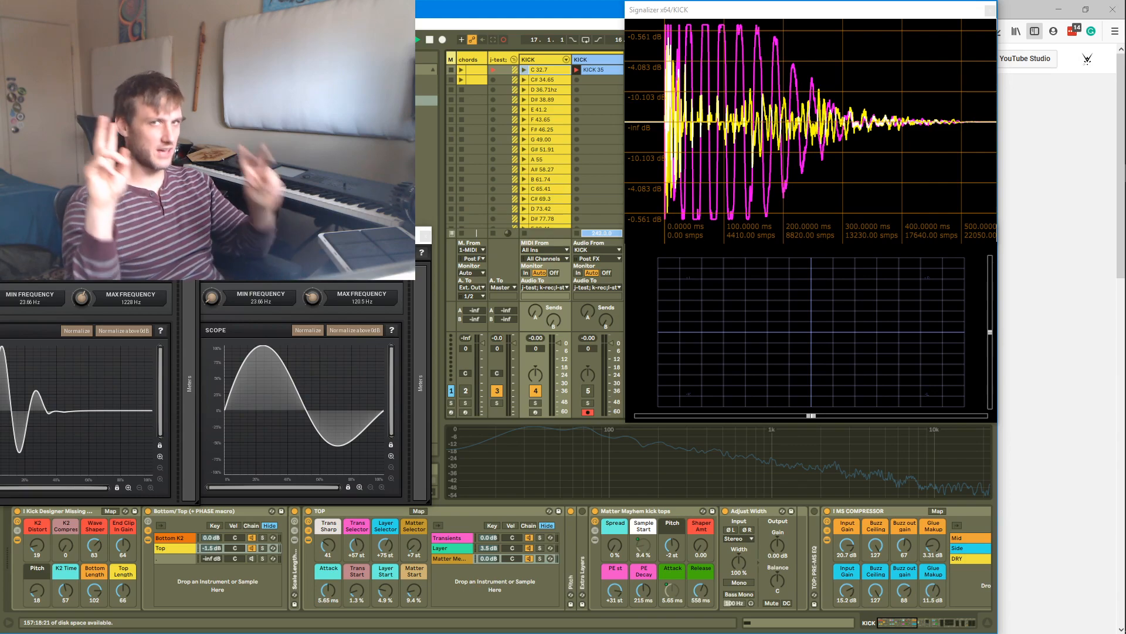
left_click_drag(317, 236, 327, 237)
left_click_drag(76, 236, 97, 232)
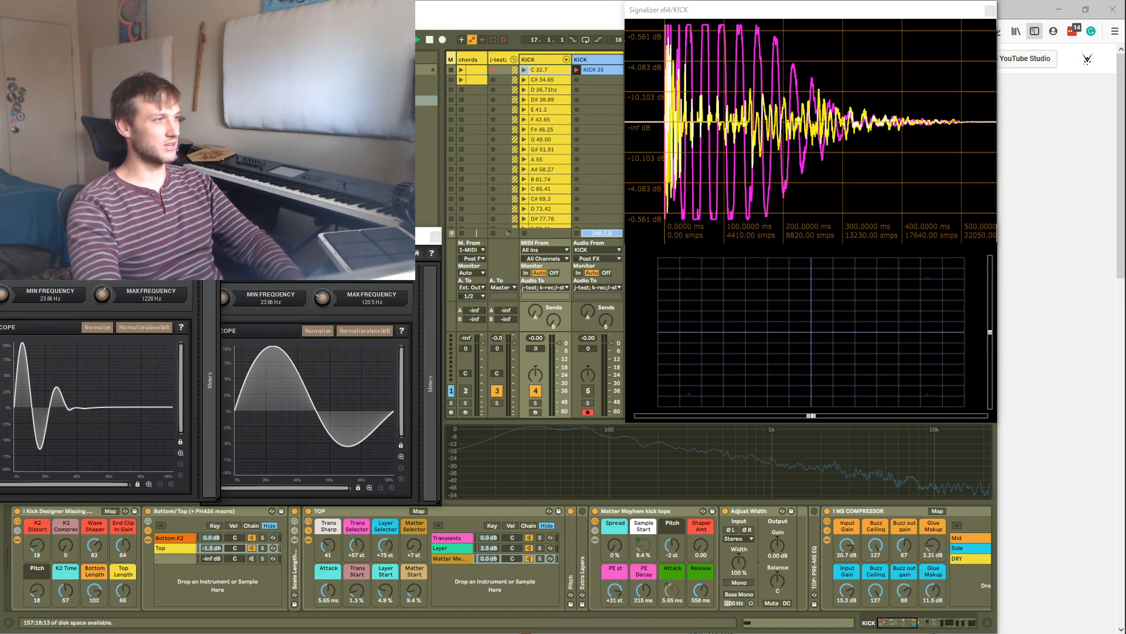
Switch to the live stream dashboard in the browser and return to Ableton Live
key("alt+Tab")
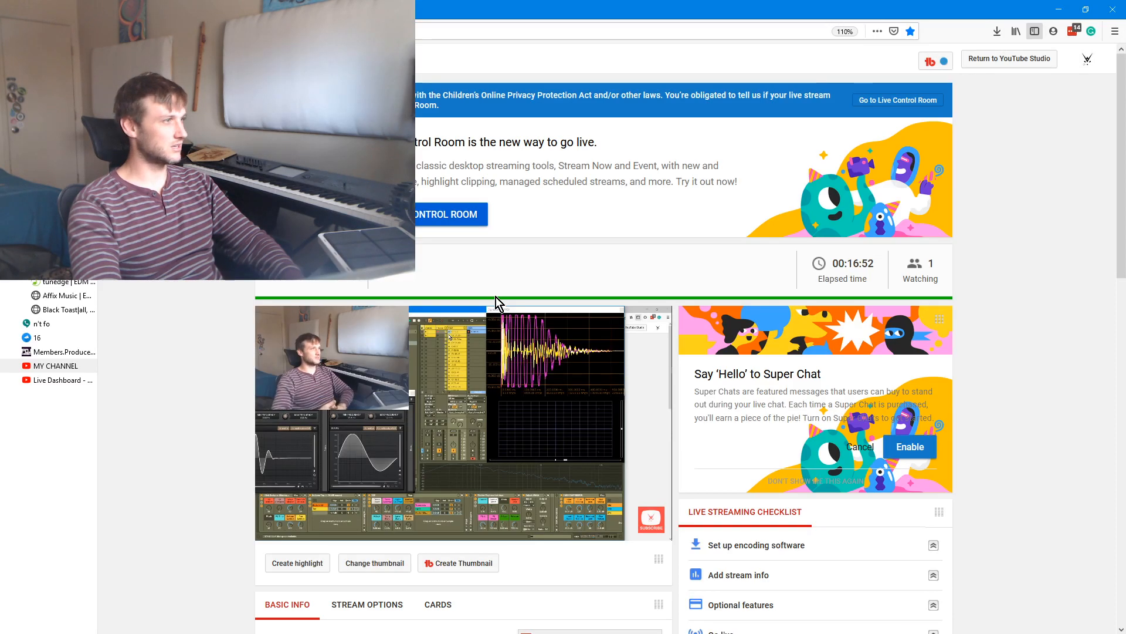
key("alt+Tab")
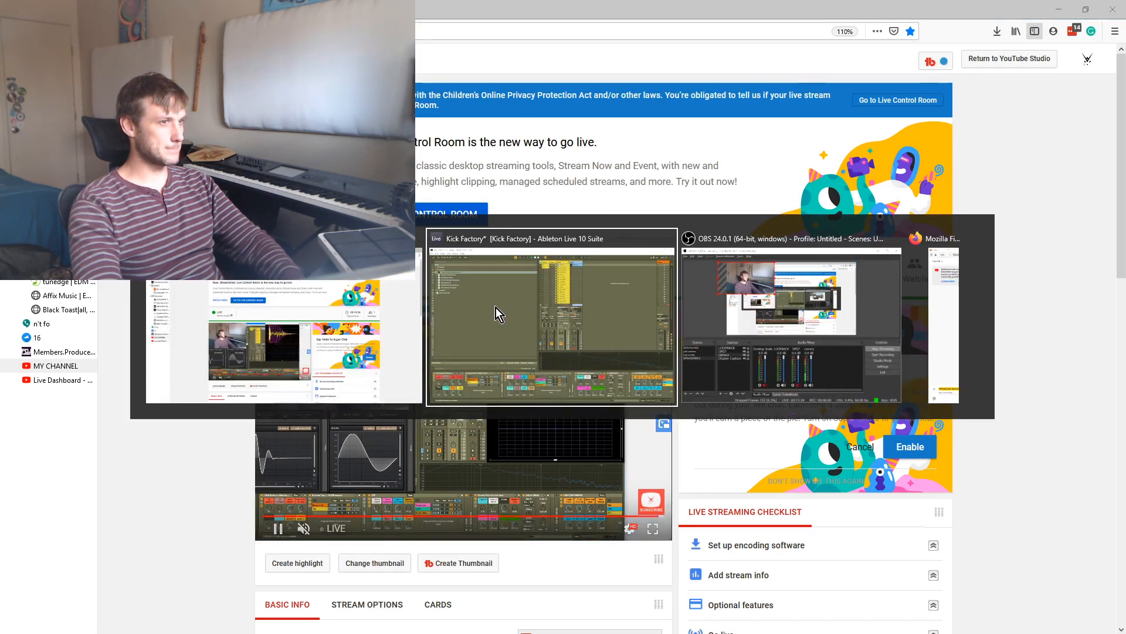
left_click(383, 283)
key("alt+Tab")
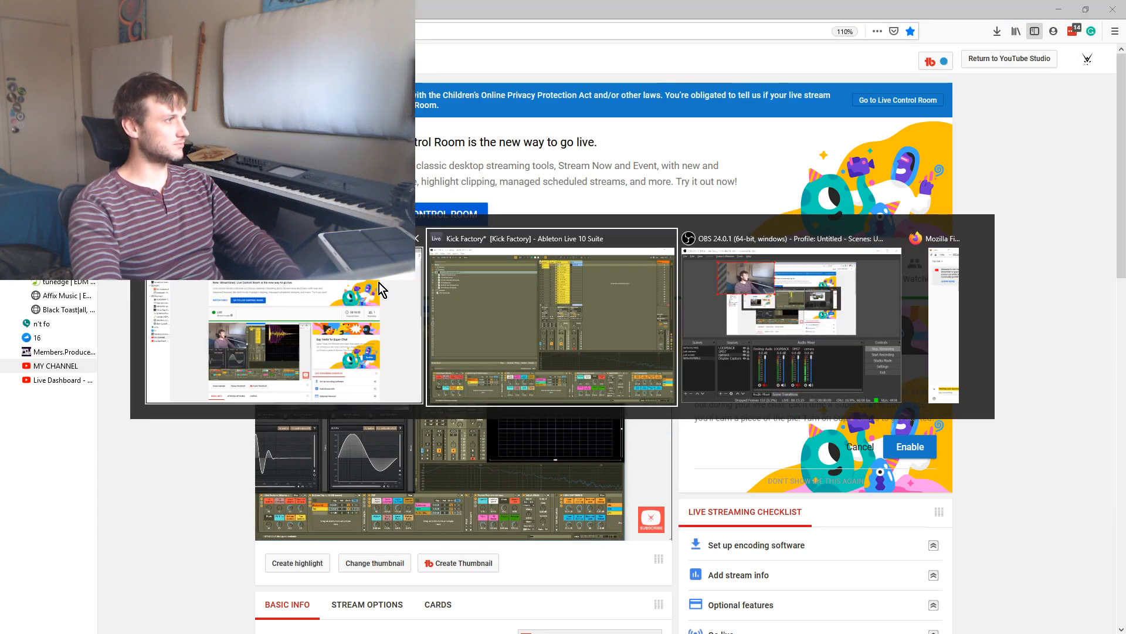
left_click(551, 284)
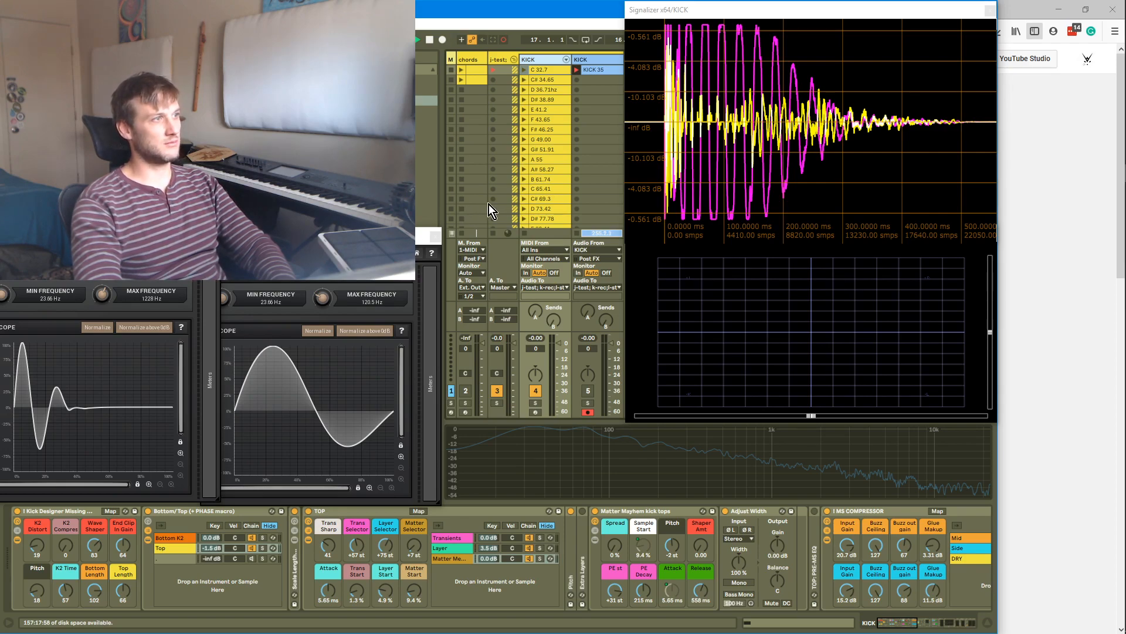
Launch the B 61.74 kick clip and lower the K2 Time macro to 39
left_click(524, 179)
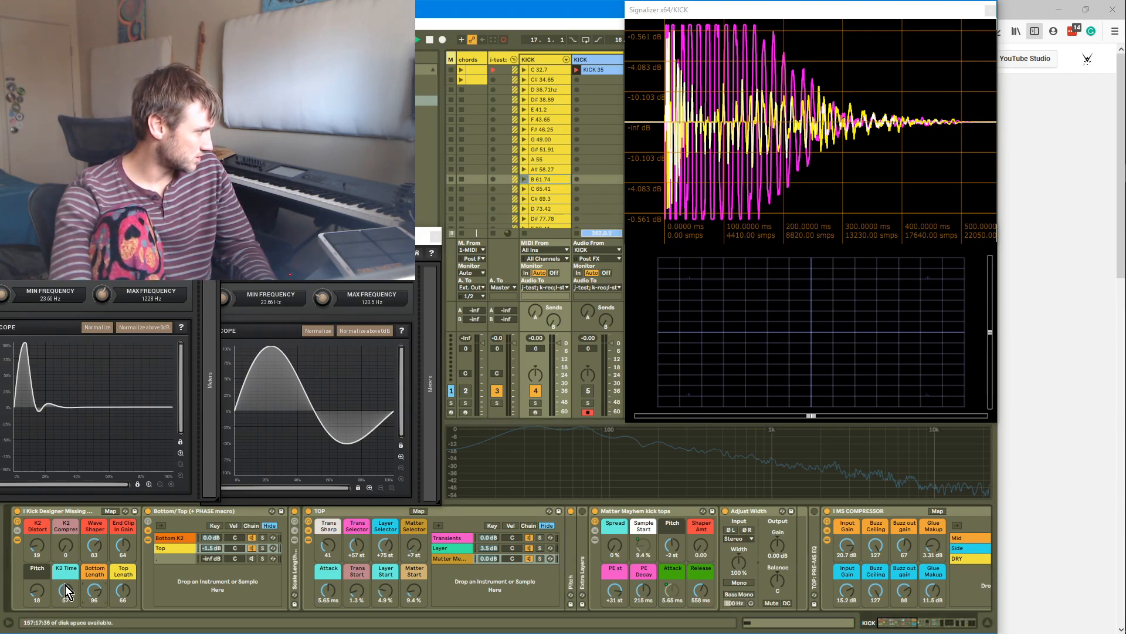
left_click_drag(67, 590, 66, 610)
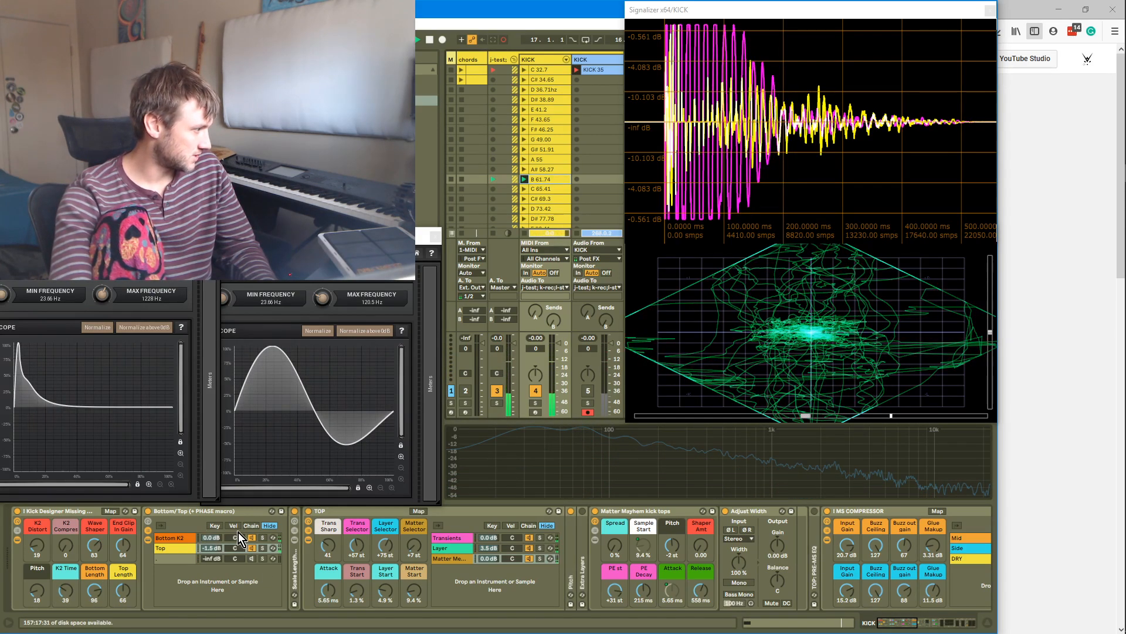
Select the Bottom K2 chain and raise the Bottom Length macro to 98
left_click(262, 537)
mouse_move(95, 591)
left_mouse_down()
mouse_move(94, 613)
mouse_move(95, 556)
mouse_move(95, 577)
left_mouse_up()
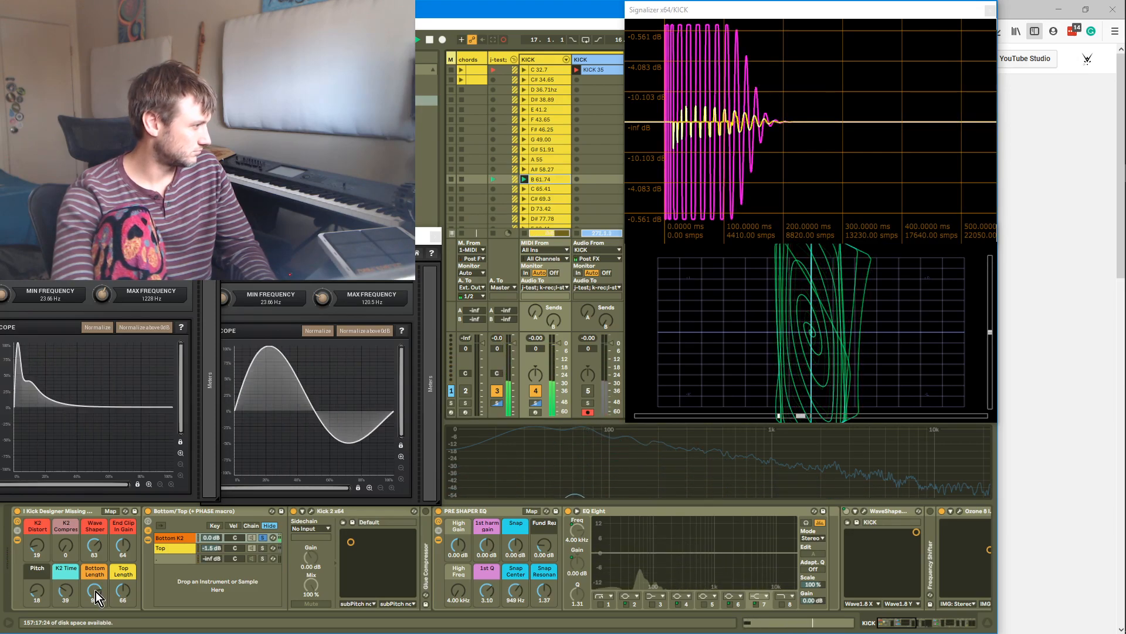
Open the Kick 2 plugin and lower the pitch envelope's second point to C1 / 33Hz
left_click(311, 516)
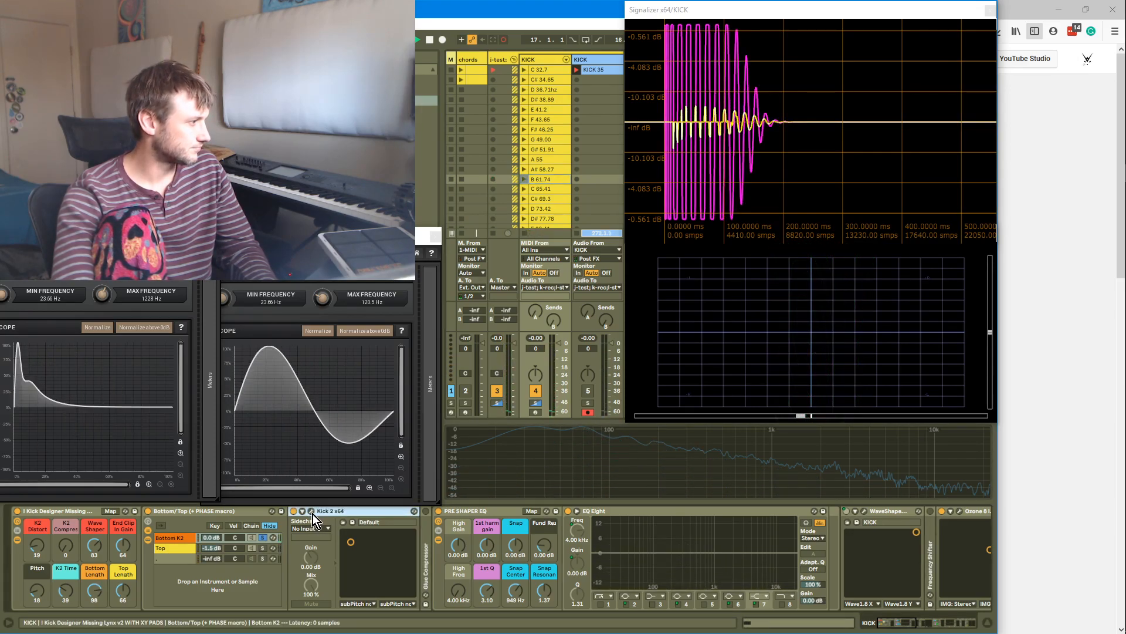
left_click(311, 512)
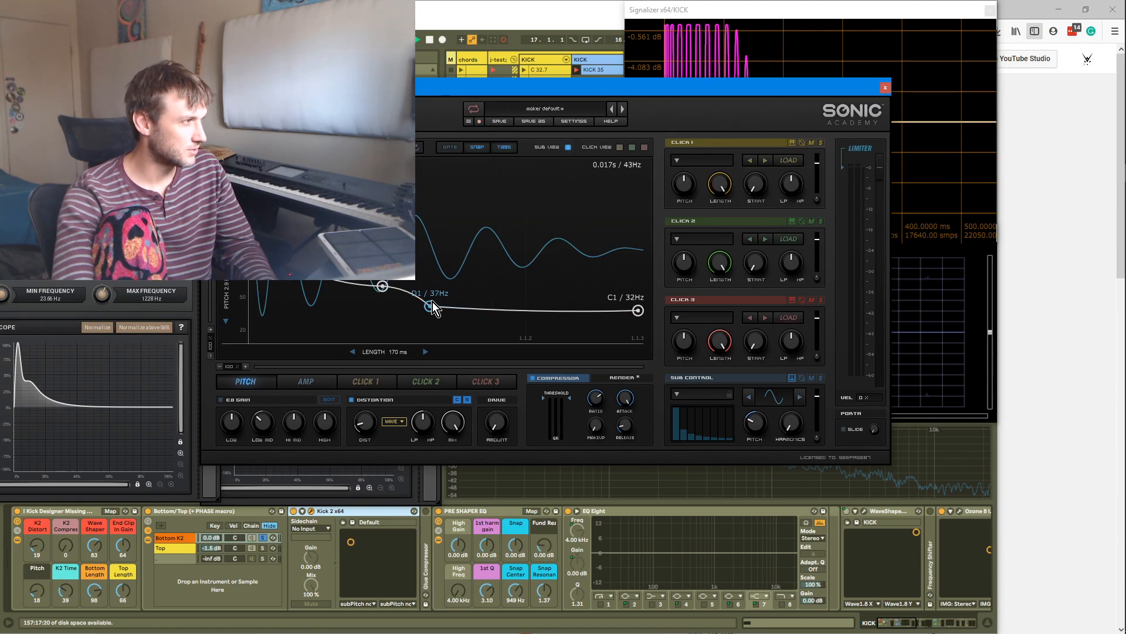
left_click_drag(432, 300, 439, 306)
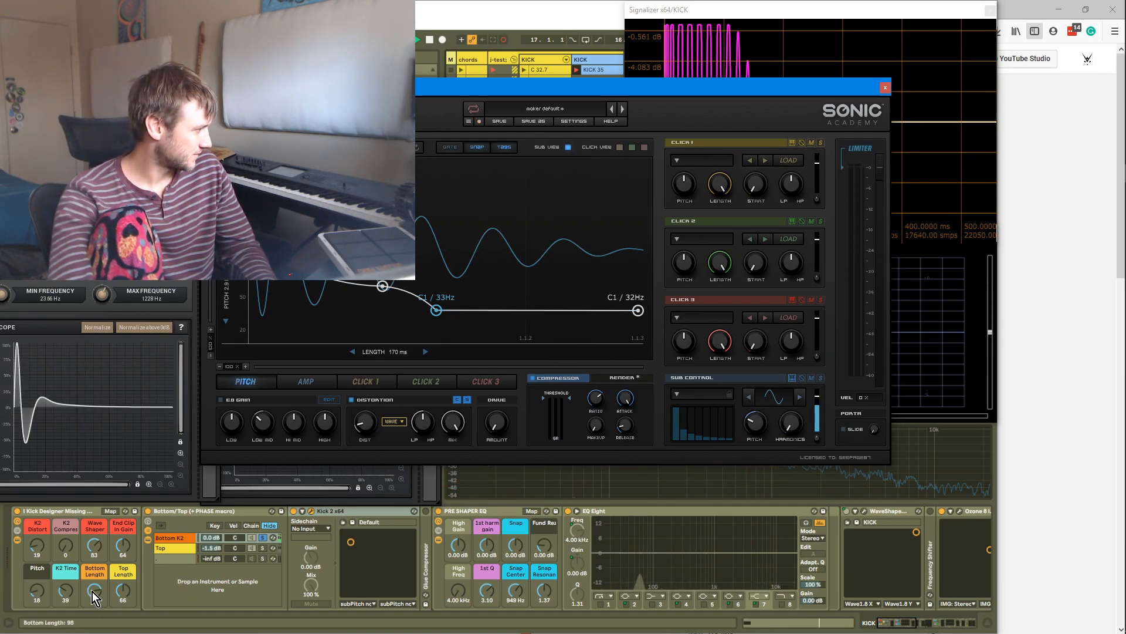
Drop the pitch envelope's end point to D#0 / 20Hz, add a point at C1 / 33Hz, and close Kick 2
left_click_drag(639, 313, 644, 350)
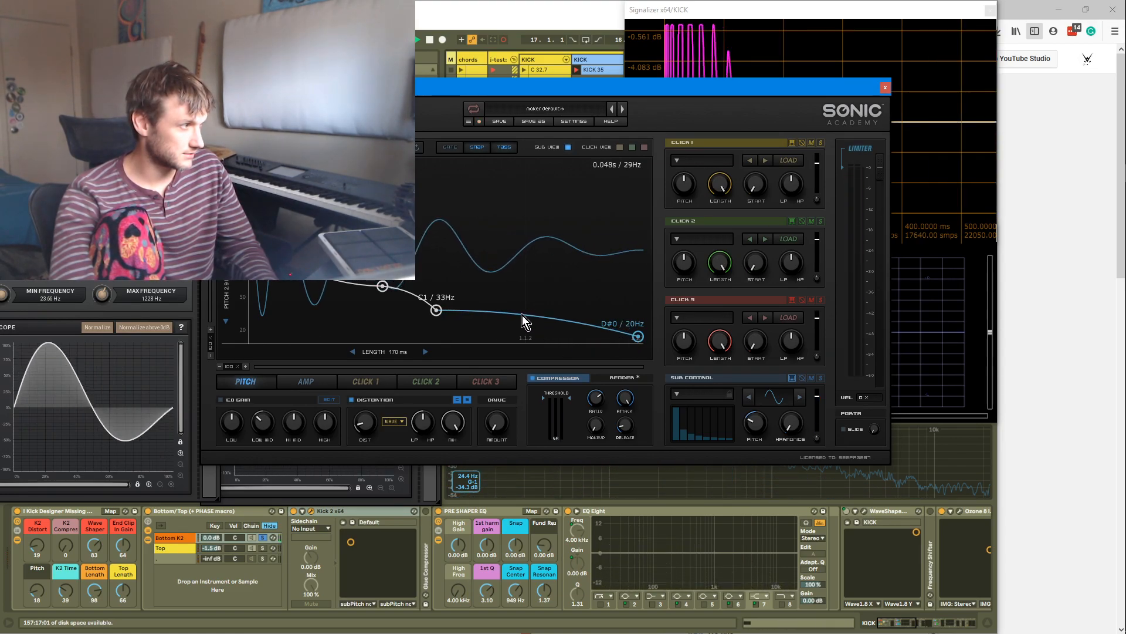
left_click_drag(485, 312, 561, 308)
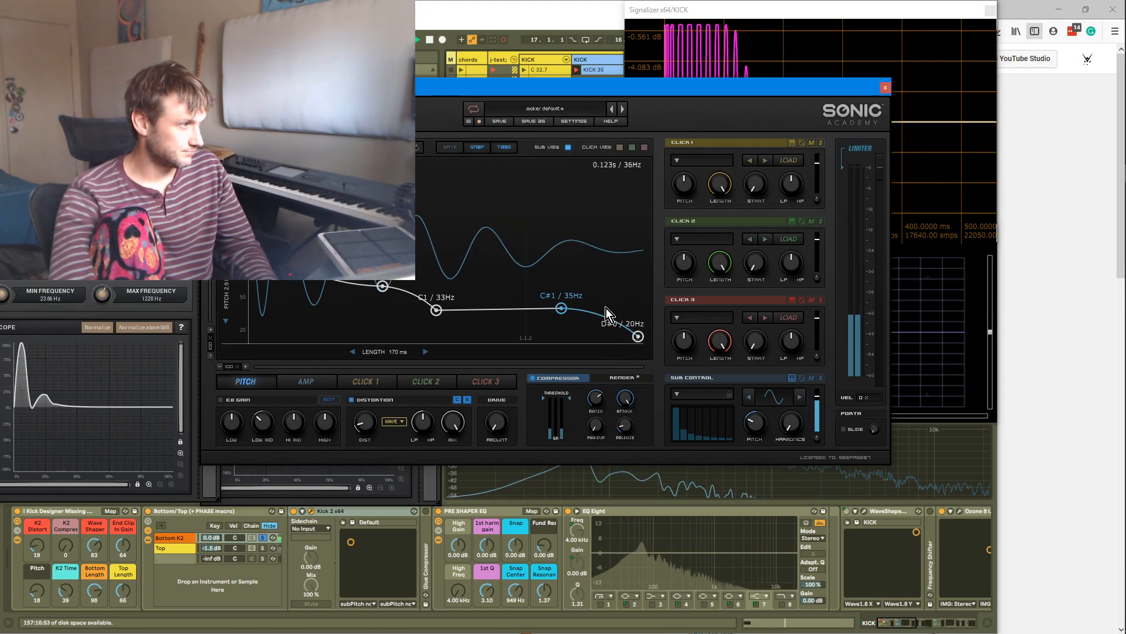
left_click_drag(547, 314, 516, 311)
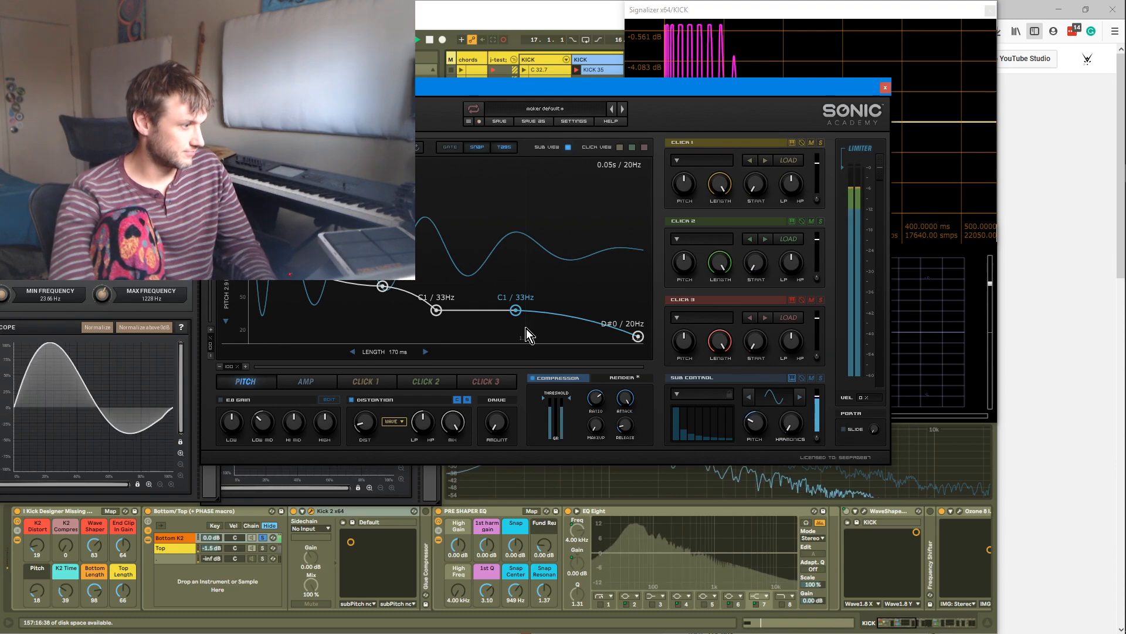
left_click(885, 89)
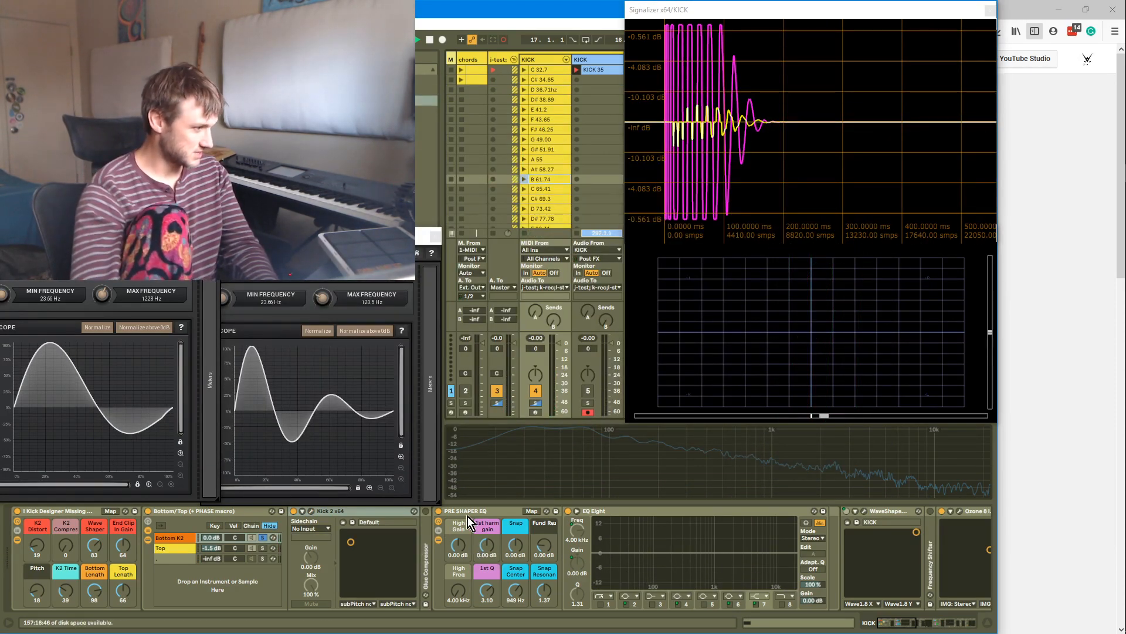
Set the PRE SHAPER EQ 1st harm gain to 0.12 dB and Fund Res to 3.93 dB
key("Return")
mouse_move(487, 547)
left_mouse_down()
mouse_move(487, 501)
mouse_move(487, 526)
left_mouse_up()
left_click_drag(543, 550, 488, 563)
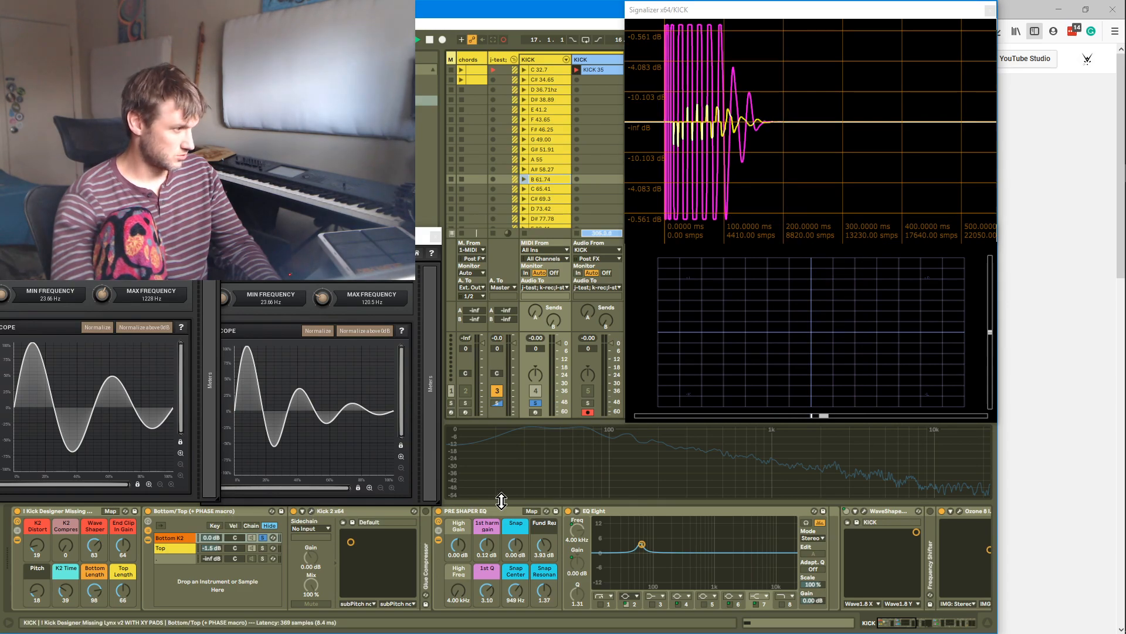
Delete the EQ Eight device from the chain
left_click(642, 515)
key("Delete")
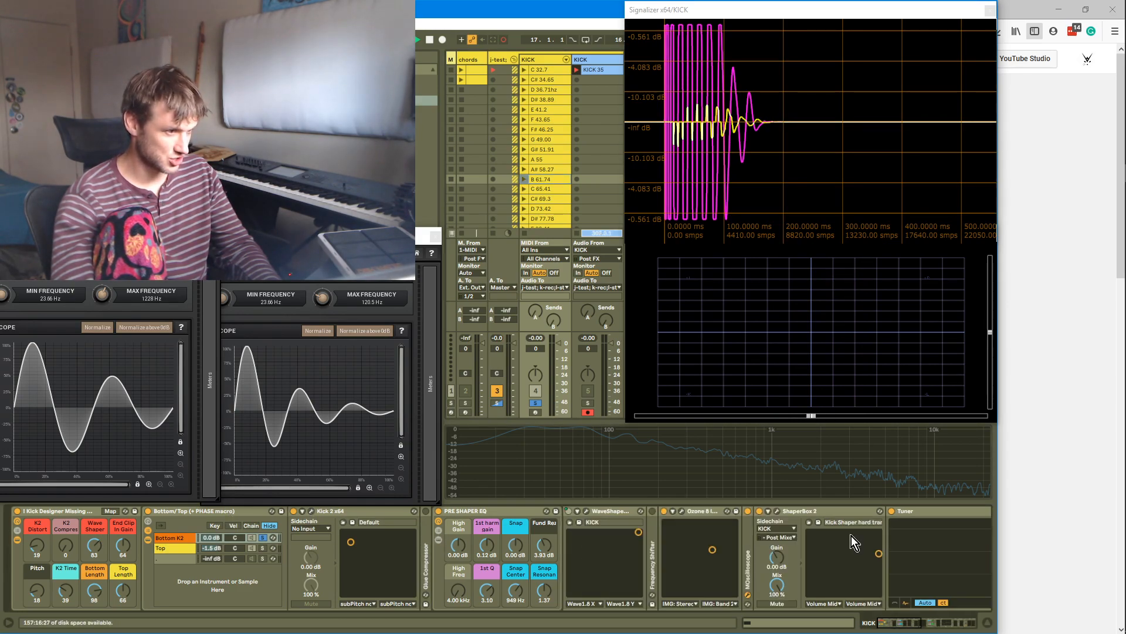
Open the ShaperBox 2 plugin window and reposition it above the device chain
left_click(779, 513)
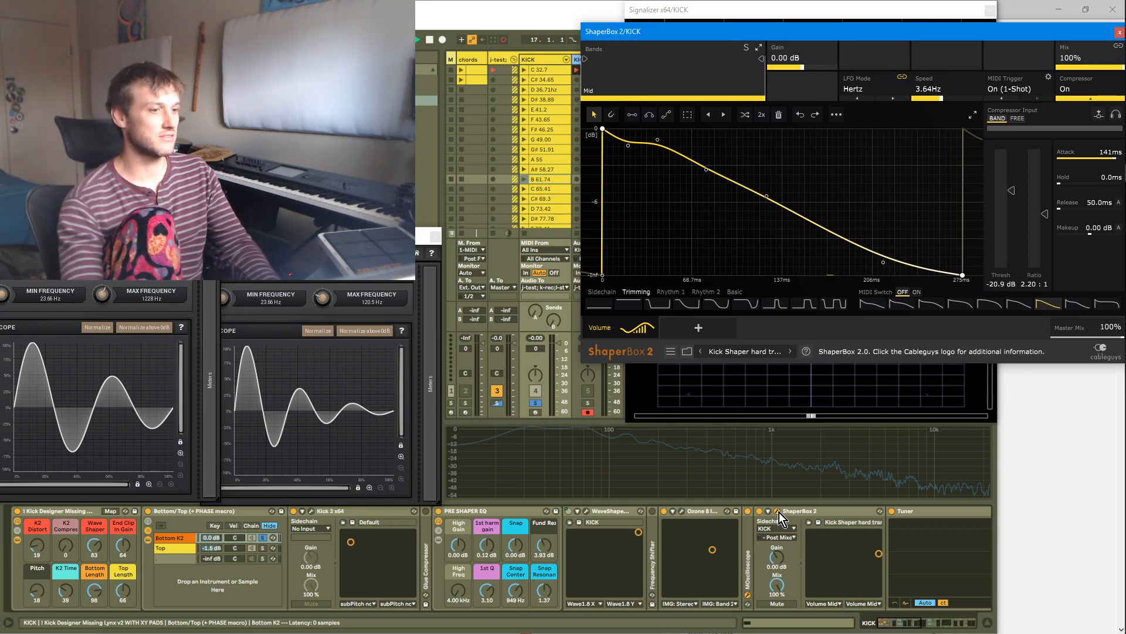
left_click(765, 511)
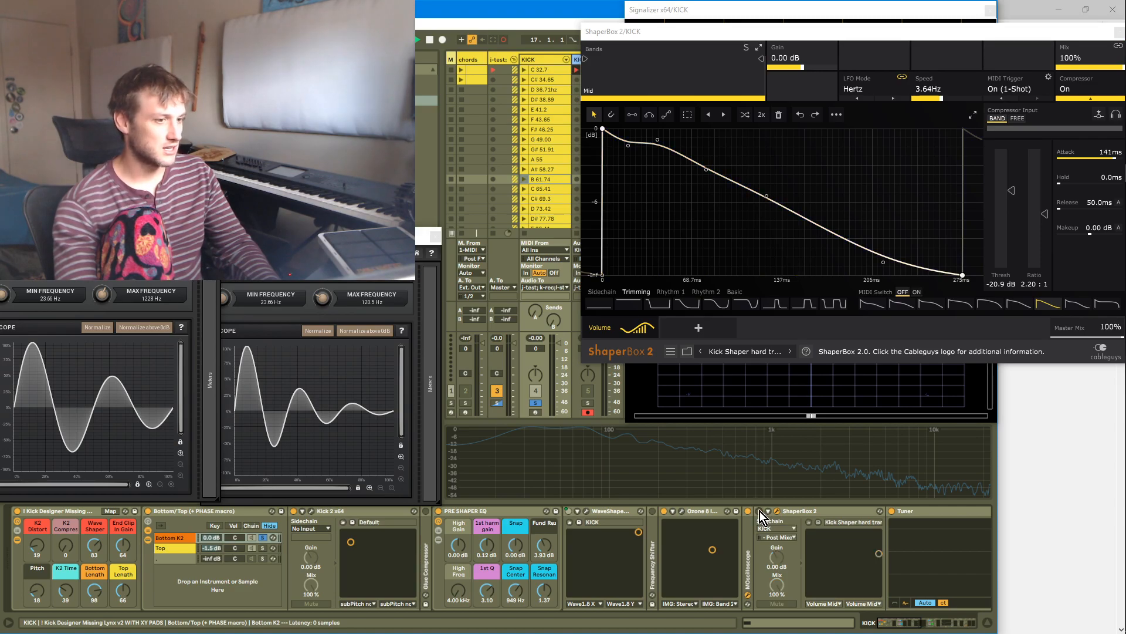
left_click_drag(805, 37, 611, 386)
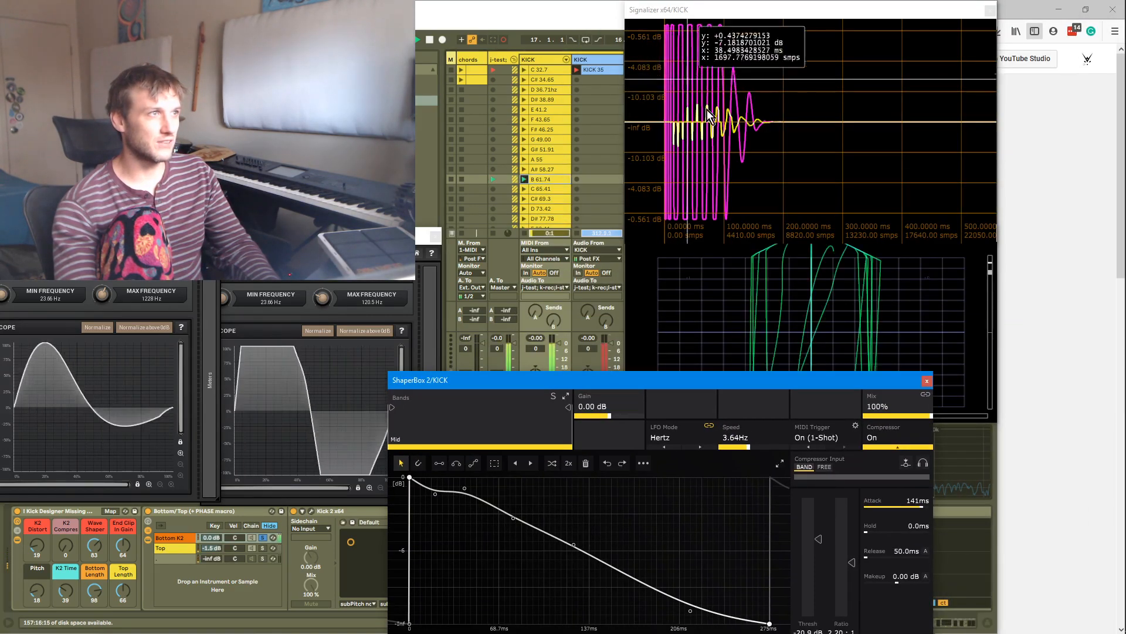
left_click_drag(547, 374, 291, 76)
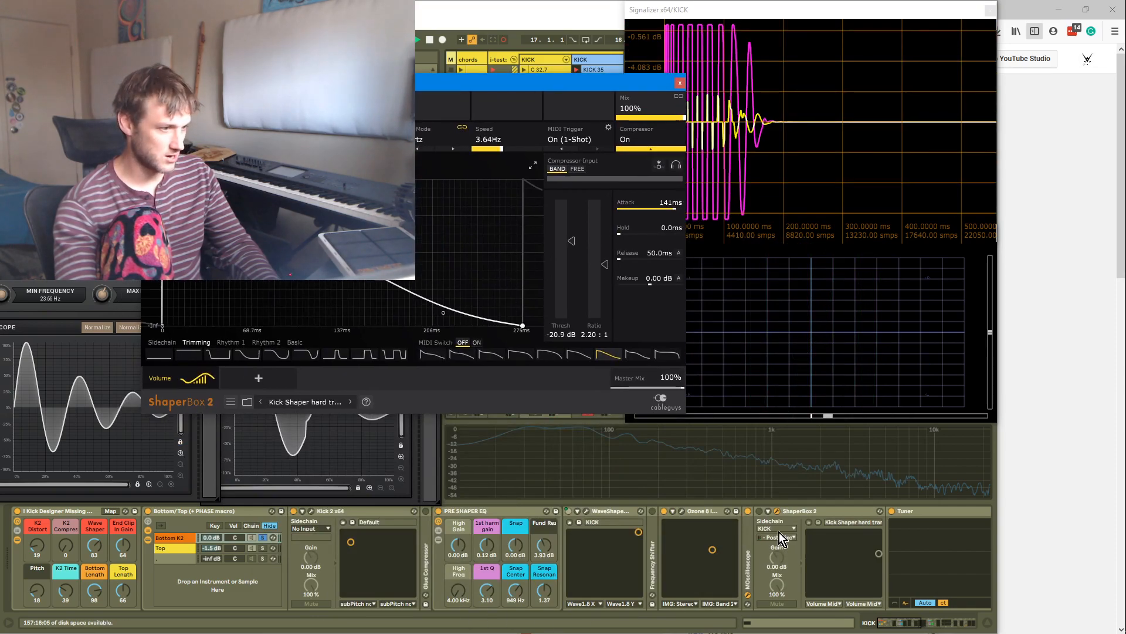
Adjust the Bottom Length macro to 63
left_click(755, 513)
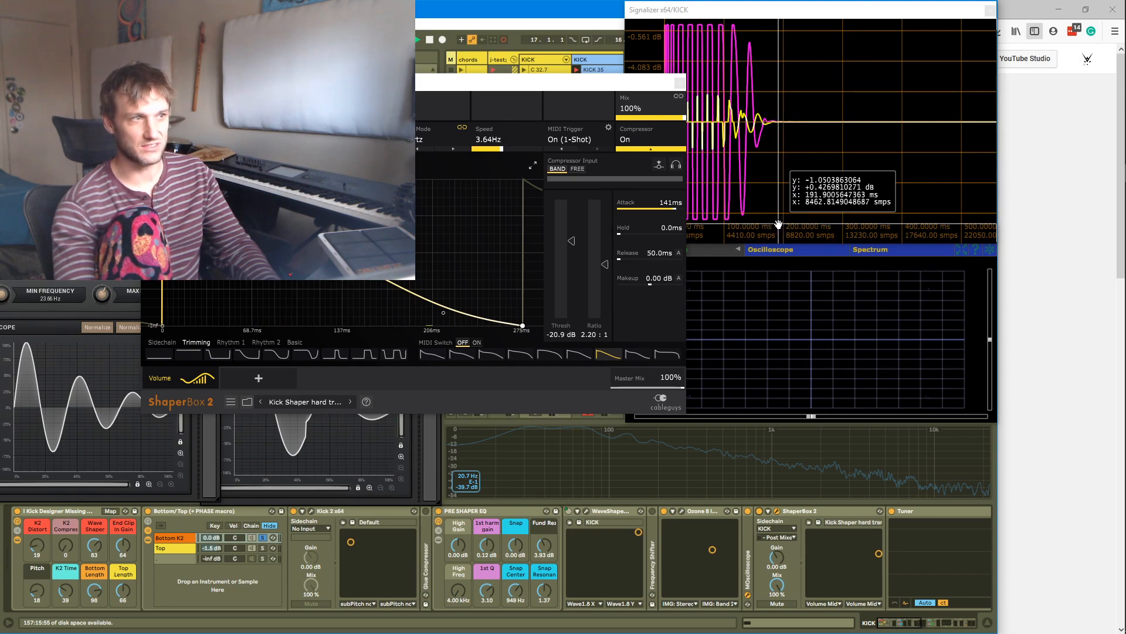
left_click(328, 440)
left_click_drag(100, 586, 100, 599)
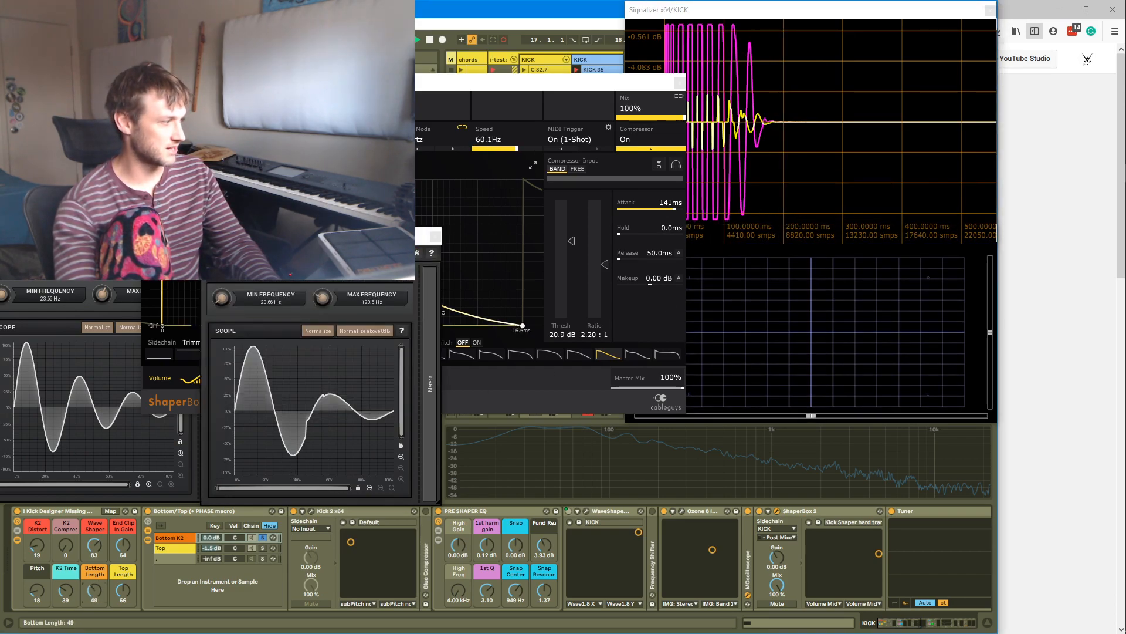
mouse_move(94, 590)
left_mouse_down()
mouse_move(95, 625)
mouse_move(97, 585)
left_mouse_up()
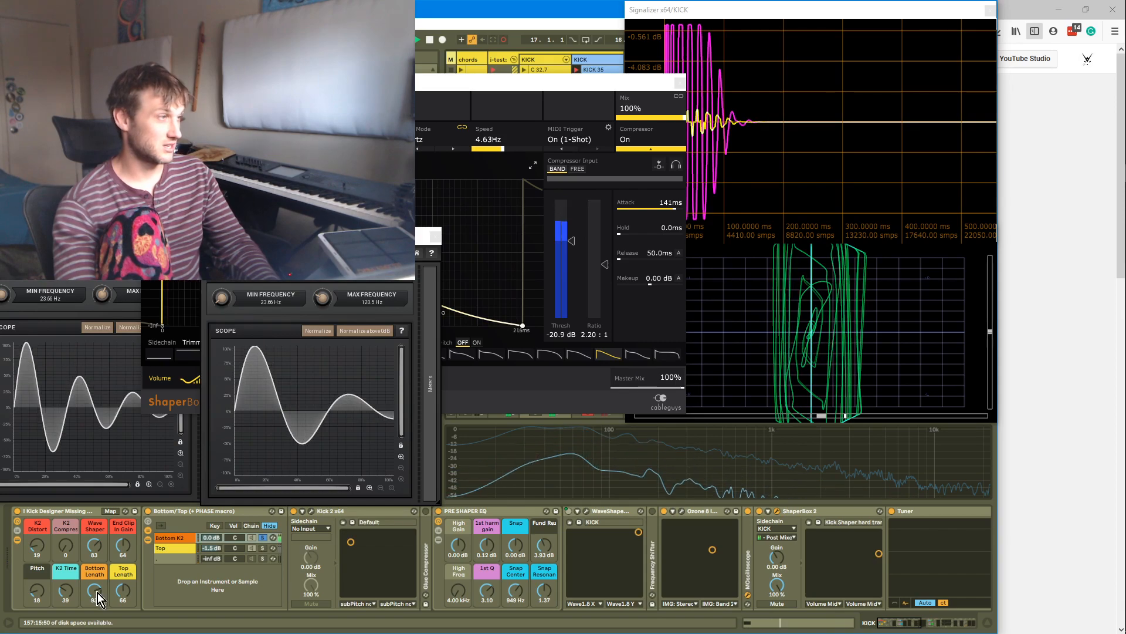
Move the MOscilloscope window aside and try several ShaperBox preset curve shapes, ending on a rounded decay curve
left_click_drag(311, 237, 919, 295)
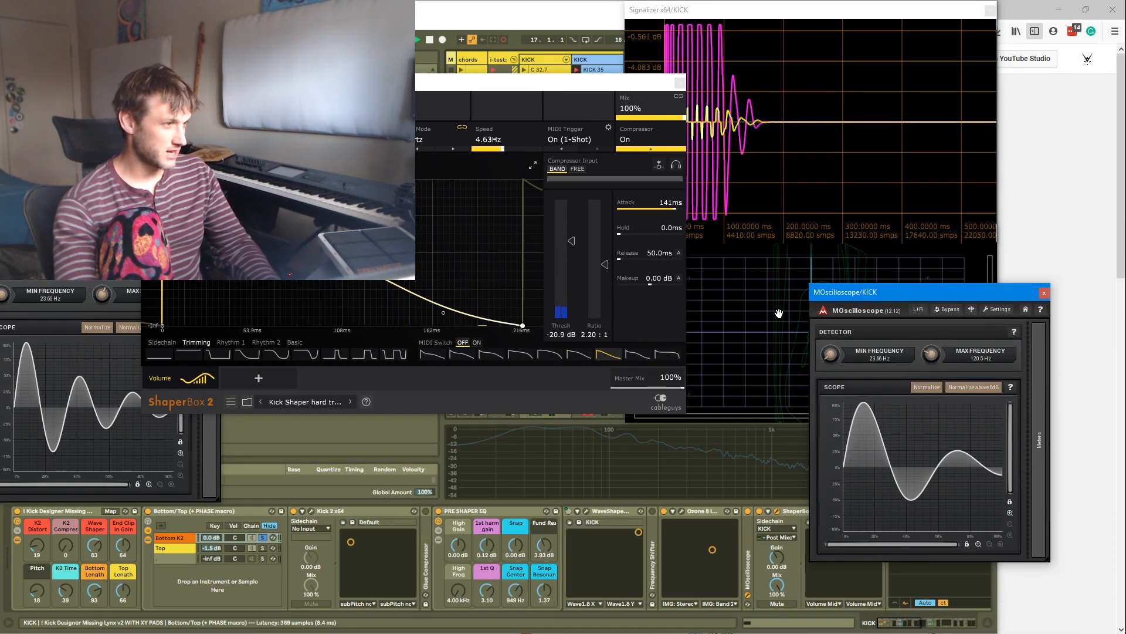
left_click(670, 357)
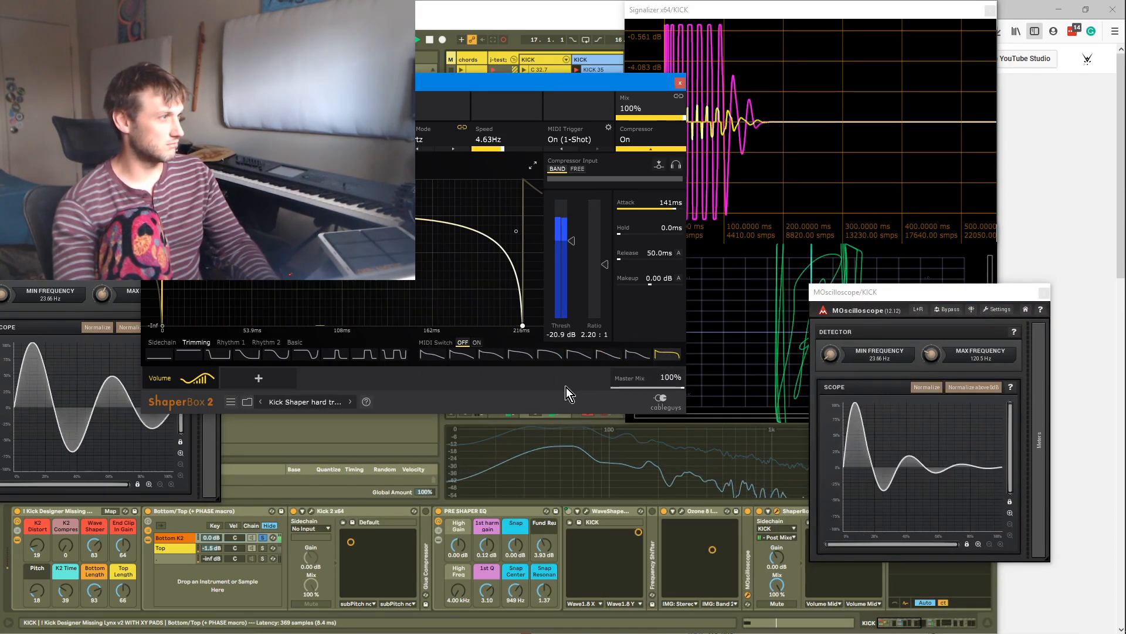
left_click(546, 356)
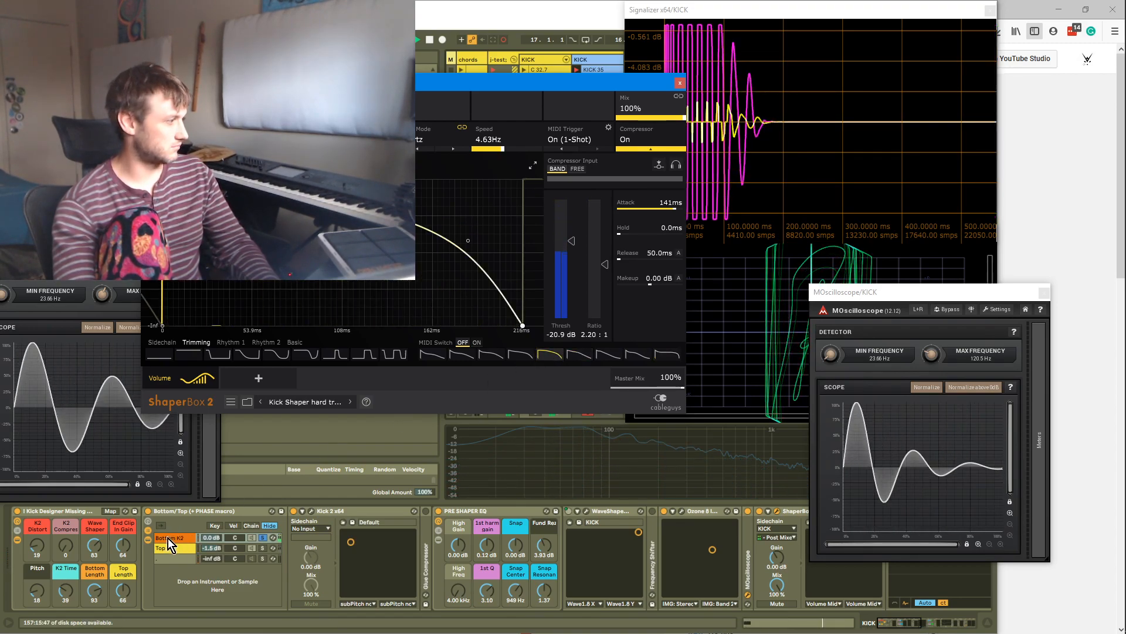
left_click_drag(94, 592, 96, 595)
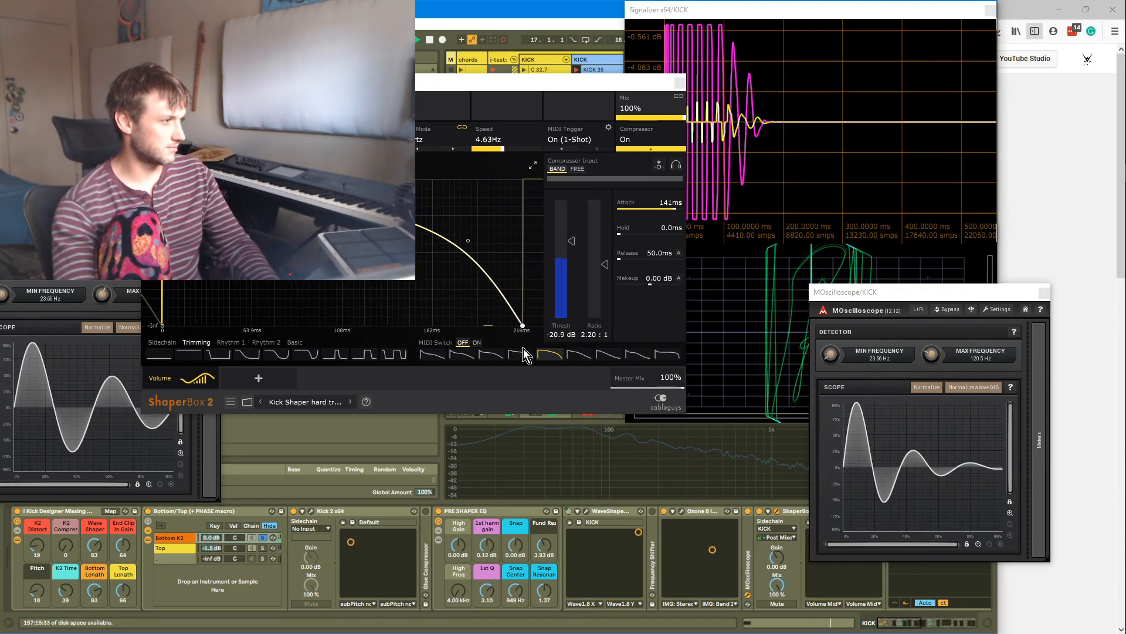
left_click(462, 354)
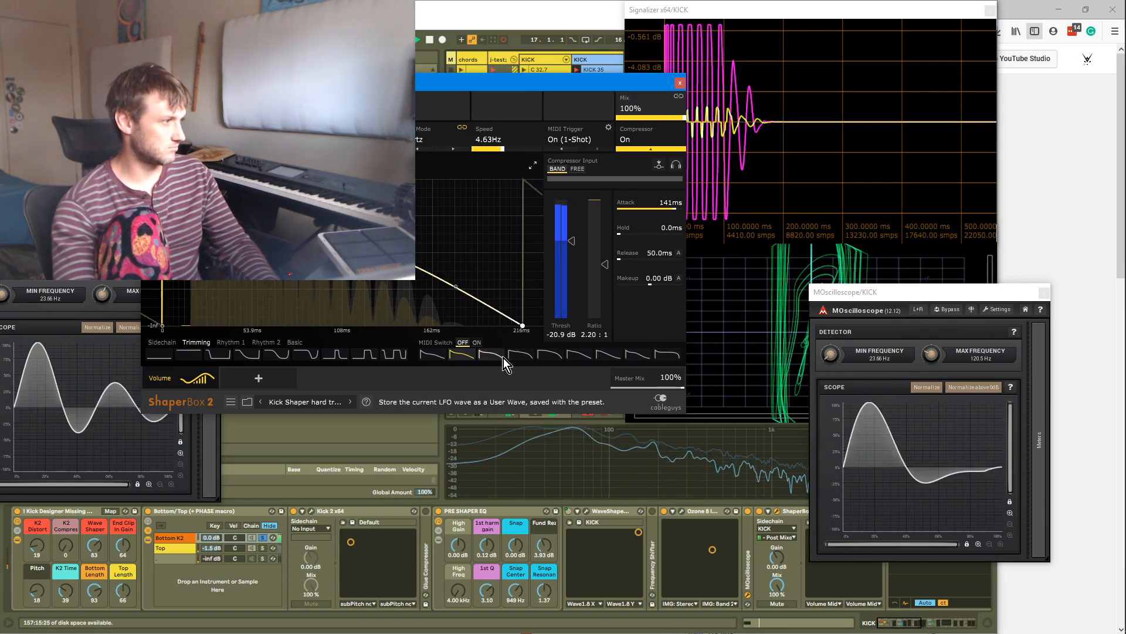
left_click(666, 355)
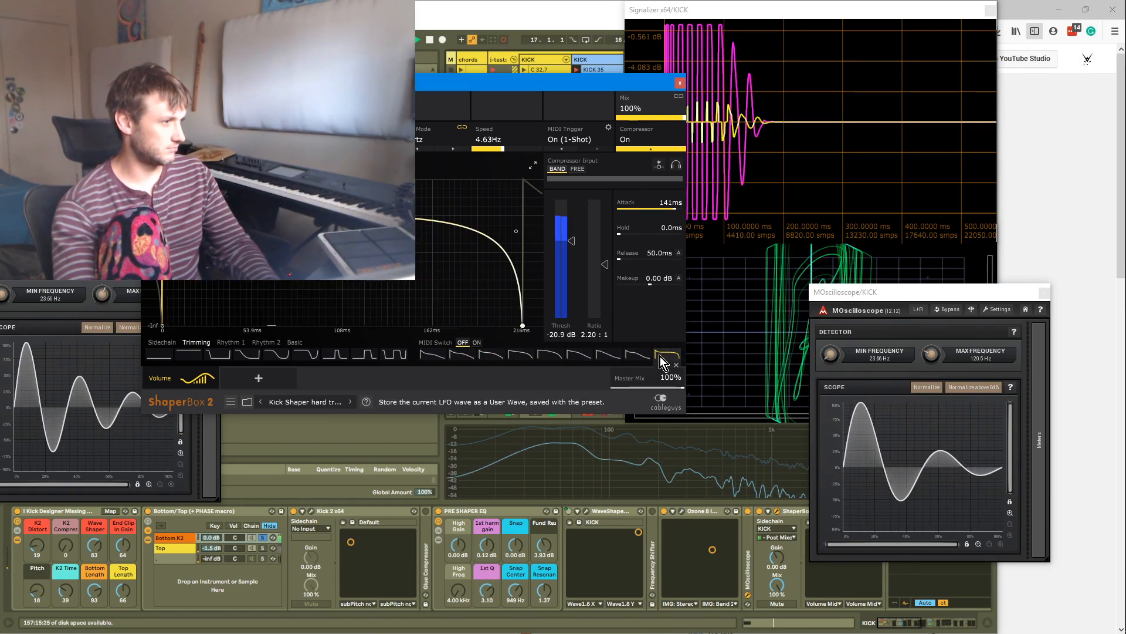
left_click(576, 355)
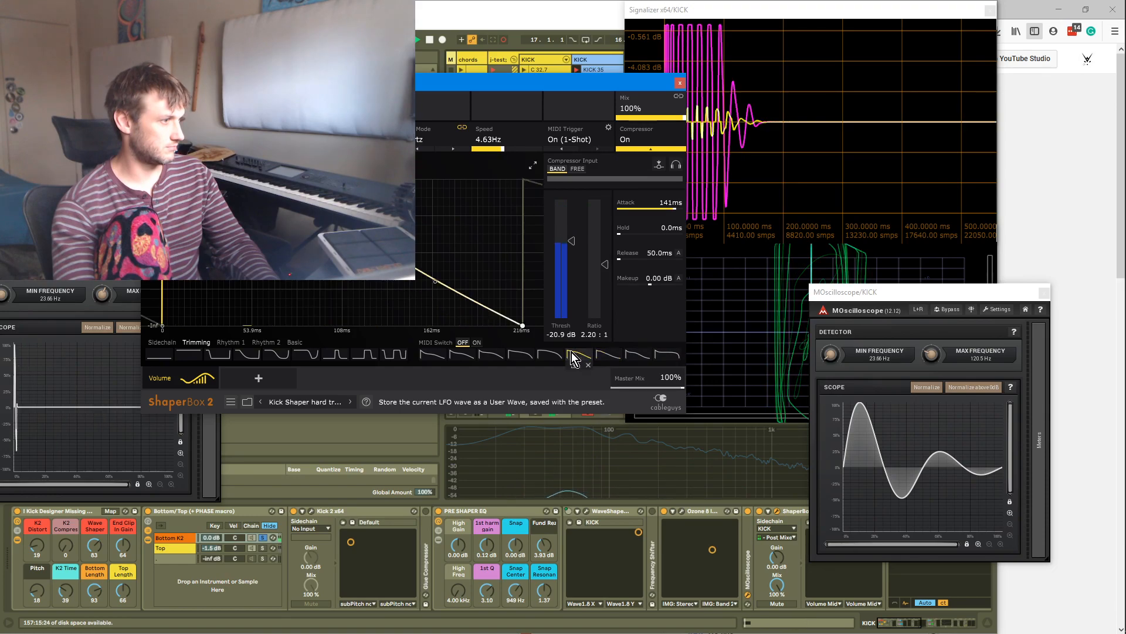
left_click(550, 354)
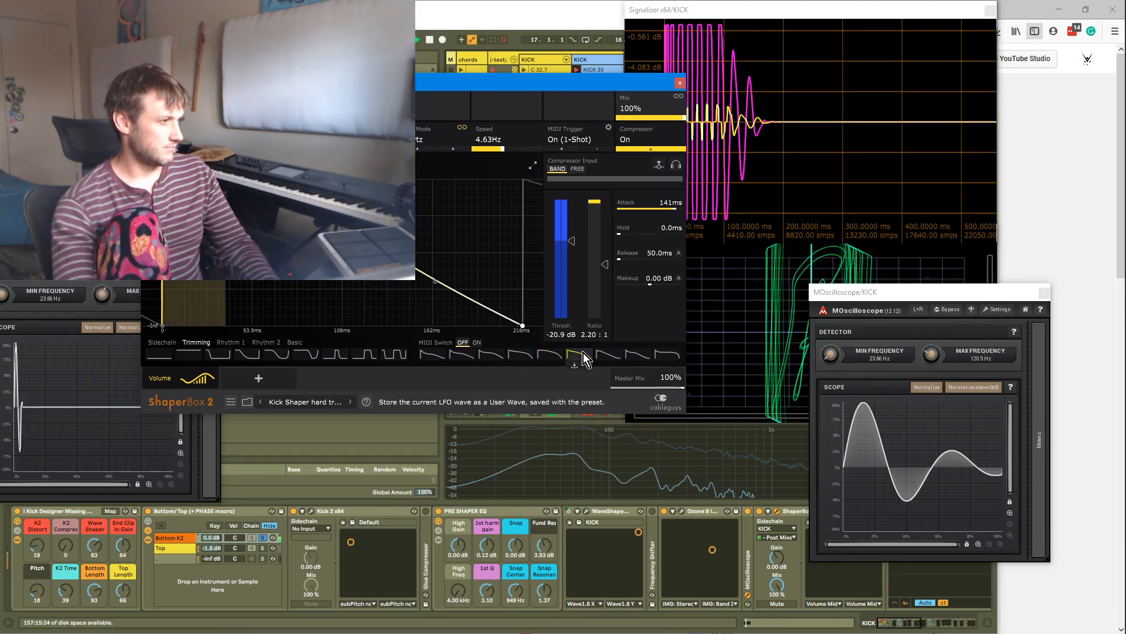
left_click(667, 355)
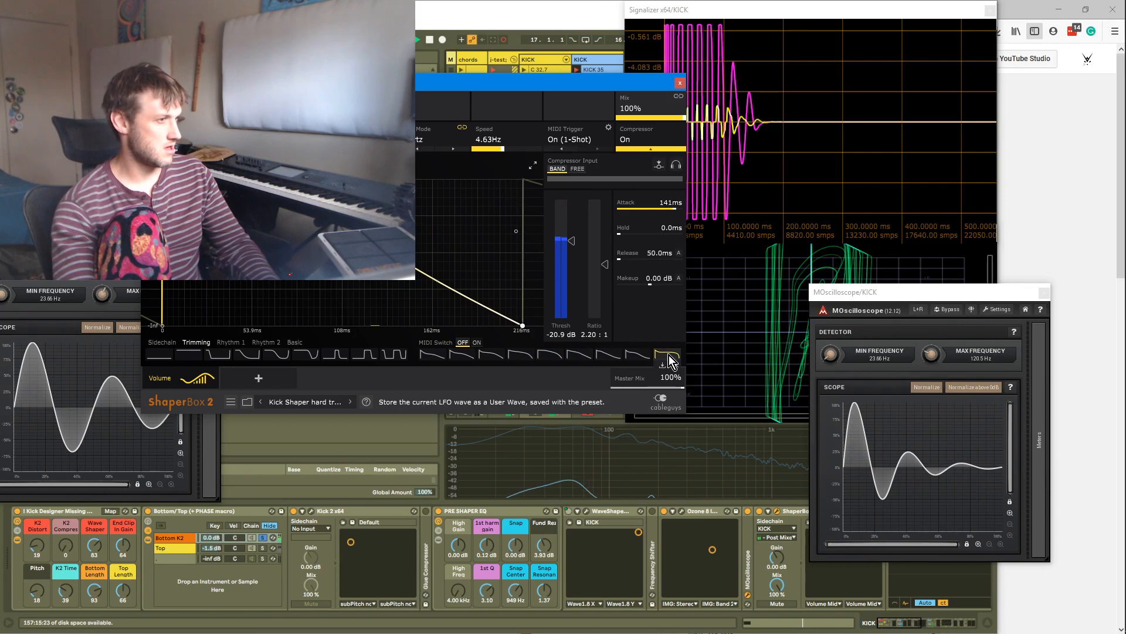
left_click(509, 356)
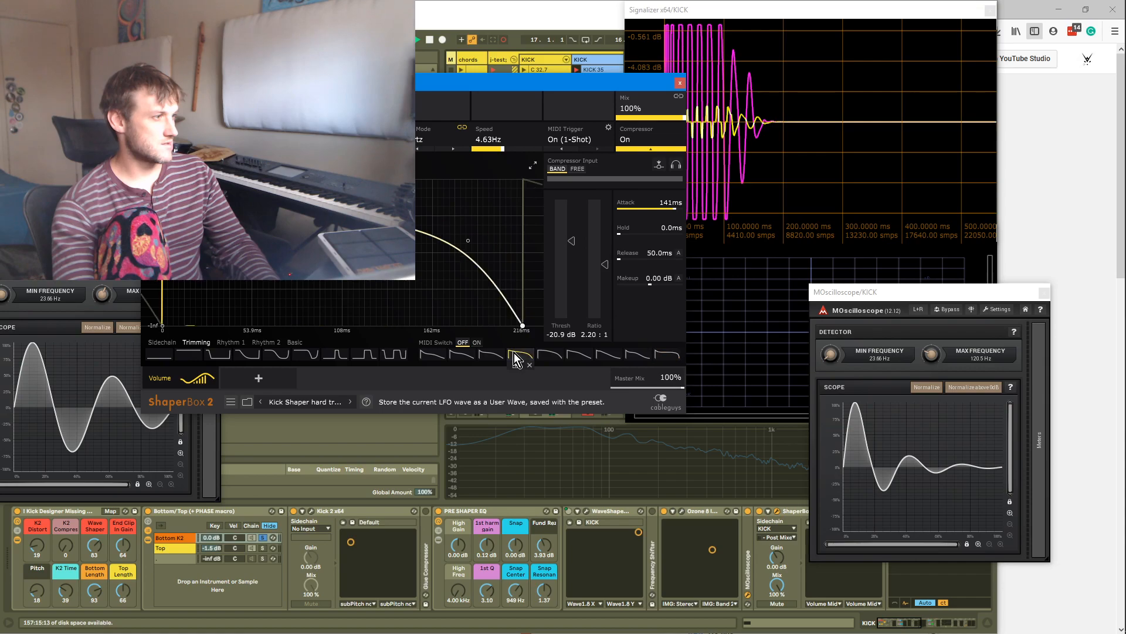
left_click(551, 355)
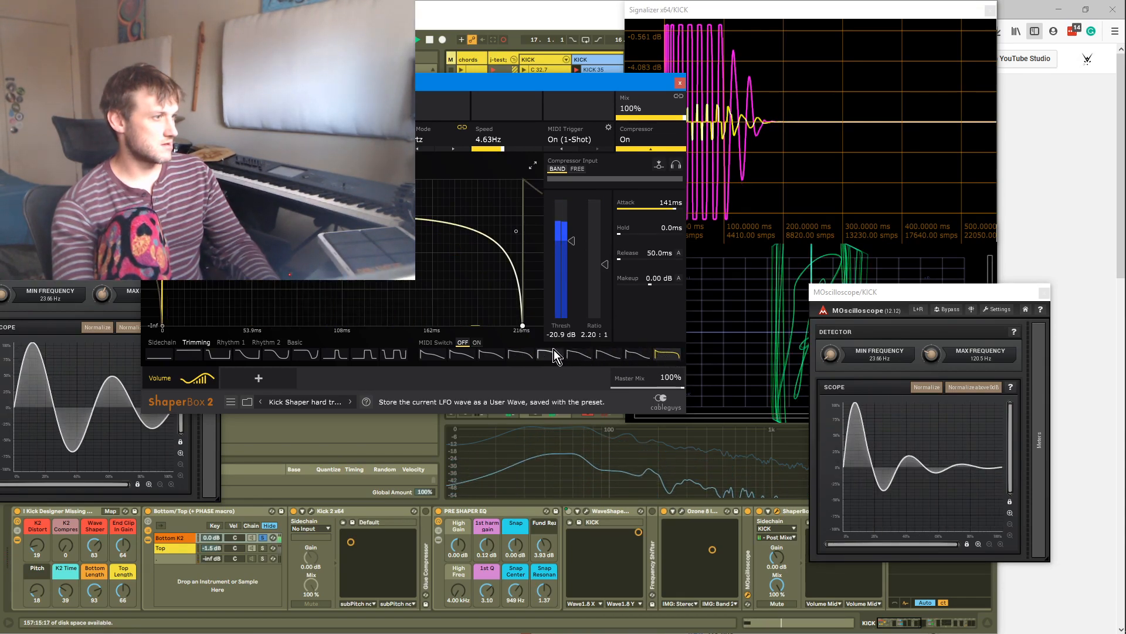
left_click(521, 355)
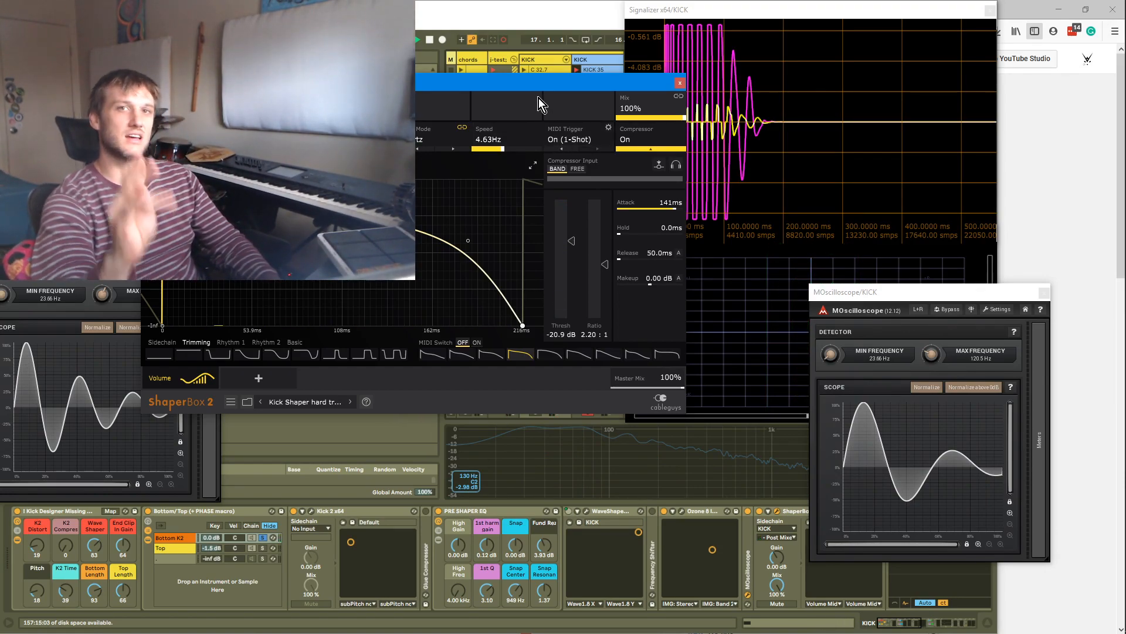
Close ShaperBox, zoom Signalizer's waveform display, and move the MOscilloscope window up beside it
left_click(680, 83)
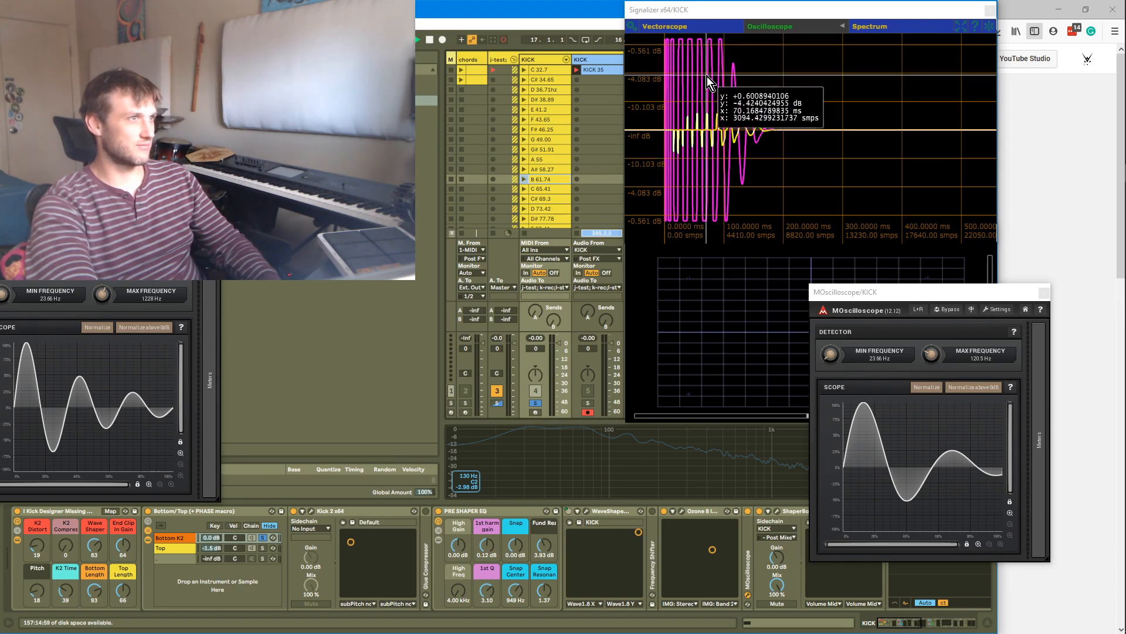
left_click(703, 8)
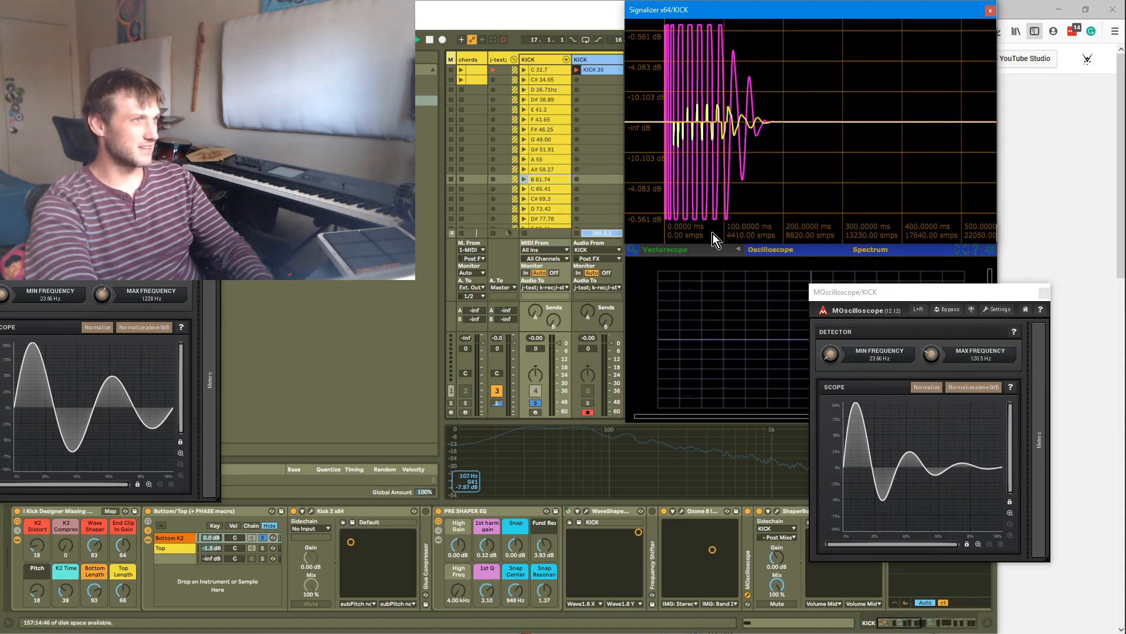
scroll(673, 80, "up", 2)
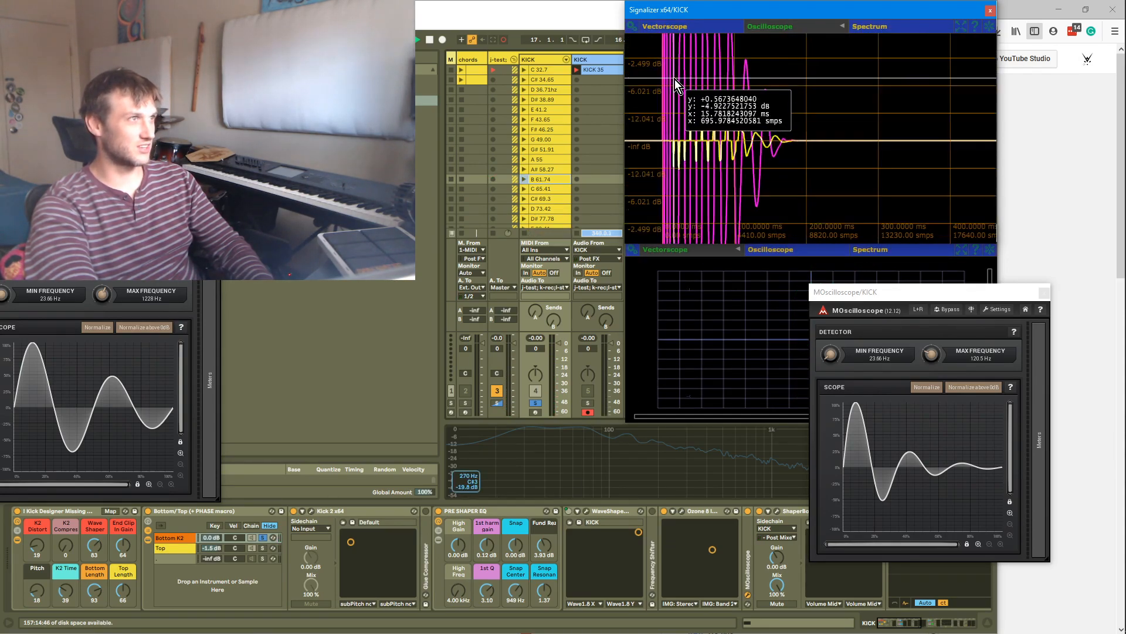
left_click_drag(935, 291, 499, 125)
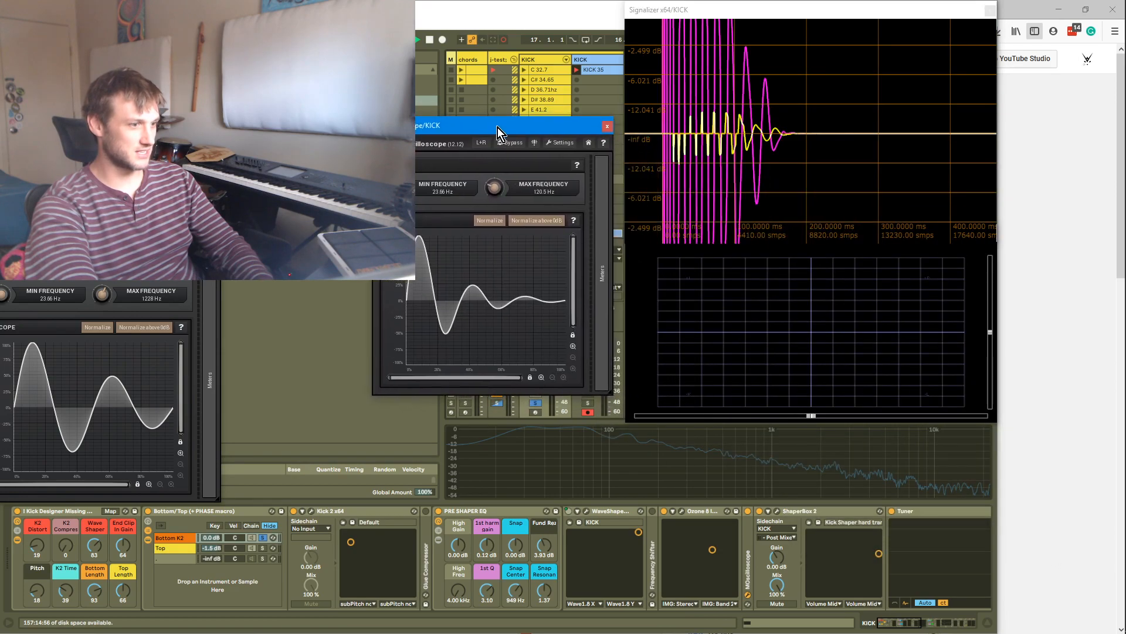
Rework the POST EQ macros: High Gain about 7.7 dB, High Freq 379 Hz, 1st harm gain 2.95 dB, 1st Q 1.68, Fund Gain 3.90 dB
mouse_move(919, 627)
left_mouse_down()
mouse_move(951, 629)
mouse_move(921, 624)
left_mouse_up()
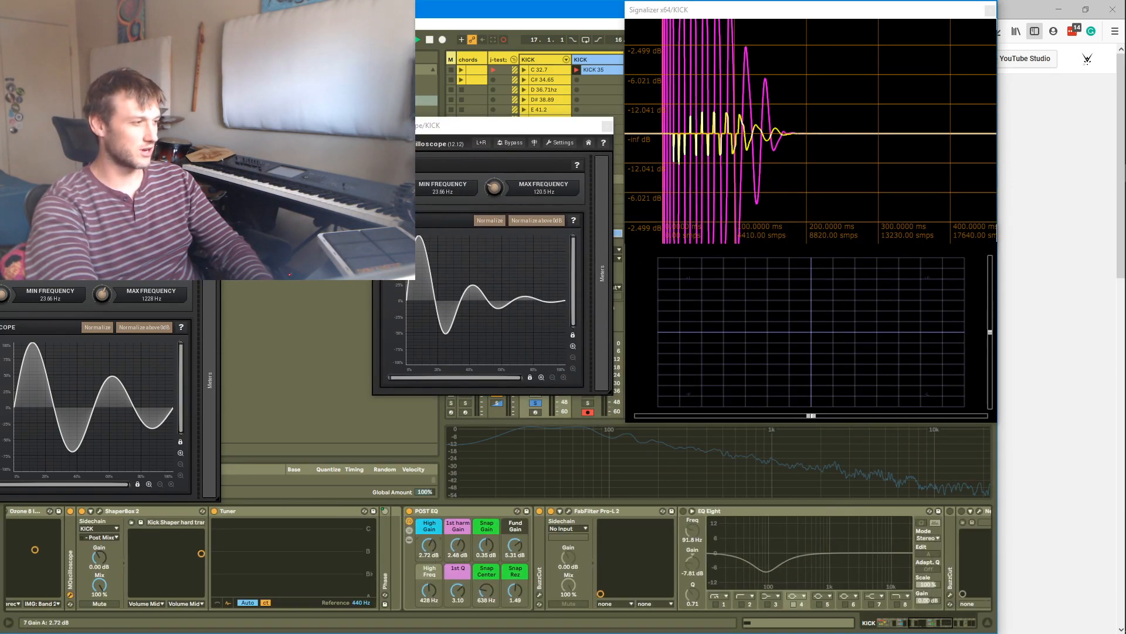
double_click(454, 553)
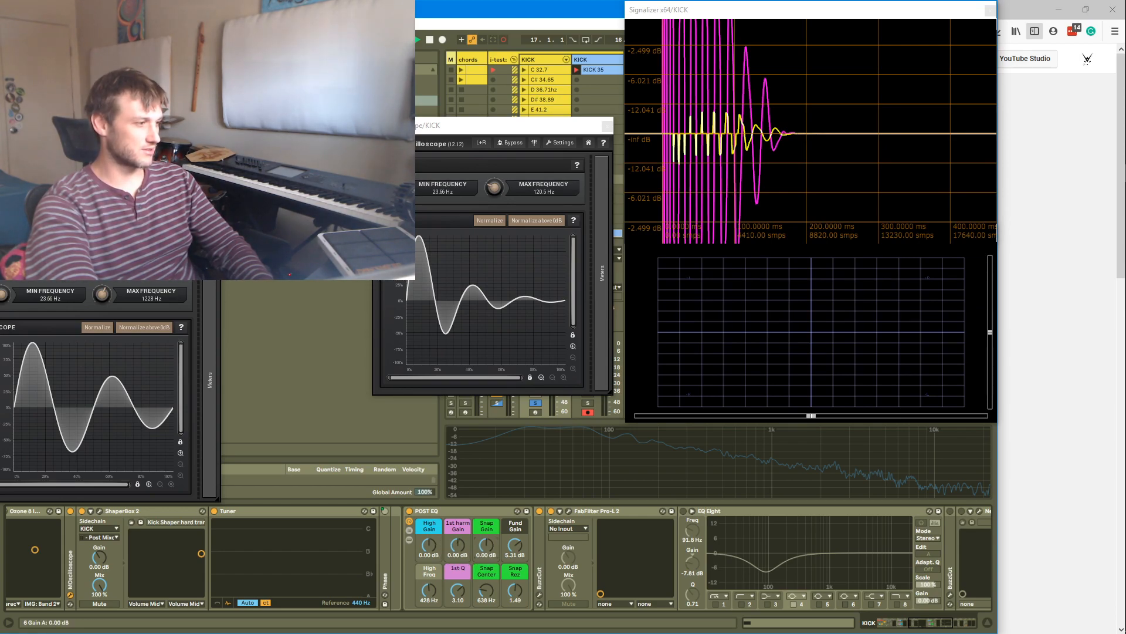
double_click(516, 547)
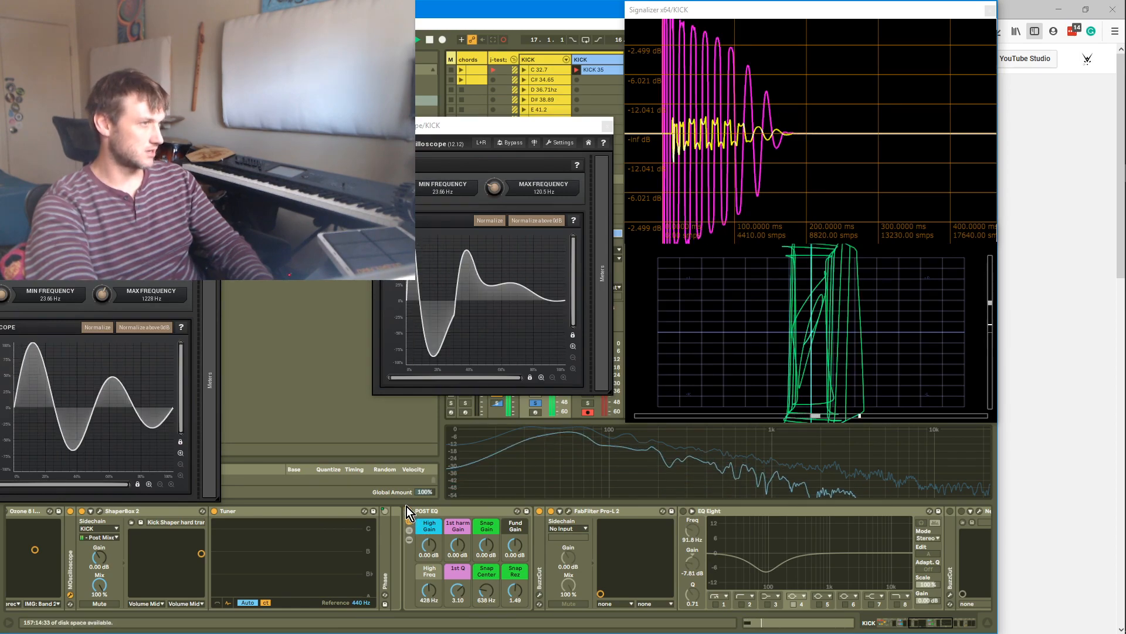
left_click_drag(457, 545, 430, 613)
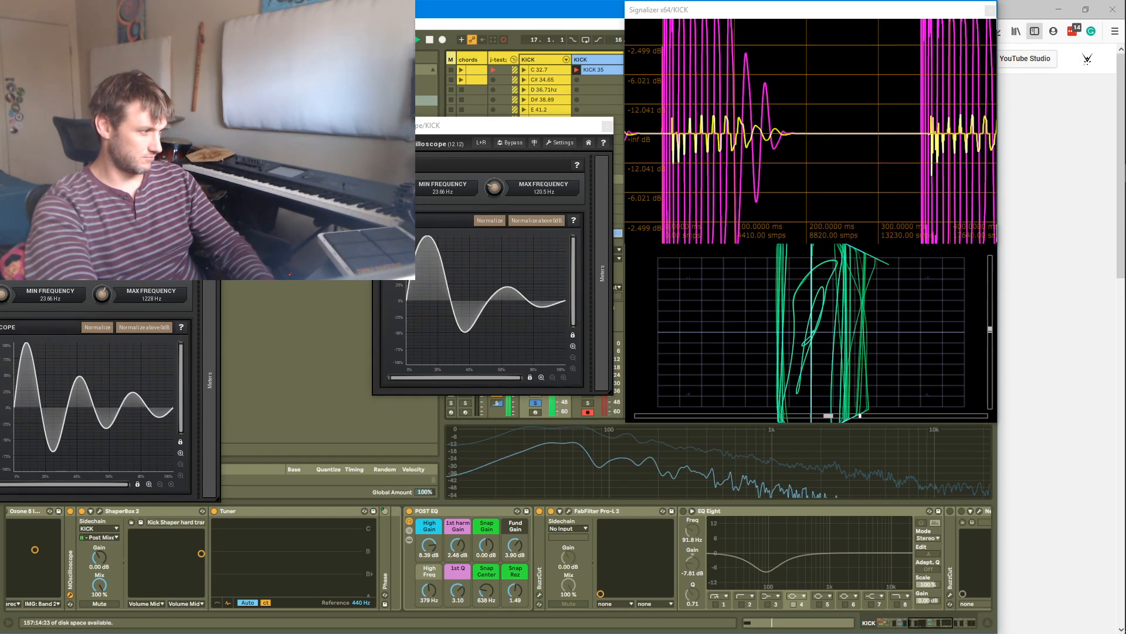
left_click_drag(434, 549, 434, 557)
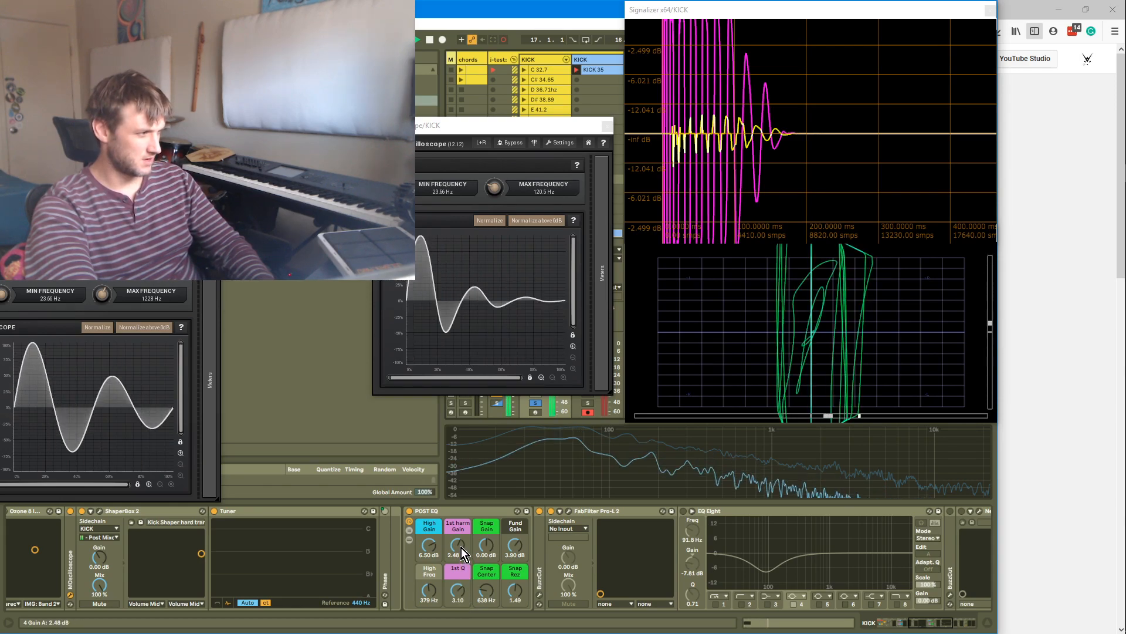
left_click(409, 541)
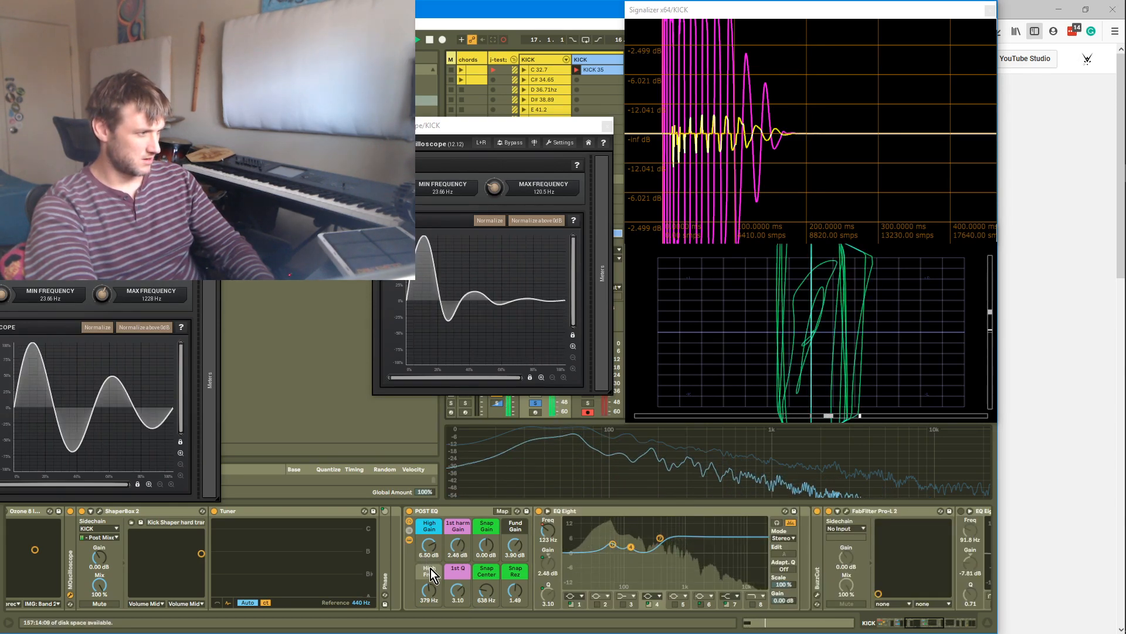
left_click_drag(457, 547, 457, 509)
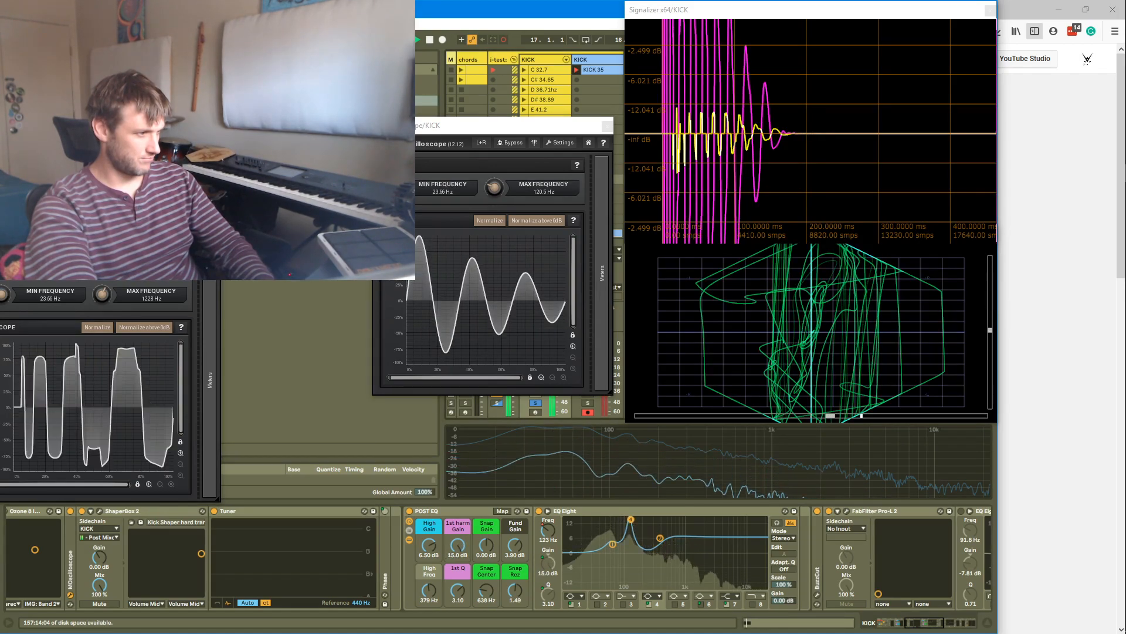
left_click_drag(457, 591, 457, 604)
left_click_drag(457, 547, 458, 582)
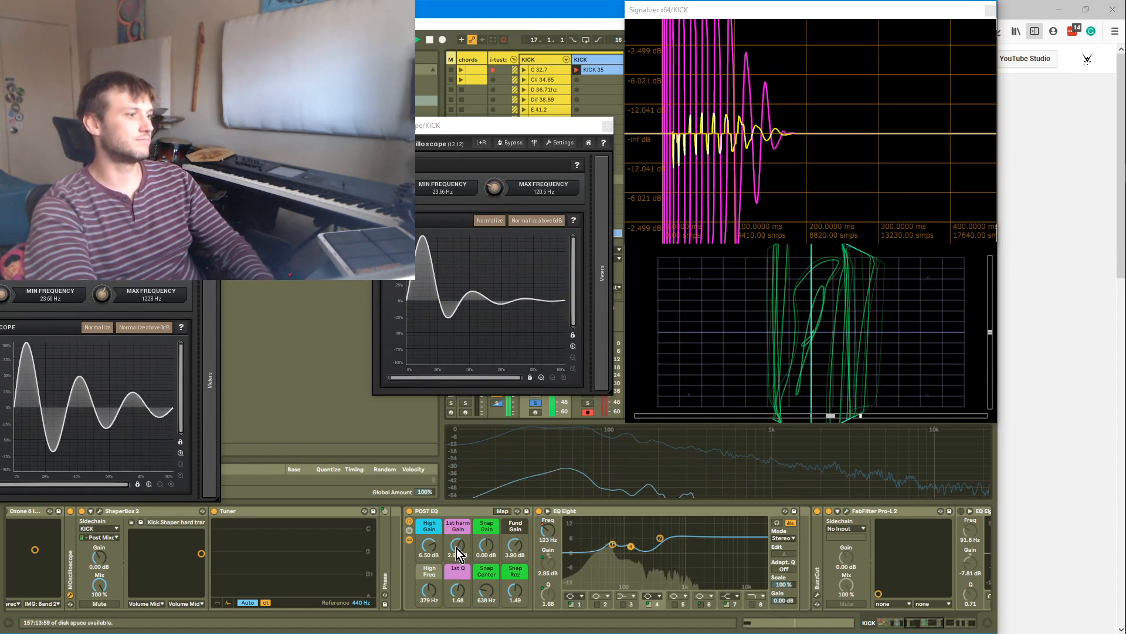
left_click_drag(429, 544, 429, 542)
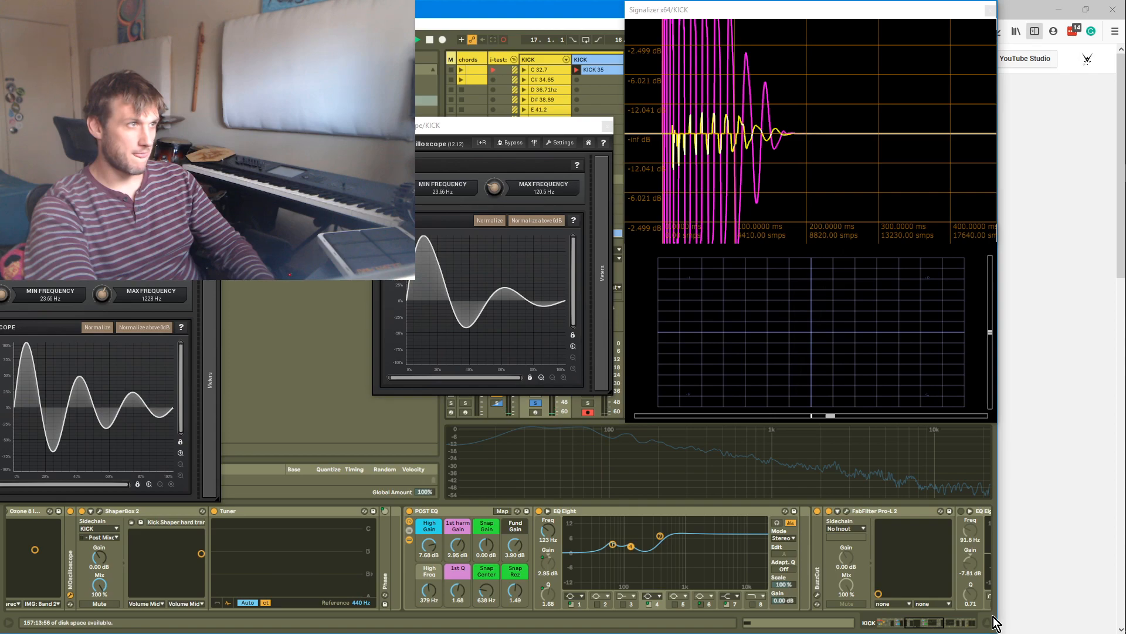
Open the Ozone Imager plugin, start playback, and widen the upper bands to Band 3 width 34.2 and Band 4 width 36.7
left_click_drag(927, 622, 871, 626)
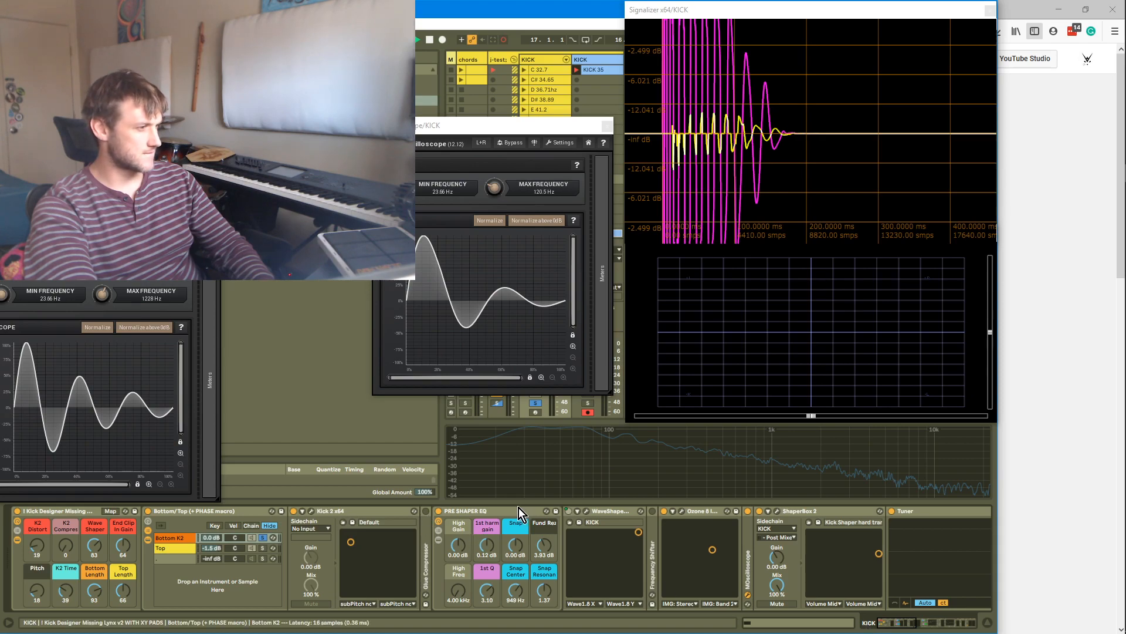
left_click(681, 512)
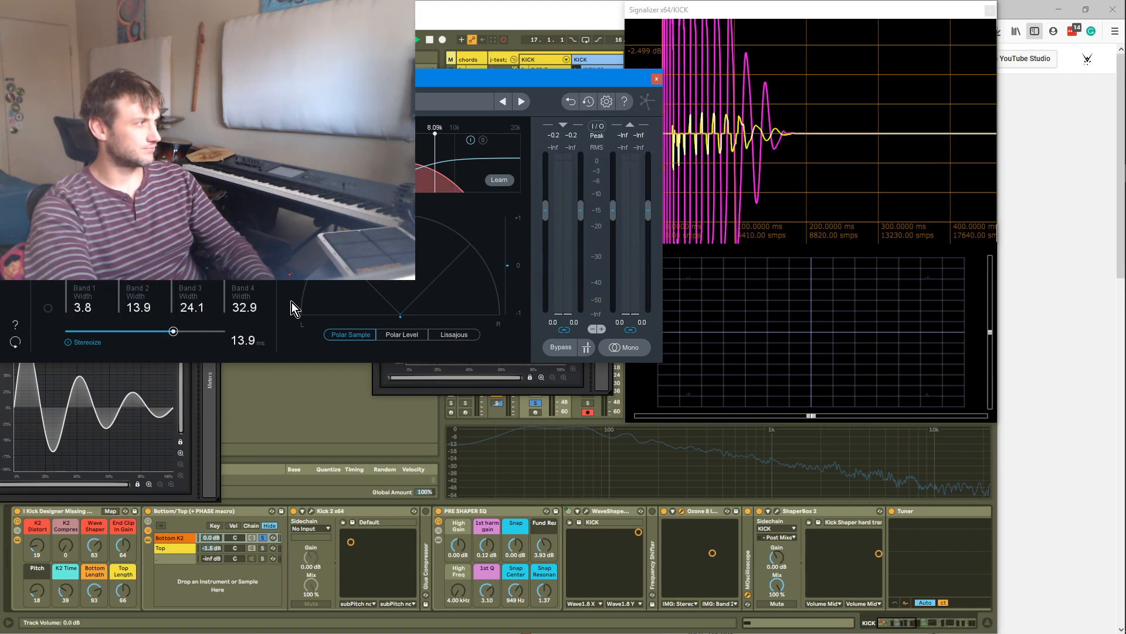
left_click(700, 478)
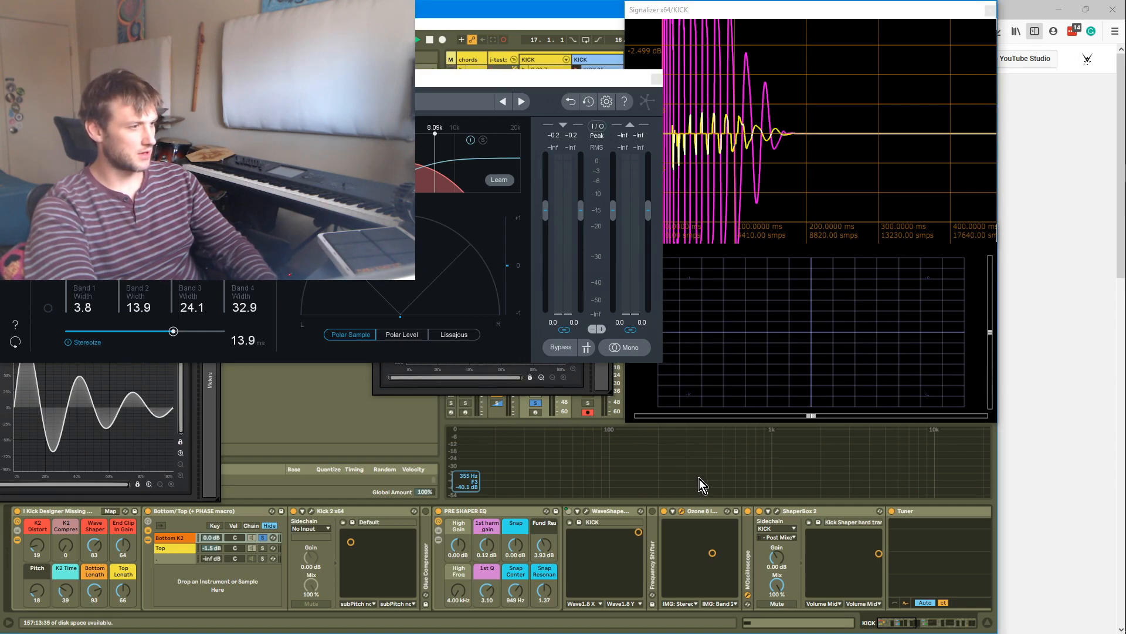
key("space")
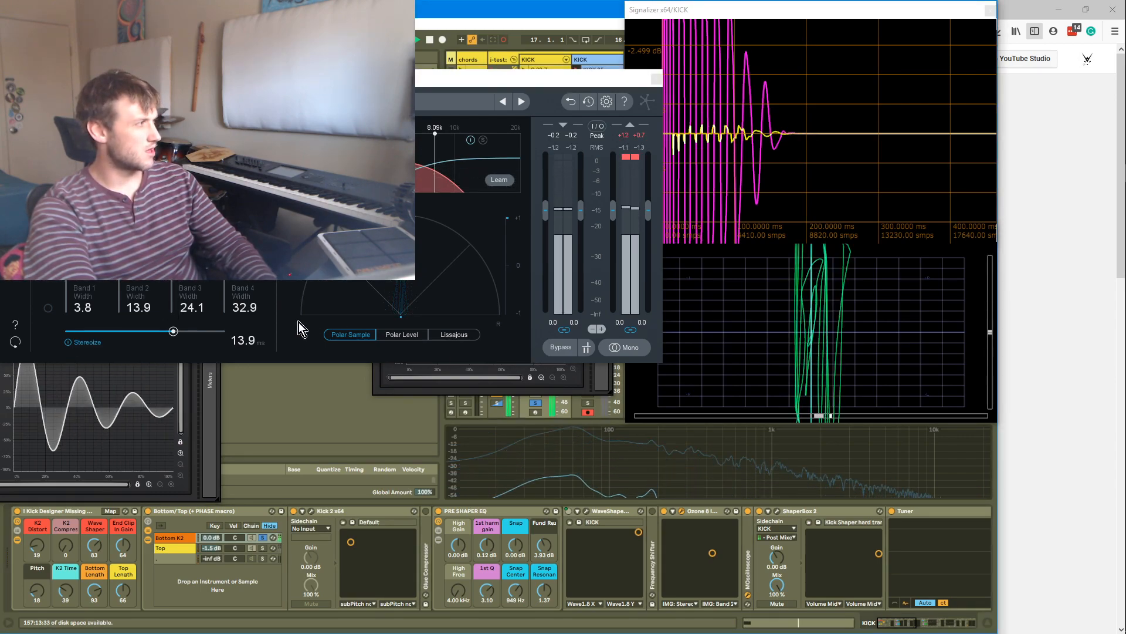
left_click_drag(172, 254, 224, 240)
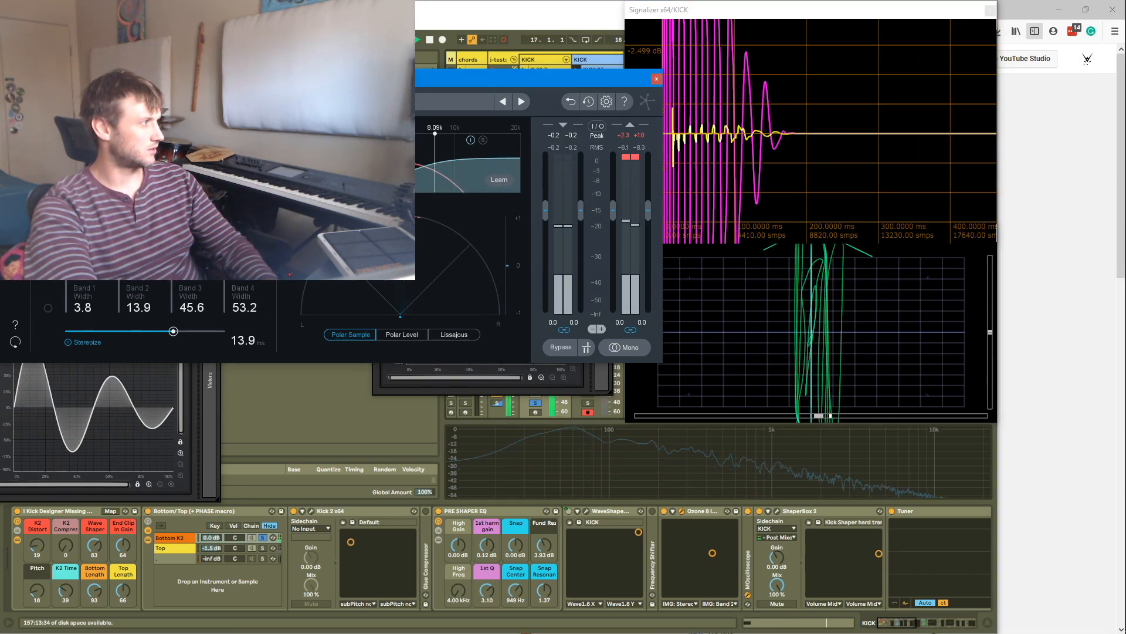
left_click(605, 469)
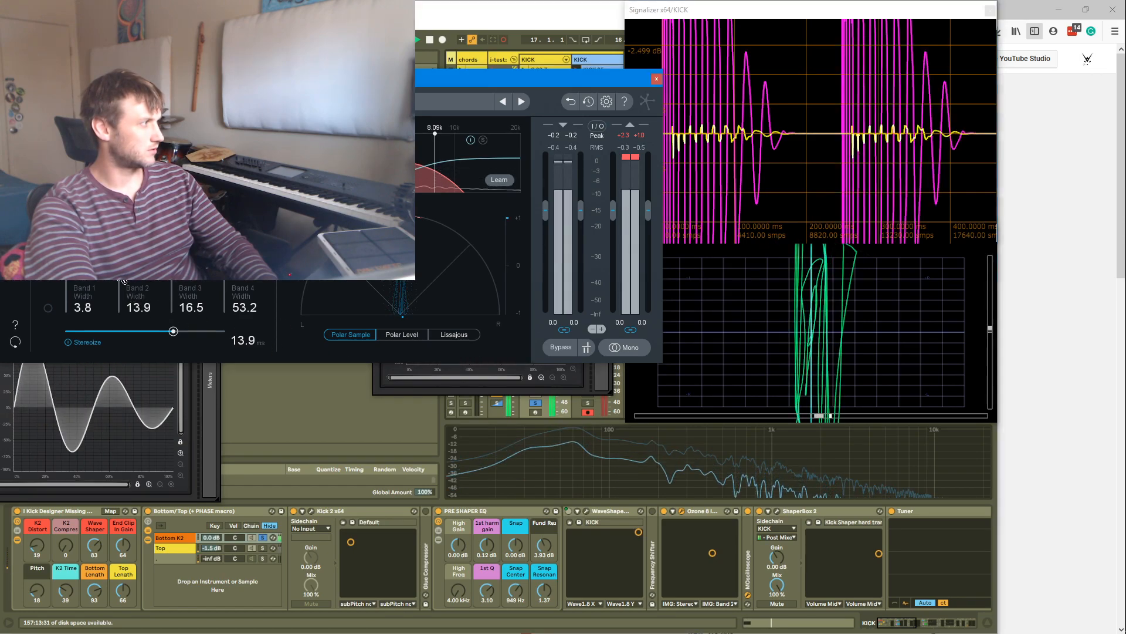
left_click_drag(118, 259, 119, 268)
left_click(474, 439)
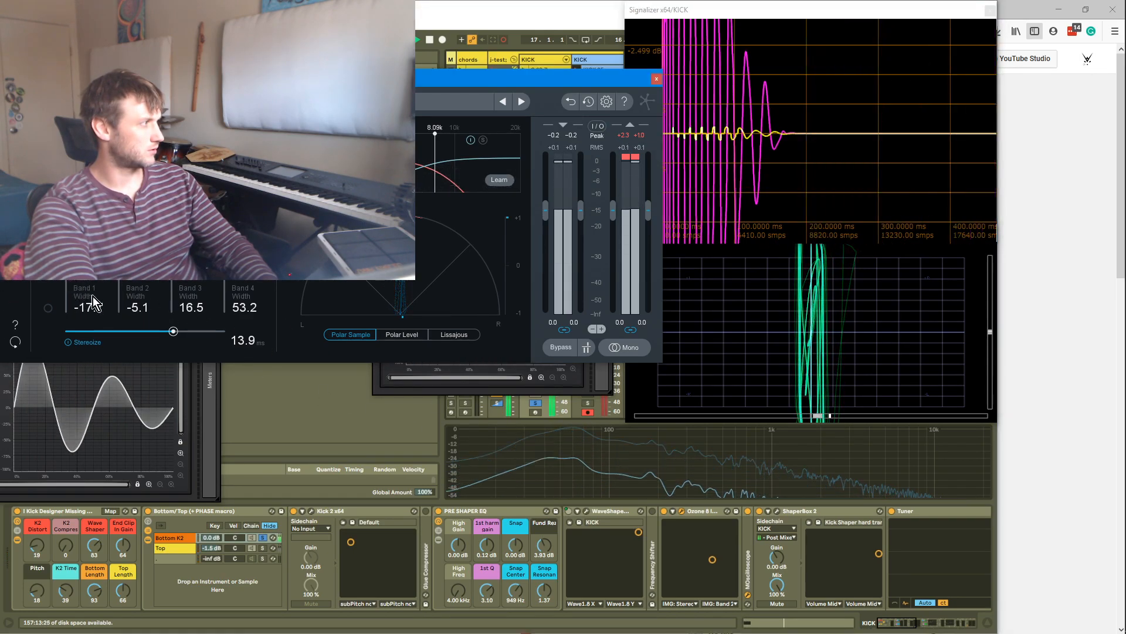
left_click_drag(171, 257, 172, 249)
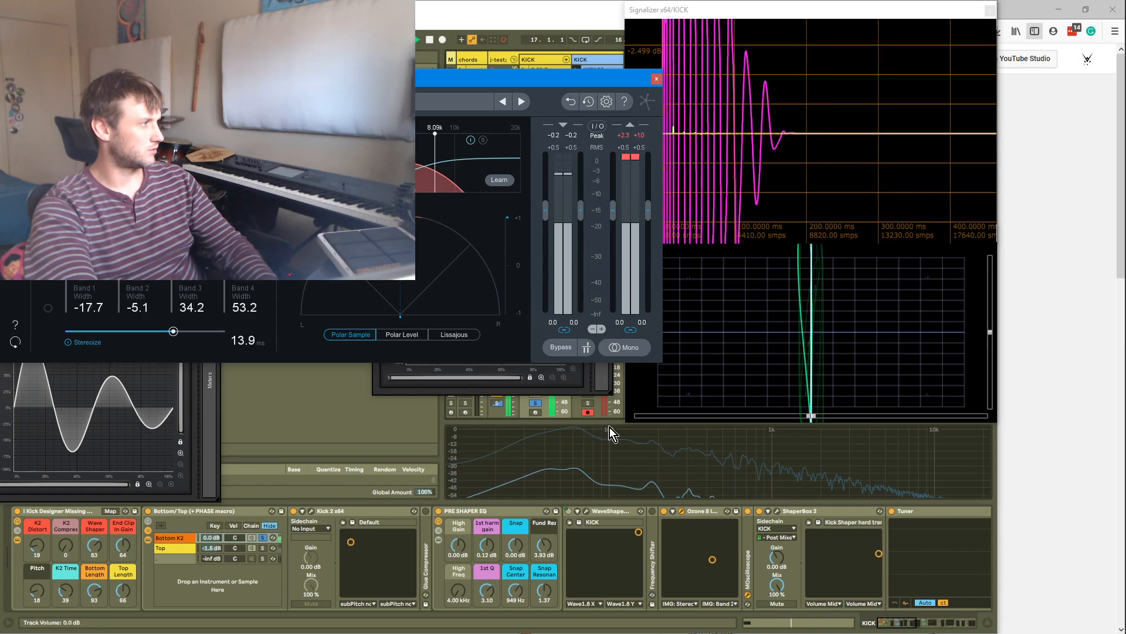
left_click(576, 422)
left_click_drag(223, 298, 222, 359)
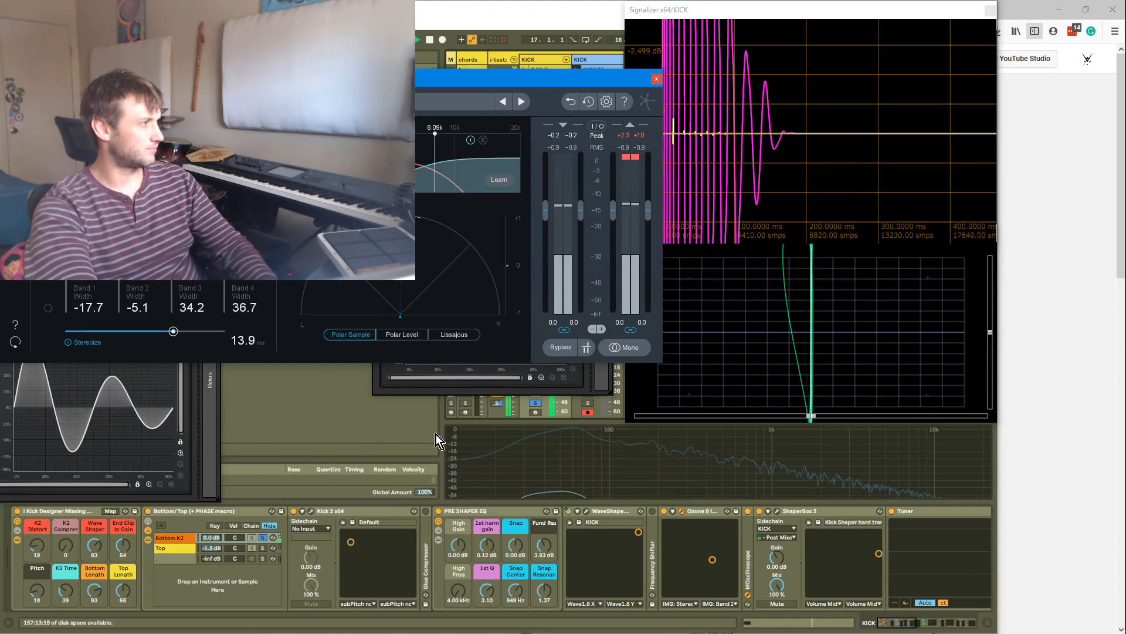
Set Ozone Imager's Band 1 width to 6.3, Band 2 to 9.2 and Stereoize to 11.5 ms, then close it
left_click(221, 361)
mouse_move(125, 281)
left_mouse_down()
mouse_move(145, 284)
mouse_move(131, 280)
left_mouse_up()
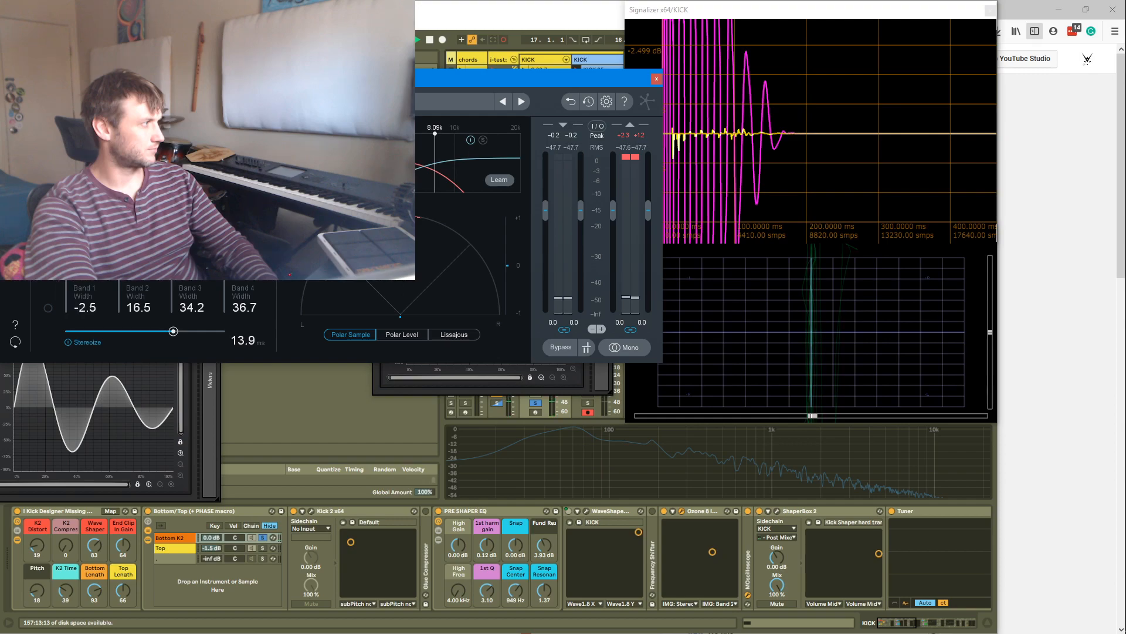
left_click_drag(68, 267, 67, 270)
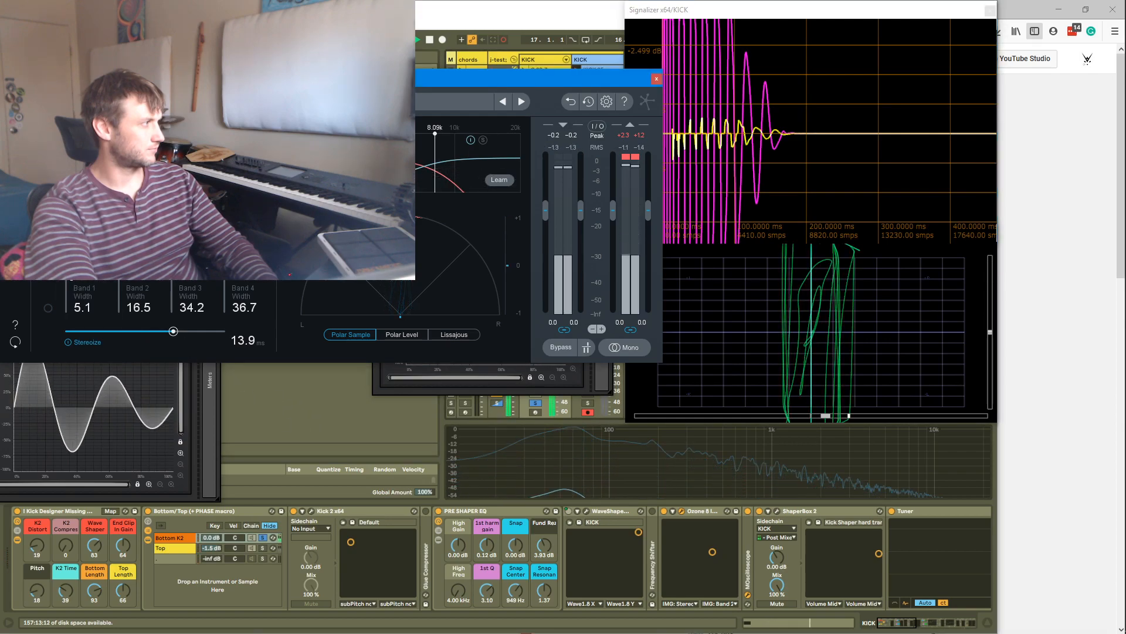
left_click(270, 414)
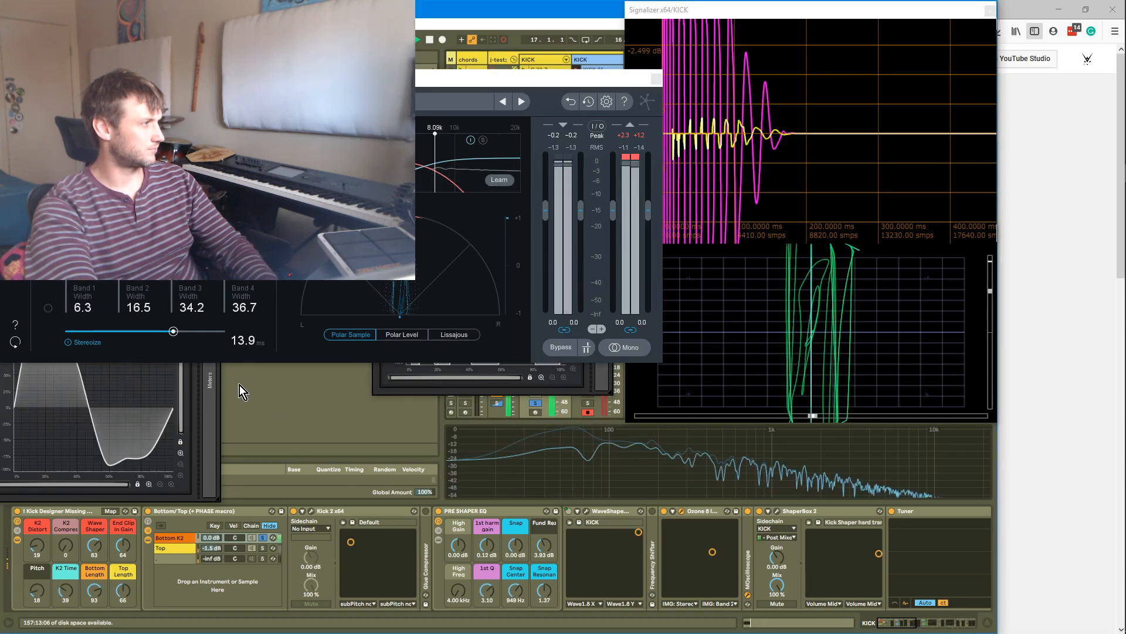
mouse_move(639, 531)
left_mouse_down()
mouse_move(624, 548)
mouse_move(640, 532)
left_mouse_up()
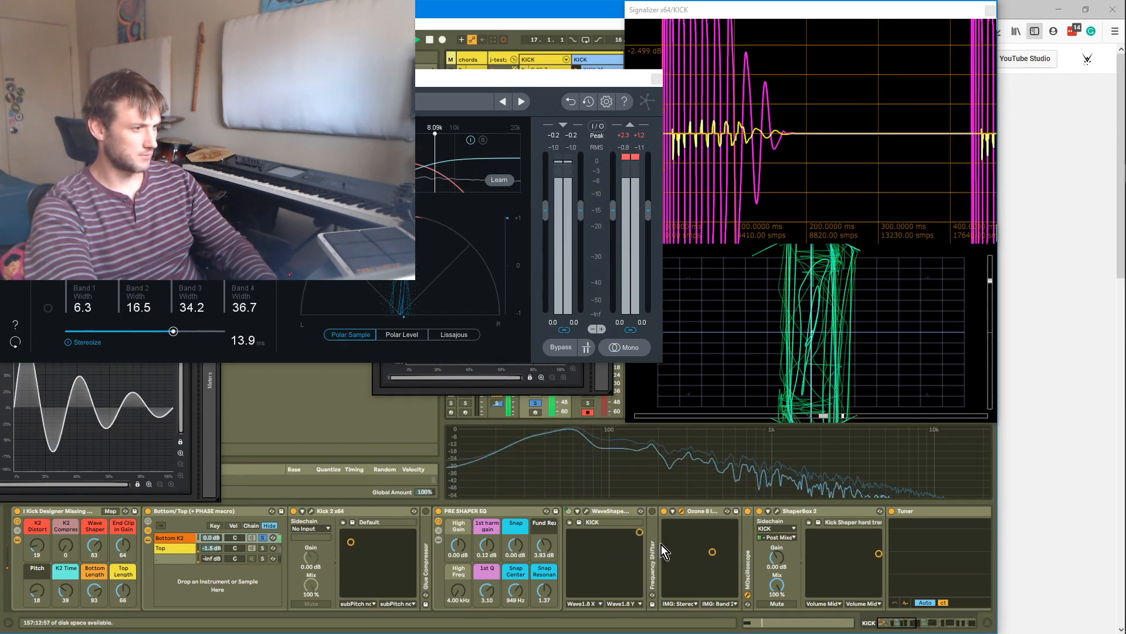
mouse_move(713, 552)
left_mouse_down()
mouse_move(695, 559)
mouse_move(704, 555)
left_mouse_up()
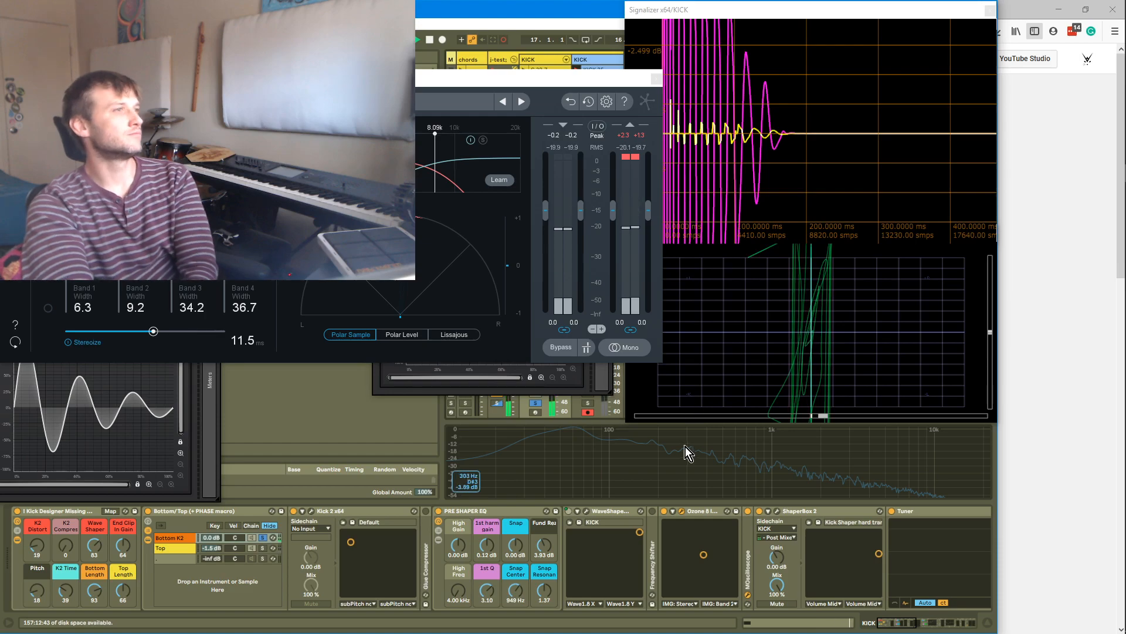
left_click(657, 79)
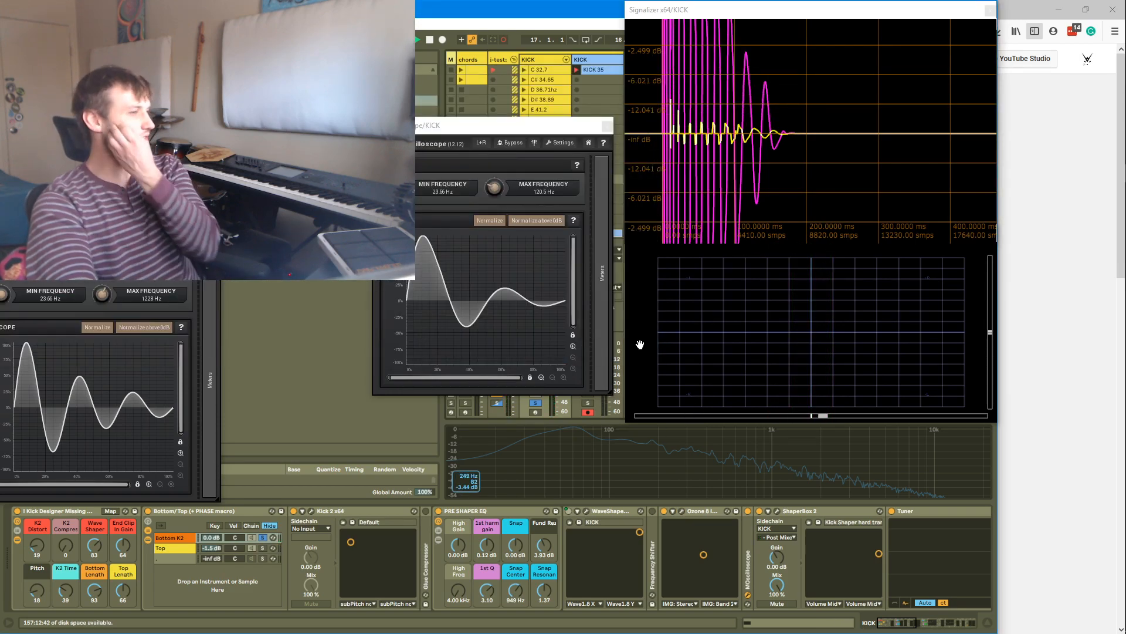
Close both MOscilloscope windows and solo the Top chain in the Bottom/Top rack to hear the top layer
left_click(604, 129)
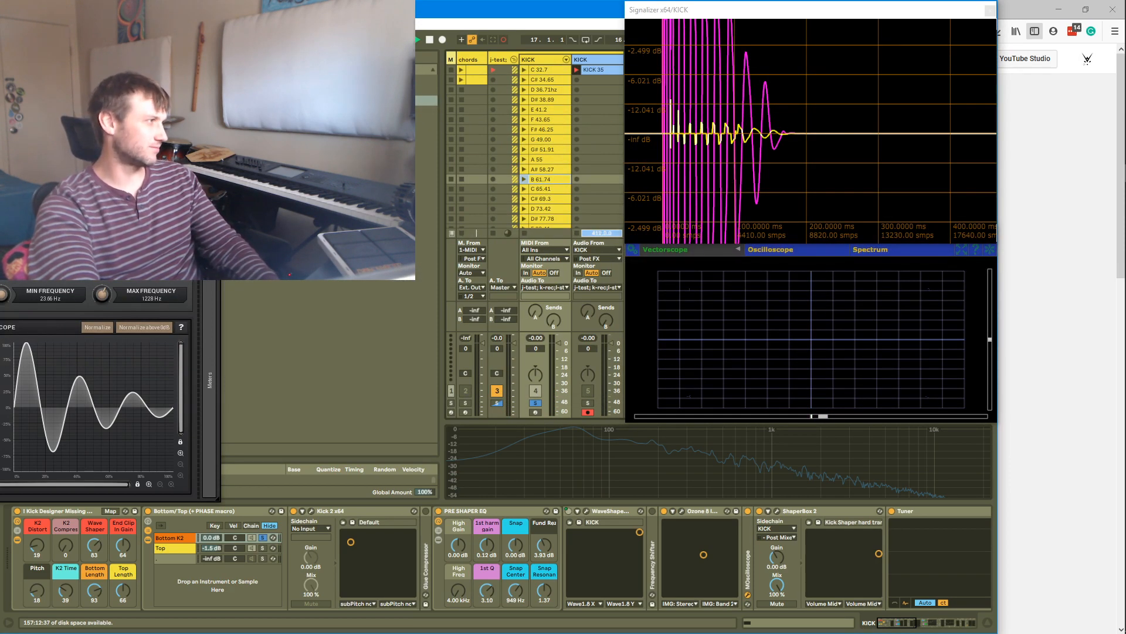
left_click(209, 194)
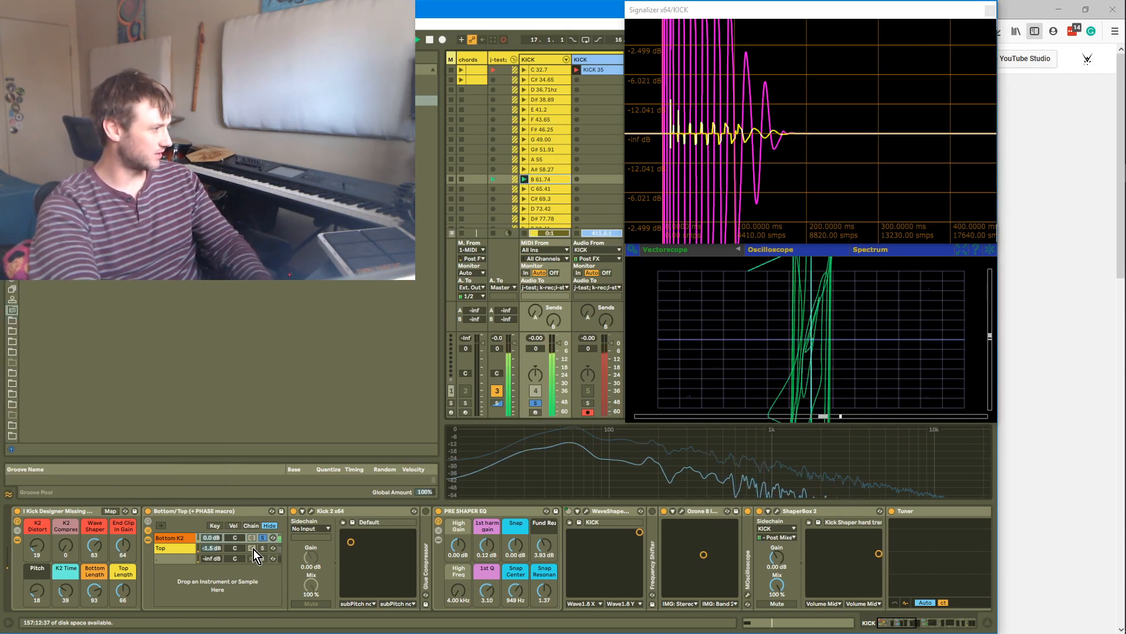
left_click(263, 547)
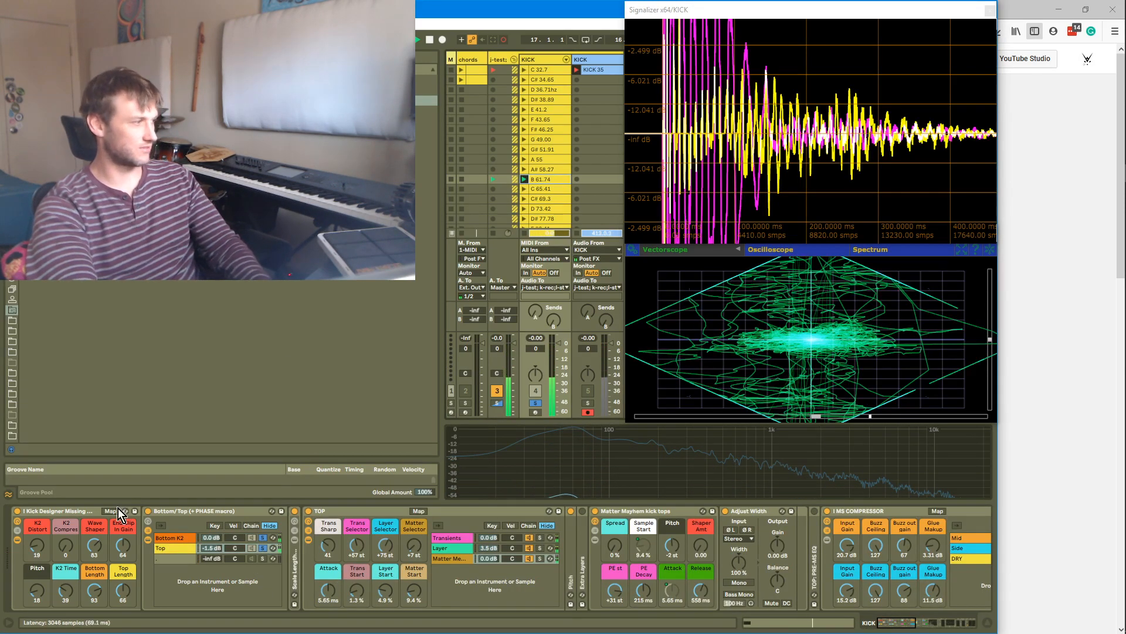
left_click_drag(124, 587, 124, 589)
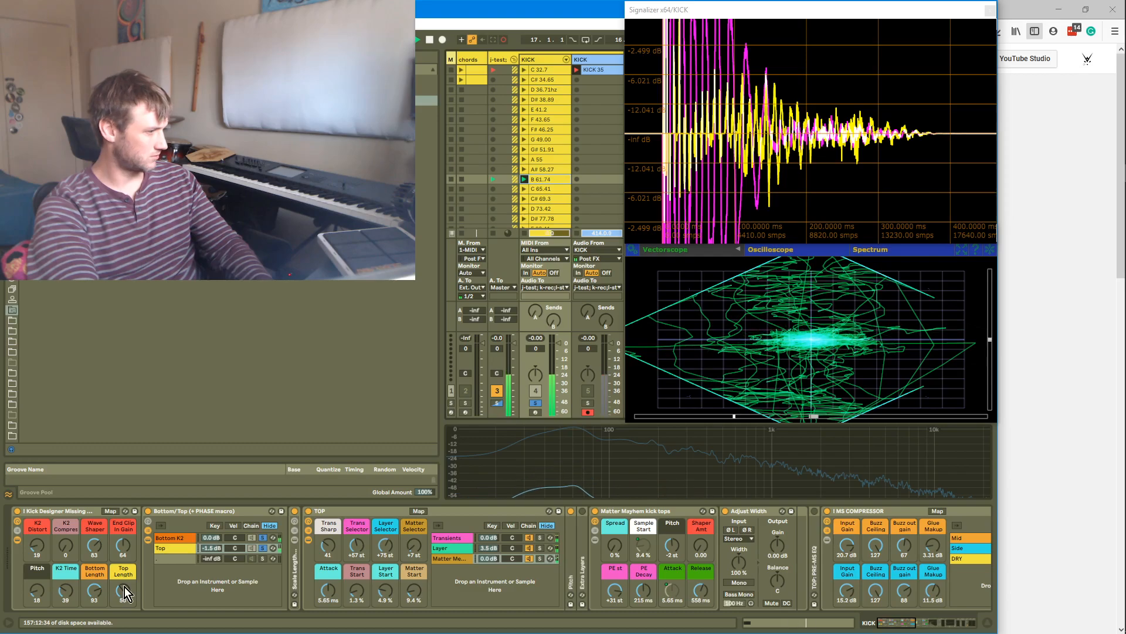
Select the Transients chain inside the TOP rack and toggle soloing between the Bottom K2 and Top chains
left_click(539, 537)
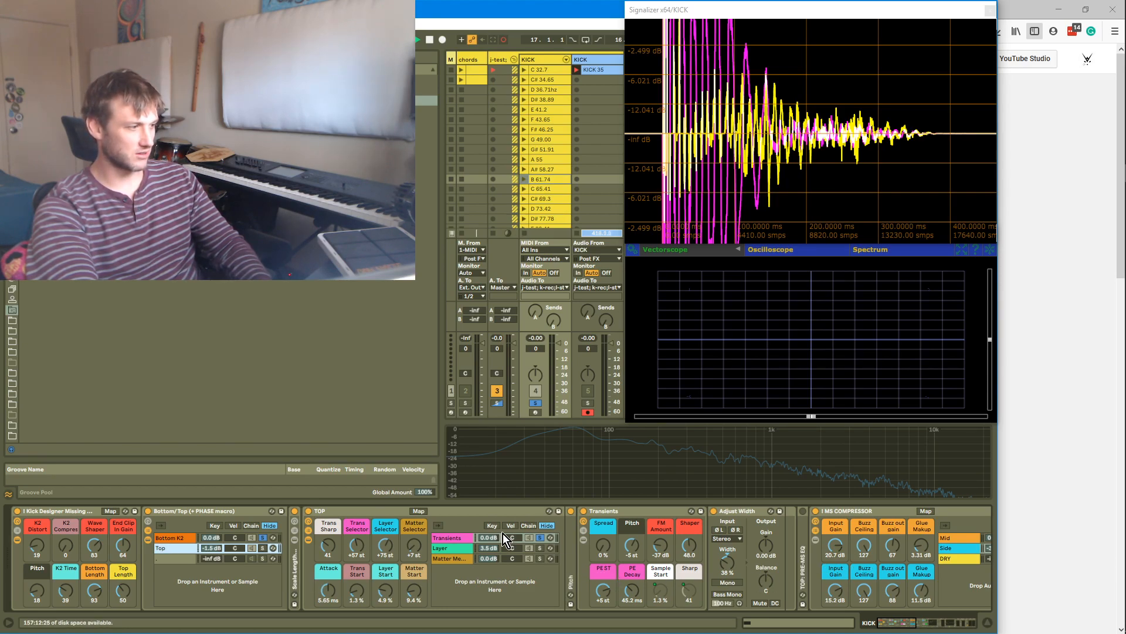
key("Return")
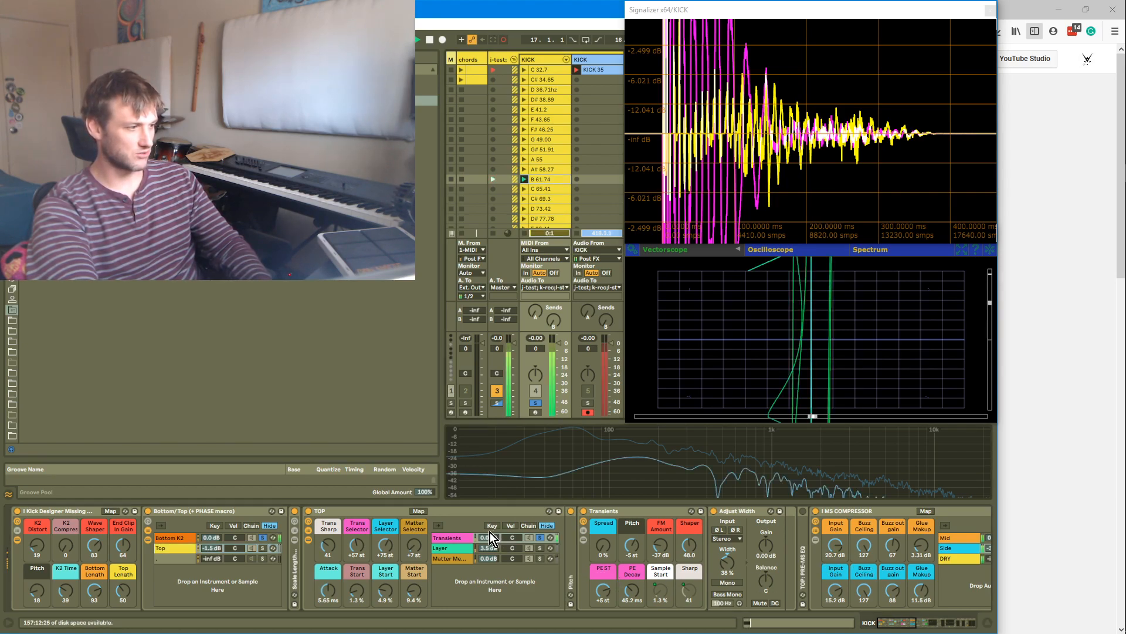
left_click(262, 537)
left_click(263, 548)
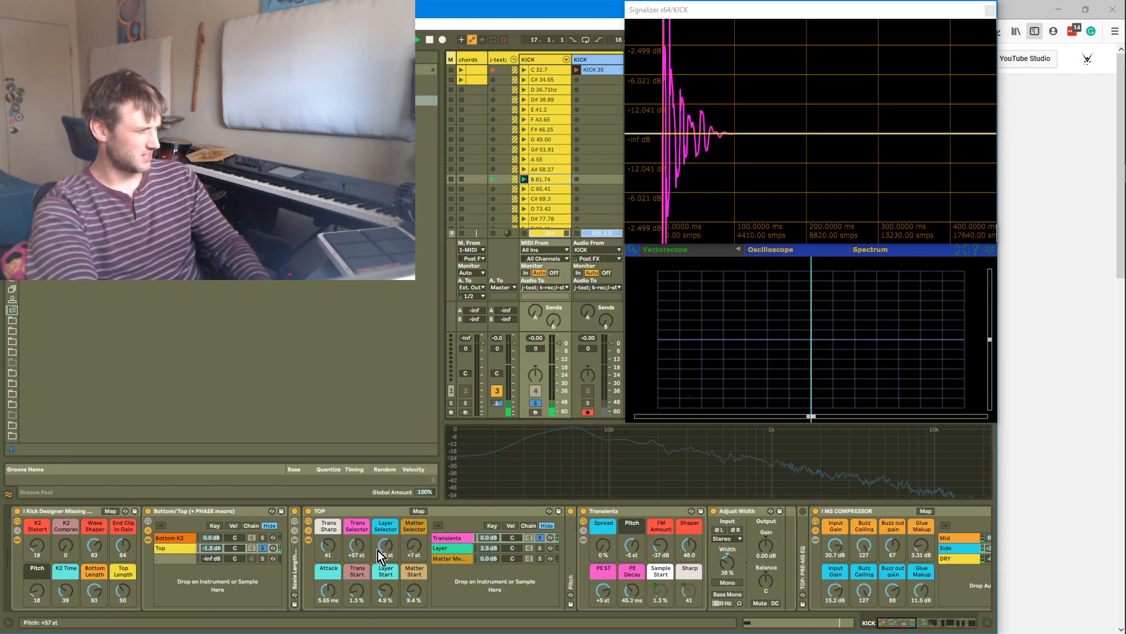
left_click_drag(633, 550, 633, 549)
key("Return")
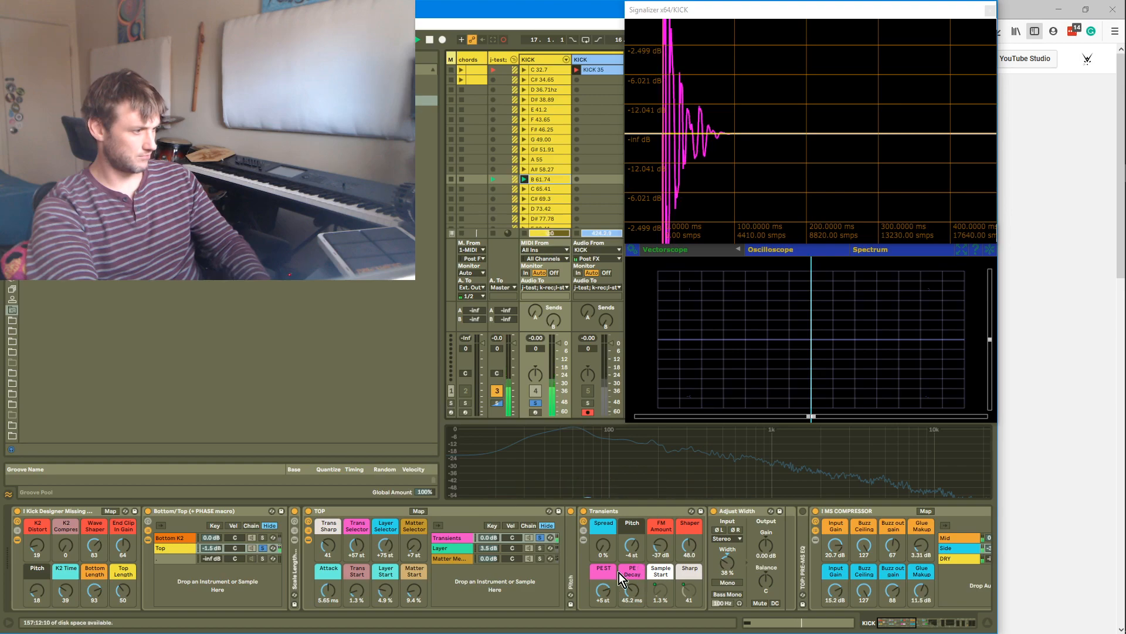
Adjust the Transients macros, keeping FM Amount at -37 dB and lowering Shaper to 38.0
left_click_drag(649, 551, 649, 575)
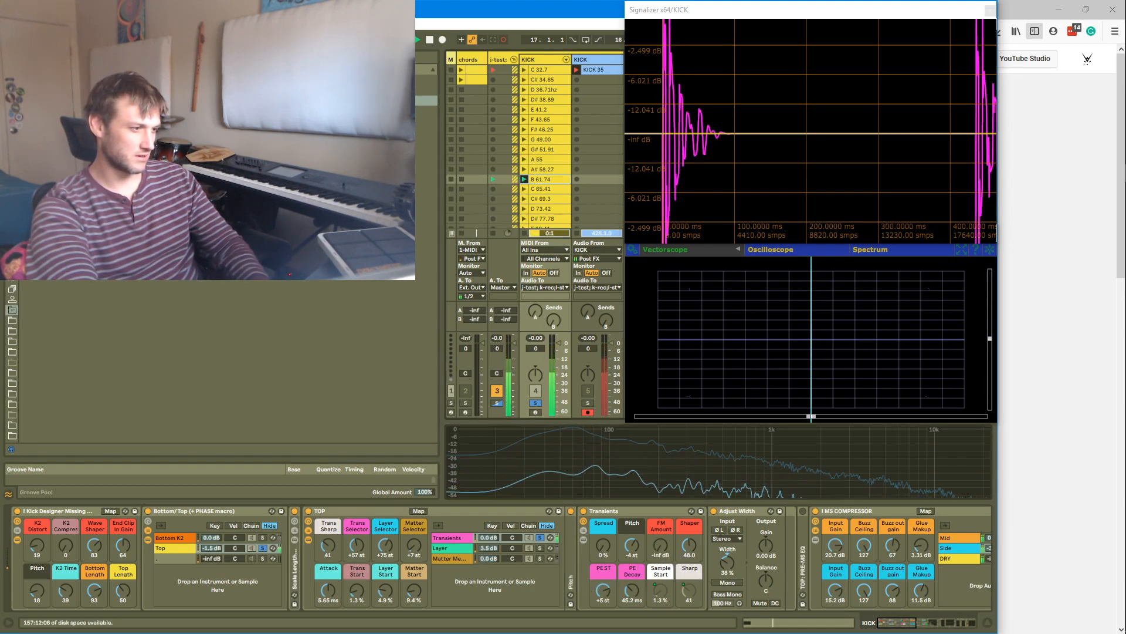
left_click_drag(658, 550, 658, 534)
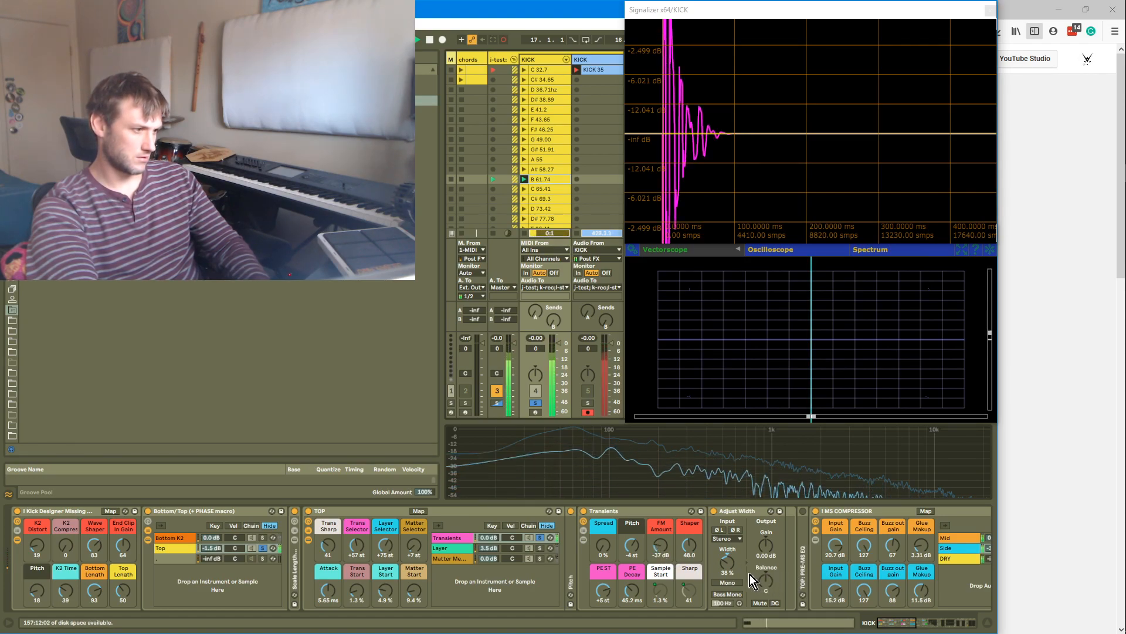
left_click_drag(690, 545, 689, 555)
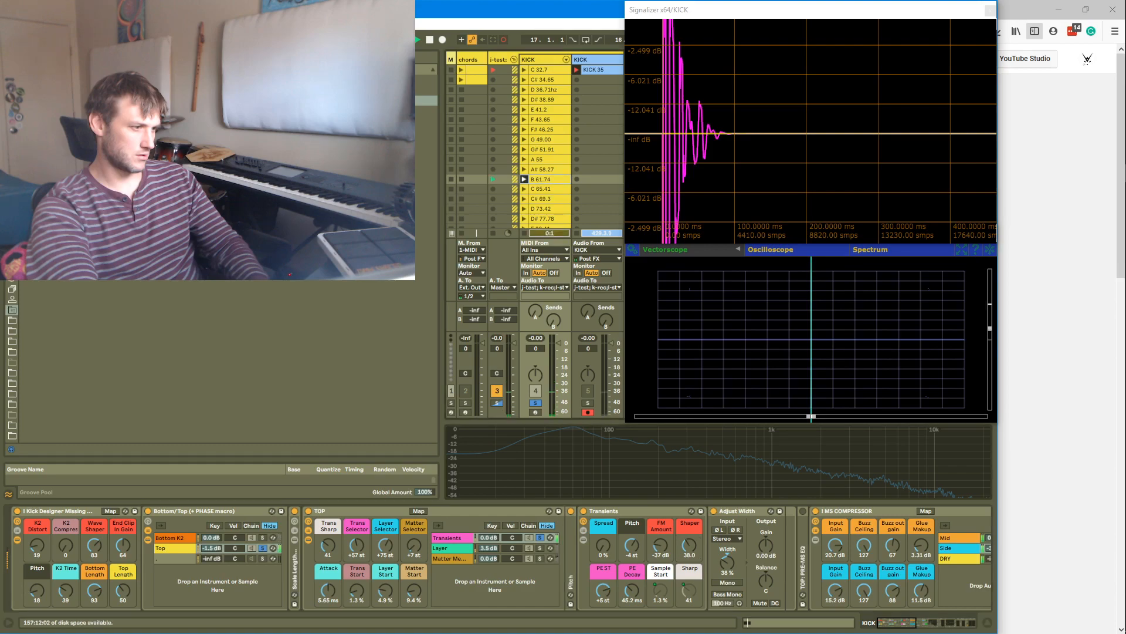
Toggle soloing between the Bottom K2 and Top chains of the Bottom/Top rack, ending with the Top chain selected
left_click(269, 538, "shift")
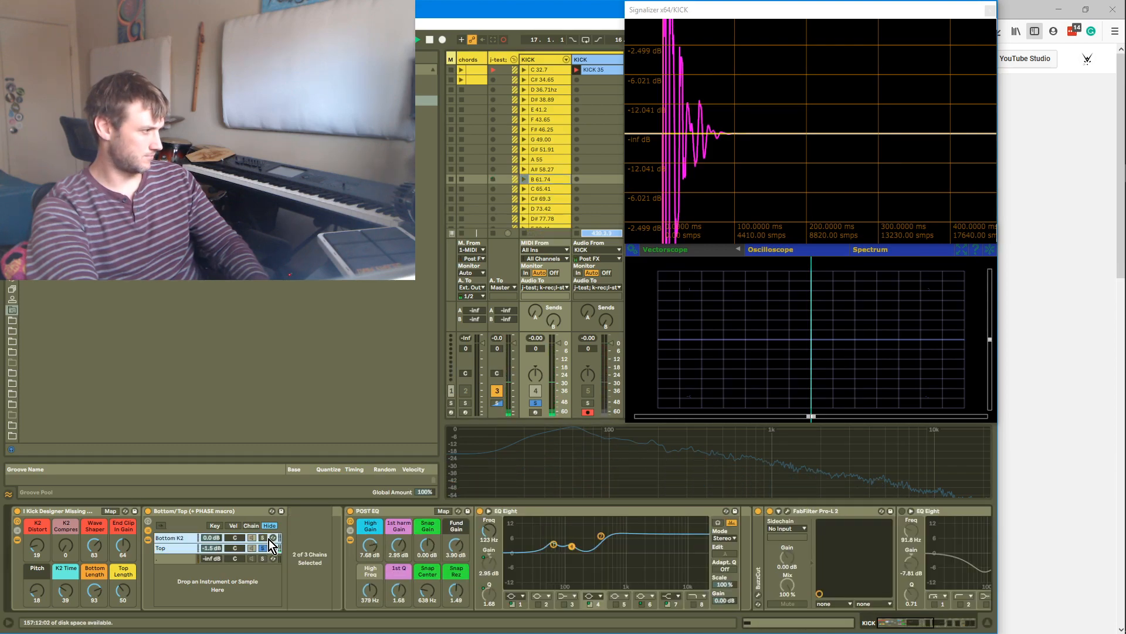
left_click(262, 539)
left_click(174, 548)
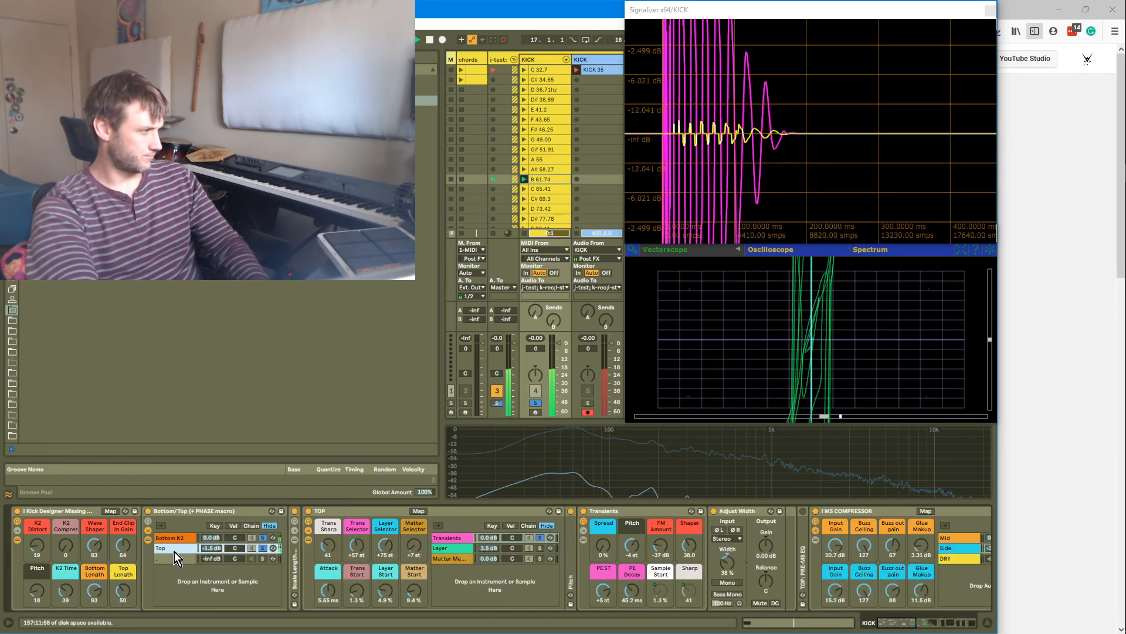
Set the Transients FM Amount macro to -39 dB and PE Decay to 90.4 ms, trying a lower PEST and undoing it
mouse_move(662, 547)
left_mouse_down()
mouse_move(662, 581)
mouse_move(660, 534)
left_mouse_up()
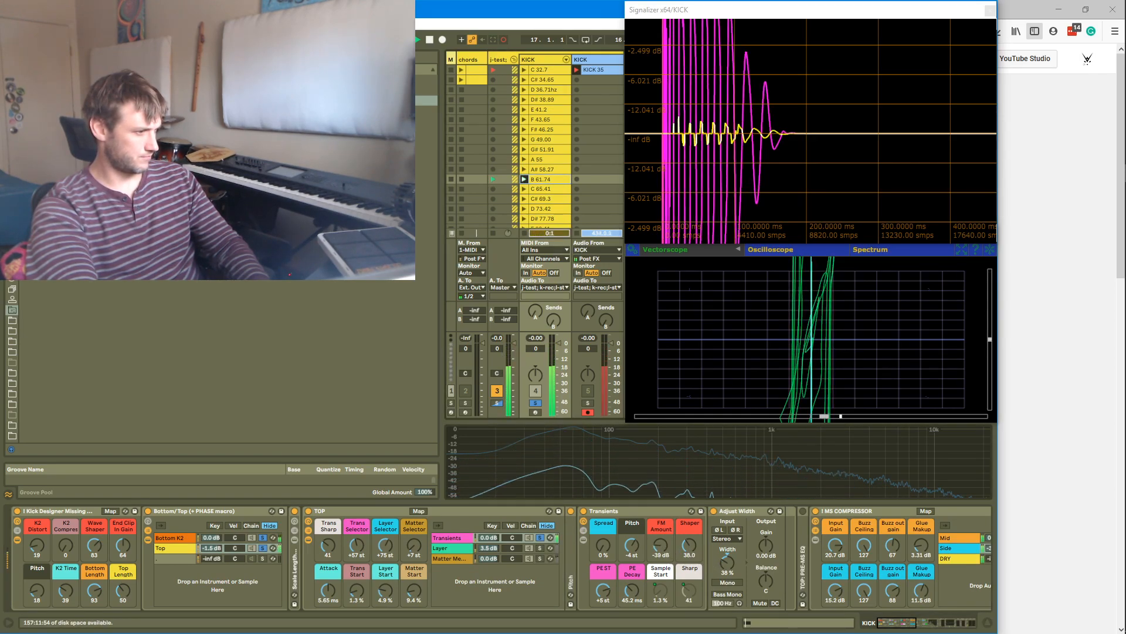
left_click(632, 546)
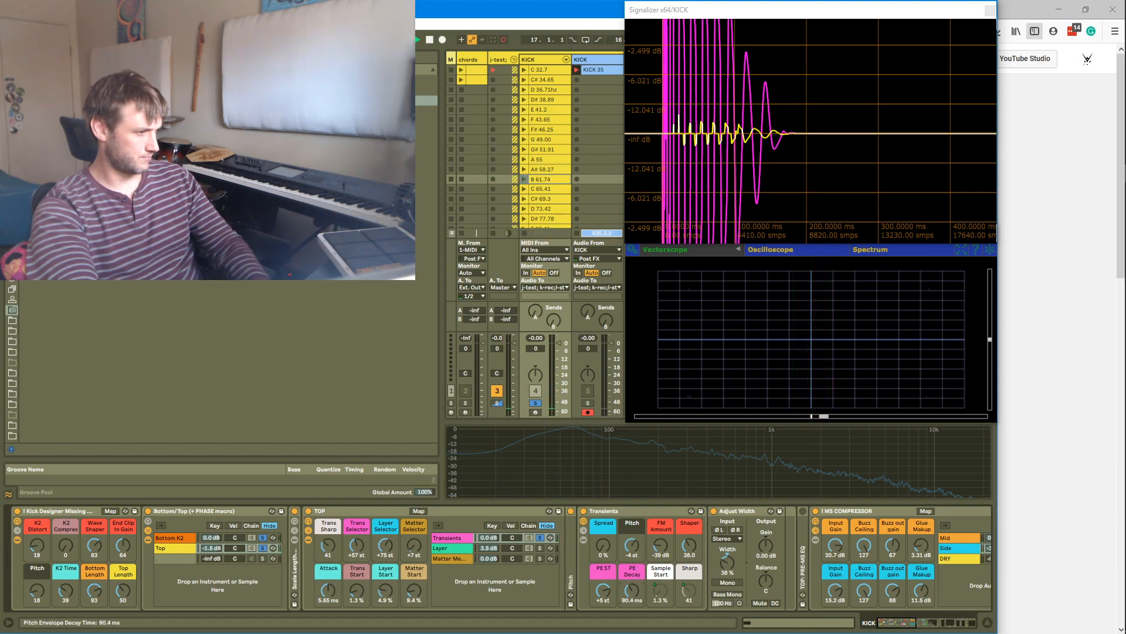
left_click(631, 545)
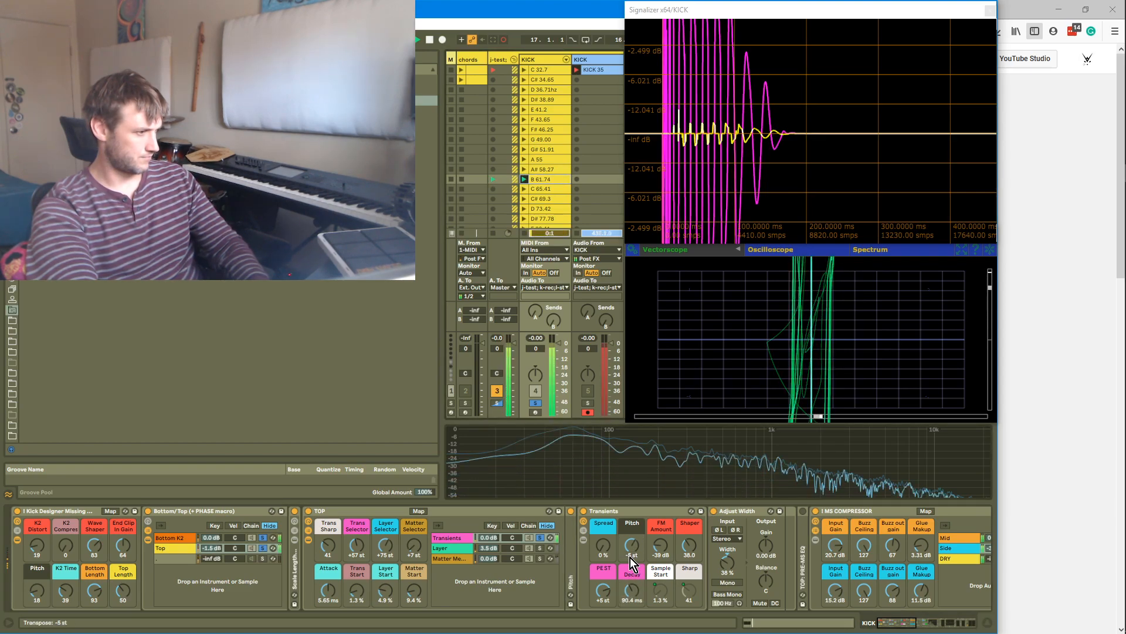
left_click_drag(603, 592, 604, 598)
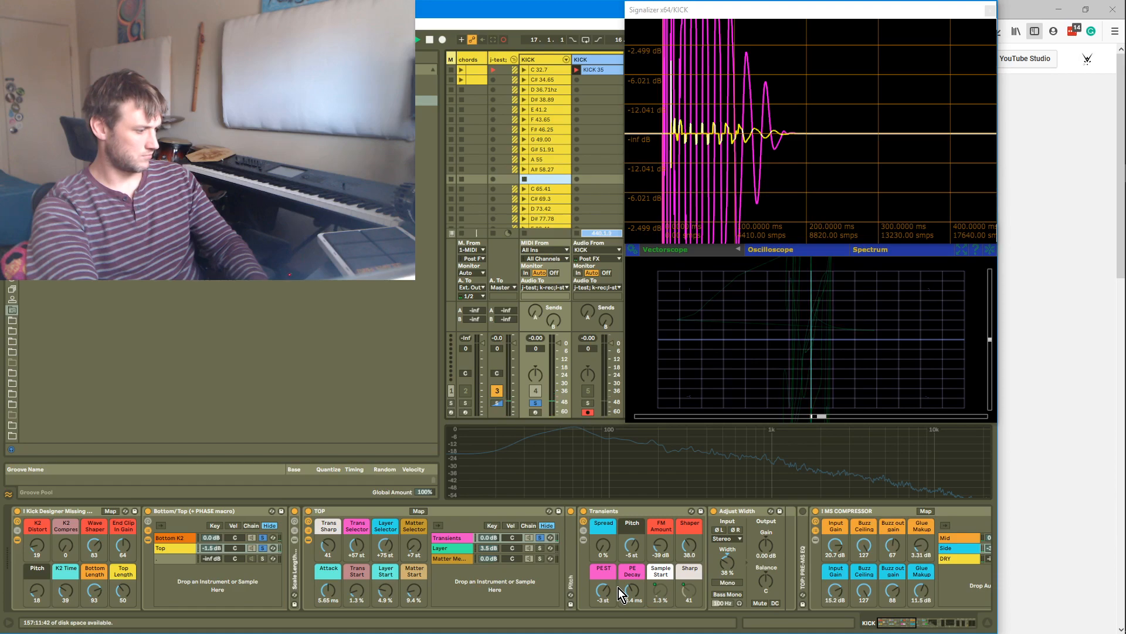
key("ctrl+z")
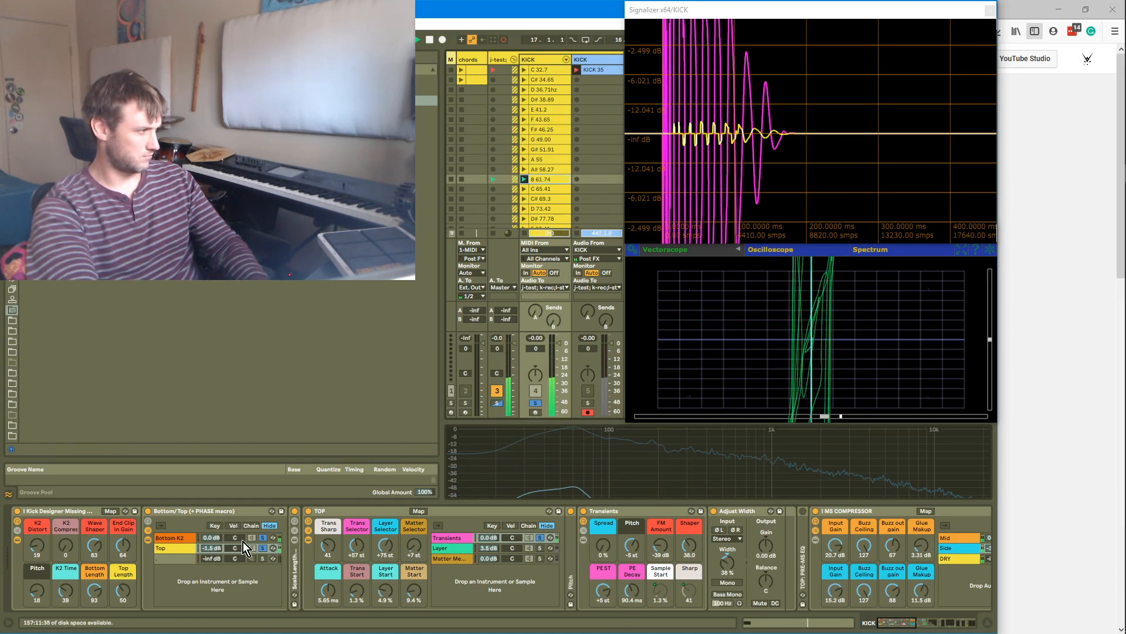
Solo the Transients chain and set its PEST macro to +4 st, PE Decay to 16.0 ms and Shaper to 40.0
left_click(263, 538)
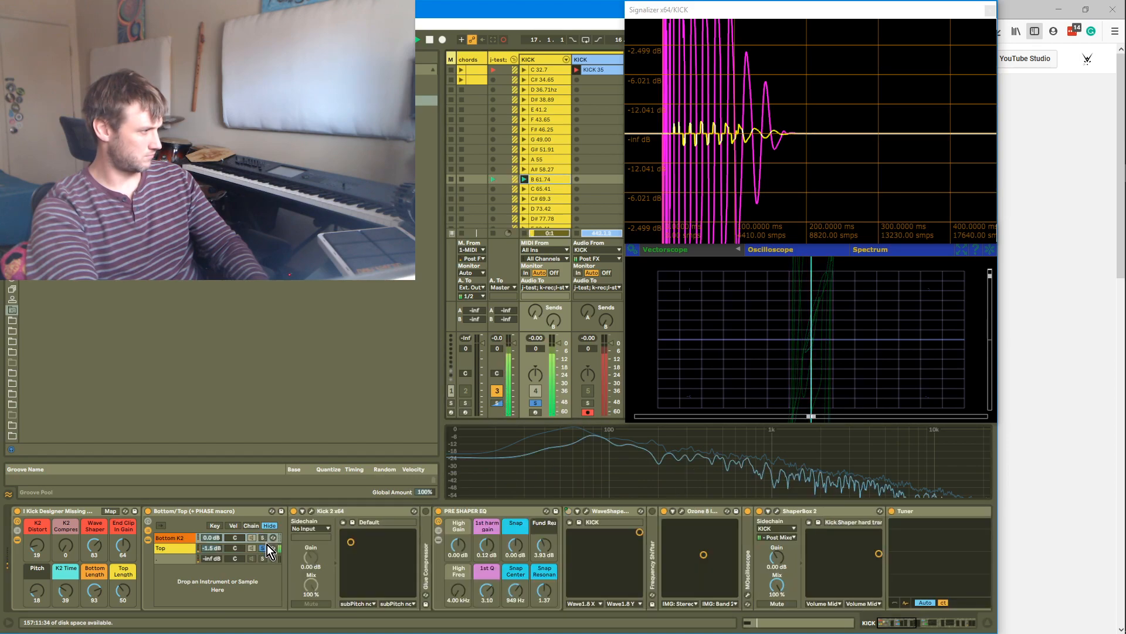
left_click(167, 552)
left_click(472, 539)
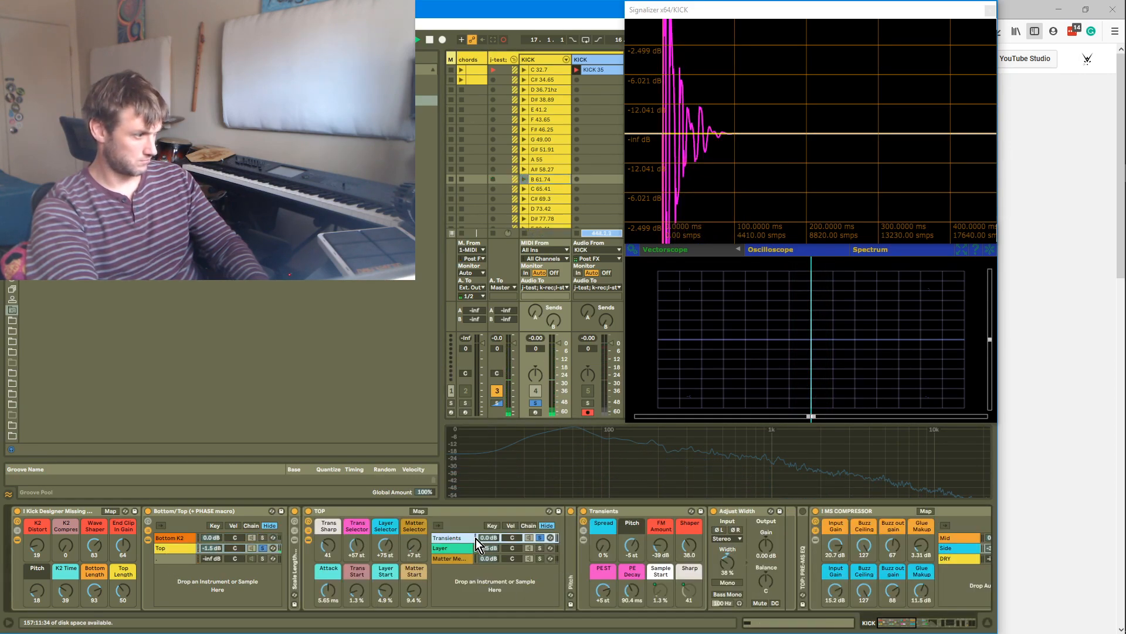
left_click_drag(605, 592, 605, 588)
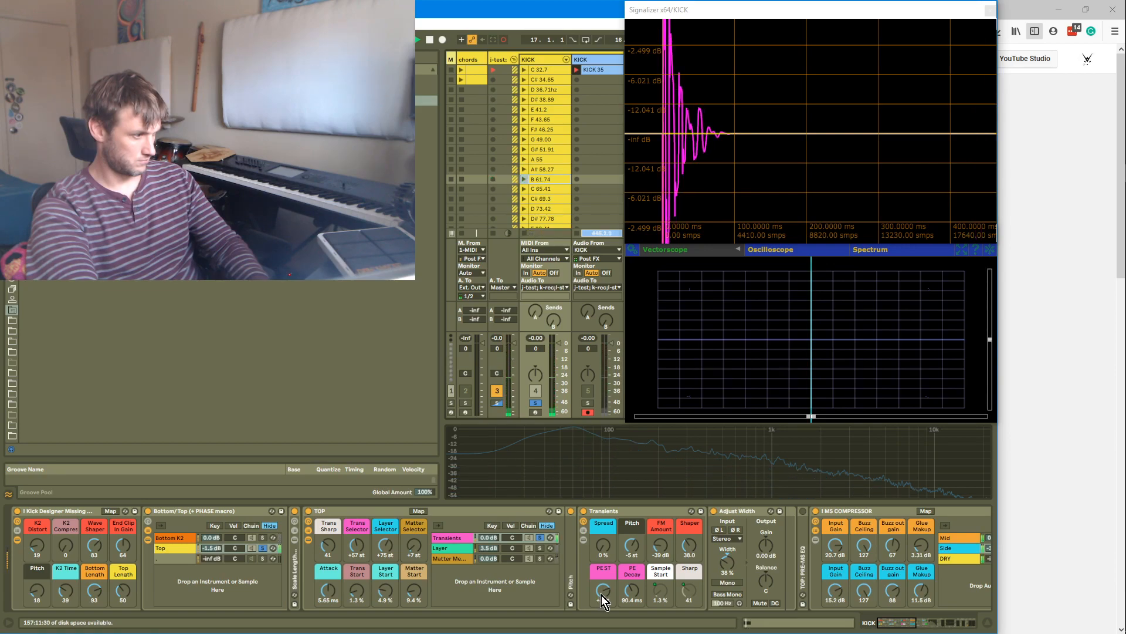
left_click_drag(636, 594, 635, 560)
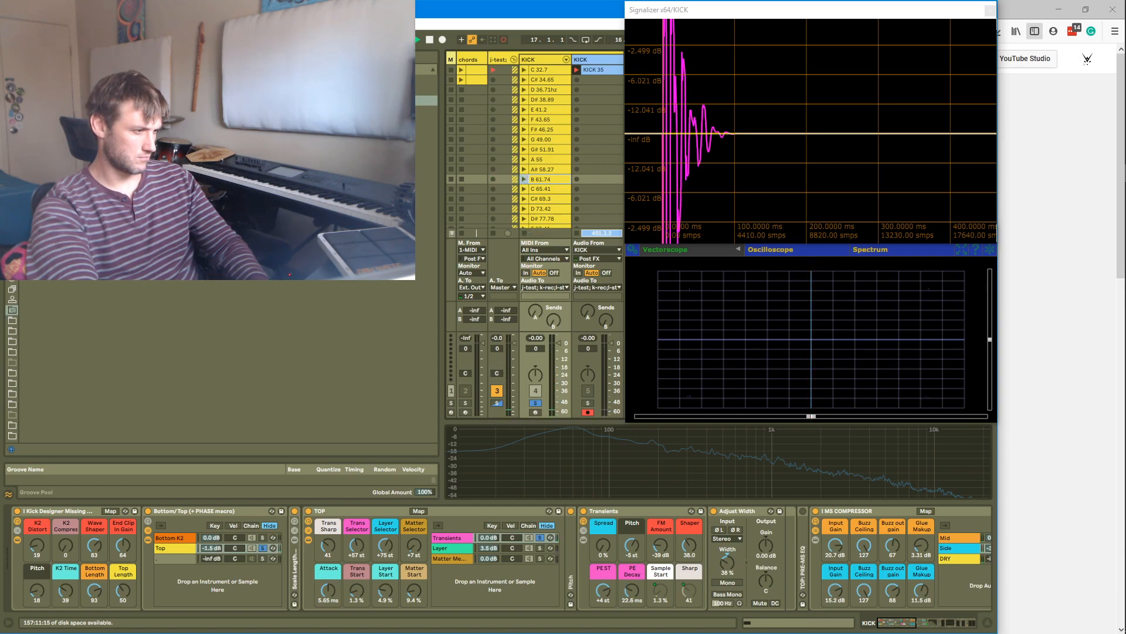
left_click_drag(635, 560, 635, 562)
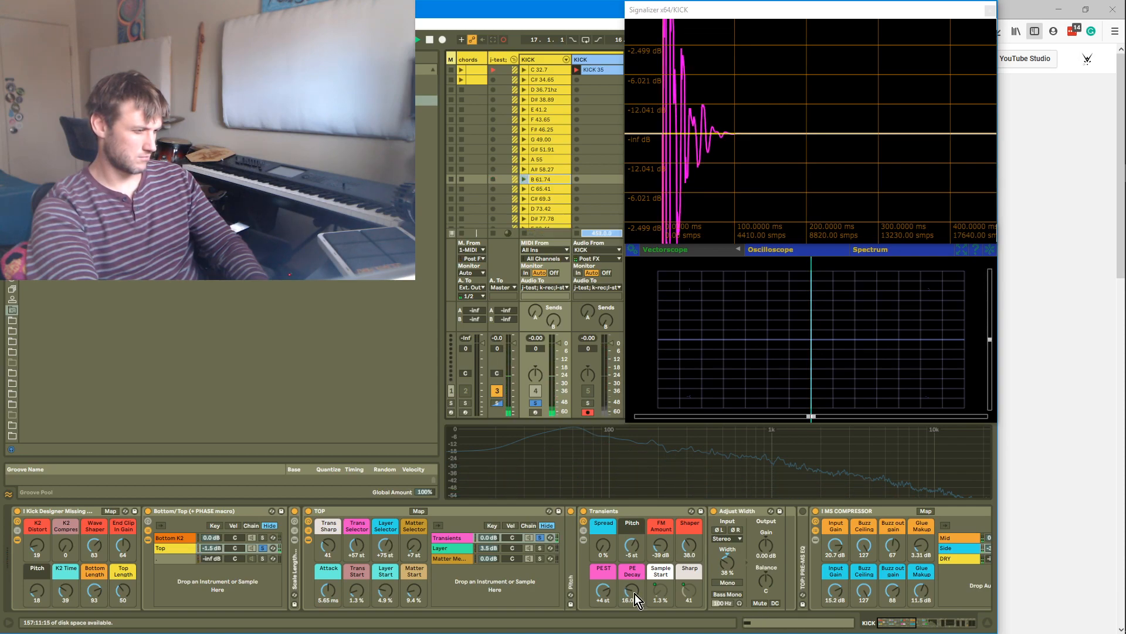
left_click_drag(696, 548, 695, 545)
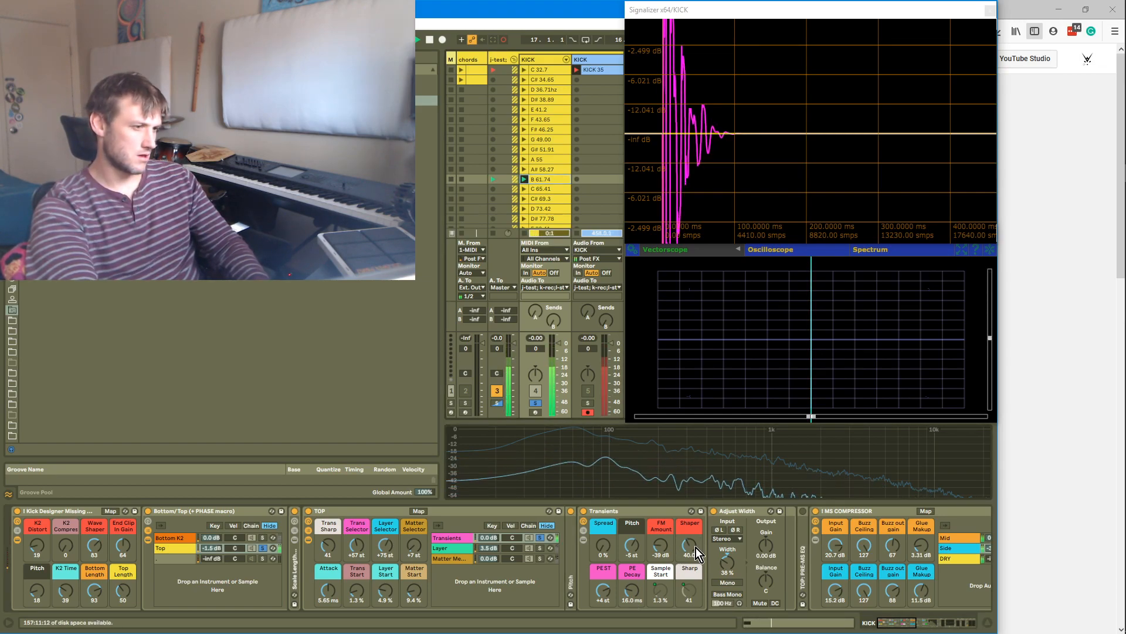
Show the Transients chain's Sampler and lower its filter frequency to 81.1 Hz
left_click(583, 540)
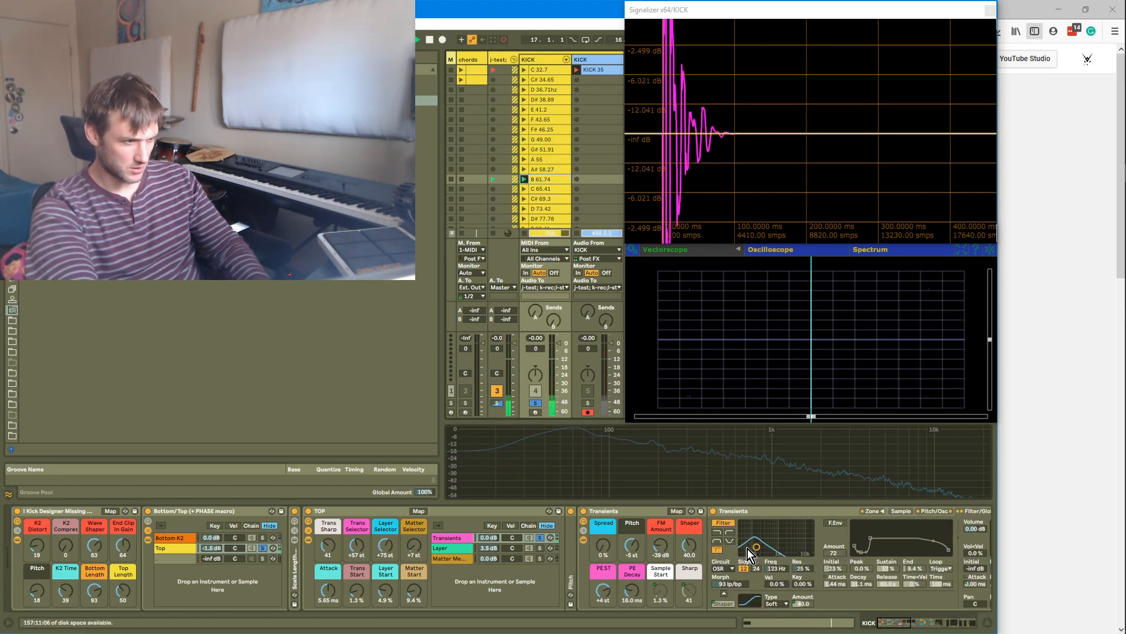
left_click_drag(746, 548, 751, 545)
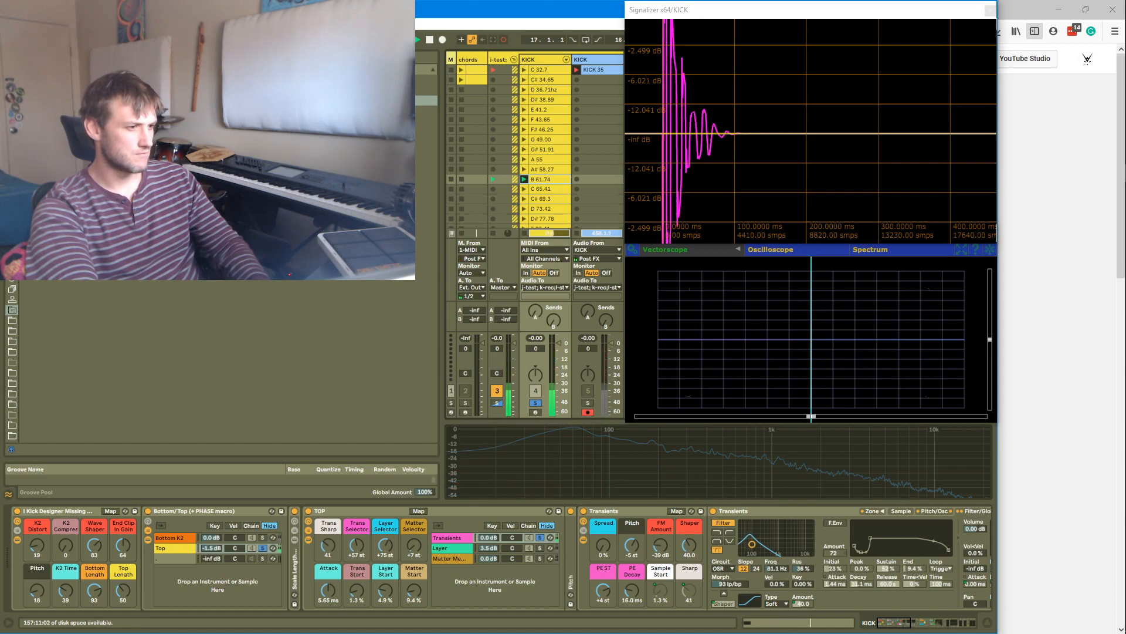
Toggle soloing between the Bottom K2 and Top chains and reselect the Top chain to compare them
left_click(263, 537)
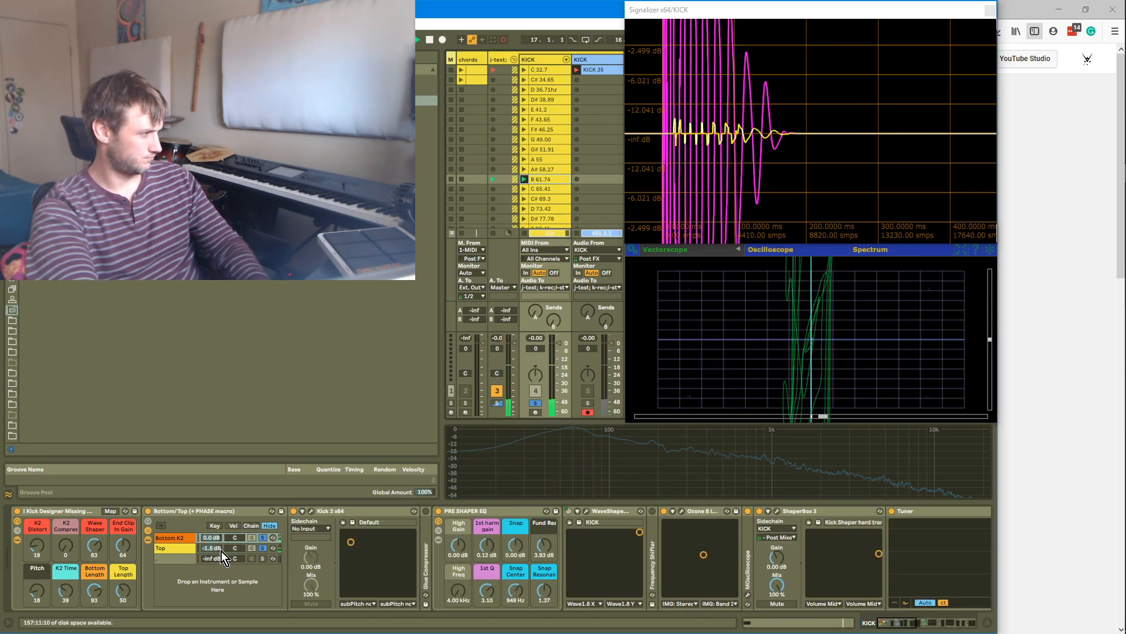
left_click(264, 550)
left_click(264, 549, "ctrl")
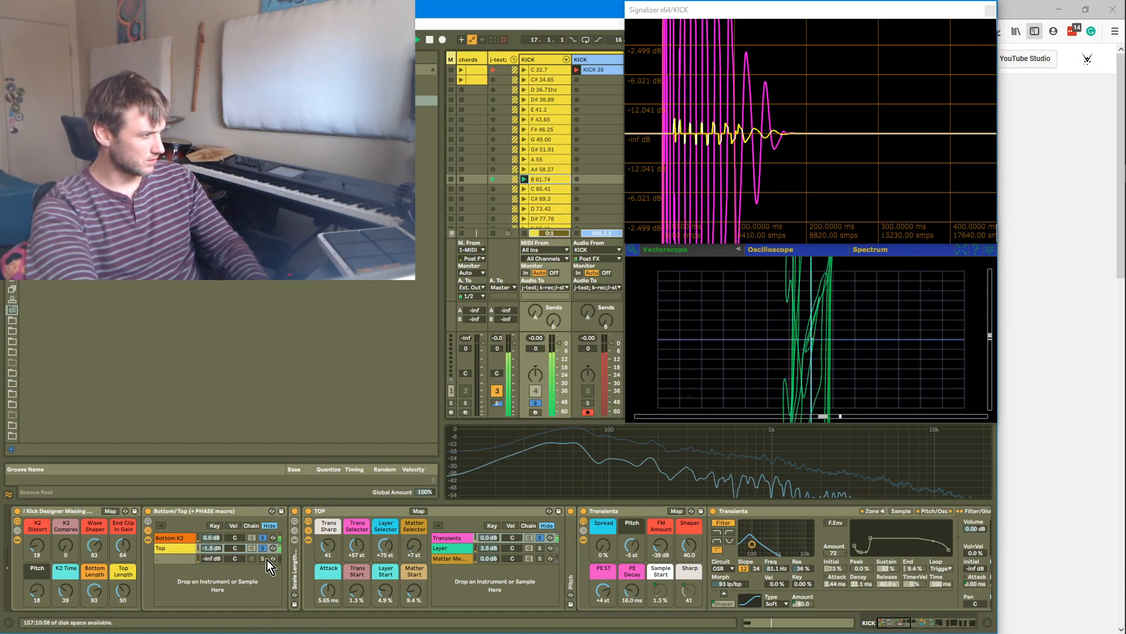
left_click(179, 539)
left_click(183, 547)
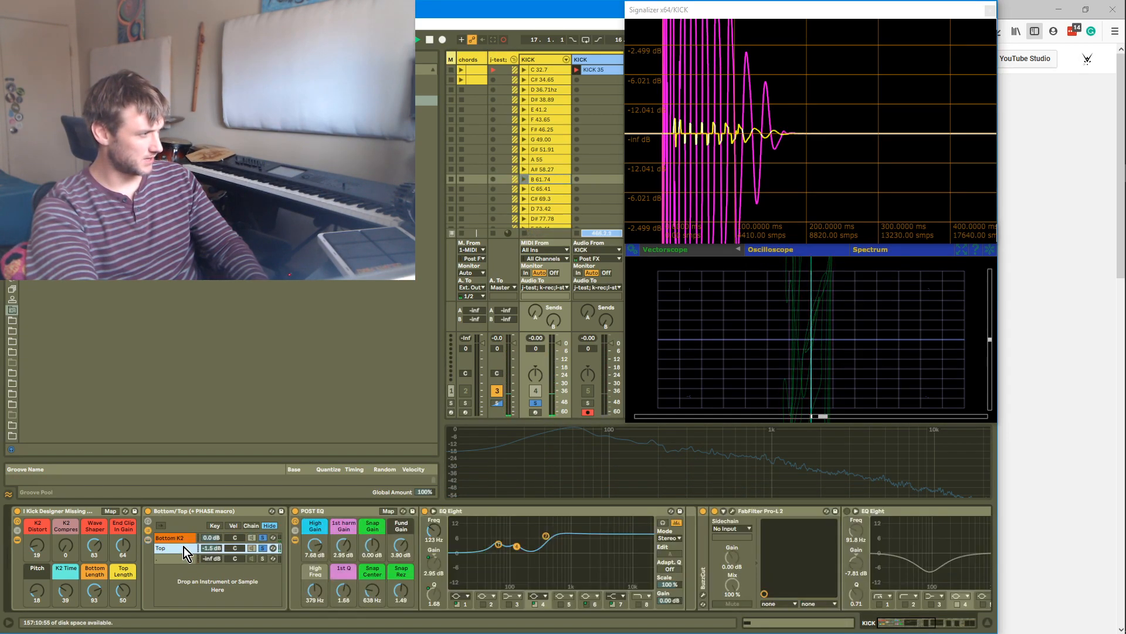
double_click(184, 546)
double_click(184, 547)
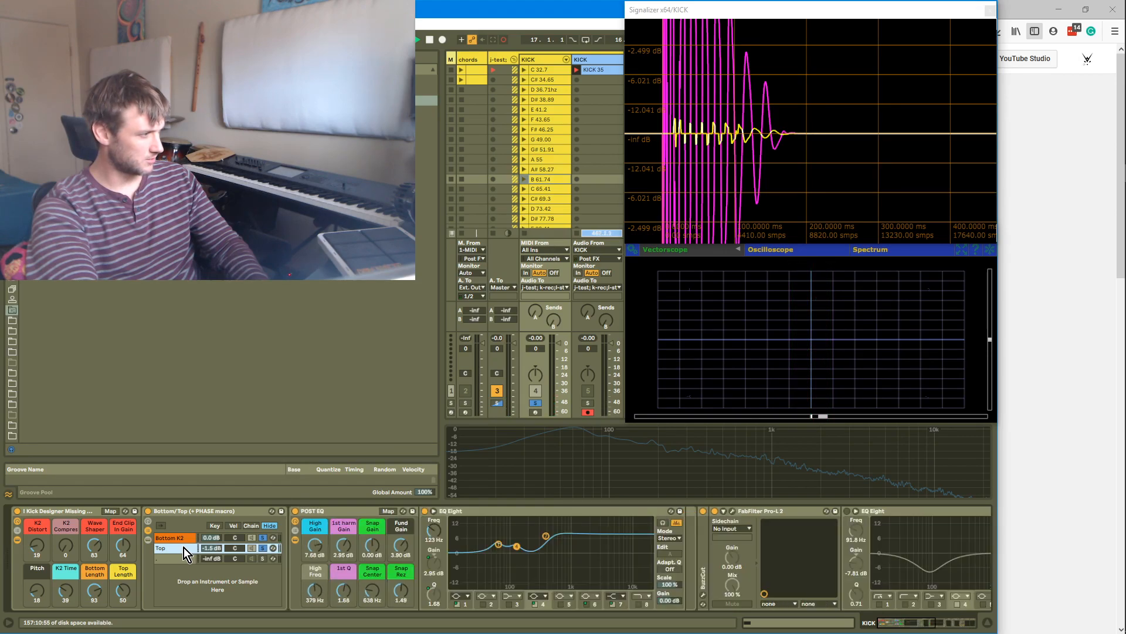
double_click(184, 547)
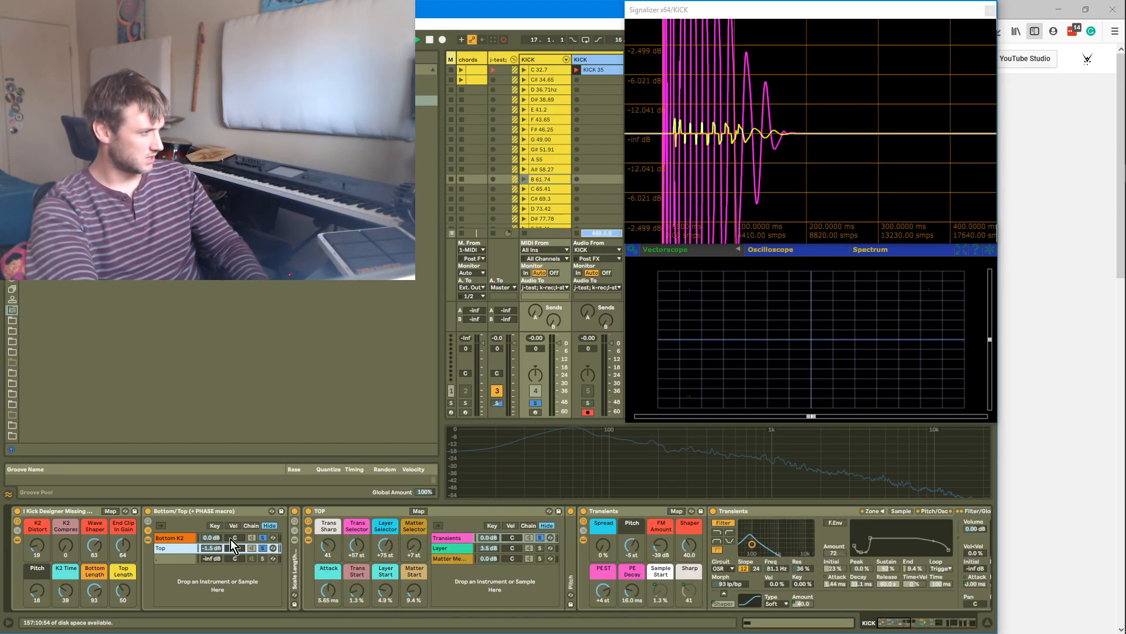
Show the Bottom/Top rack's macros and adjust the Phase 47+even macro, settling on 36
left_click(148, 522)
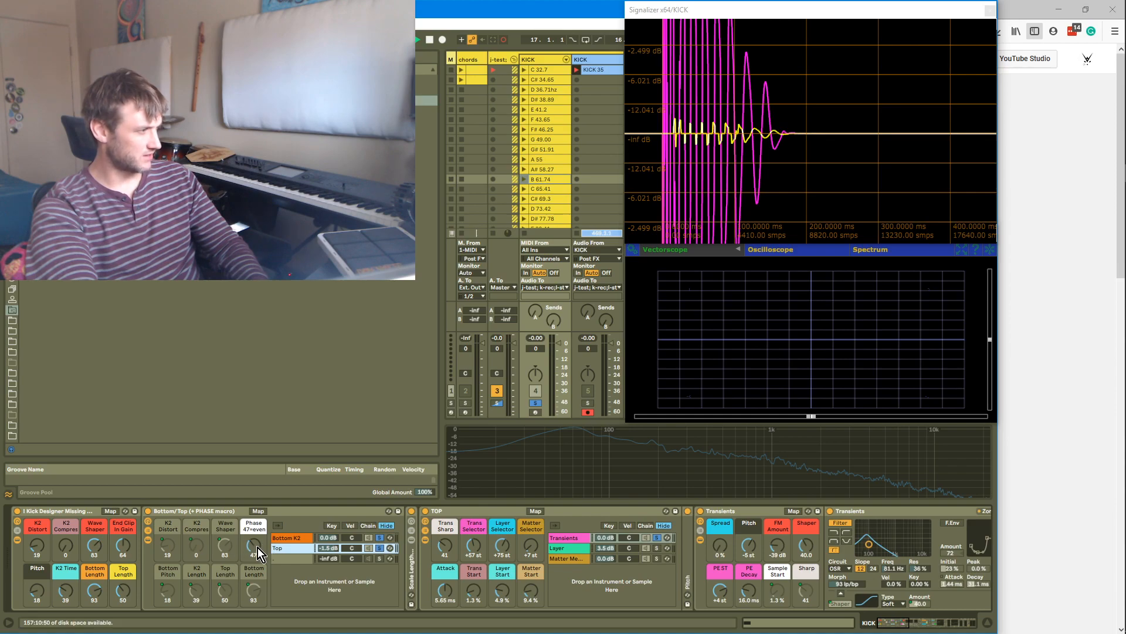
left_click_drag(258, 546, 256, 607)
left_click_drag(256, 545, 257, 593)
left_click_drag(257, 548, 257, 487)
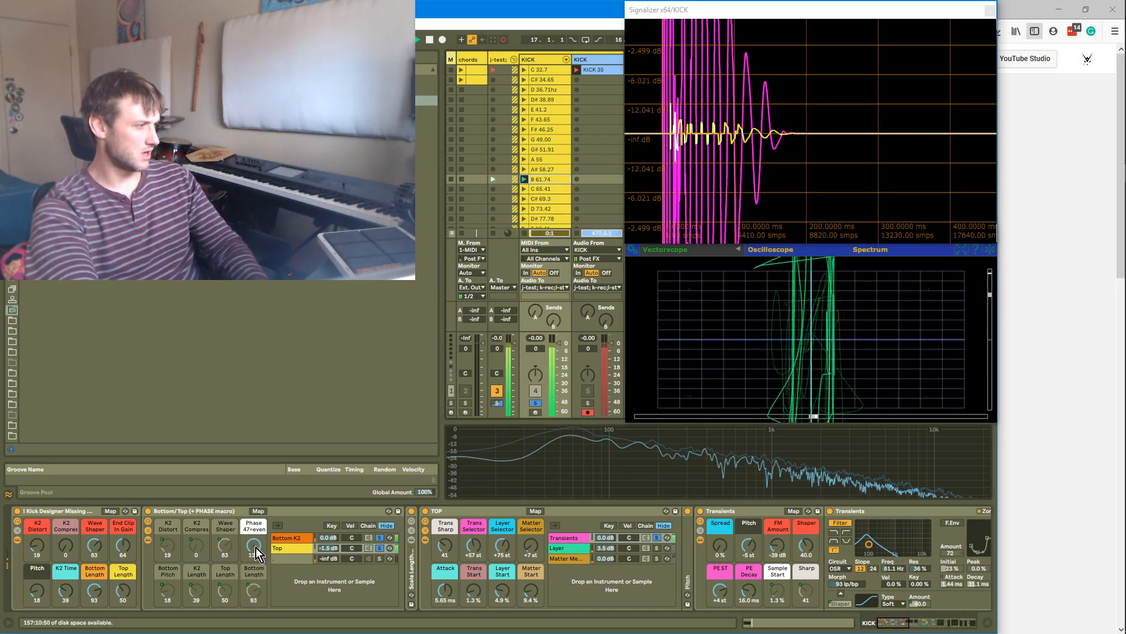
mouse_move(255, 547)
left_mouse_down()
mouse_move(255, 531)
mouse_move(255, 570)
left_mouse_up()
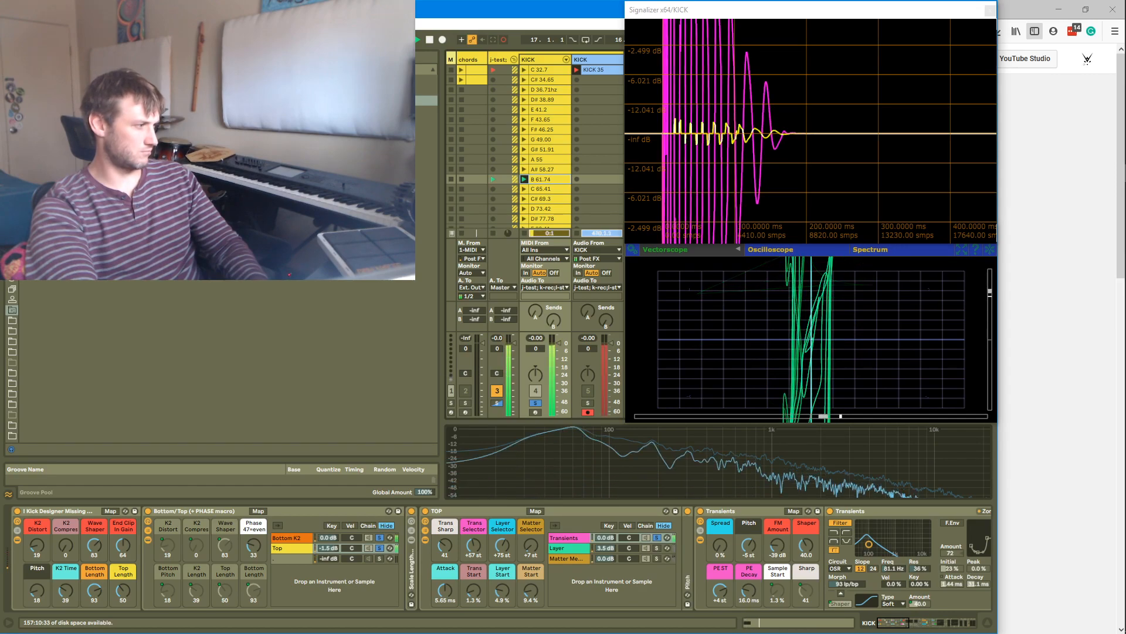
left_click_drag(254, 546, 254, 545)
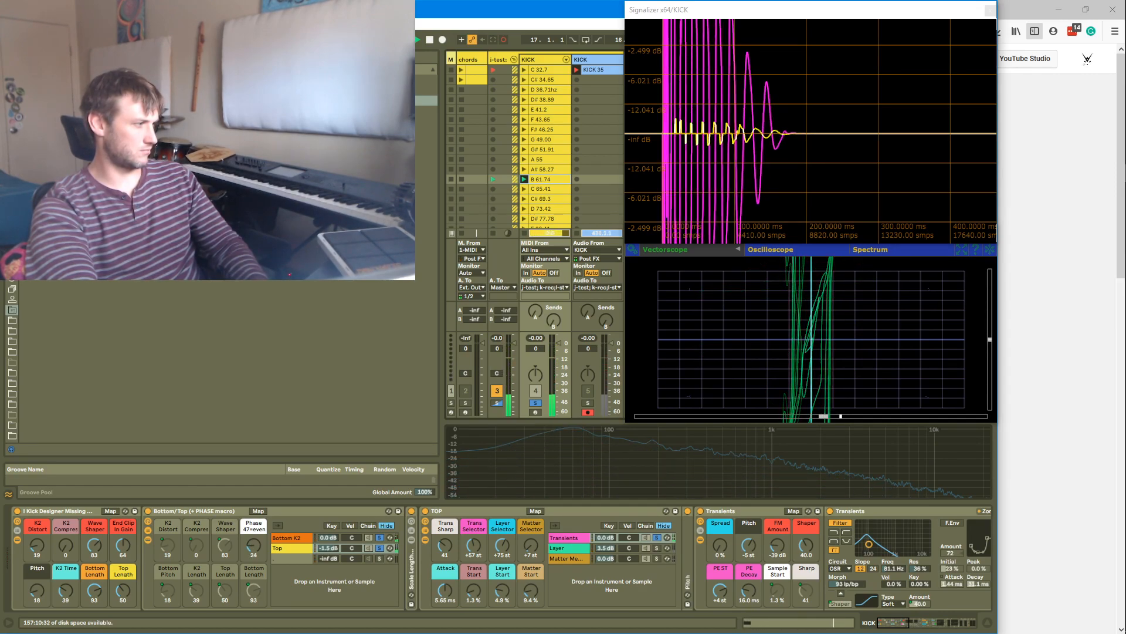
key("Return")
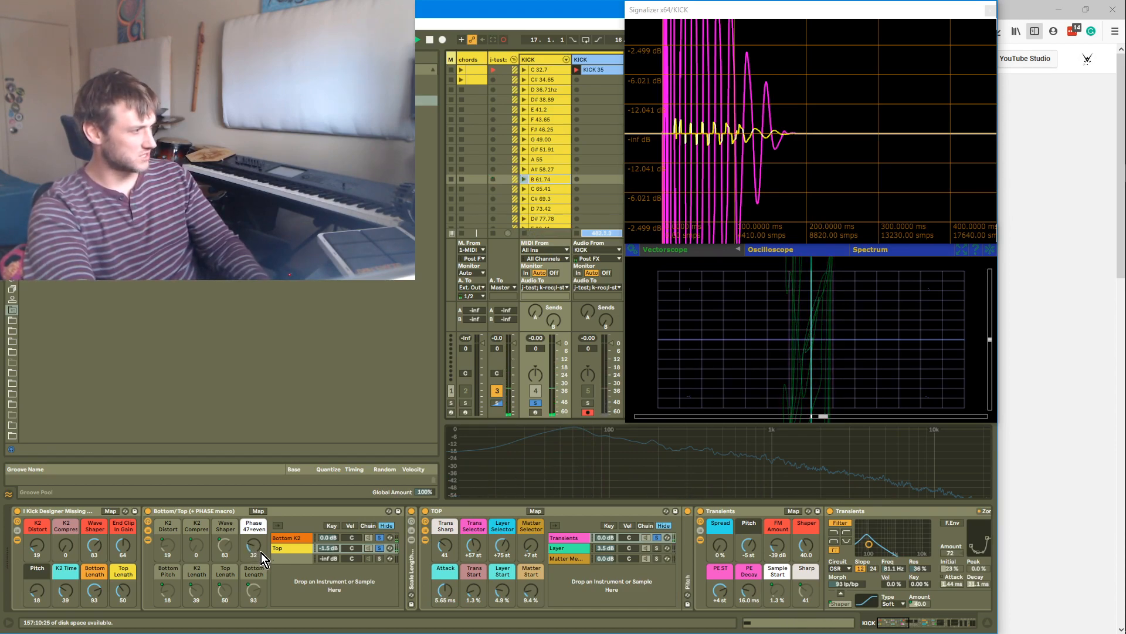
left_click_drag(253, 537, 253, 546)
key("Return")
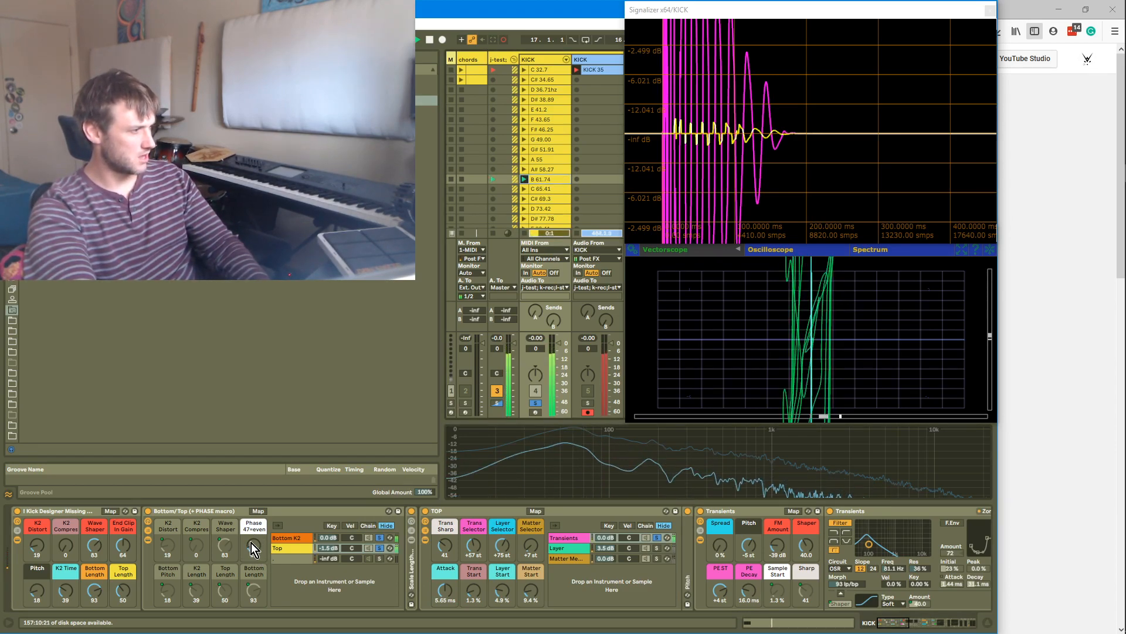
key("Return")
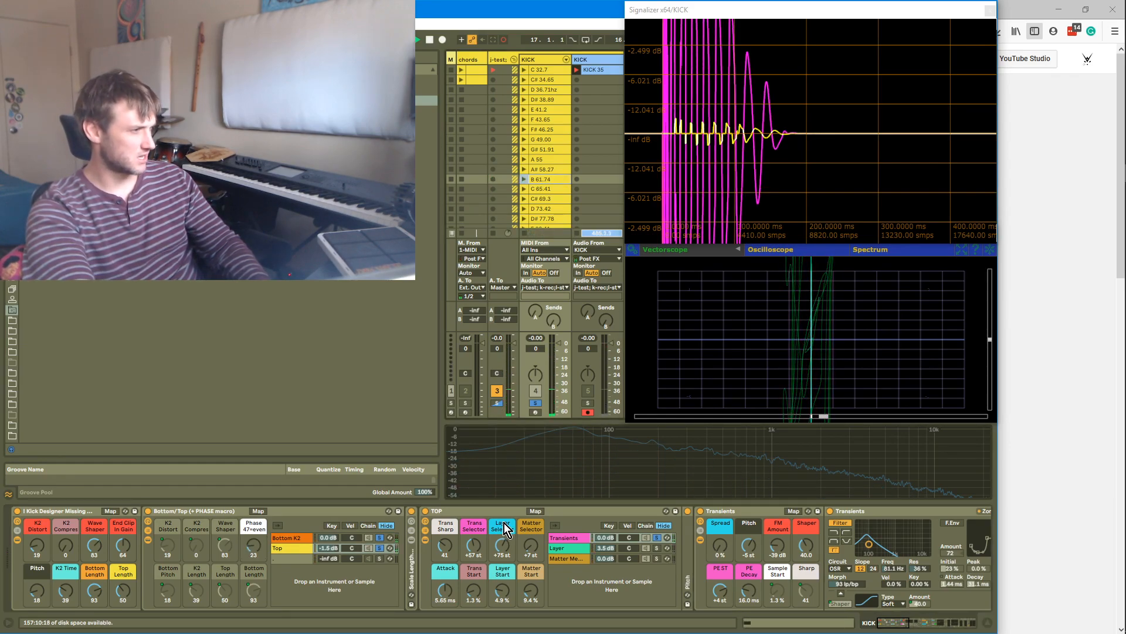
key("Return")
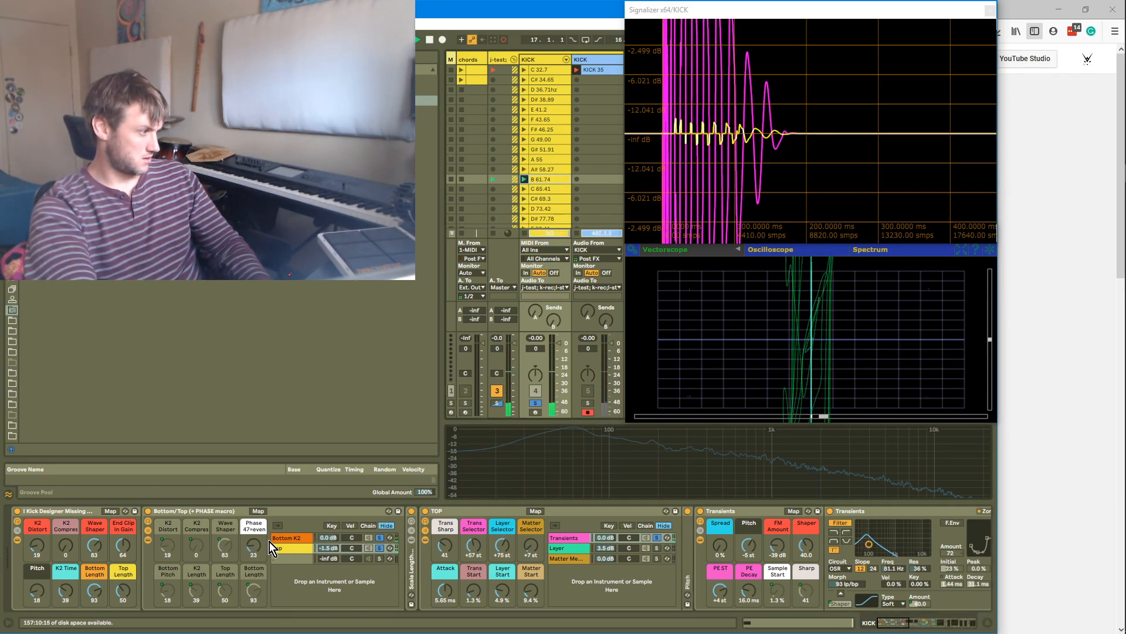
left_click_drag(248, 551, 247, 544)
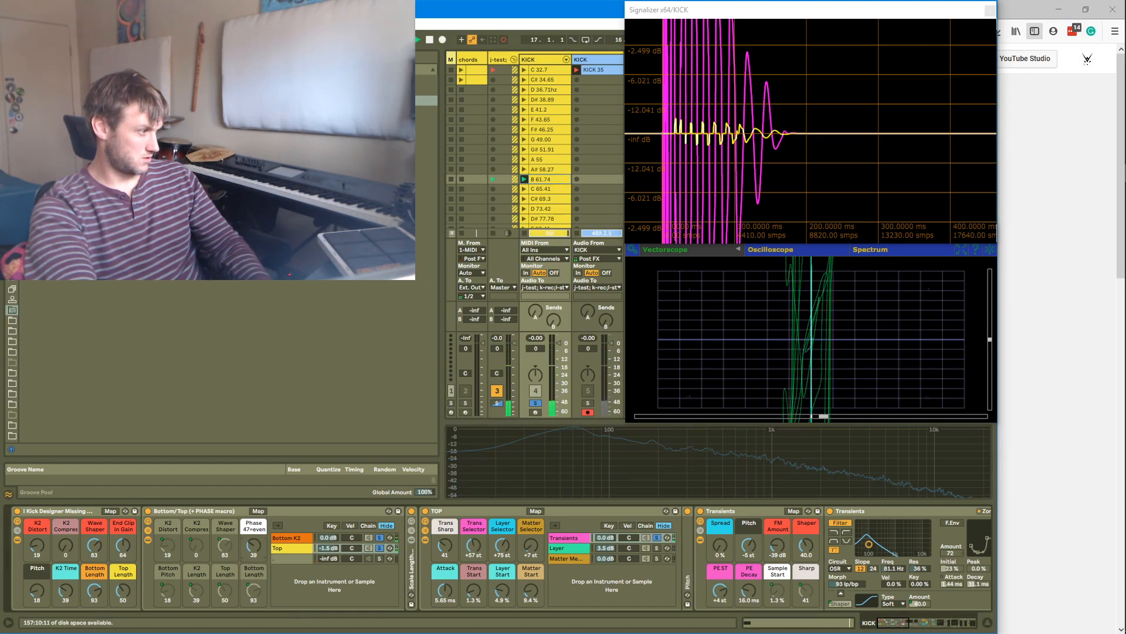
key("Return")
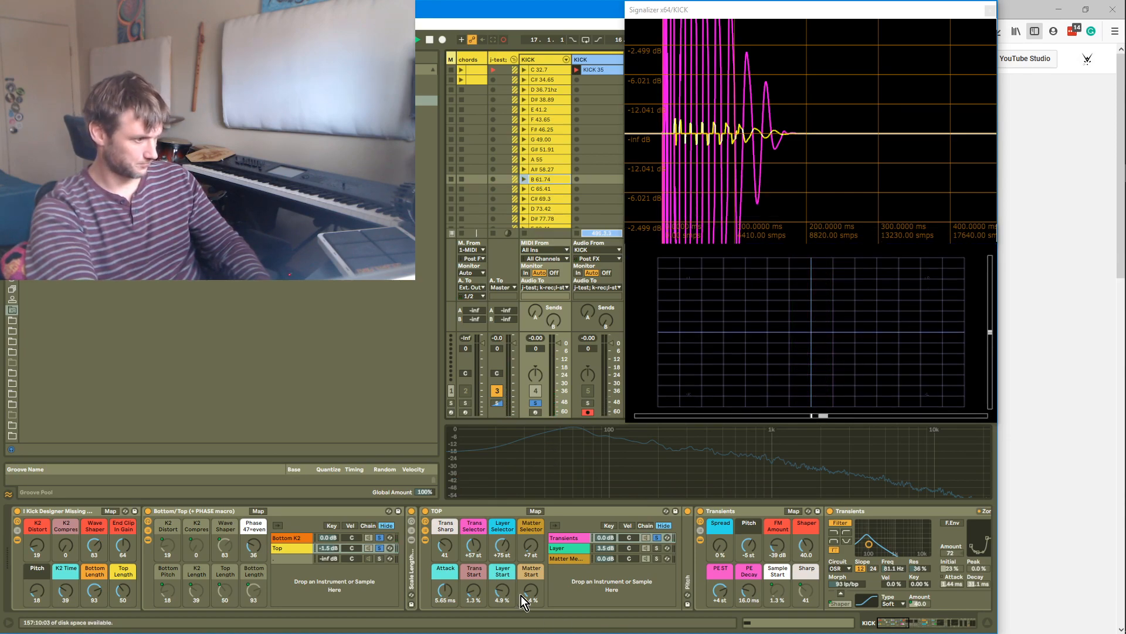
Select the Layer chain in the TOP rack and lower the Layer Selector macro to +51 st
left_click(657, 548)
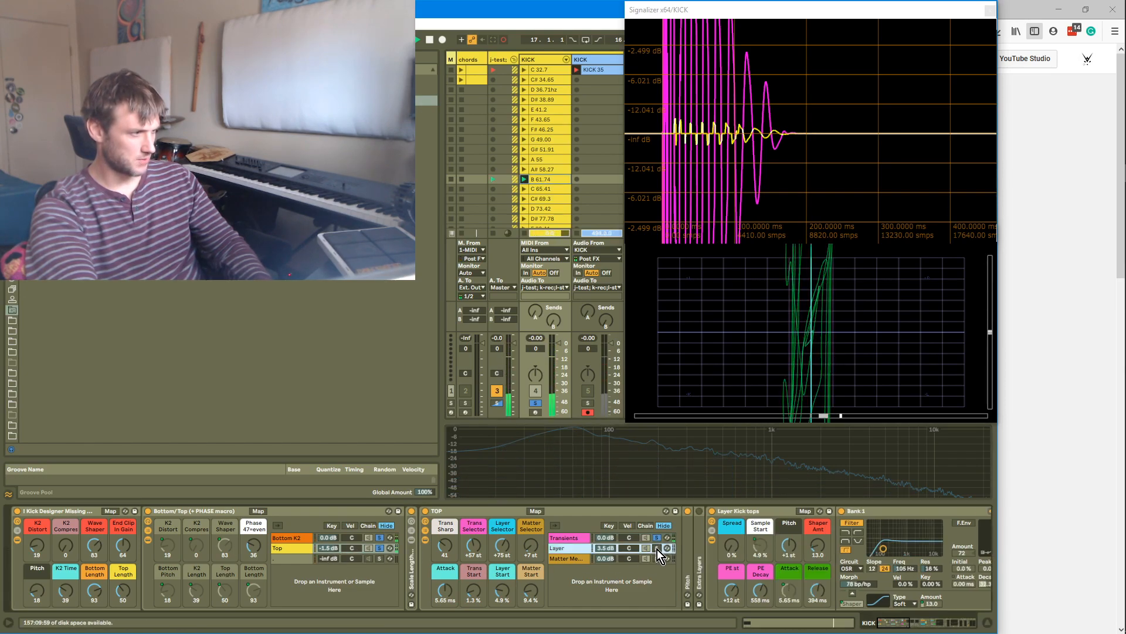
left_click_drag(501, 546, 502, 569)
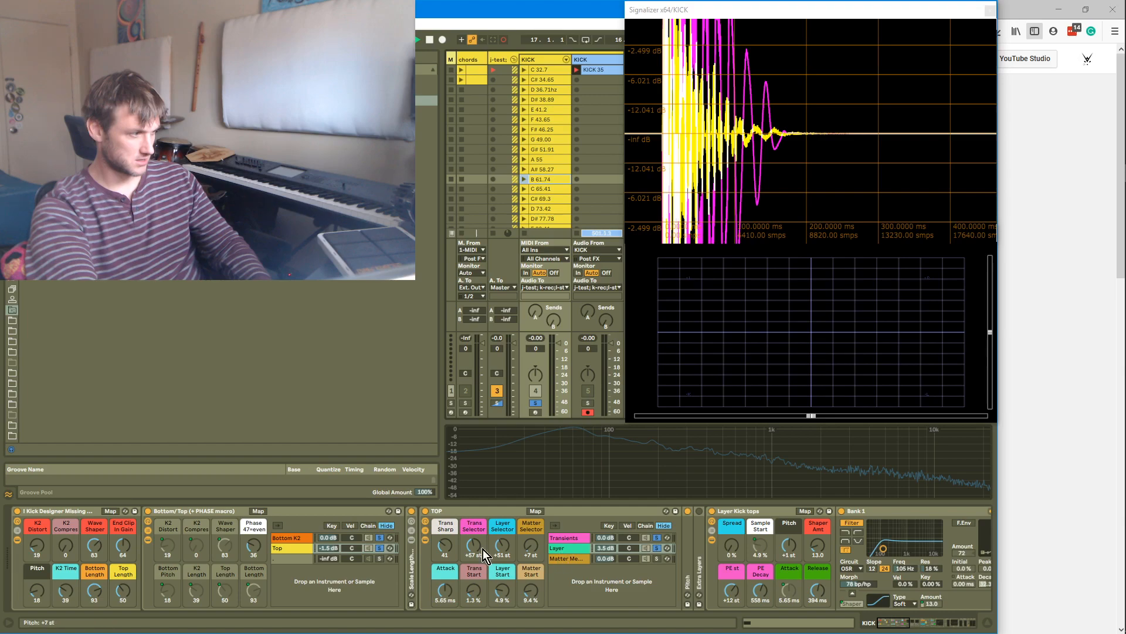
Open the MS COMPRESSOR and set its second Glue Makeup macro to 0.00 dB, then reselect the Bottom K2 chain
left_click(427, 542)
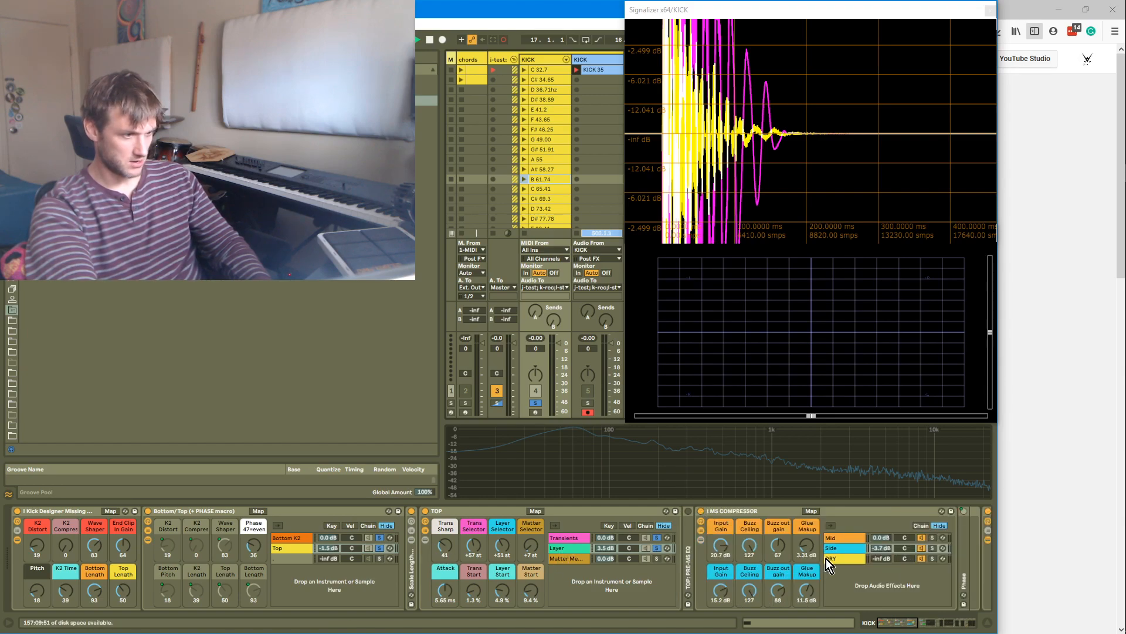
left_click_drag(811, 590, 811, 633)
key("Return")
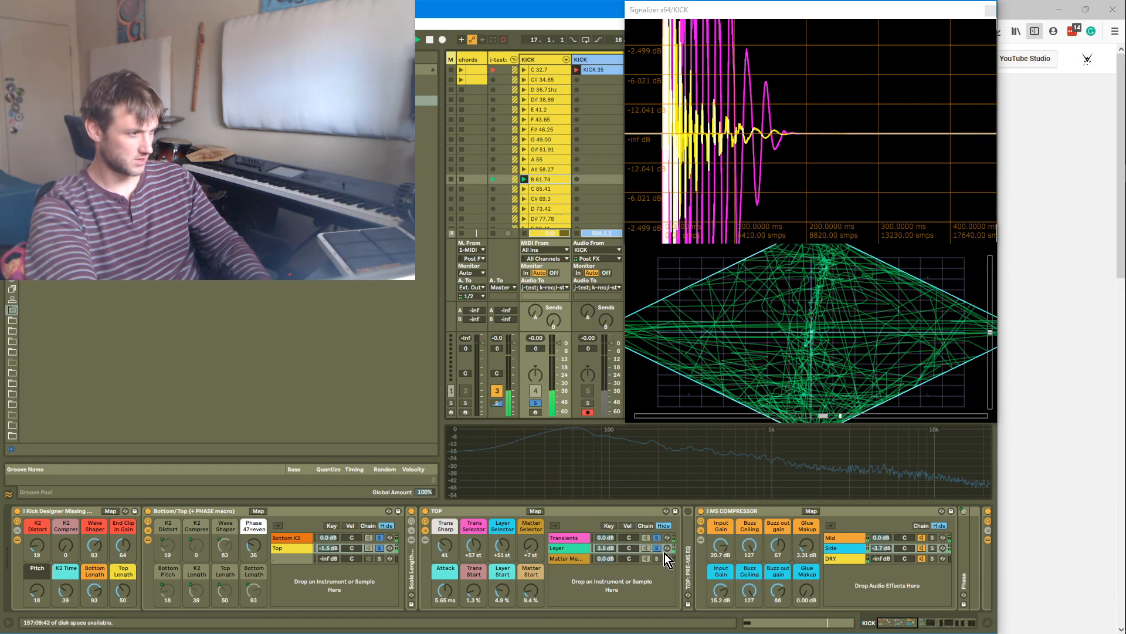
left_click(378, 539)
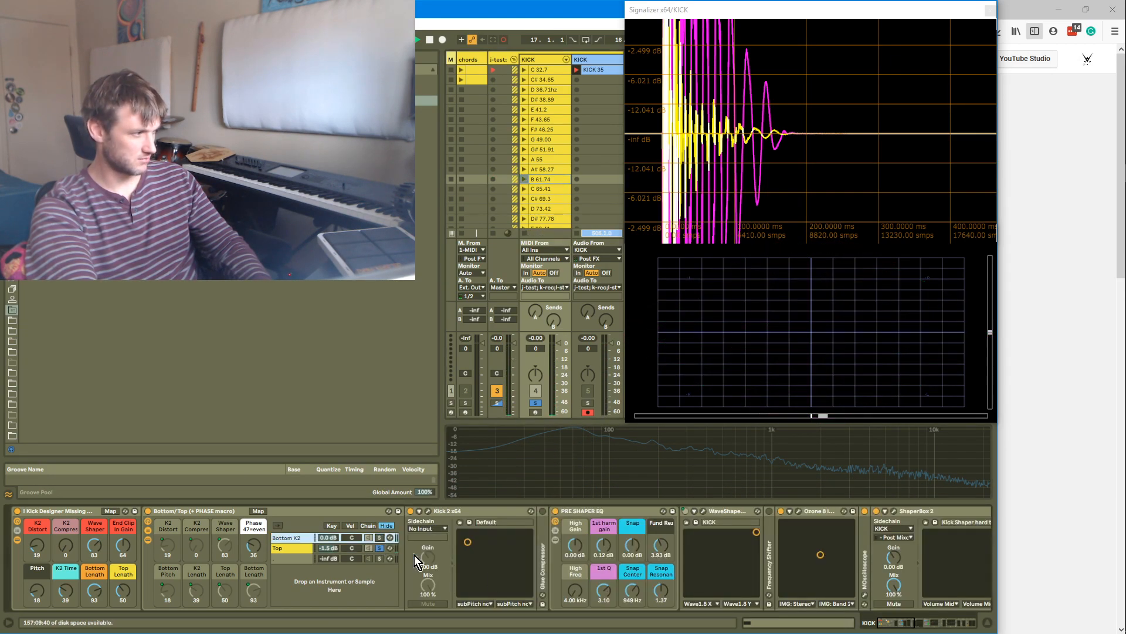
Select the Top chain of the Bottom/Top rack and lower the MS COMPRESSOR's Input Gain macros to 12.4 dB and 8.54 dB
left_click(300, 548)
key("Return")
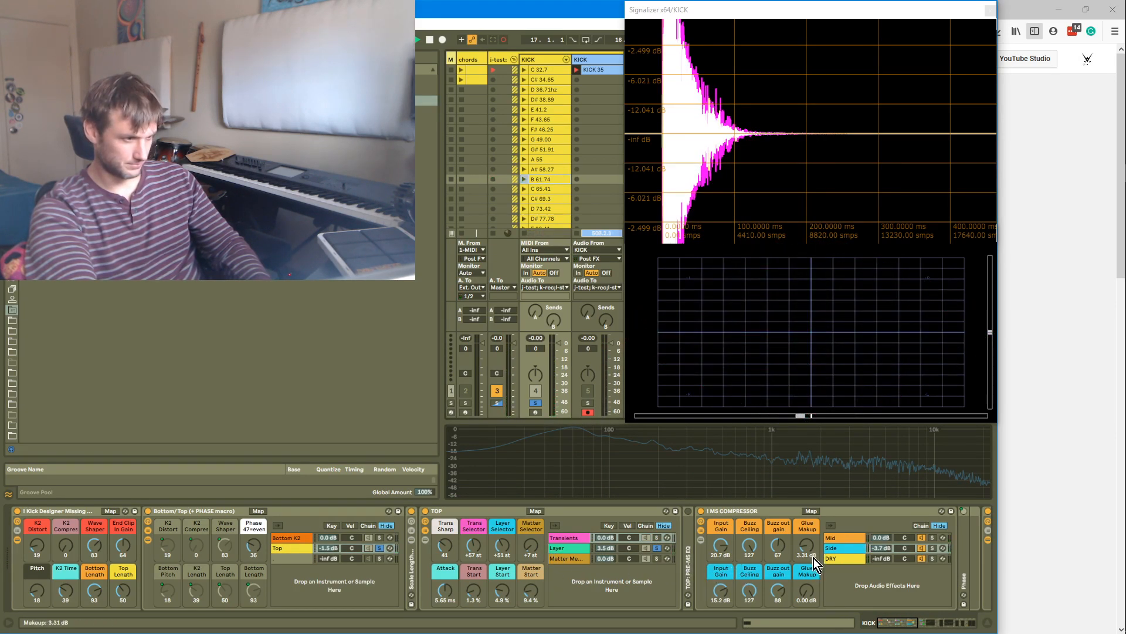
left_click_drag(723, 586, 723, 598)
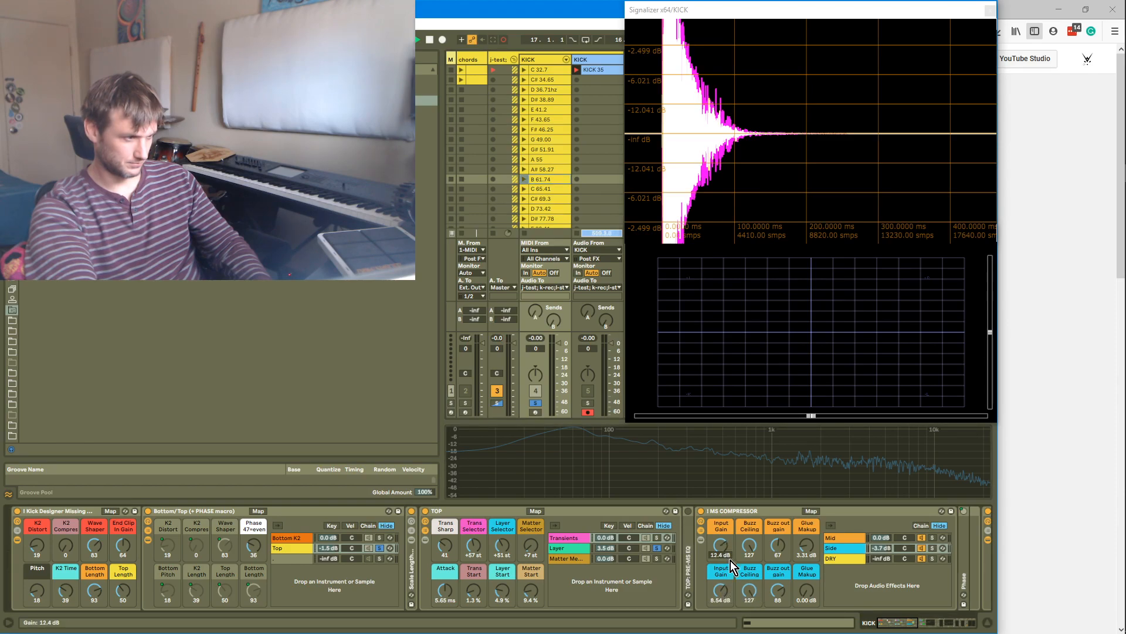
key("Return")
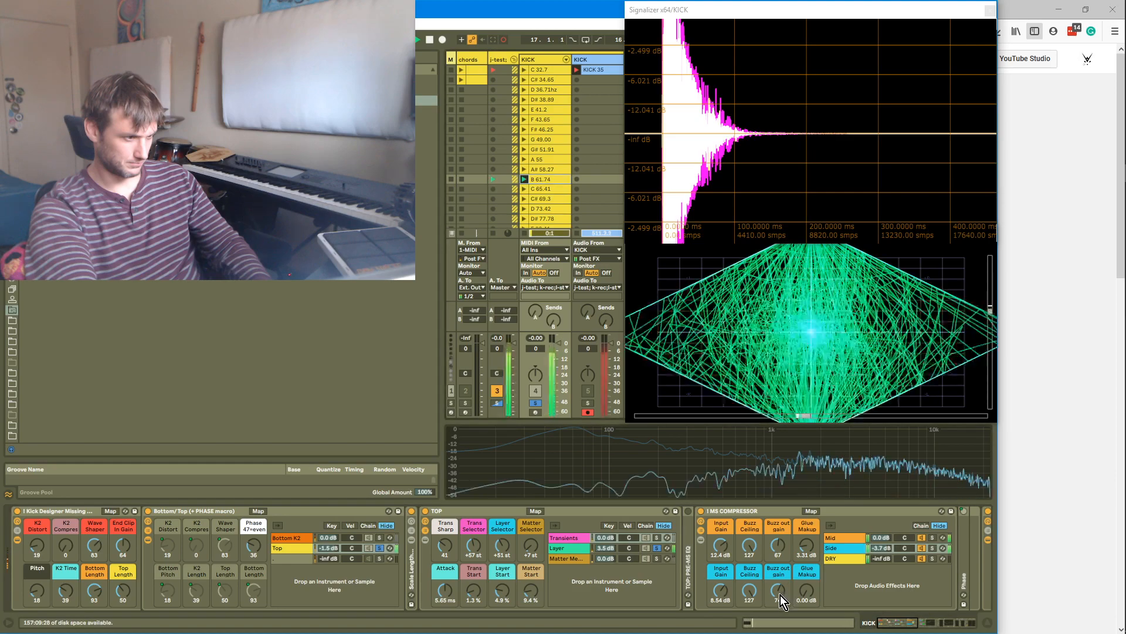
Select the Layer chain in the TOP rack and raise its Layer Selector macro to +79 st
left_click_drag(606, 548, 605, 567)
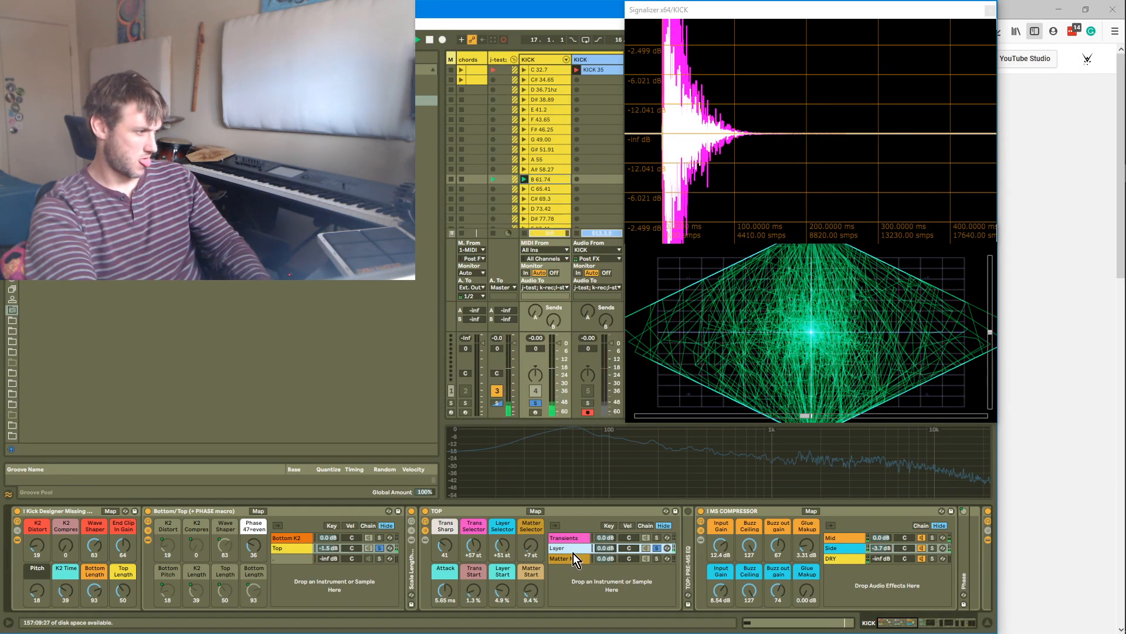
mouse_move(503, 547)
left_mouse_down()
mouse_move(502, 557)
mouse_move(502, 536)
left_mouse_up()
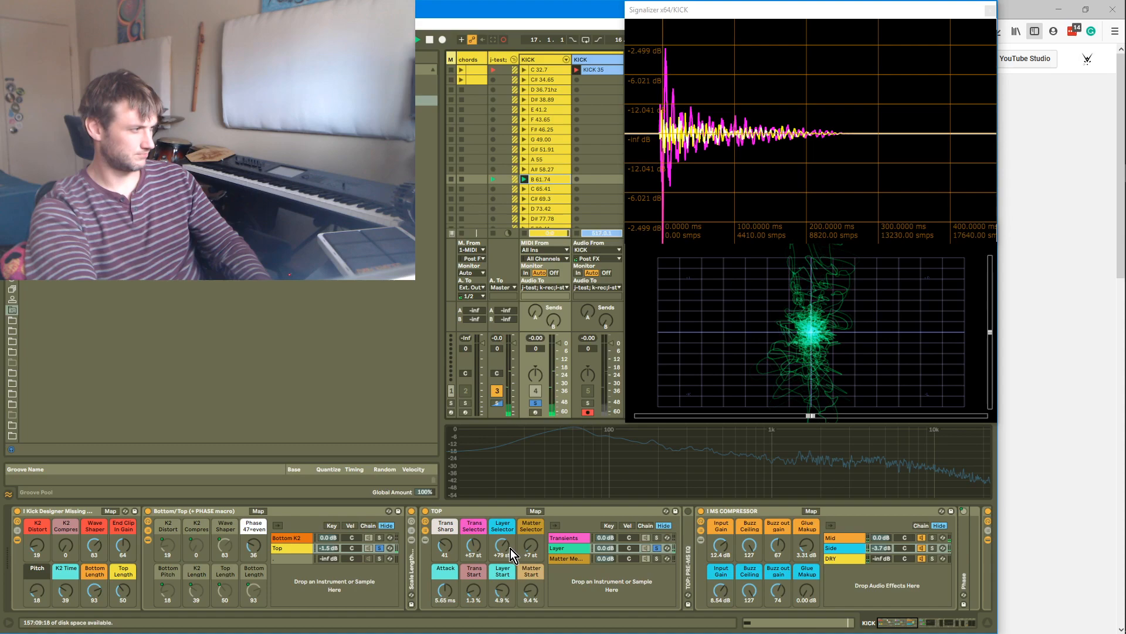
Toggle soloing of the Top chain and adjust the TOP rack's Layer Selector and Layer Start macros, settling on +79 st and 5.8 %
left_click(380, 547)
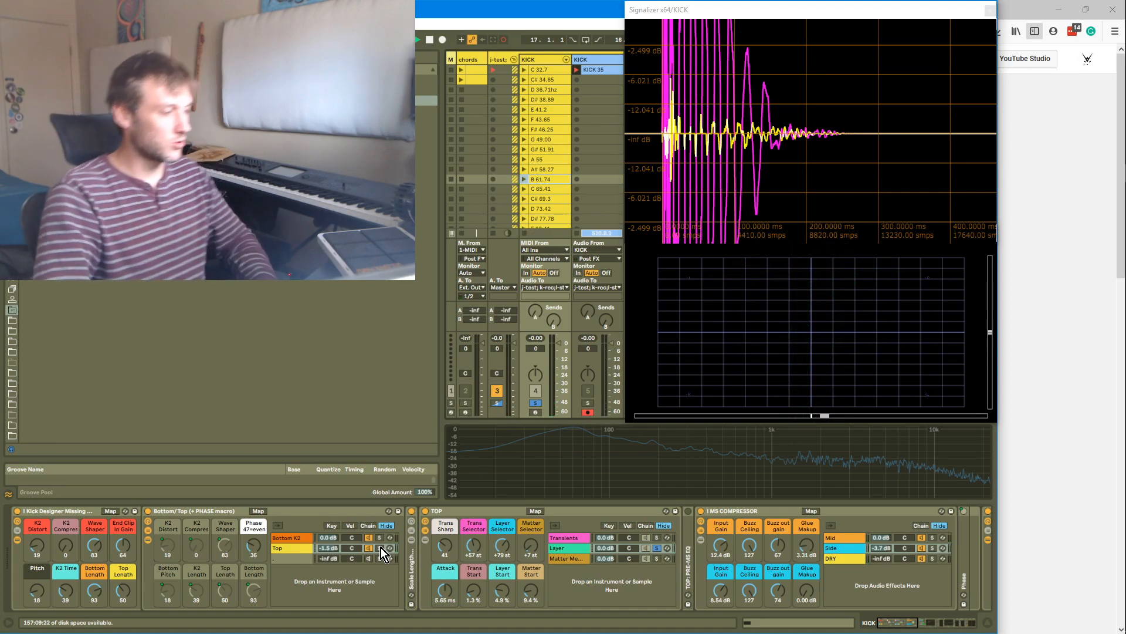
left_click(379, 545)
left_click_drag(505, 554, 504, 554)
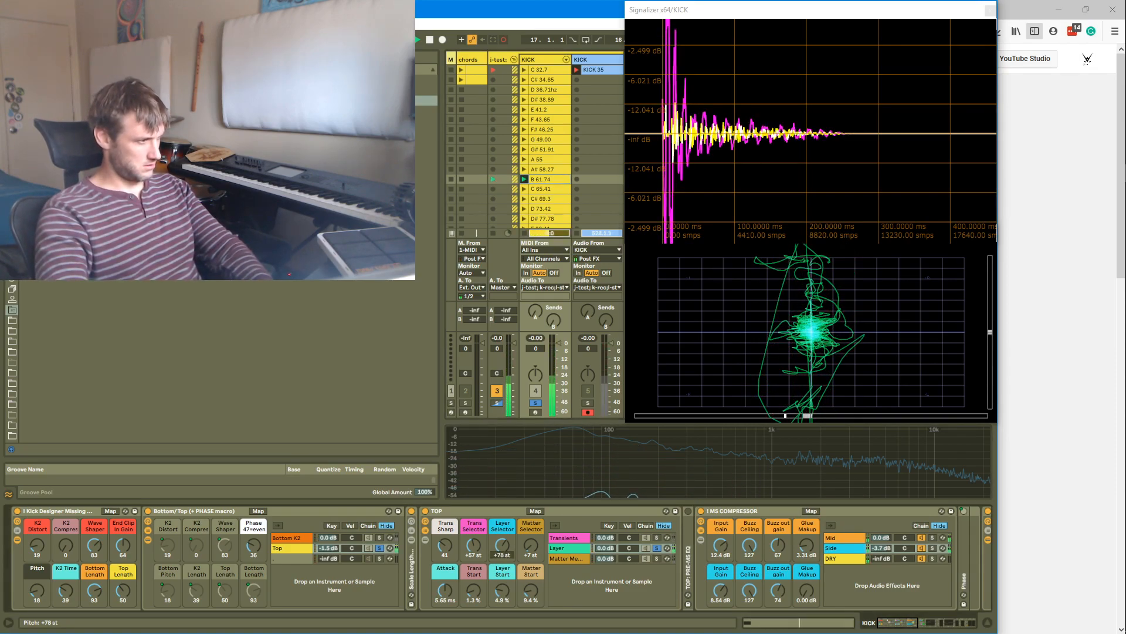
left_click_drag(504, 555, 503, 594)
left_click_drag(504, 551, 504, 622)
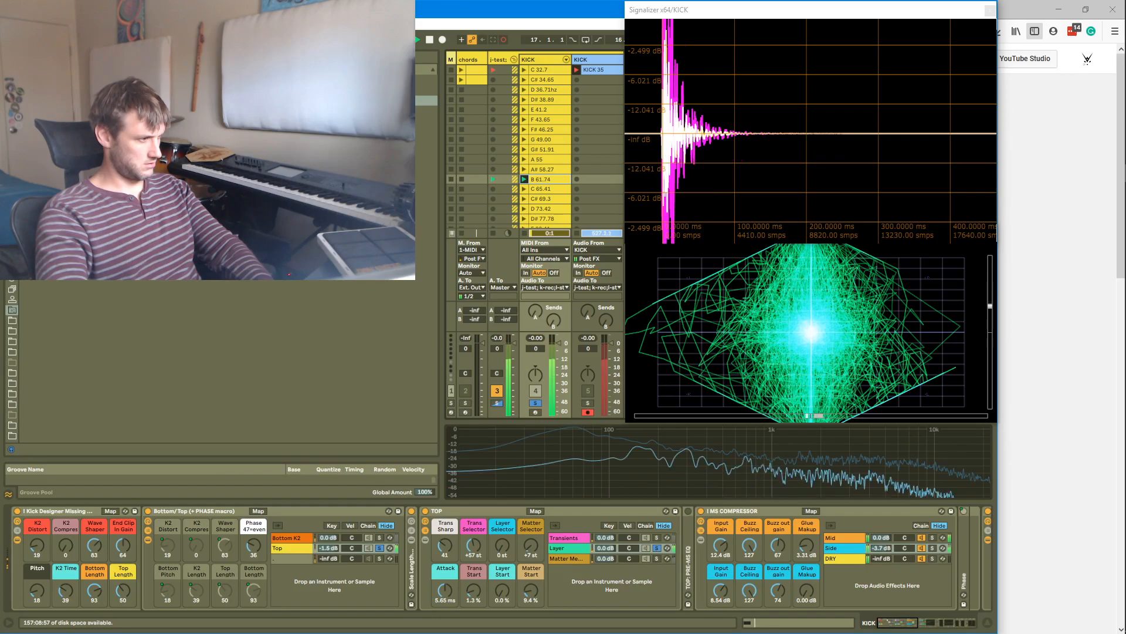
left_click_drag(504, 547, 503, 491)
left_click_drag(503, 593, 502, 543)
left_click_drag(503, 584, 502, 572)
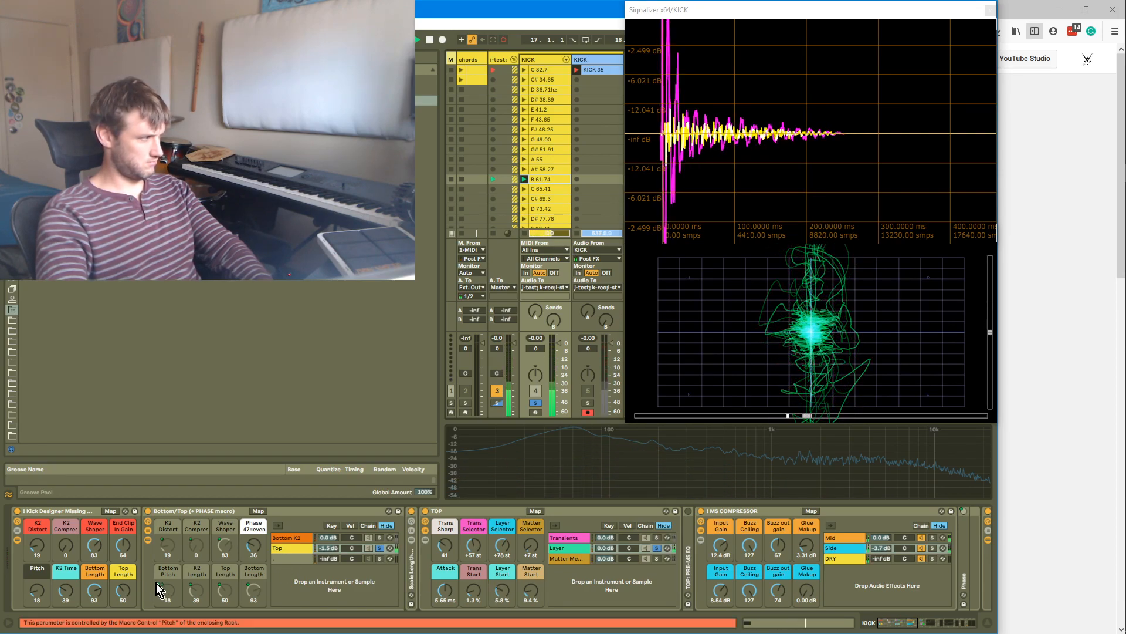
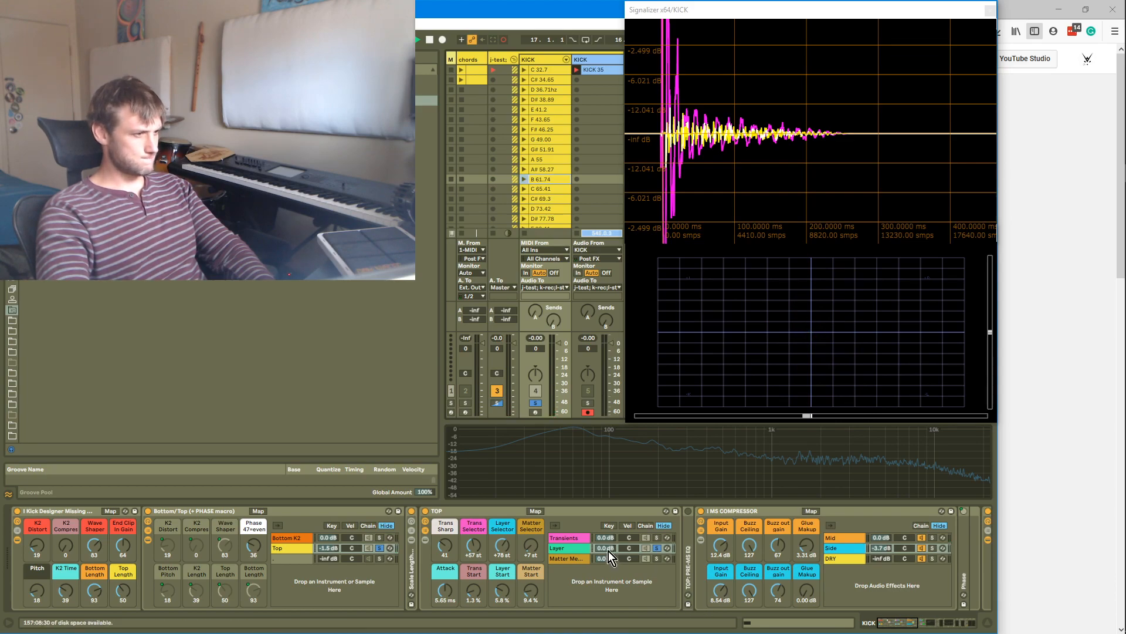
Select the Layer chain in the TOP rack and raise the Layer Kick tops Release to 490 ms
left_click(581, 539)
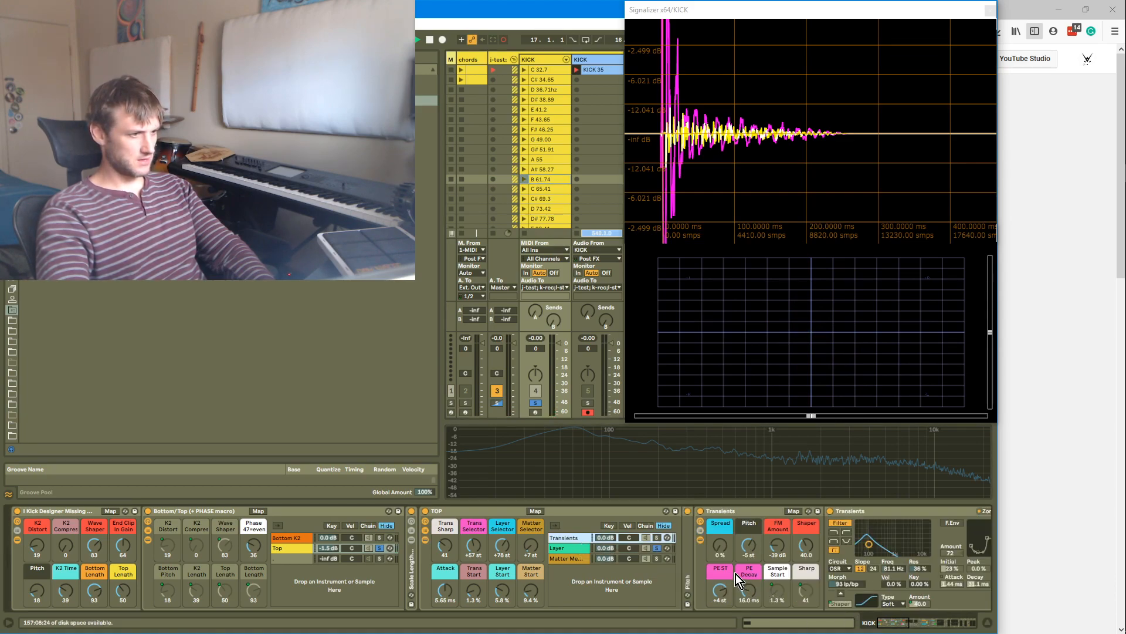
left_click(591, 547)
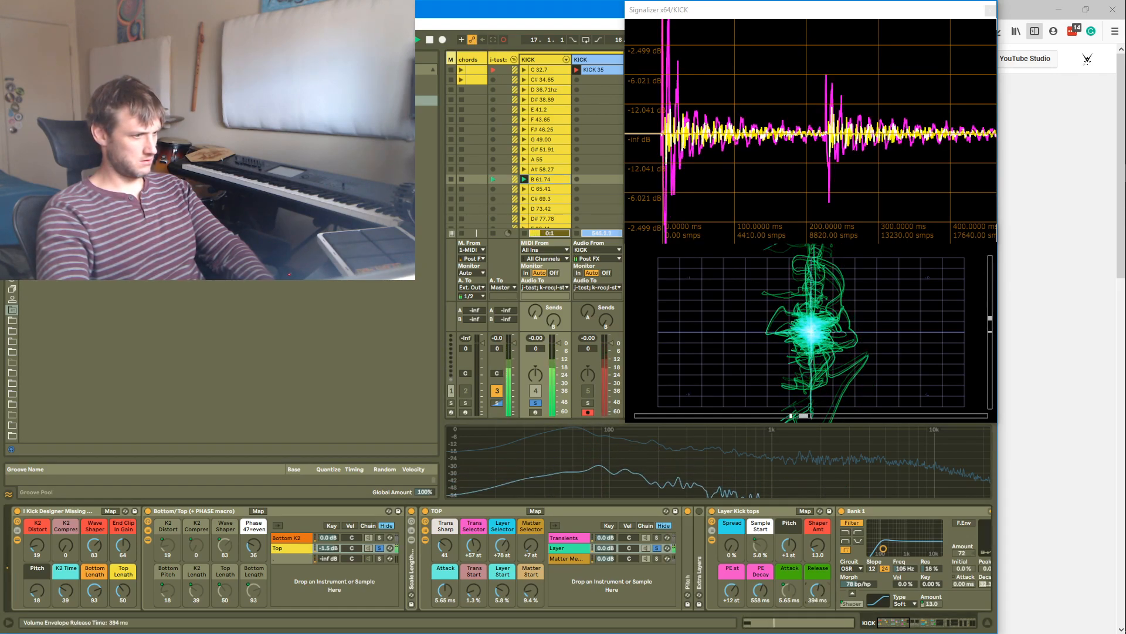
left_click_drag(819, 592, 819, 586)
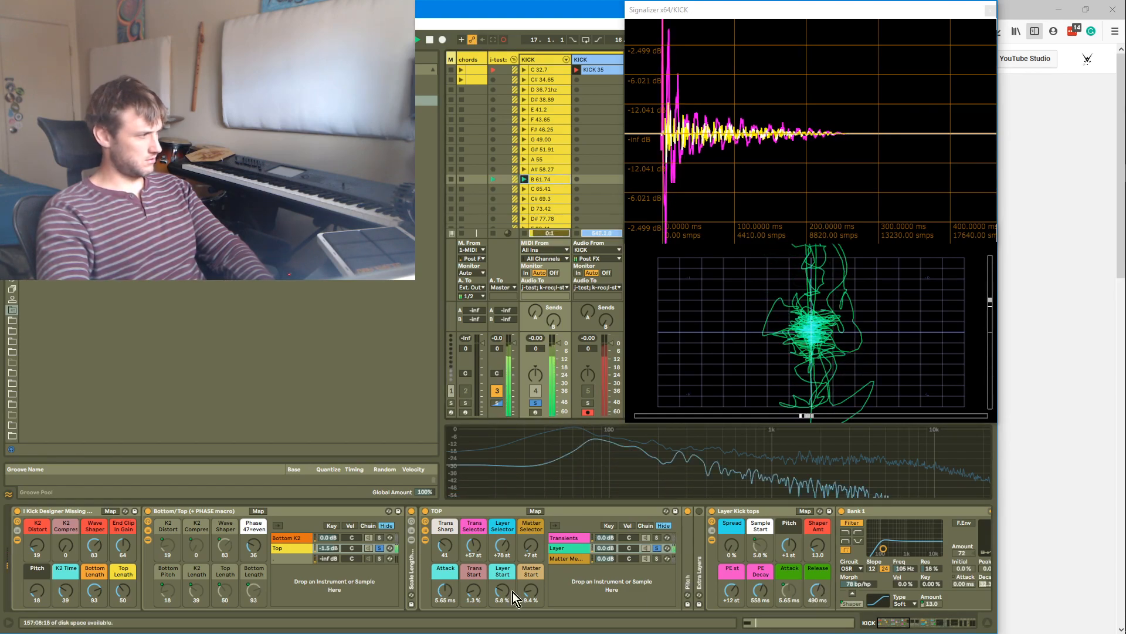
Select the Matter Mayhem chain and set the TOP rack's Matter Start to 0.0 % and Matter Selector to +55 st
left_click(656, 559)
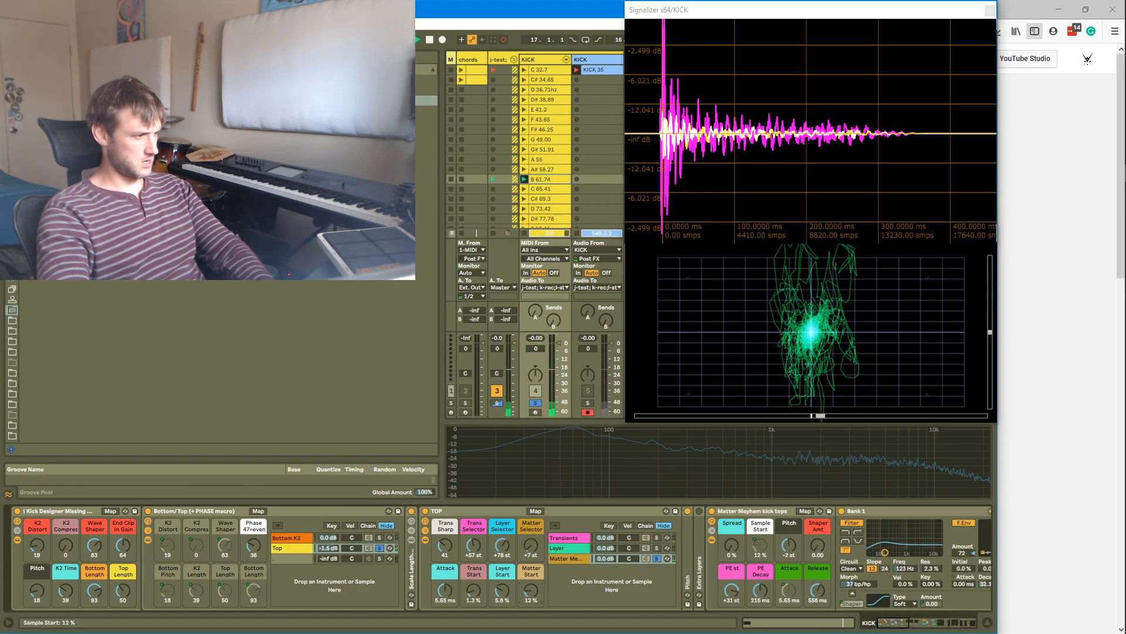
left_click_drag(531, 590, 531, 584)
left_click_drag(530, 546, 530, 533)
left_click_drag(531, 596, 531, 616)
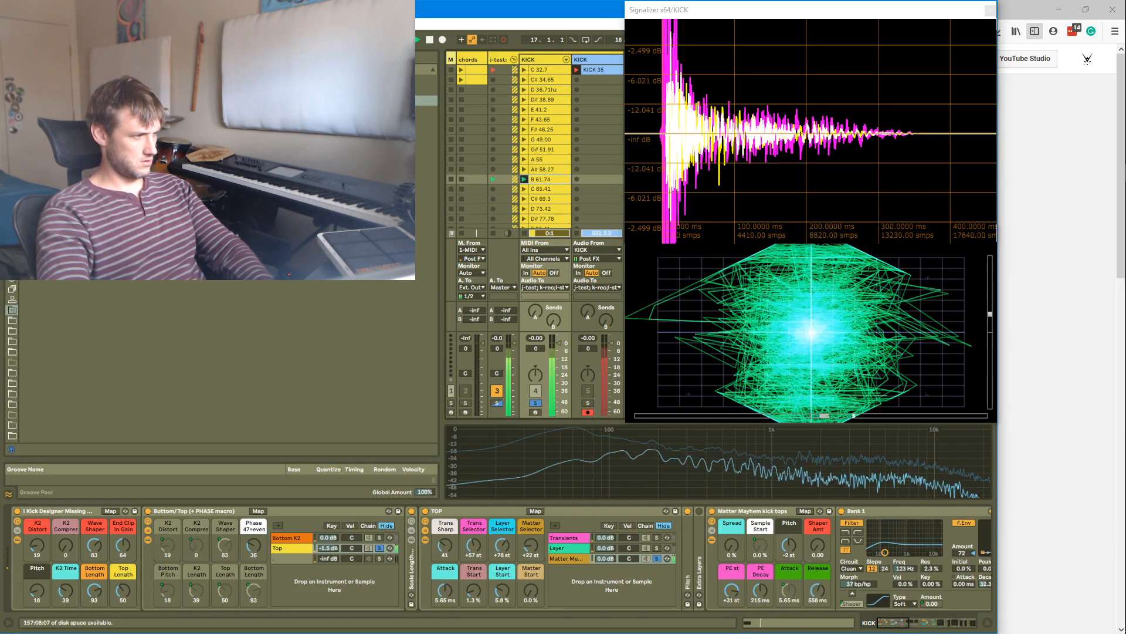
left_click_drag(531, 545, 530, 517)
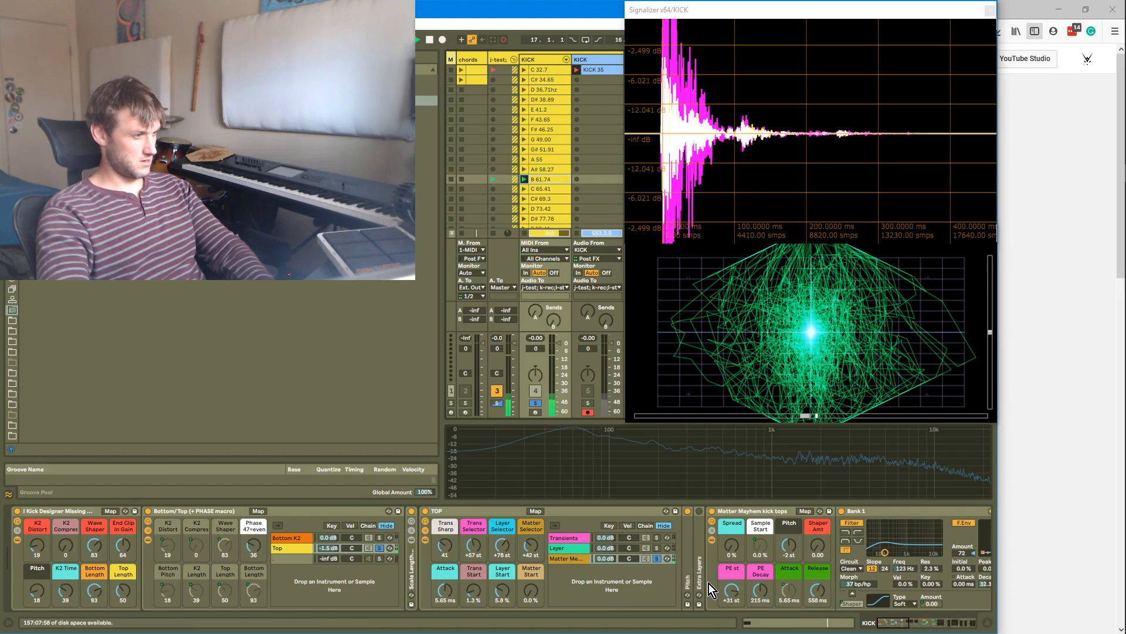
key("Return")
left_click_drag(531, 545, 531, 539)
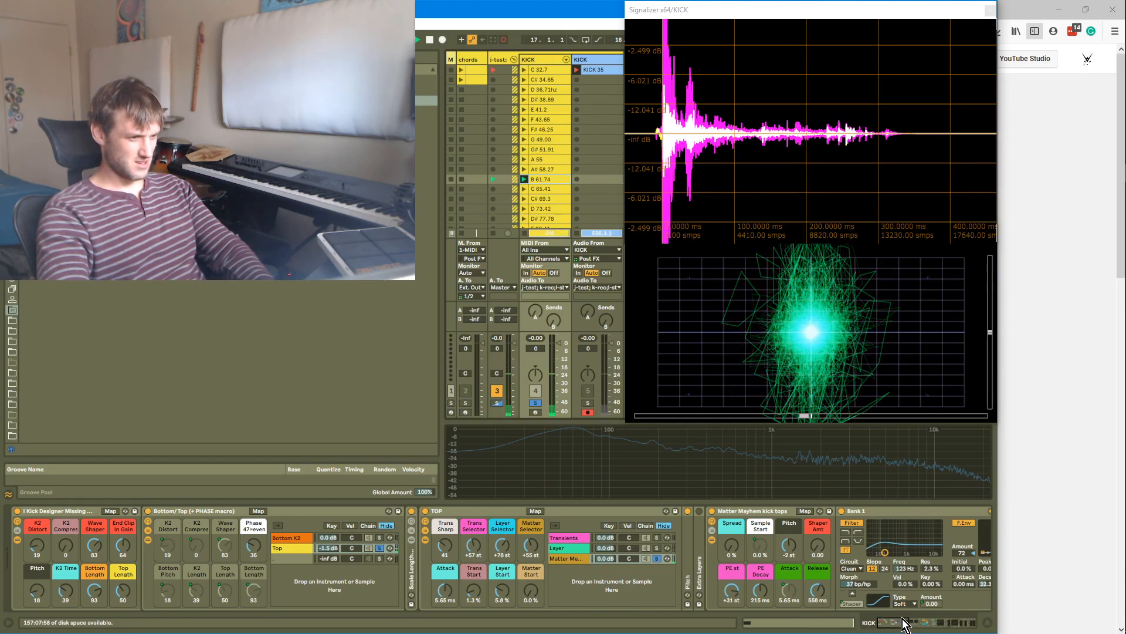
Lower the MS COMPRESSOR's Input Gain macros to -0.83 dB and -1.93 dB
left_click_drag(899, 628, 916, 632)
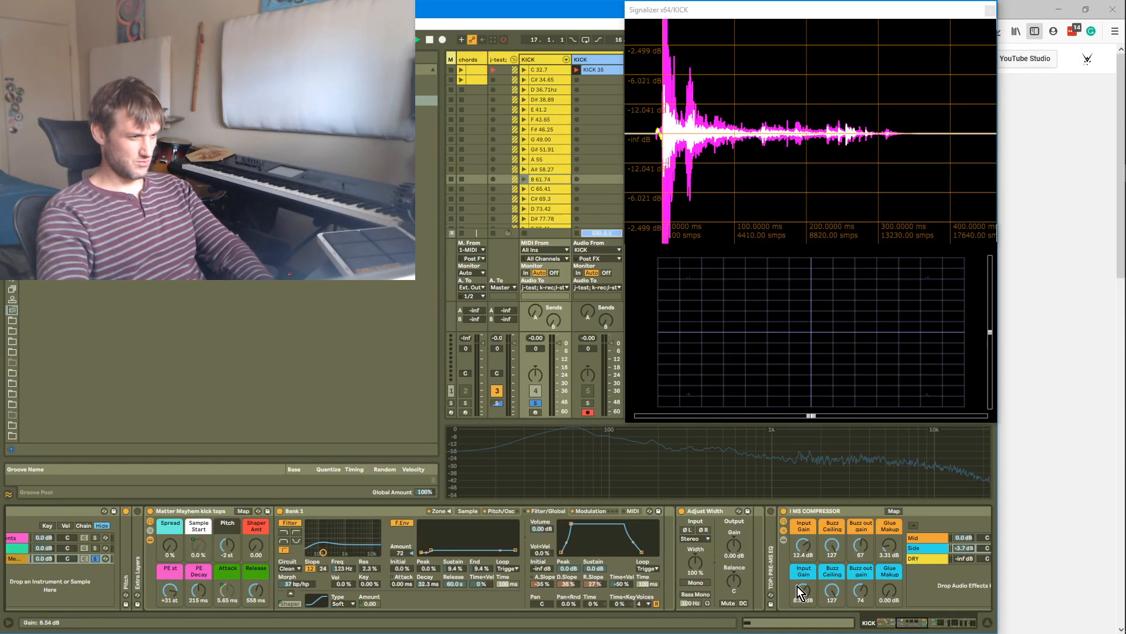
left_click_drag(805, 596, 805, 613)
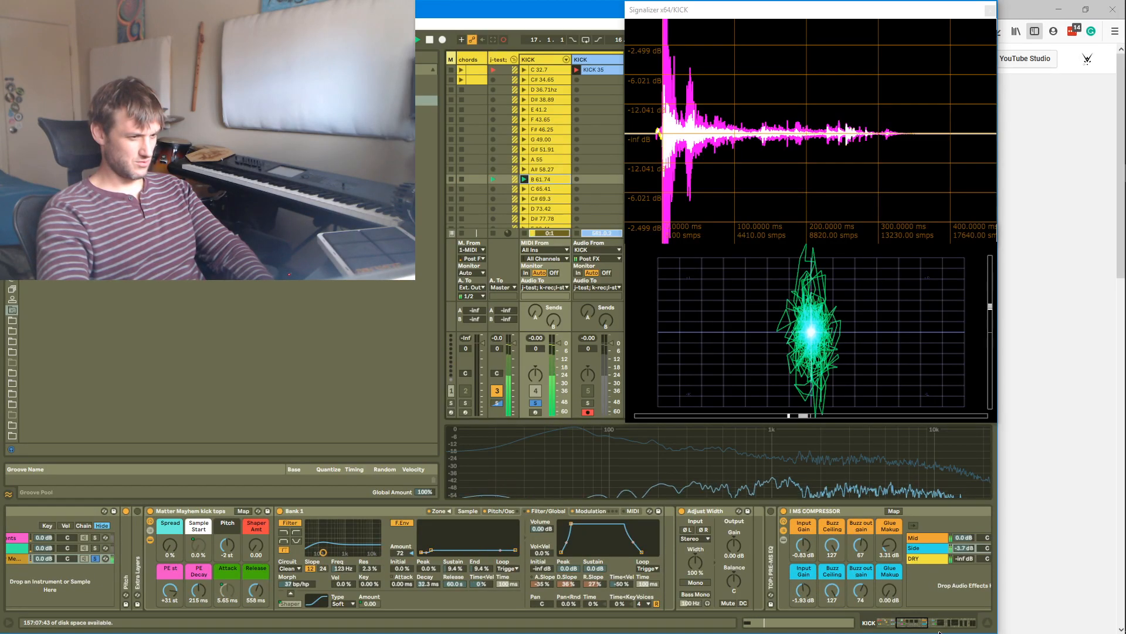
left_click_drag(909, 626, 893, 625)
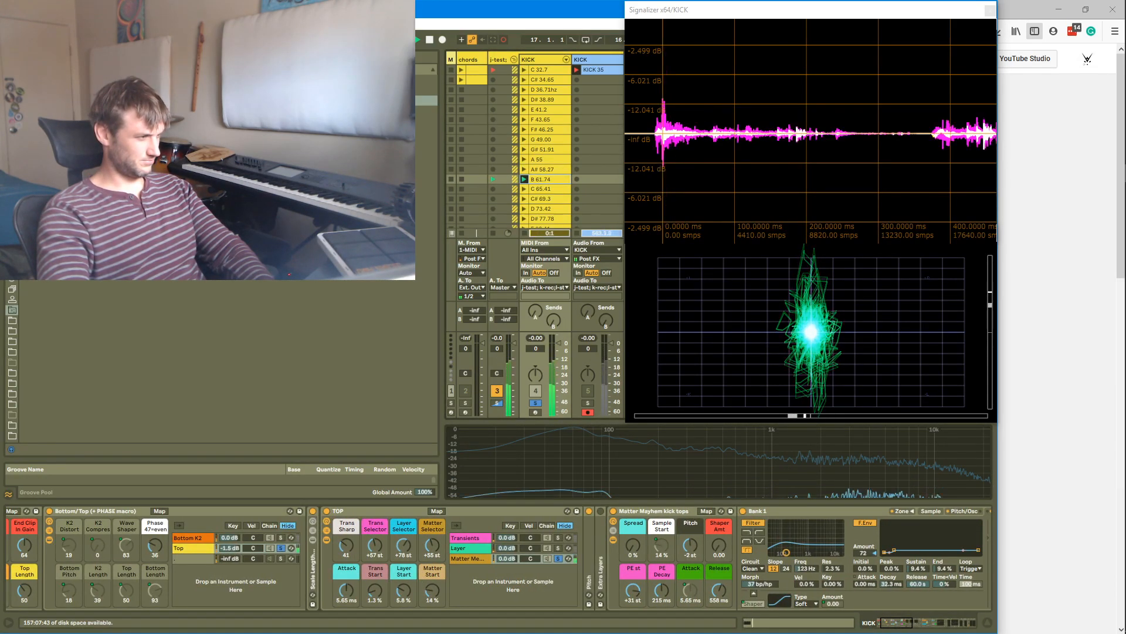
Set the Matter Mayhem kick tops PE st macro to 0 st
mouse_move(439, 556)
left_mouse_down()
mouse_move(439, 526)
mouse_move(438, 556)
left_mouse_up()
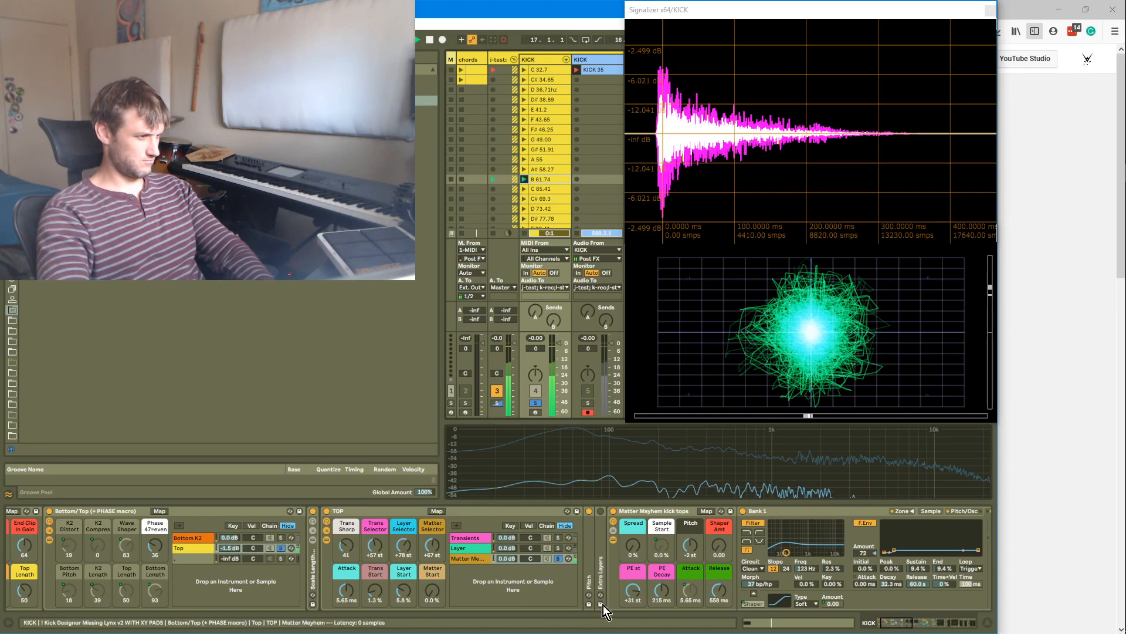
left_click_drag(628, 596, 628, 616)
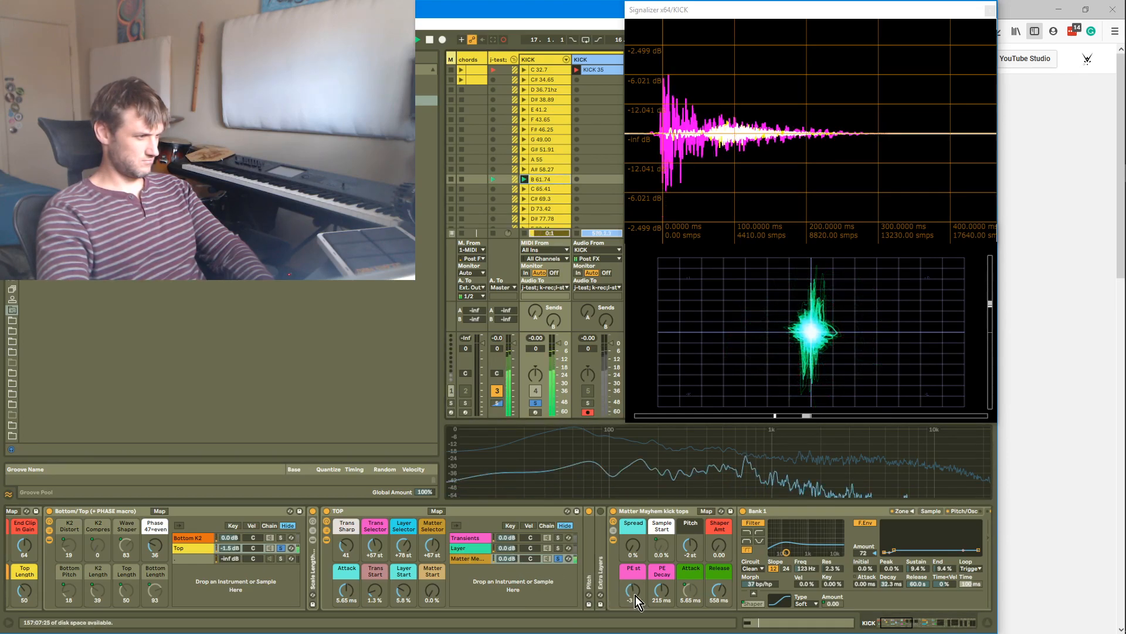
left_click_drag(630, 597, 630, 593)
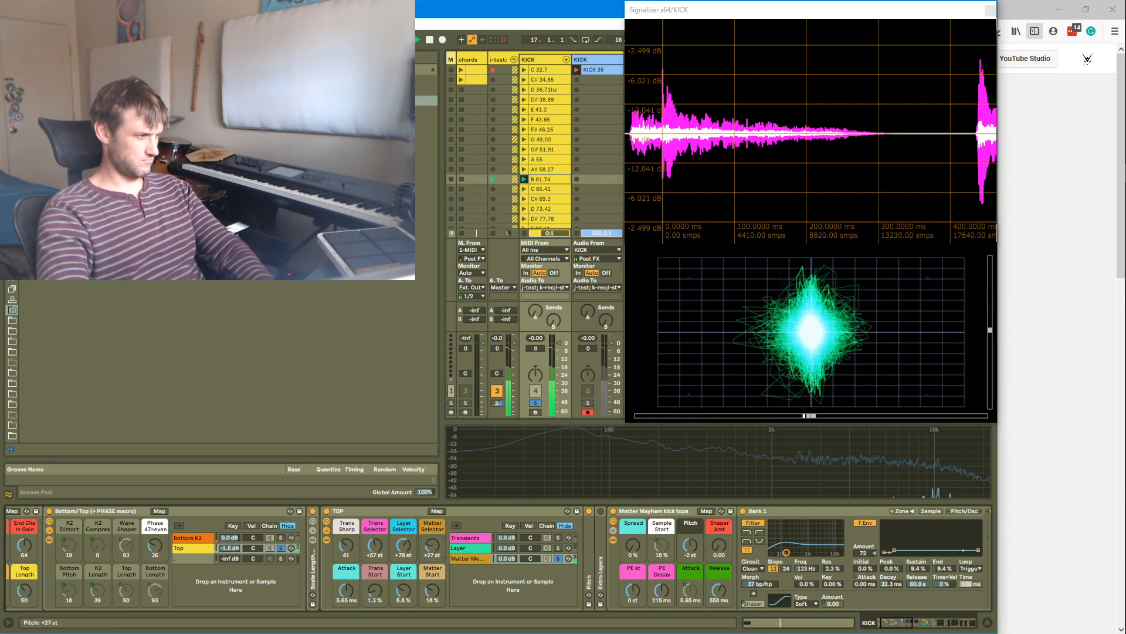
Set the TOP rack's Matter Selector to +1 st and lower Matter Start to 4.3 %
left_click_drag(433, 577, 433, 583)
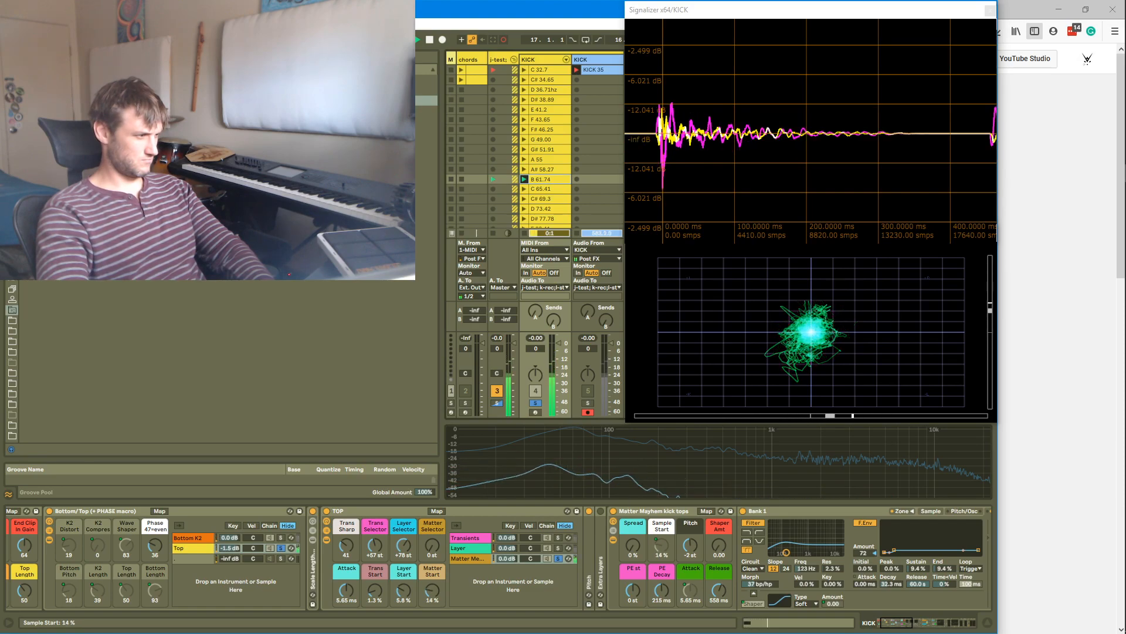
left_click(434, 546)
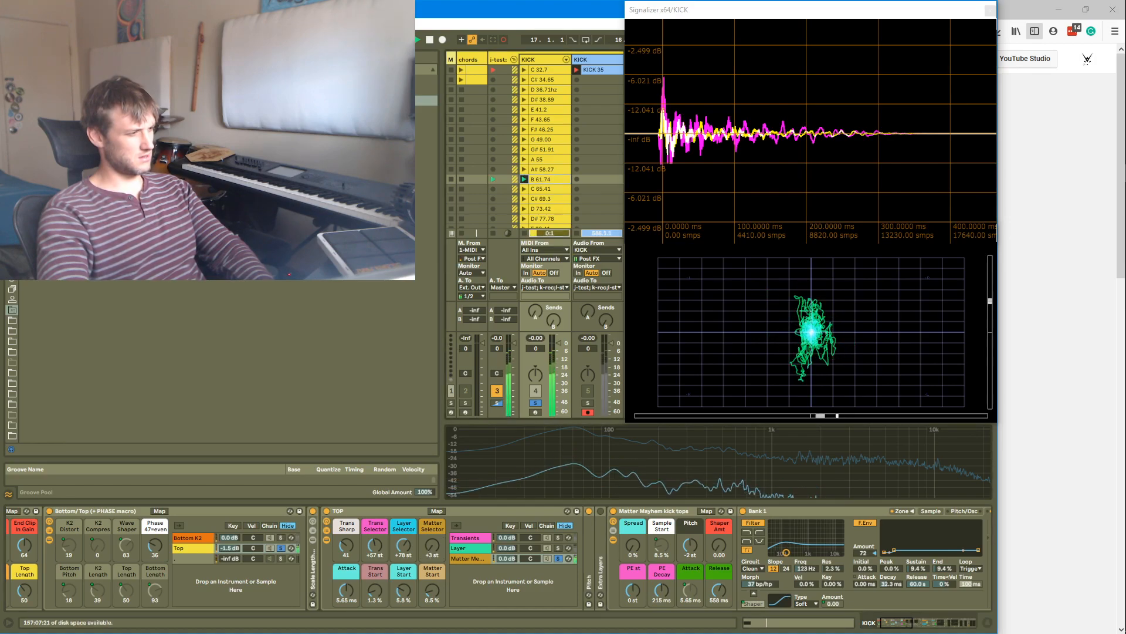
left_click_drag(434, 552, 433, 585)
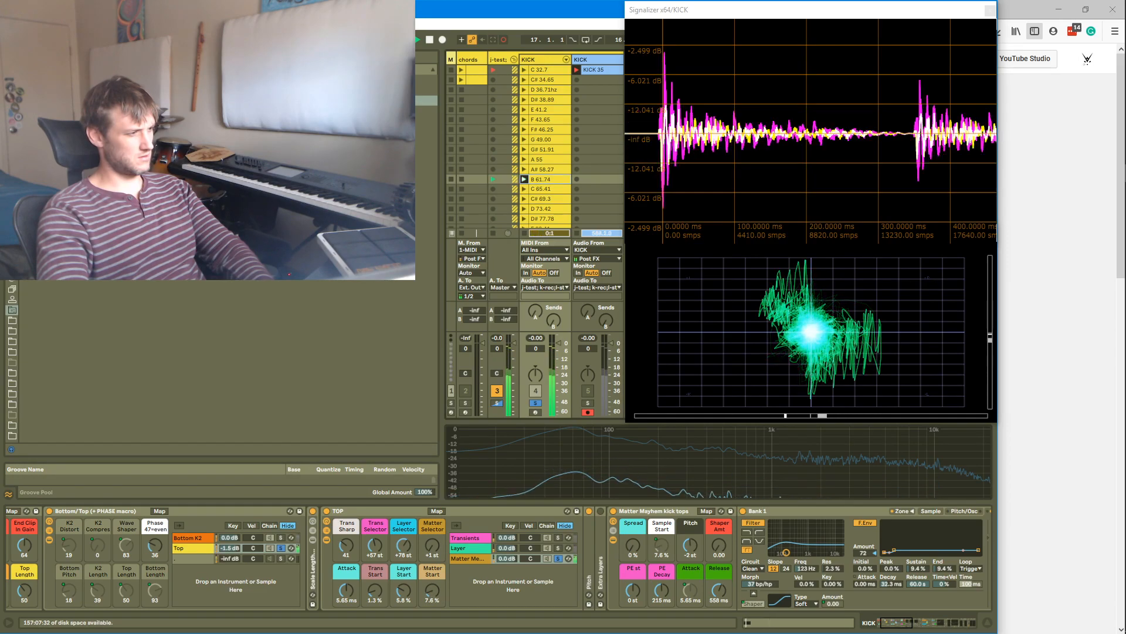
left_click_drag(434, 548, 432, 585)
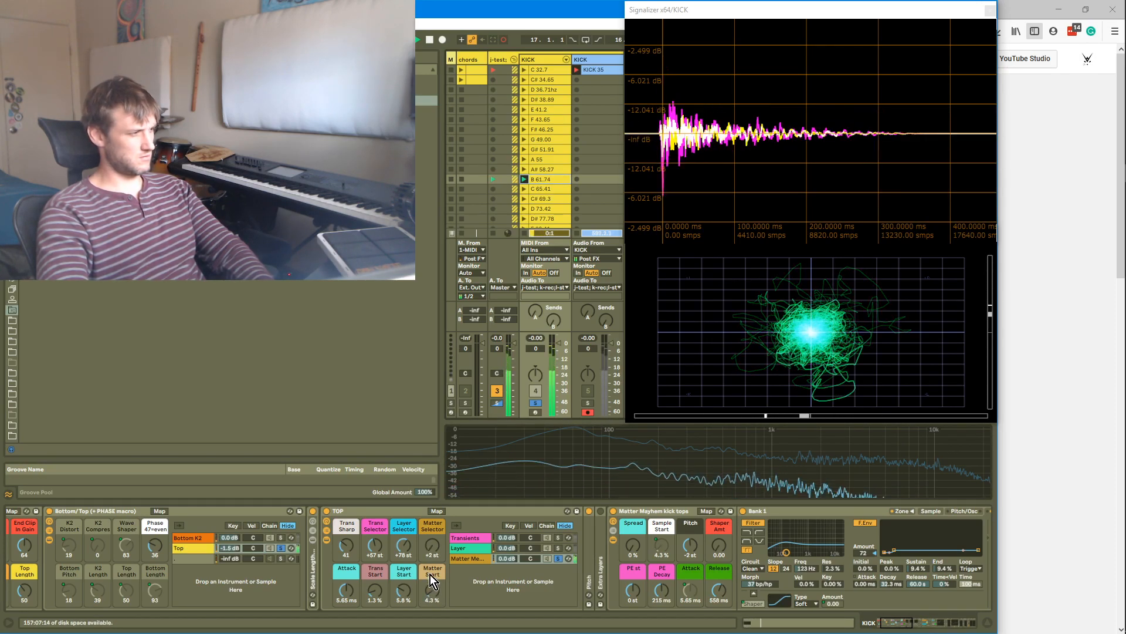
Toggle soloing of the Top chain and set the TOP rack's Matter Start to 6.6 % and Matter Selector to +74 st
left_click(284, 548)
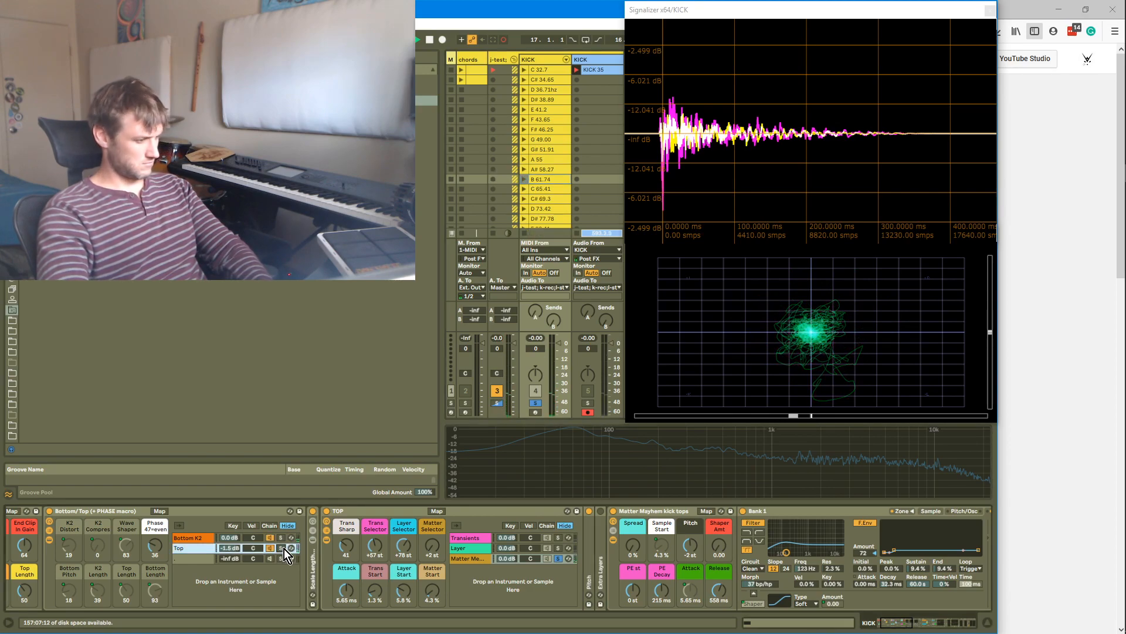
key("Return")
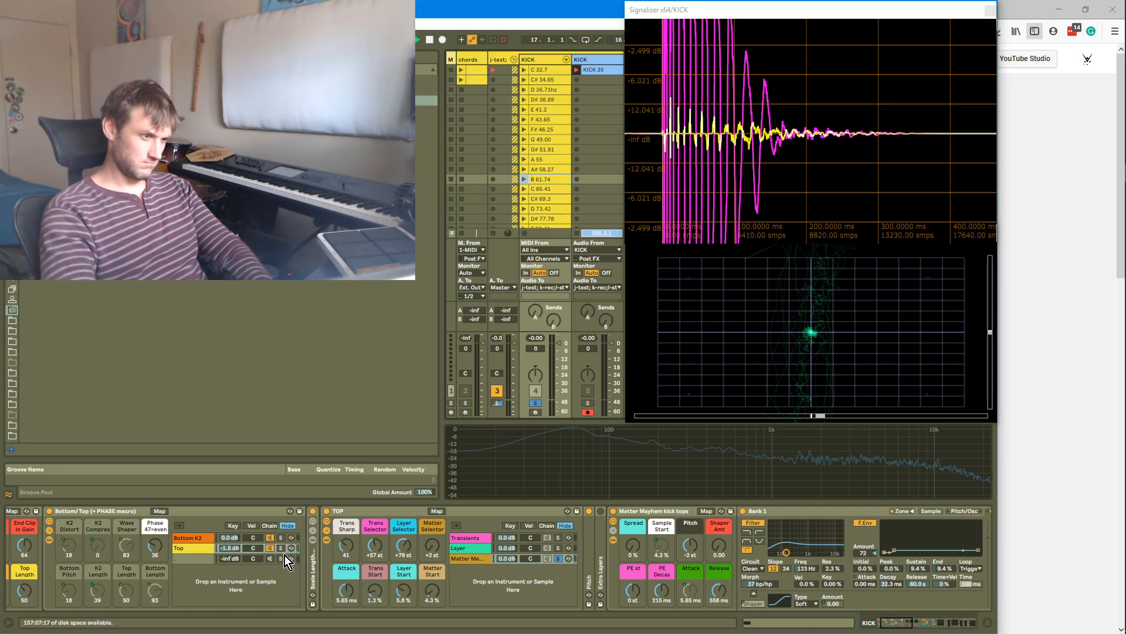
left_click_drag(430, 590, 432, 536)
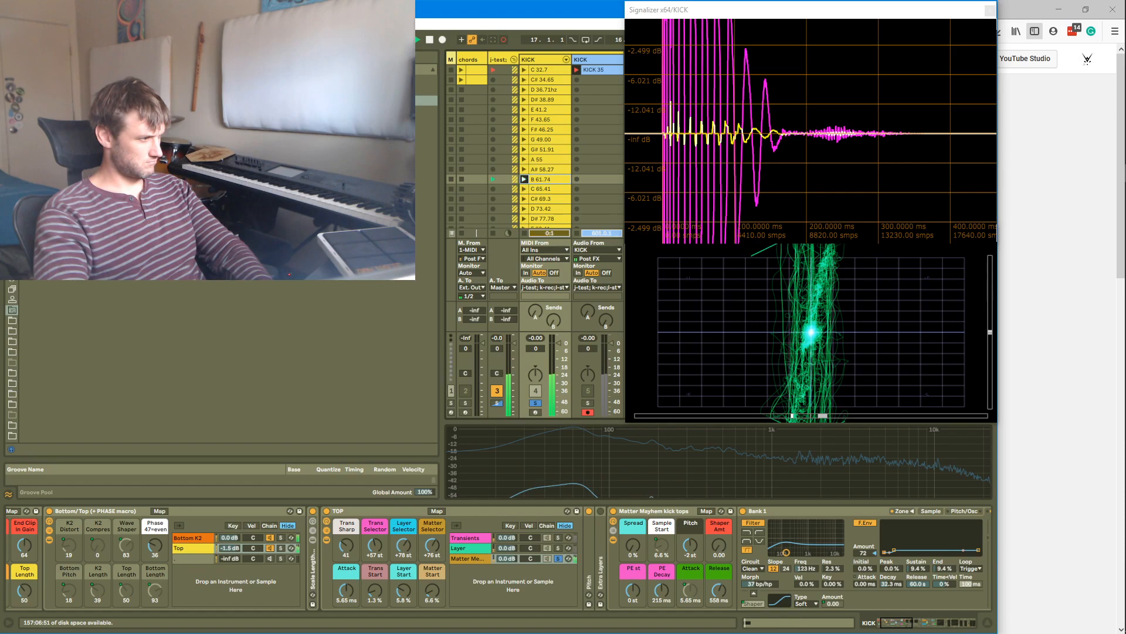
left_click_drag(432, 552, 431, 546)
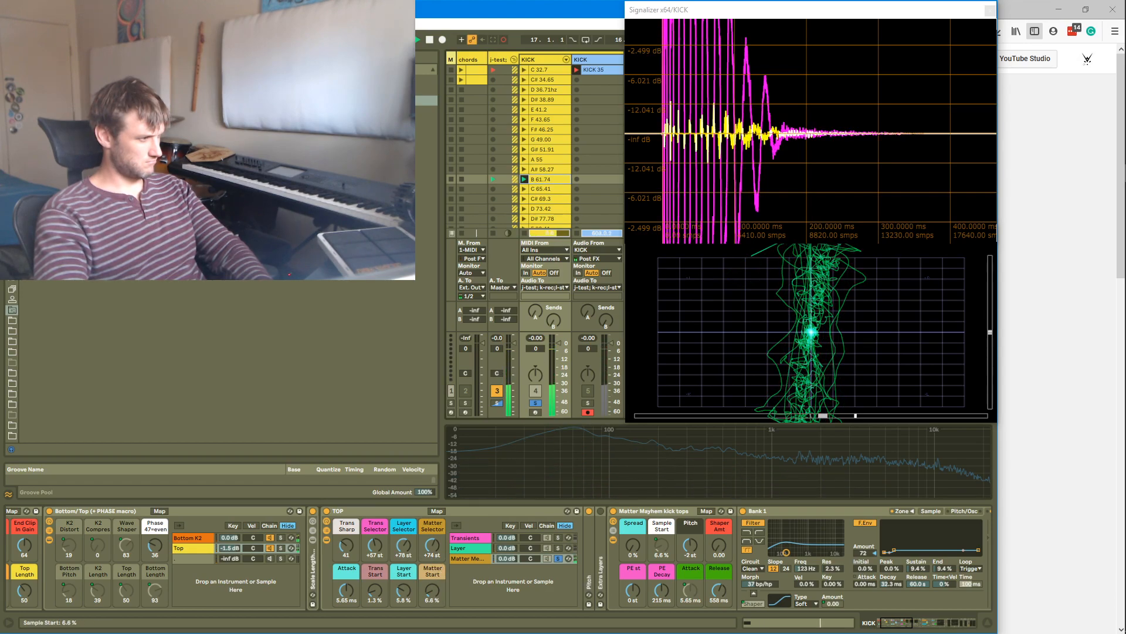
Transpose the Matter Mayhem Pitch down to -23 st and adjust its Release, toggling the Top chain solo again
mouse_move(690, 546)
left_mouse_down()
mouse_move(691, 557)
mouse_move(691, 542)
left_mouse_up()
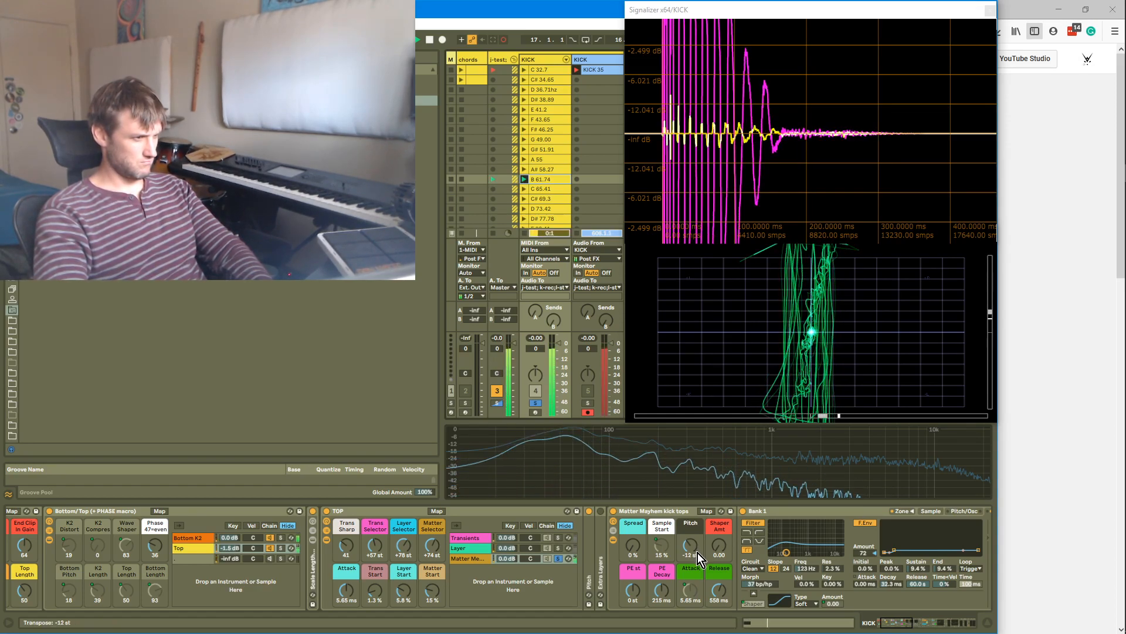
left_click_drag(713, 601, 719, 510)
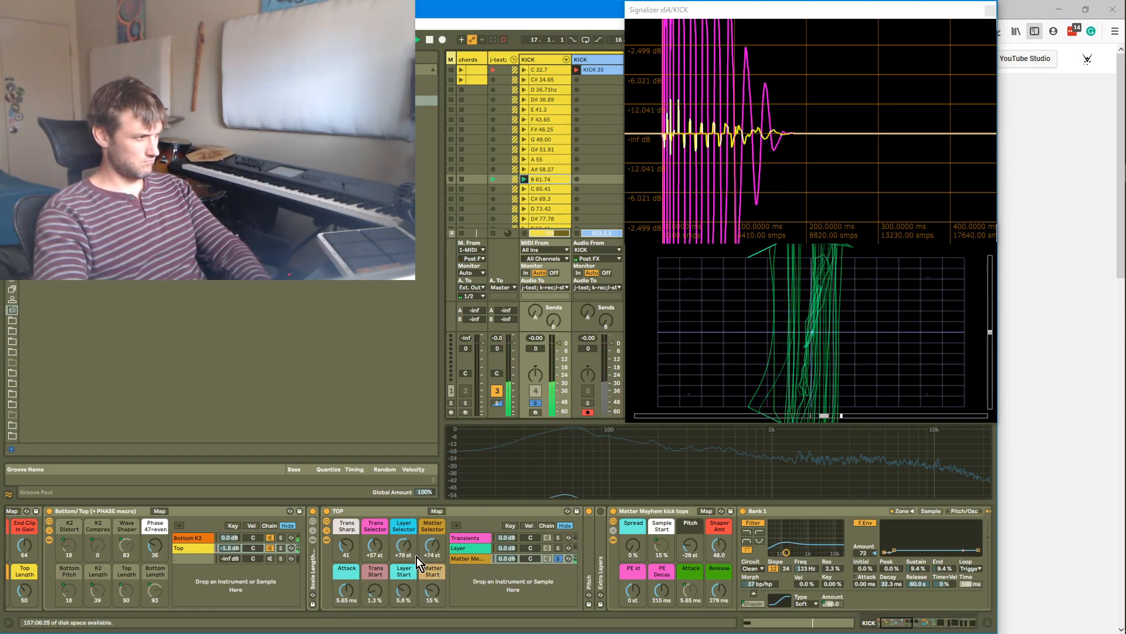
left_click(282, 549)
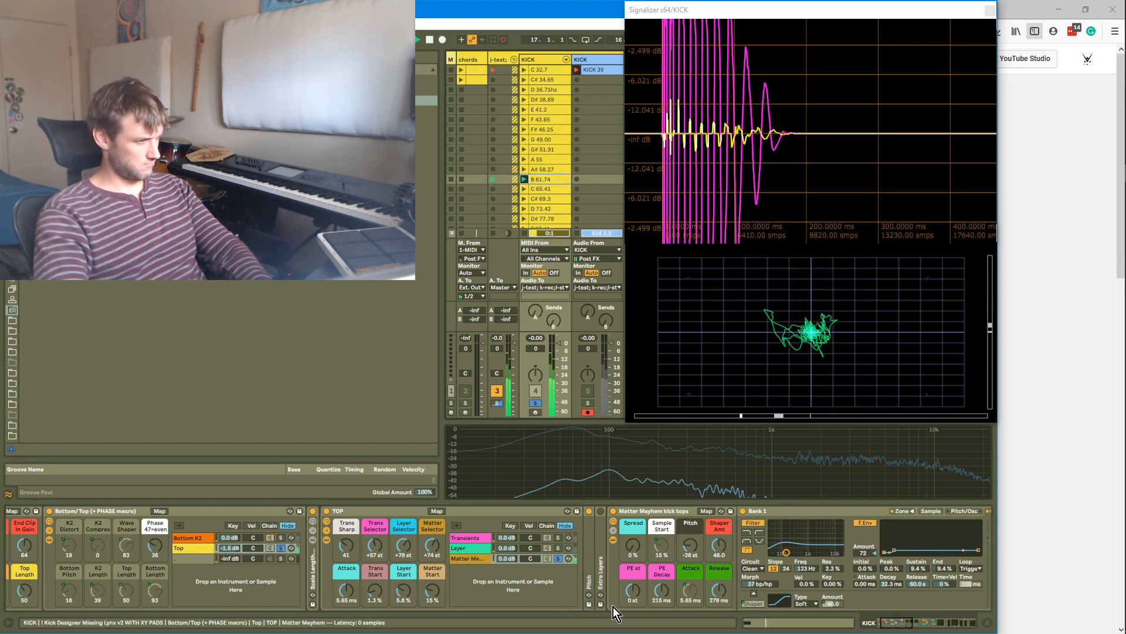
left_click_drag(716, 594, 686, 523)
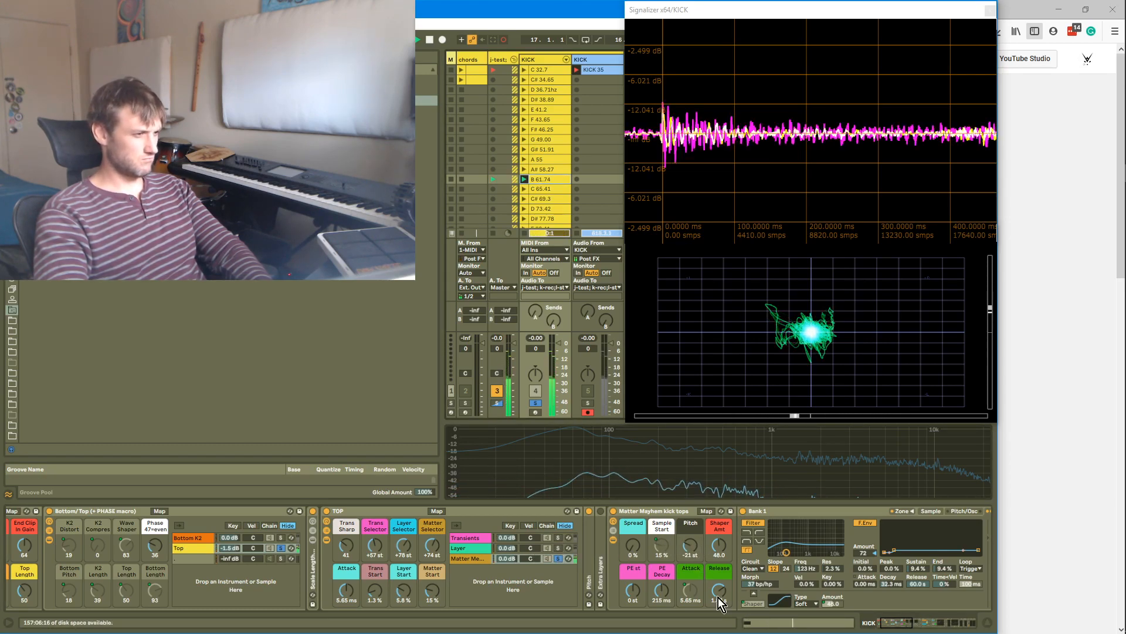
Set the Matter Selector to +72 st and raise Matter Mayhem's Release to 2.05 s and Shaper Amount to 74.0
left_click_drag(432, 546, 433, 546)
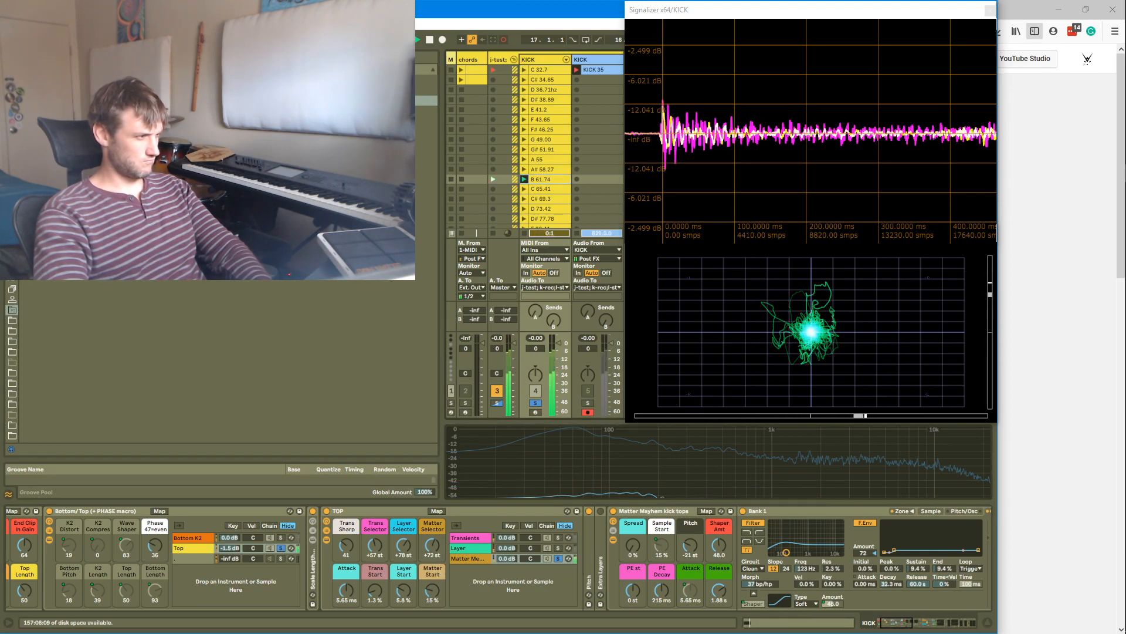
left_click_drag(719, 590, 719, 590)
left_click_drag(719, 546, 719, 532)
left_click_drag(717, 590, 716, 552)
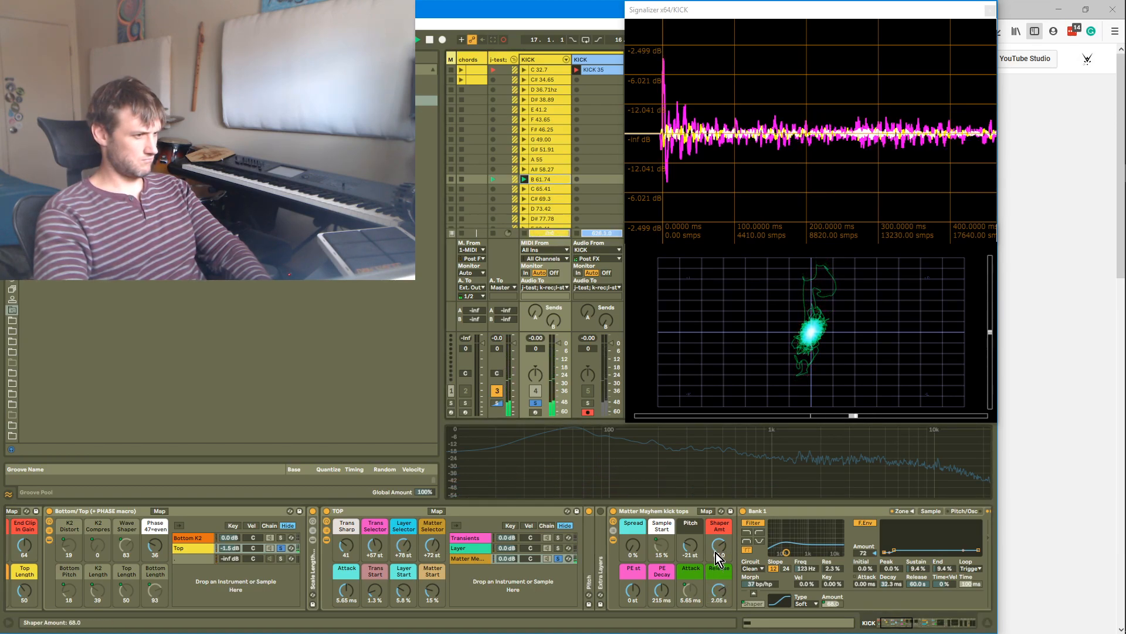
left_click_drag(716, 552, 716, 547)
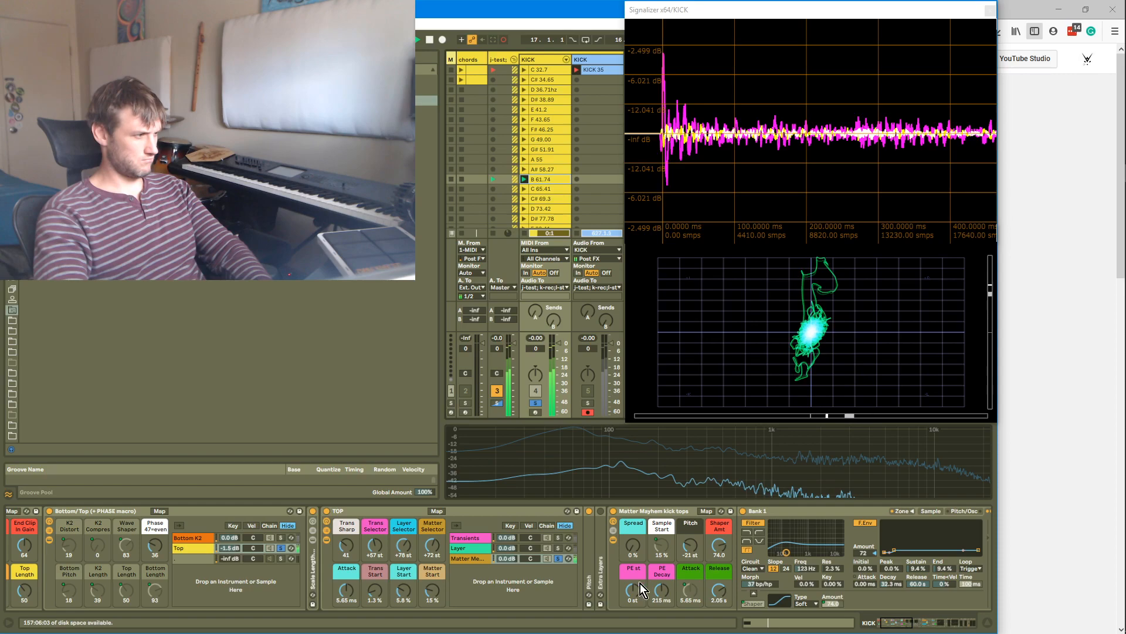
Toggle soloing of the Matter Mayhem chain and shorten its Release to 423 ms
left_click(560, 559)
left_click(560, 560)
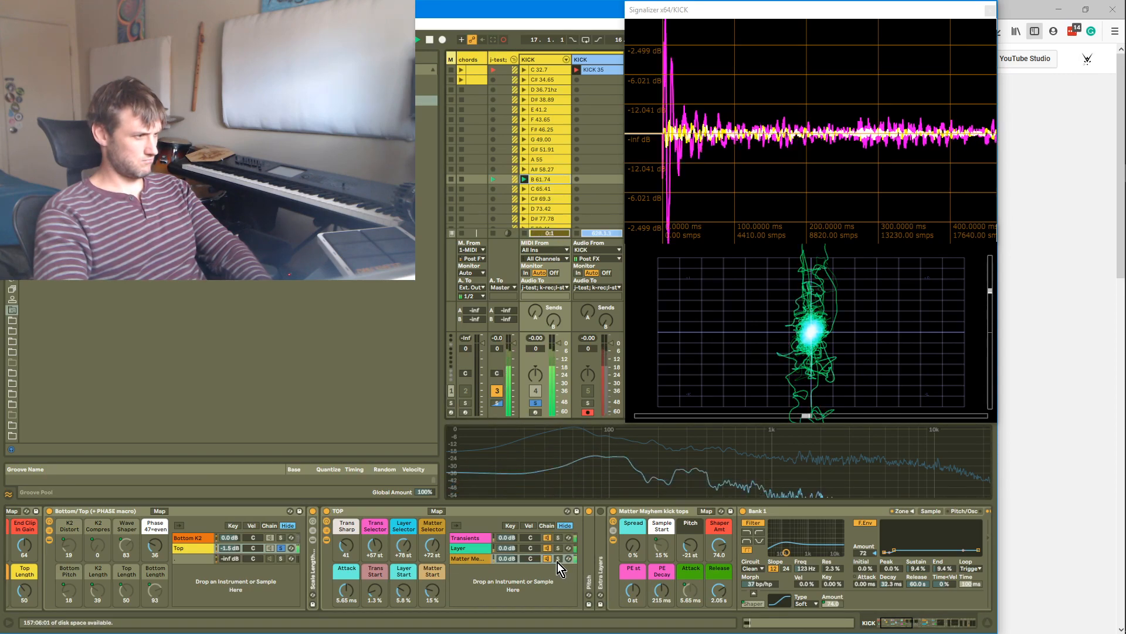
left_click_drag(719, 590, 720, 602)
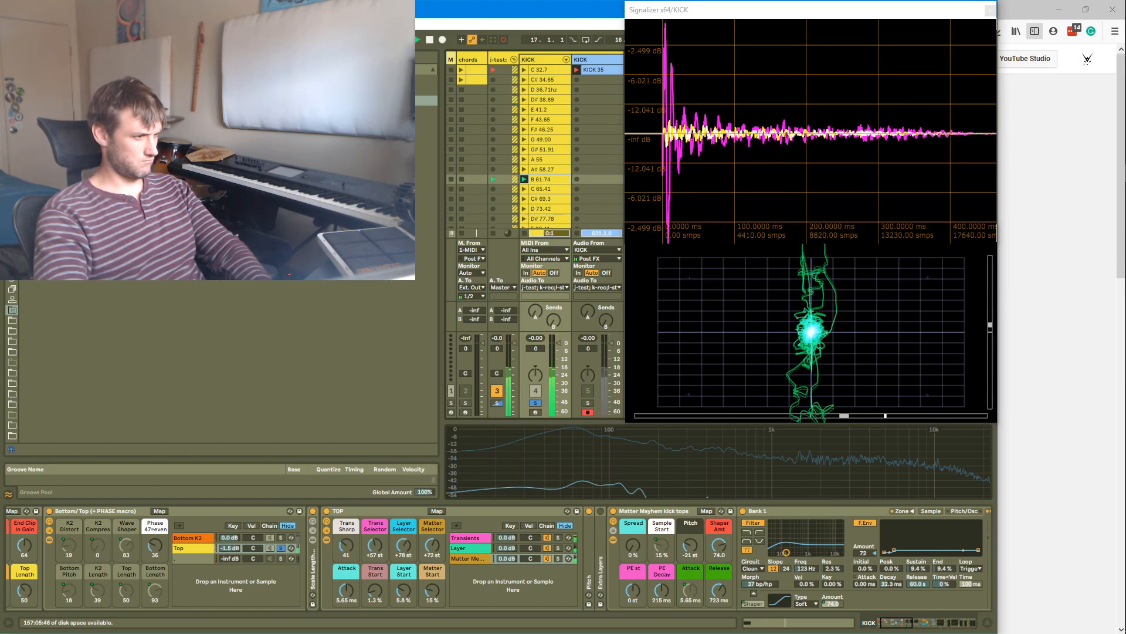
left_click_drag(719, 601, 719, 606)
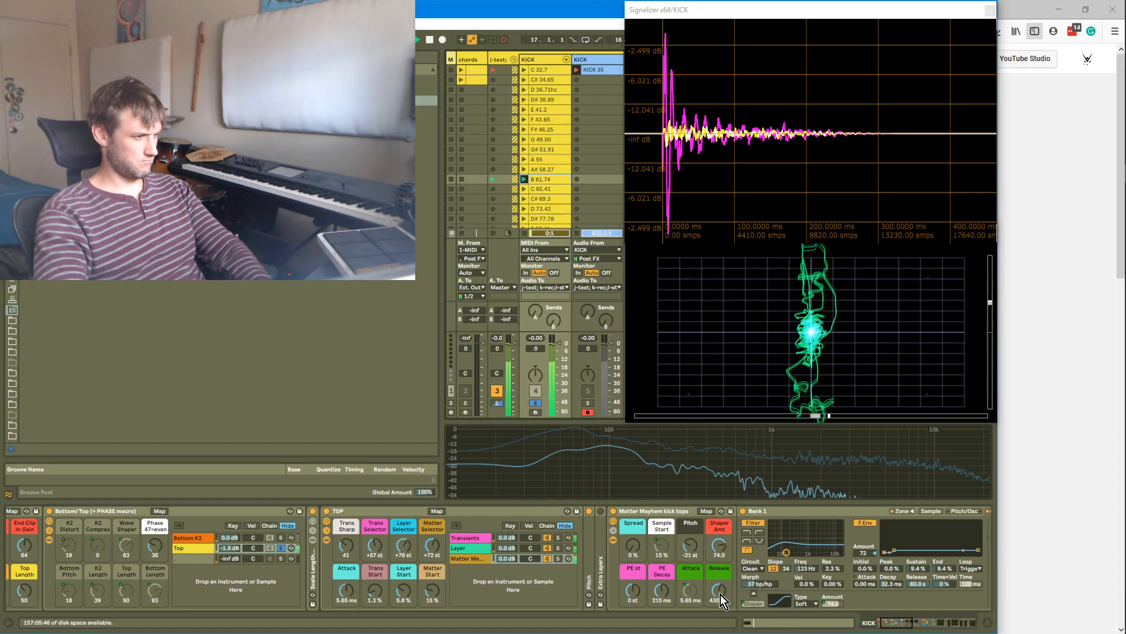
left_click_drag(897, 624, 895, 624)
left_click_drag(771, 597, 771, 599)
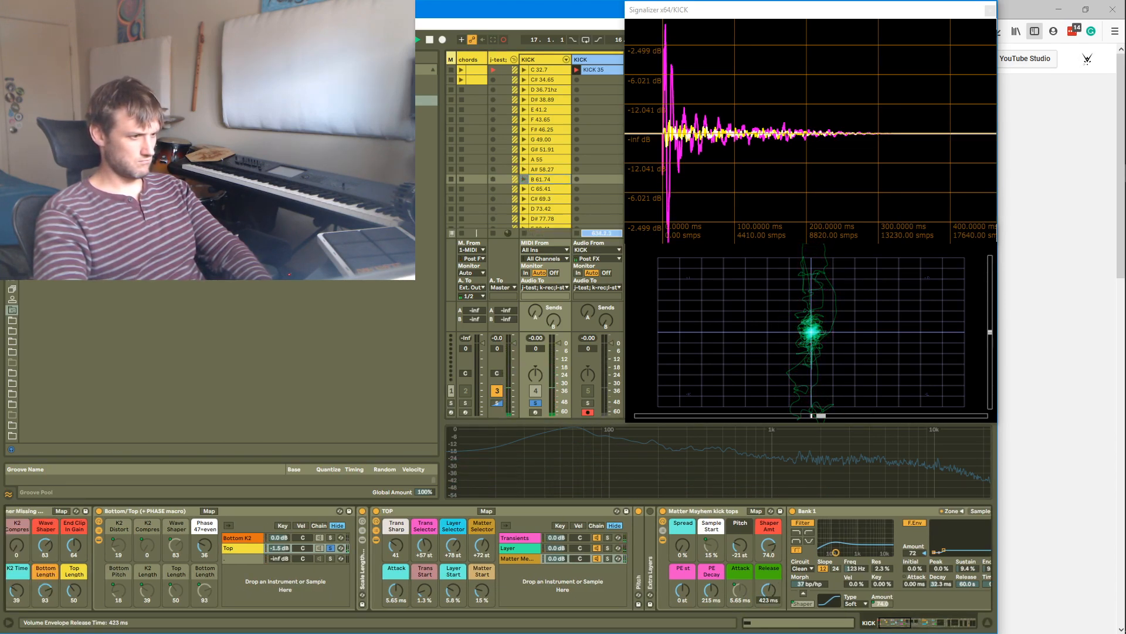
Undo the last macro change and lower the TOP rack's Layer Start macro to 3.5 %
left_click(74, 591)
key("ctrl+z")
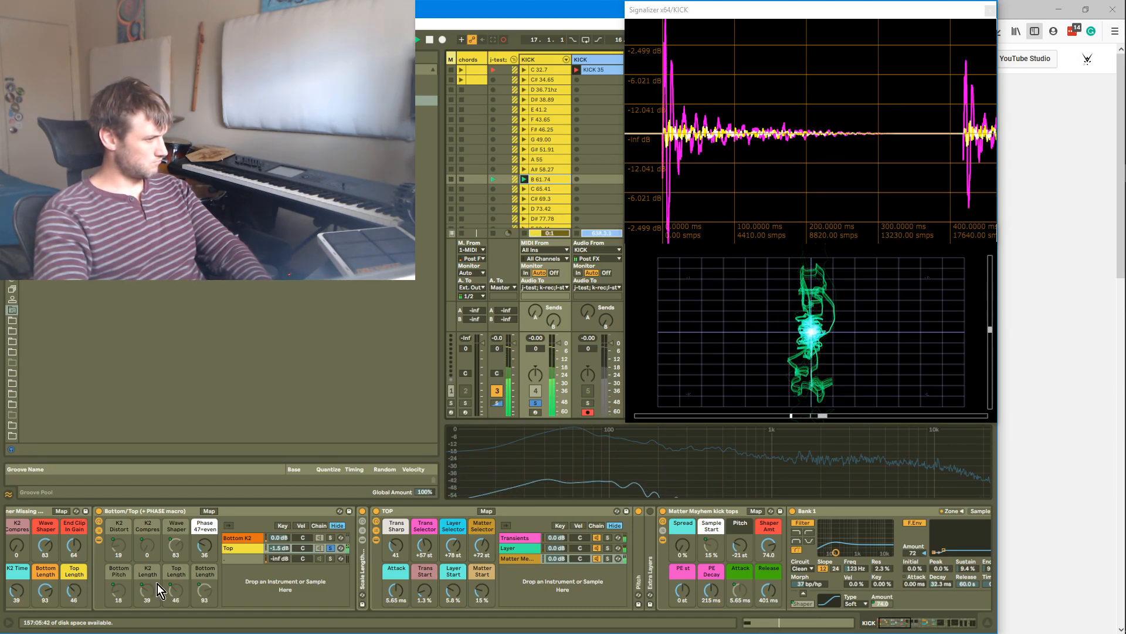
left_click_drag(482, 590, 455, 590)
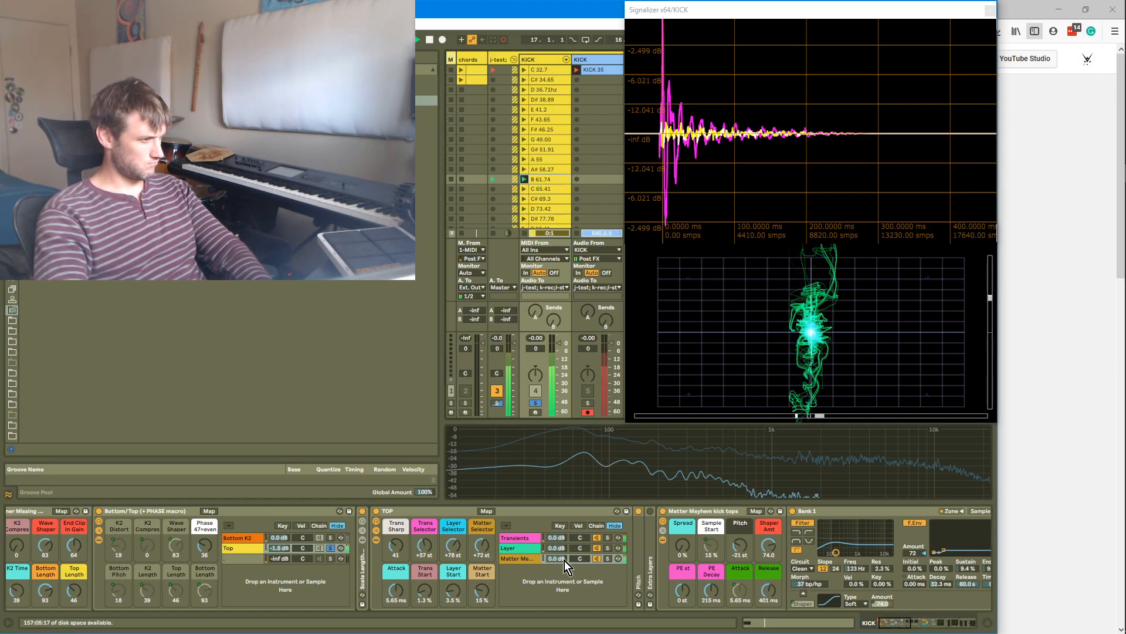
Toggle soloing of the Layer and Matter Mayhem chains in the TOP rack
left_click(608, 551)
left_click(610, 557)
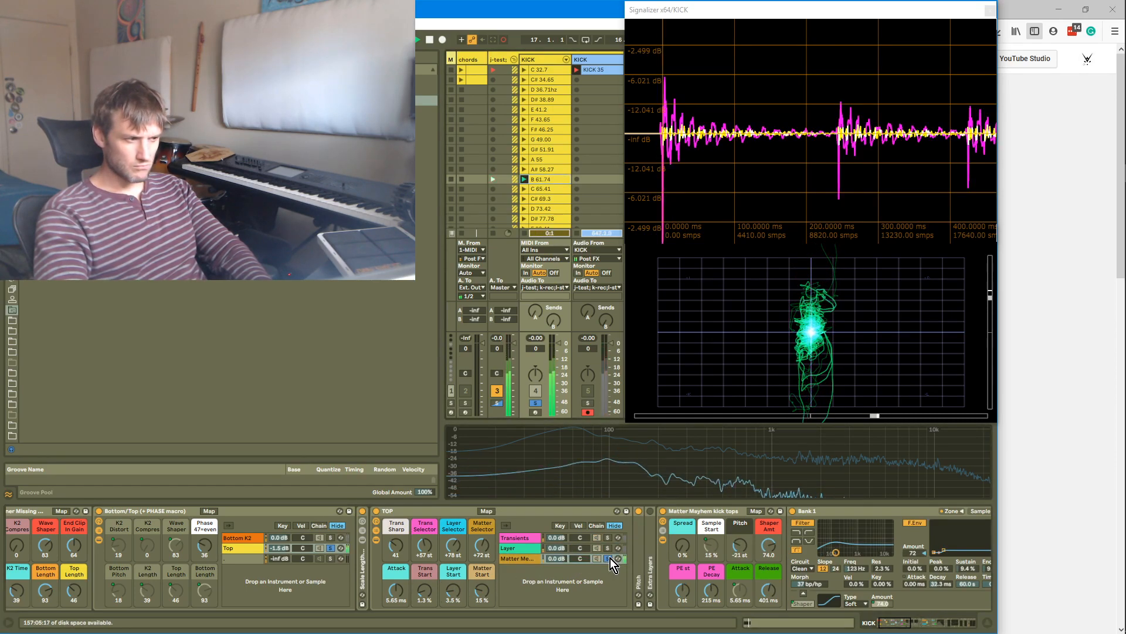
Raise the Matter Mayhem chain's volume in the TOP rack and open the Layer chain
mouse_move(558, 559)
left_mouse_down()
mouse_move(558, 531)
mouse_move(559, 541)
left_mouse_up()
left_click(558, 551)
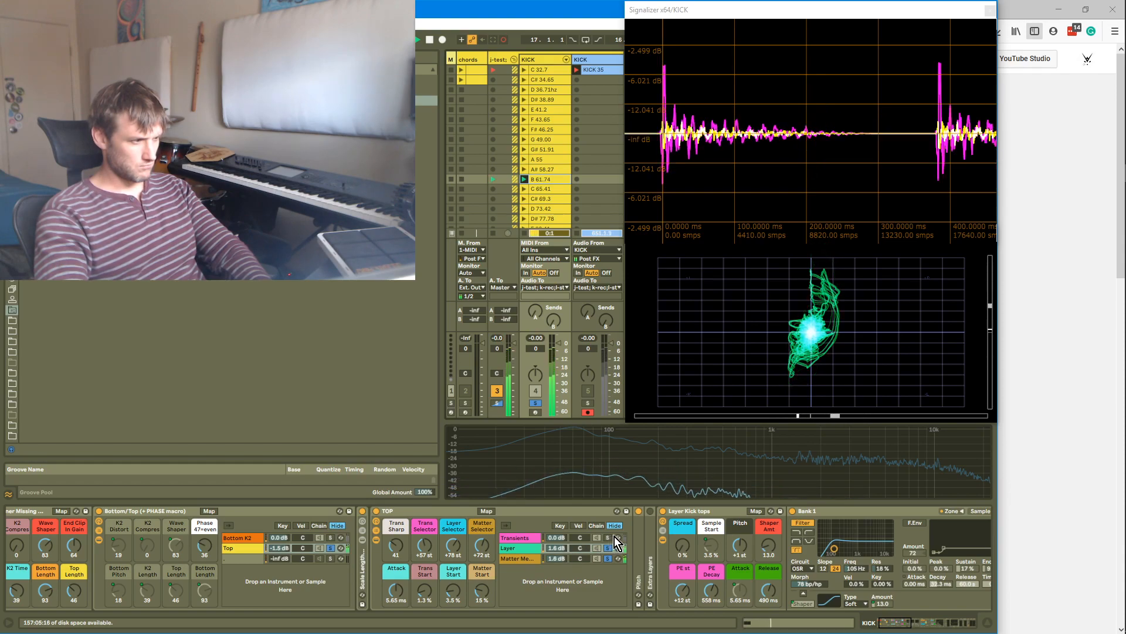
Solo the Transients chain in the TOP rack and raise its volume
left_click(613, 536, "shift")
left_click(541, 538)
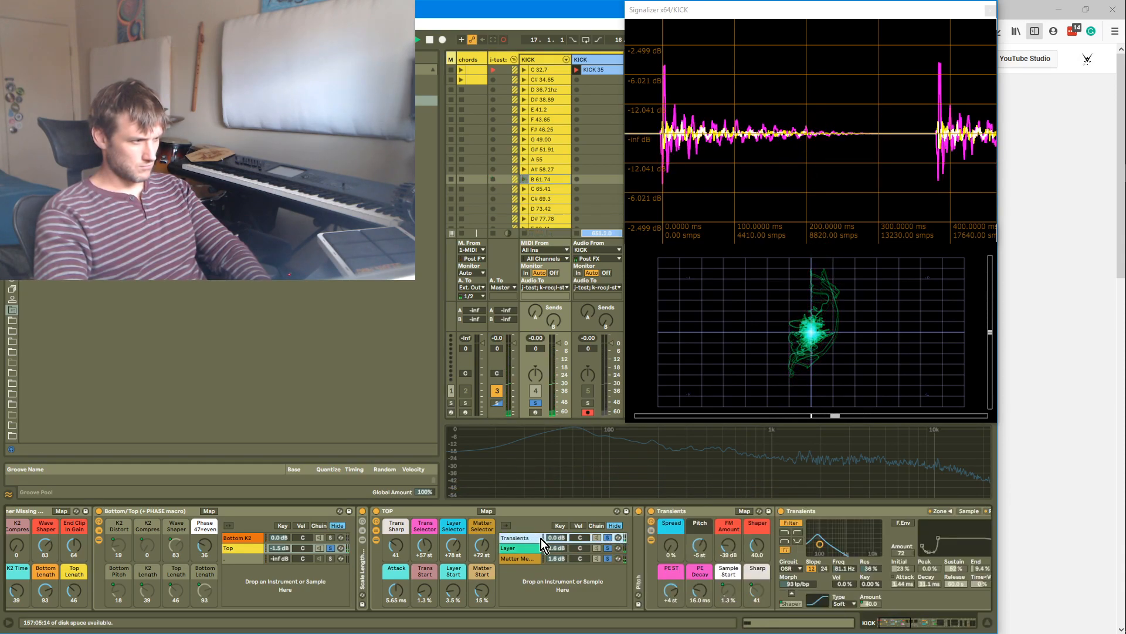
left_click(608, 539)
left_click_drag(558, 538, 558, 524)
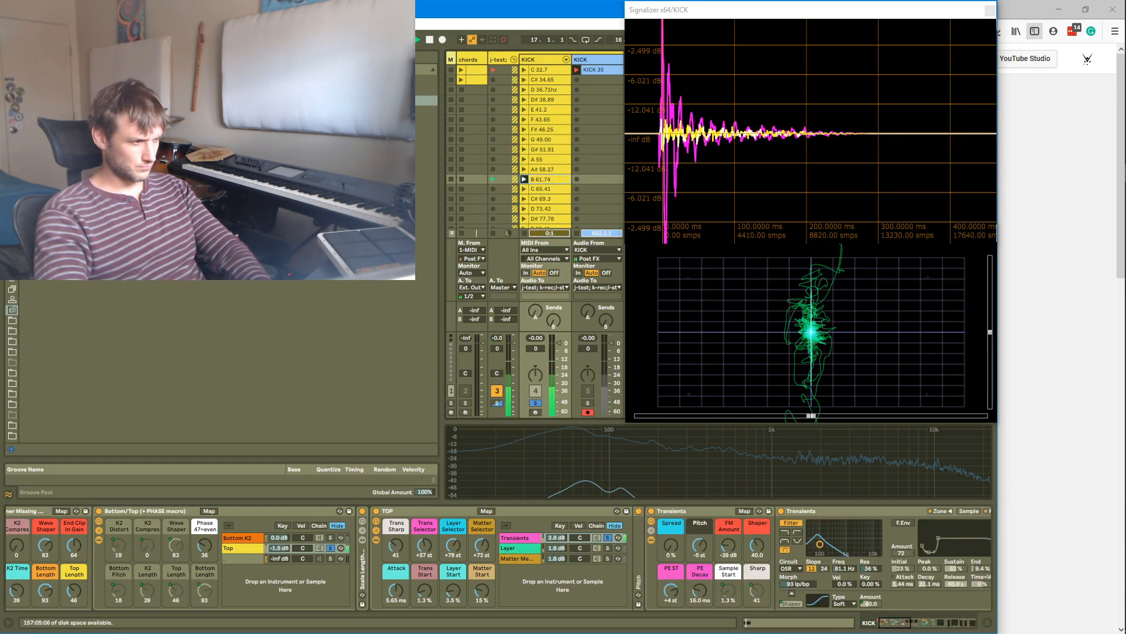
Raise the Transients Shaper amount to 55.0 and set the Transients chain volume to 5.4 dB
left_click_drag(748, 547, 754, 533)
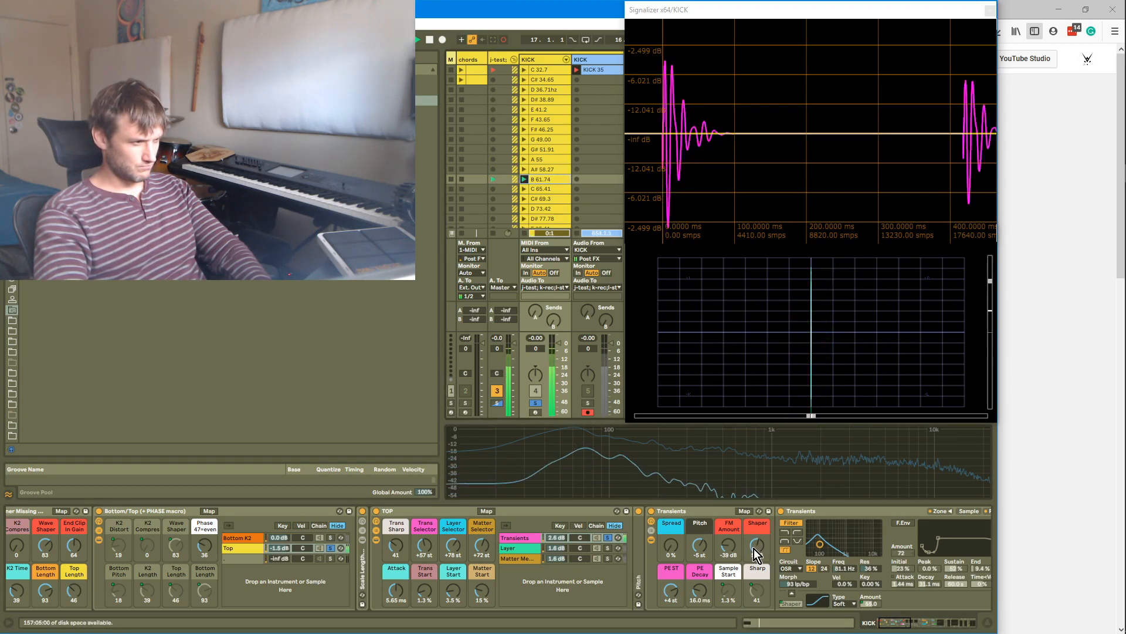
left_click_drag(560, 536, 559, 525)
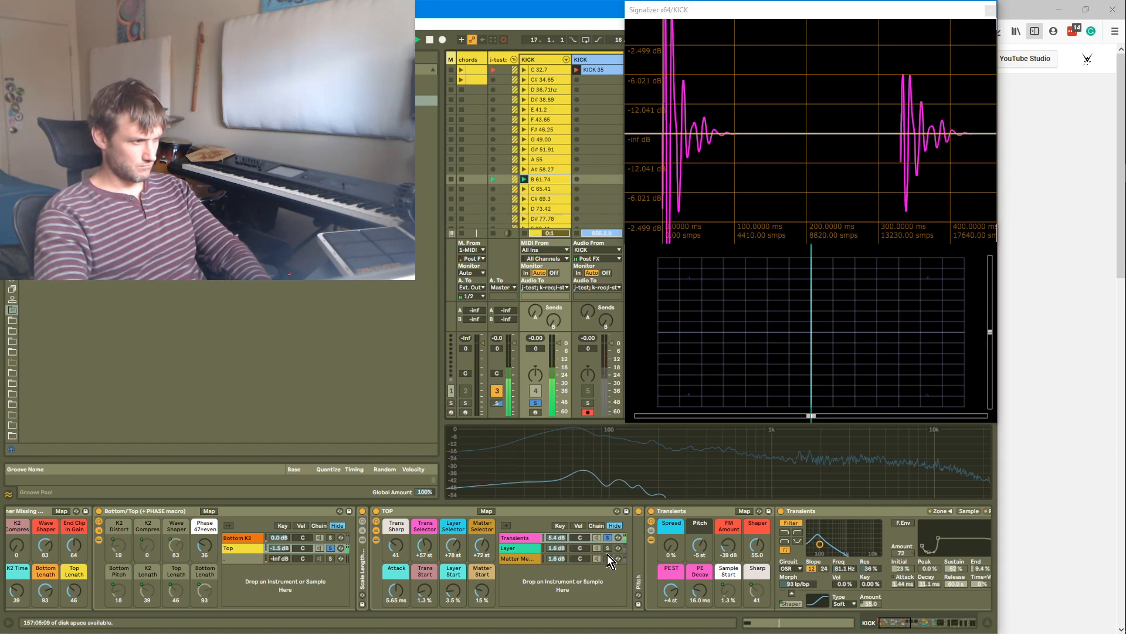
Switch soloing to the Layer and Matter Mayhem chains and lower the Matter Mayhem chain volume to -1.5 dB
left_click(608, 554, "ctrl")
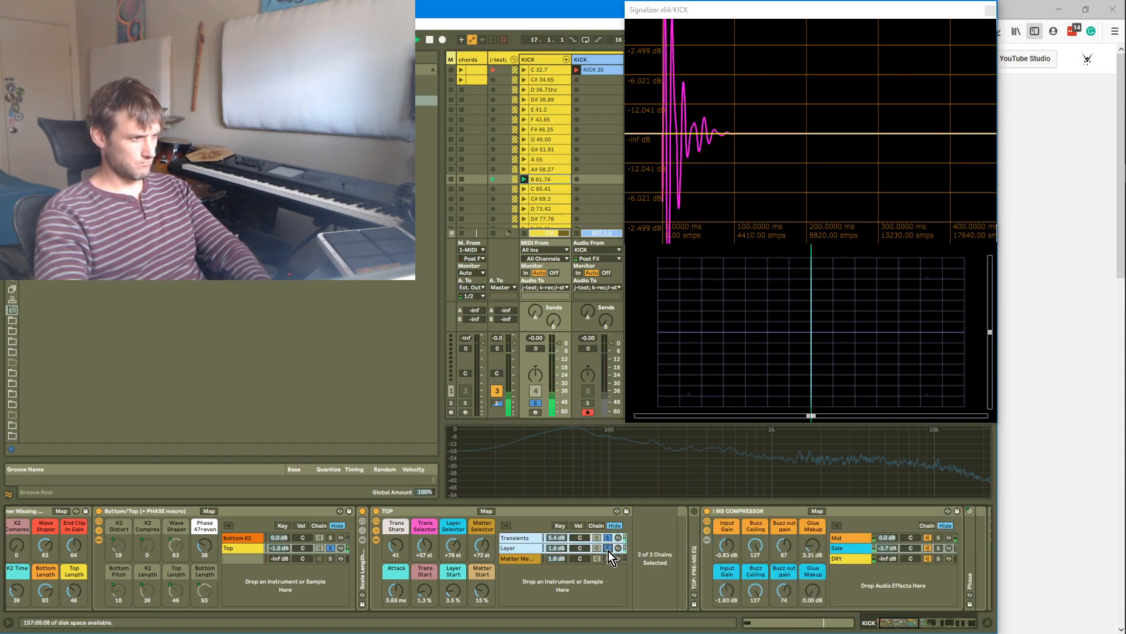
left_click(608, 550, "ctrl")
left_click(608, 558)
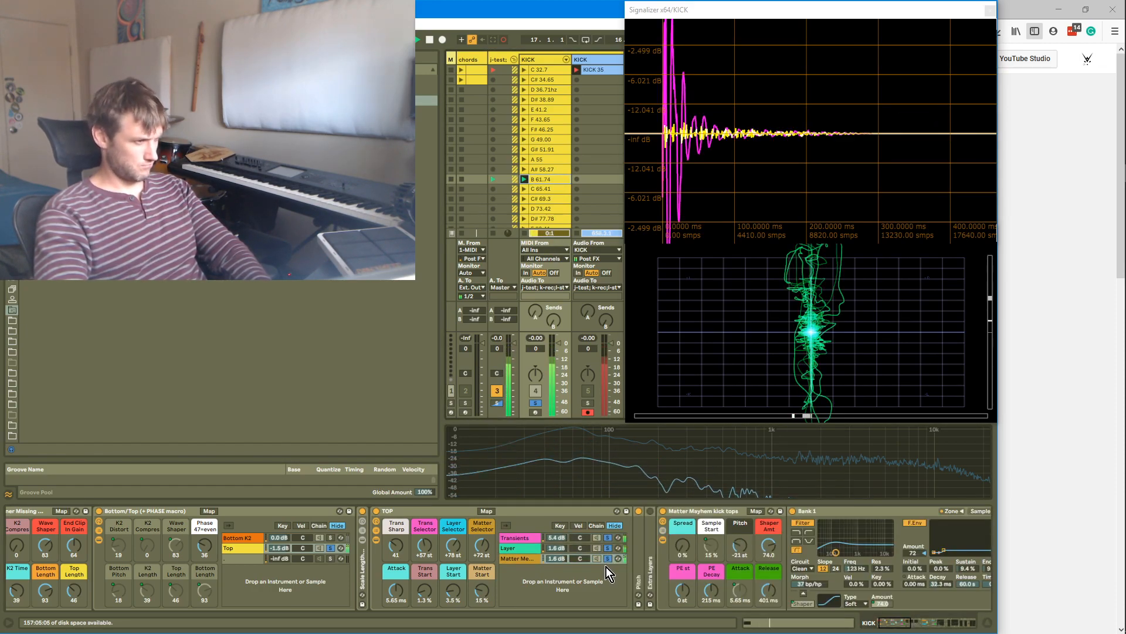
mouse_move(558, 558)
left_mouse_down()
mouse_move(558, 581)
mouse_move(556, 560)
left_mouse_up()
Open the Matter Mayhem chain and shorten its Release to 304 ms
left_click(535, 559)
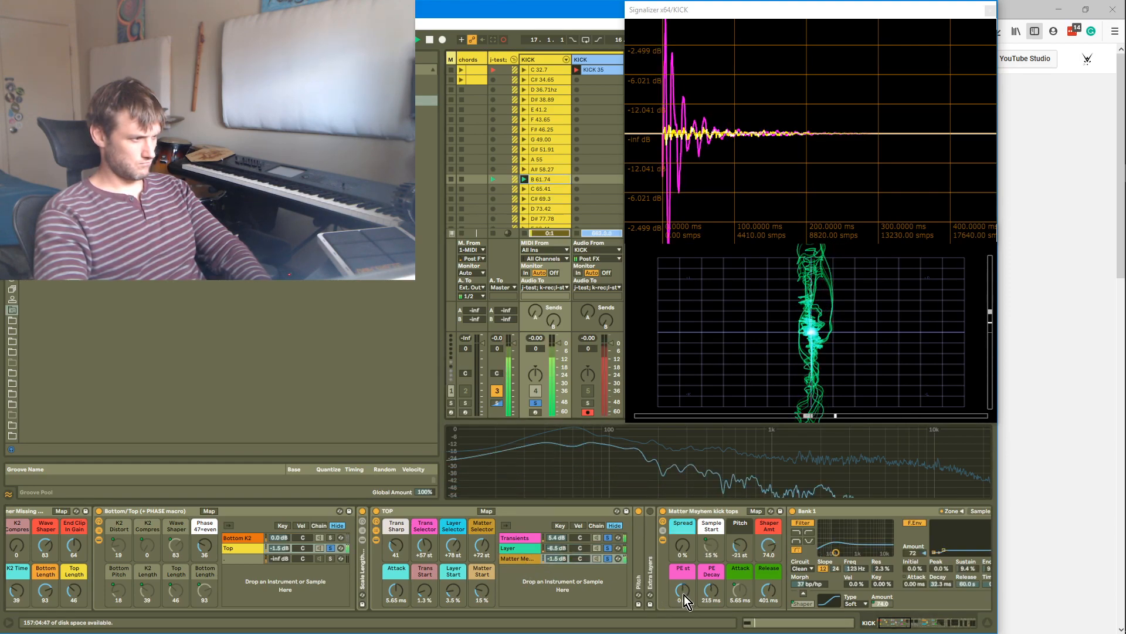
left_click_drag(769, 590, 769, 593)
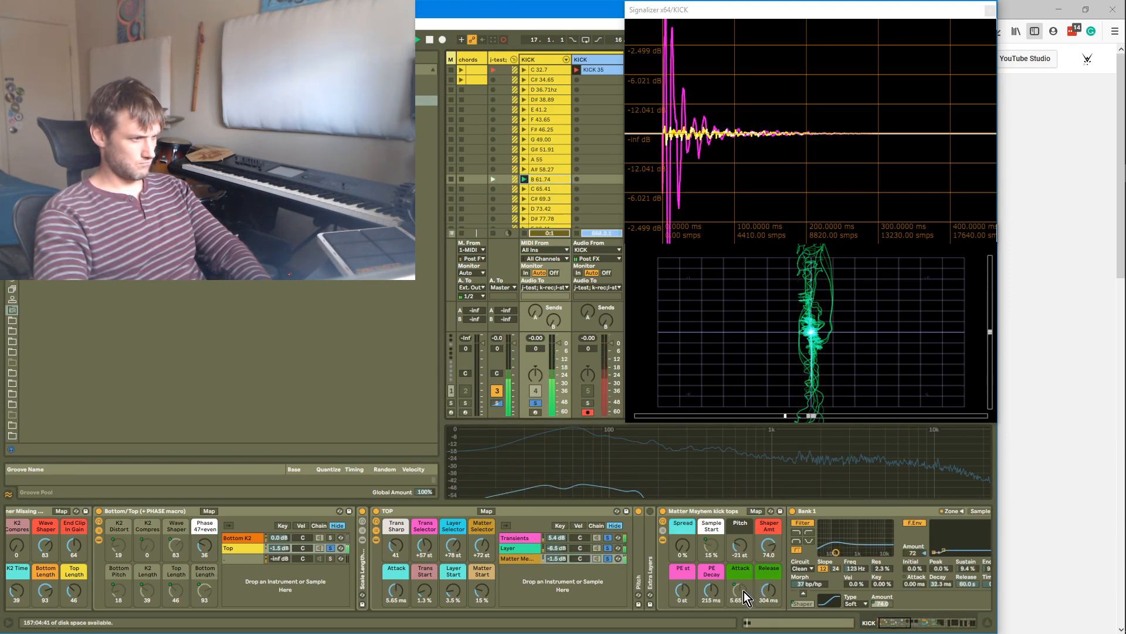
Open the Layer chain, set its volume to -3.0 dB and shorten its Release
left_click(531, 548)
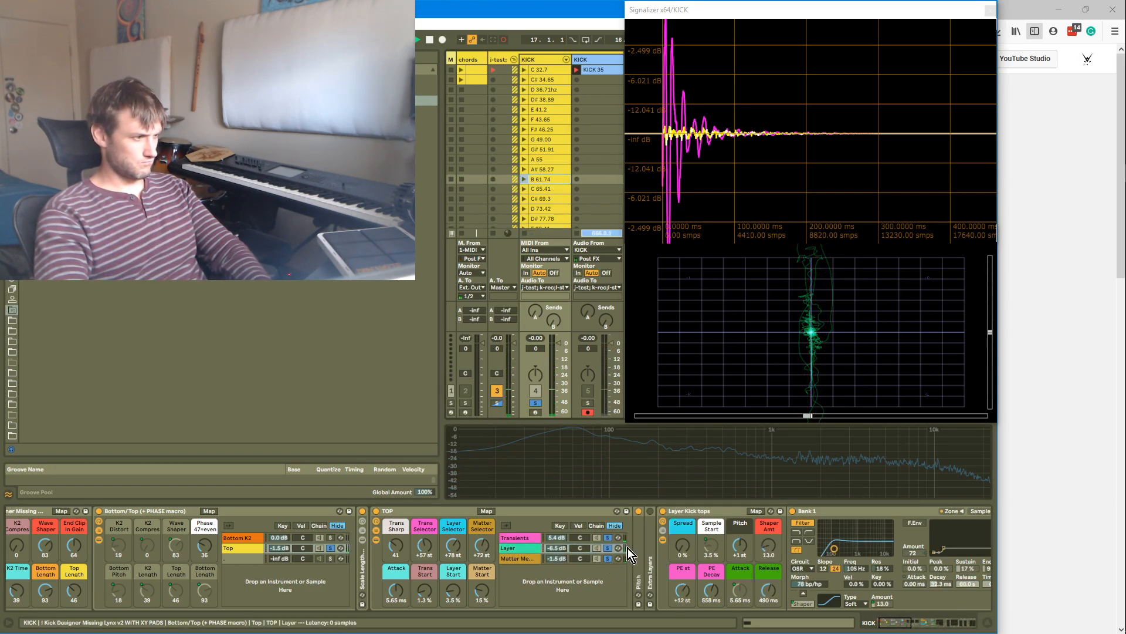
left_click_drag(557, 548, 557, 541)
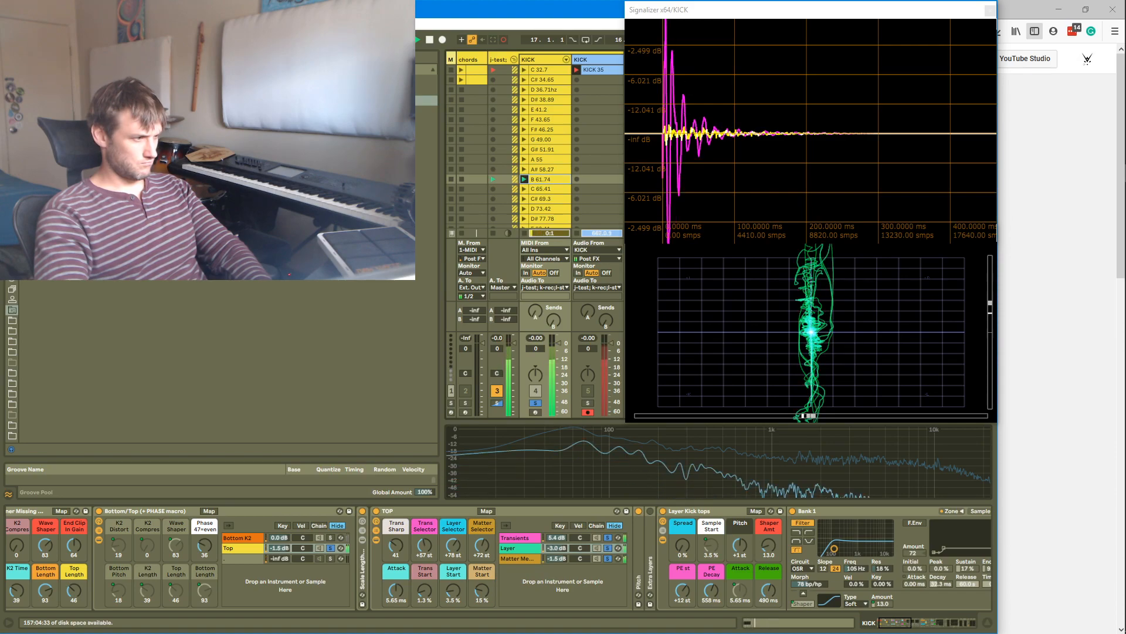
mouse_move(768, 589)
left_mouse_down()
mouse_move(766, 622)
mouse_move(762, 586)
mouse_move(774, 593)
left_mouse_up()
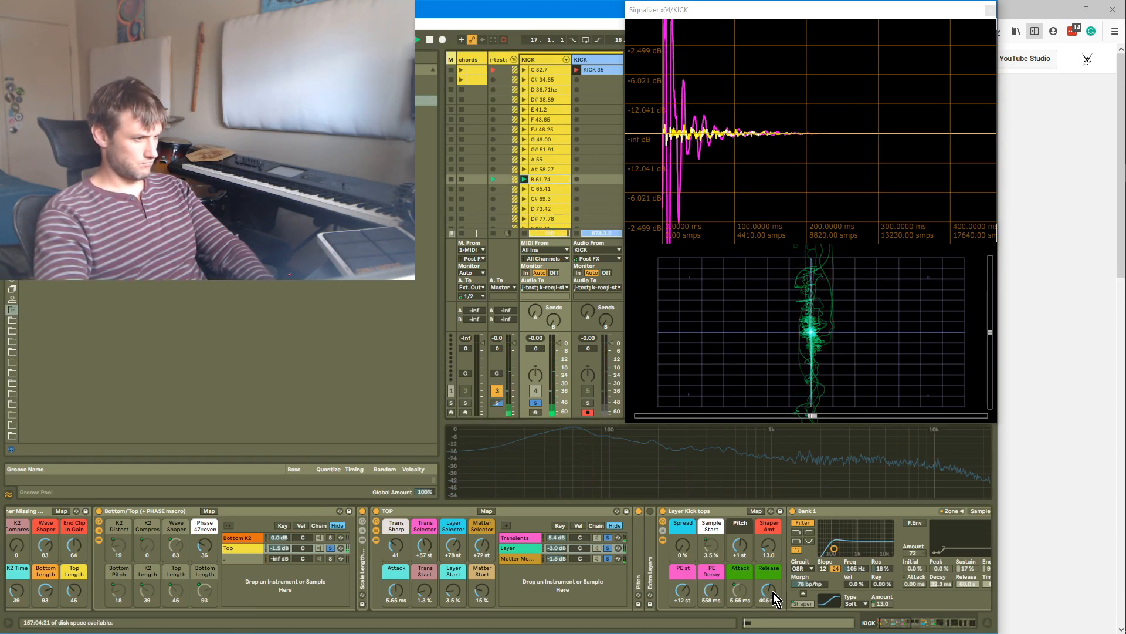
Toggle soloing of the TOP rack chains and set Matter Mayhem's Release to 349 ms
left_click(610, 559)
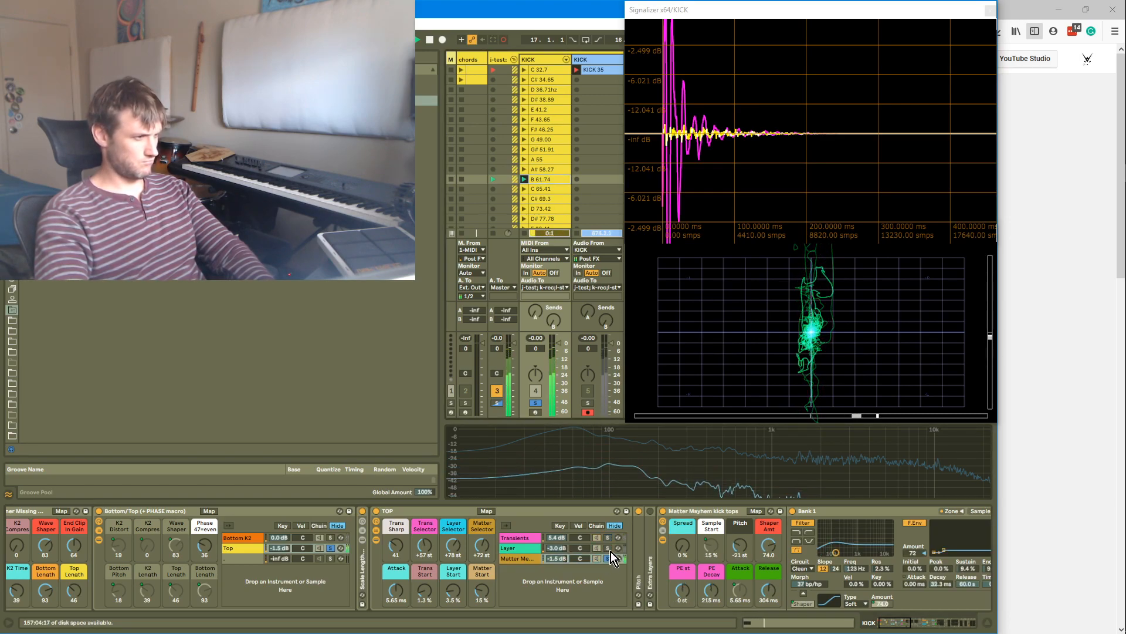
left_click(611, 551)
left_click(612, 559)
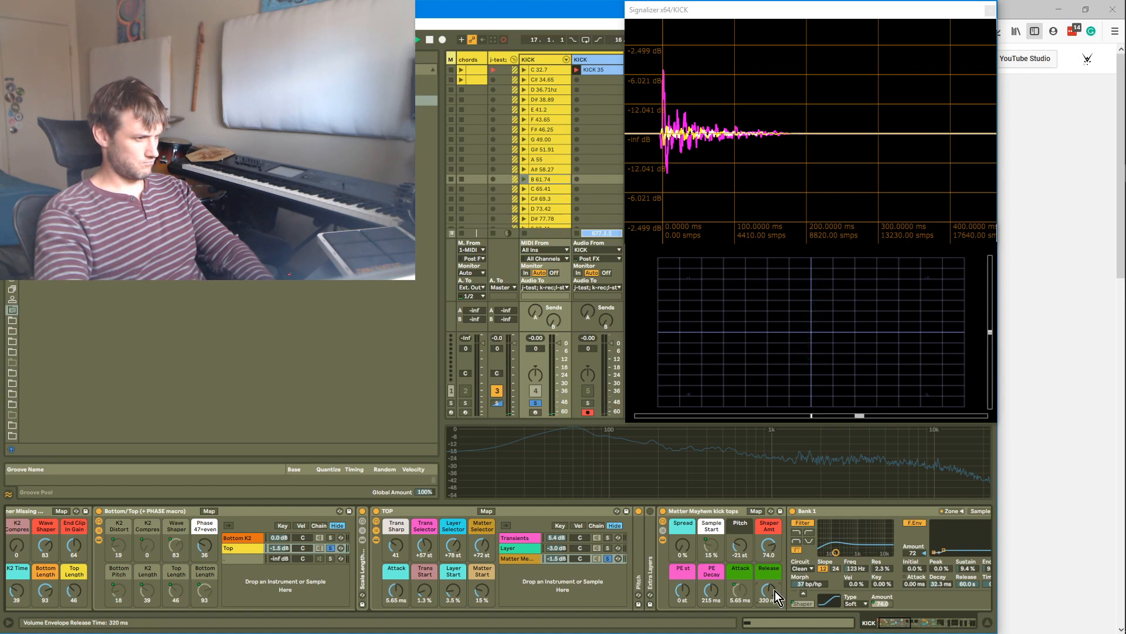
left_click_drag(776, 590, 773, 591)
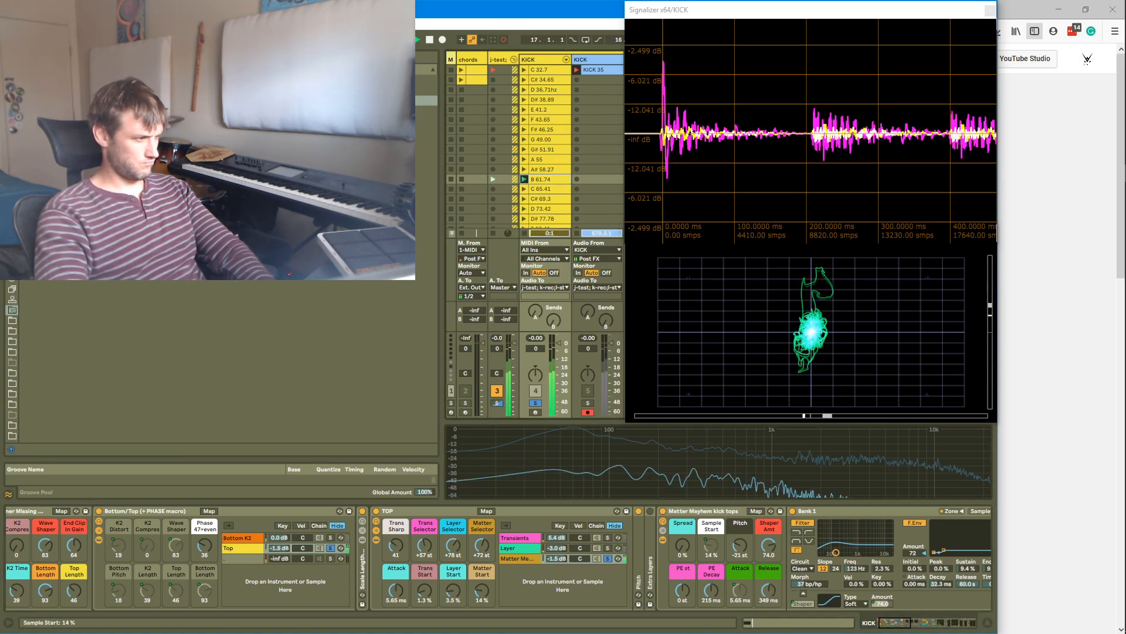
Raise Matter Mayhem's Sample Start to 16 % and set the TOP rack's Matter Start macro to 14 %
left_click_drag(712, 546, 711, 544)
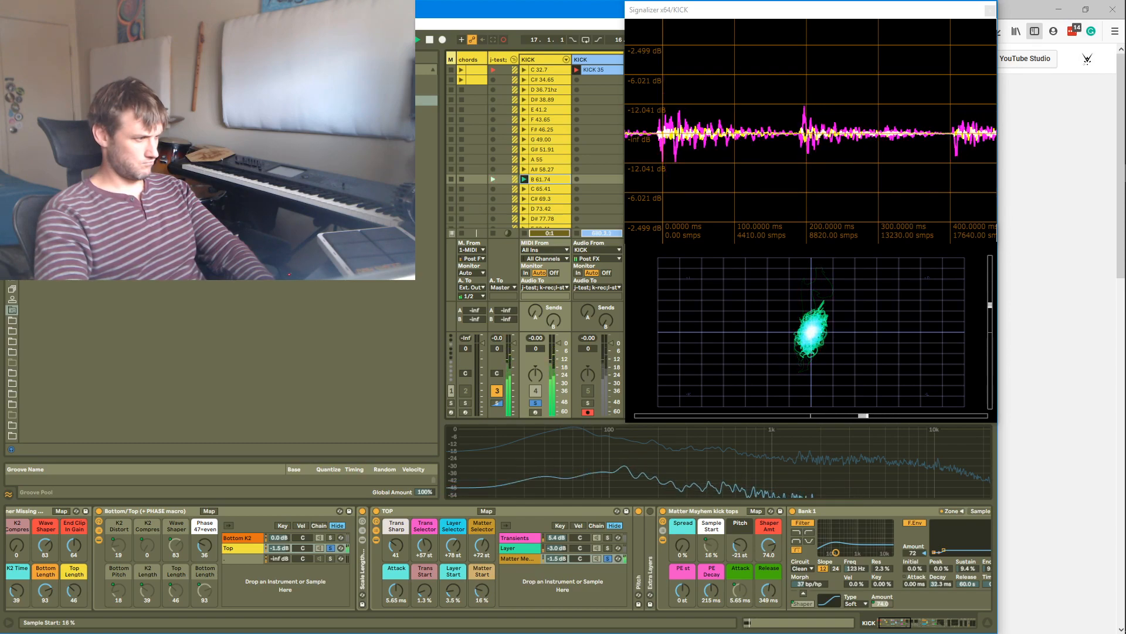
left_click_drag(481, 596, 481, 597)
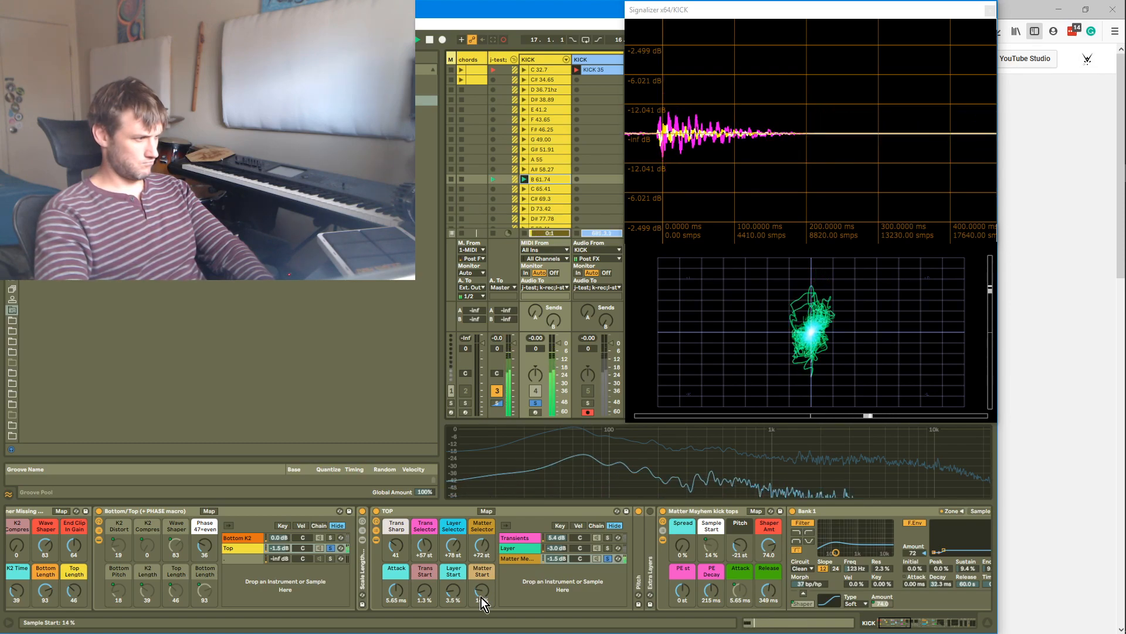
Raise Matter Mayhem's Release to 558 ms and reshape its volume envelope release slope to 50 %
left_click_drag(770, 588, 770, 578)
left_click_drag(912, 625, 918, 627)
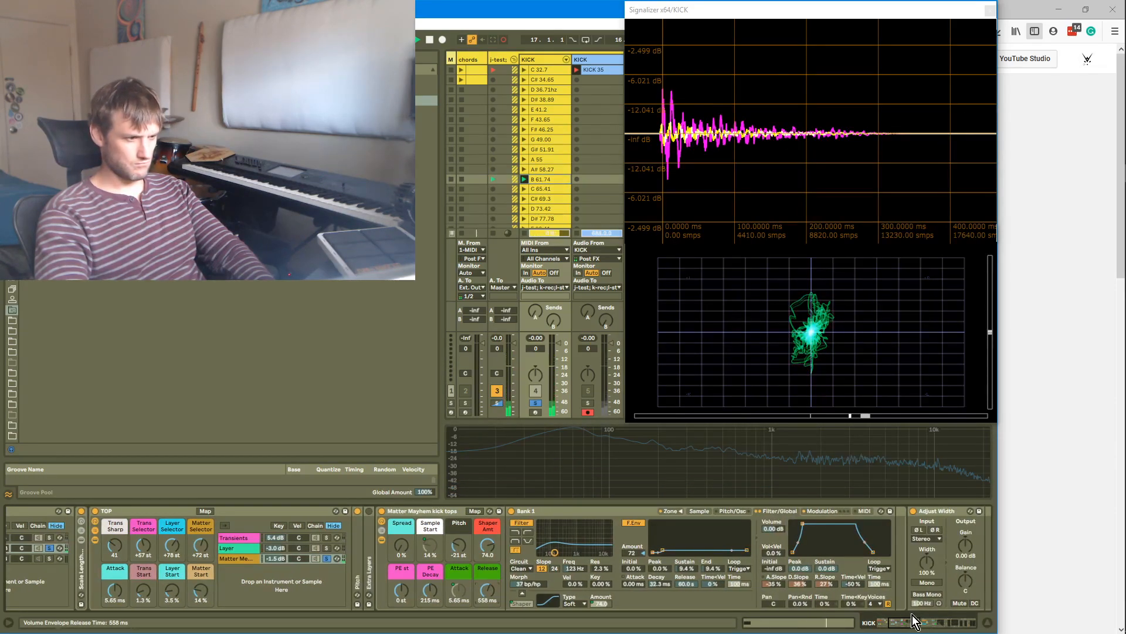
left_click_drag(861, 540, 861, 528)
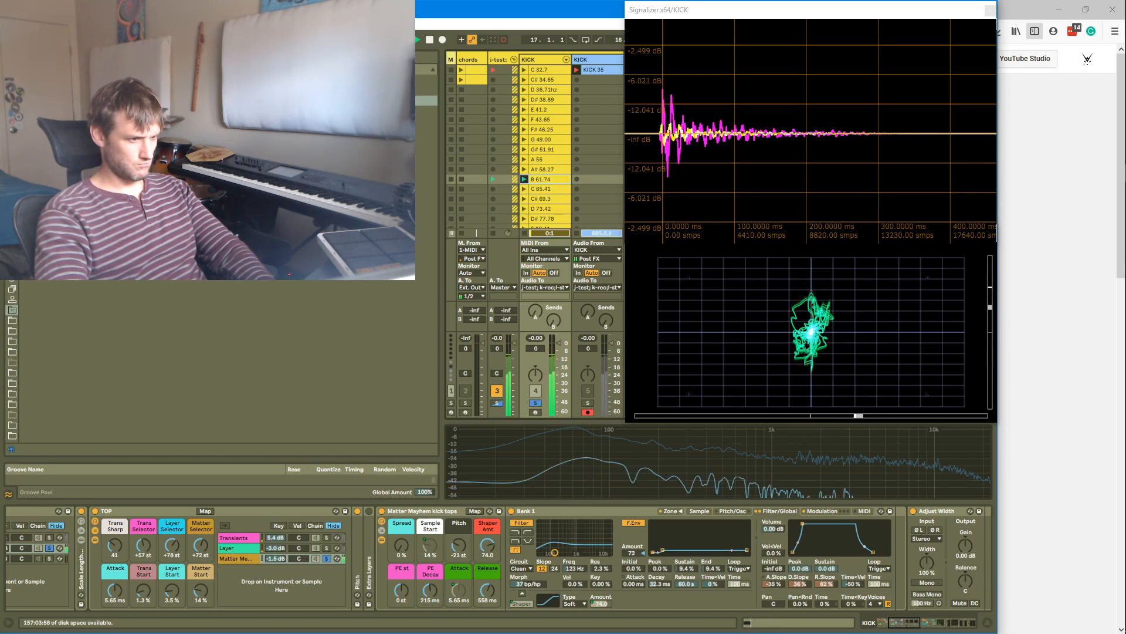
left_click_drag(869, 552, 869, 556)
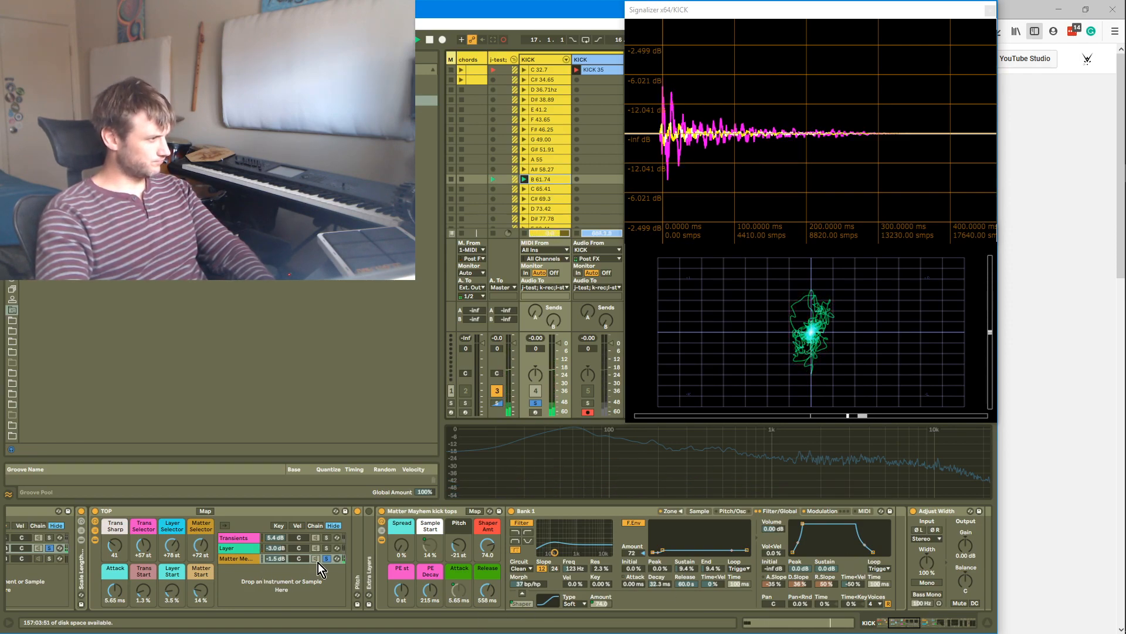
Set Matter Mayhem's Release to 477 ms and toggle soloing of the Matter Mayhem chain
left_click_drag(483, 596, 483, 603)
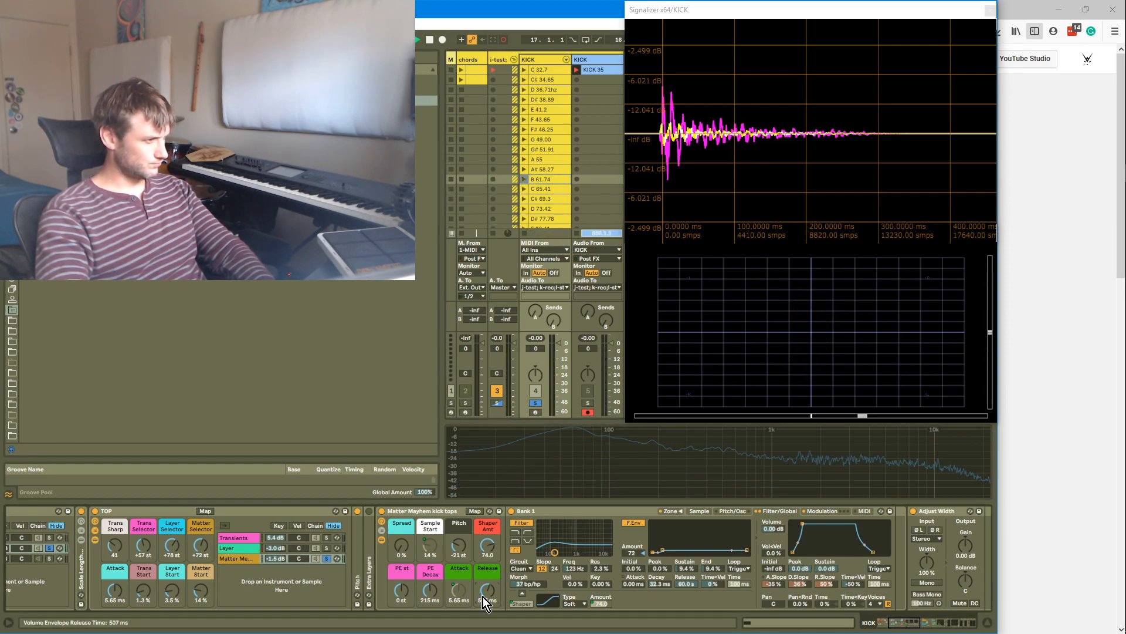
key("Return")
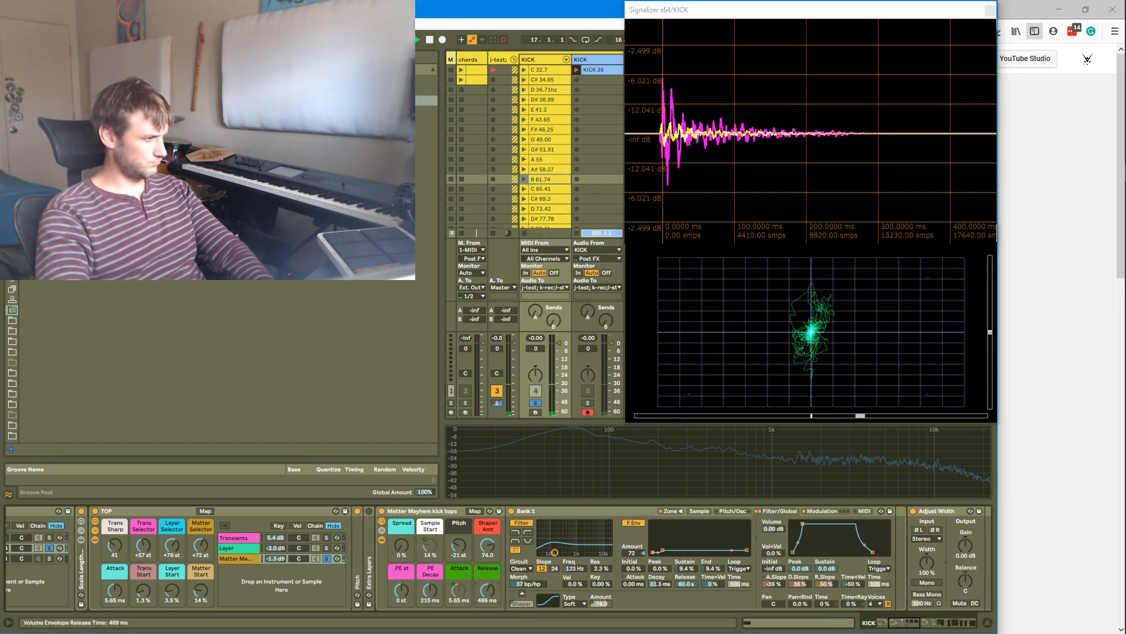
key("Return")
left_click(327, 558)
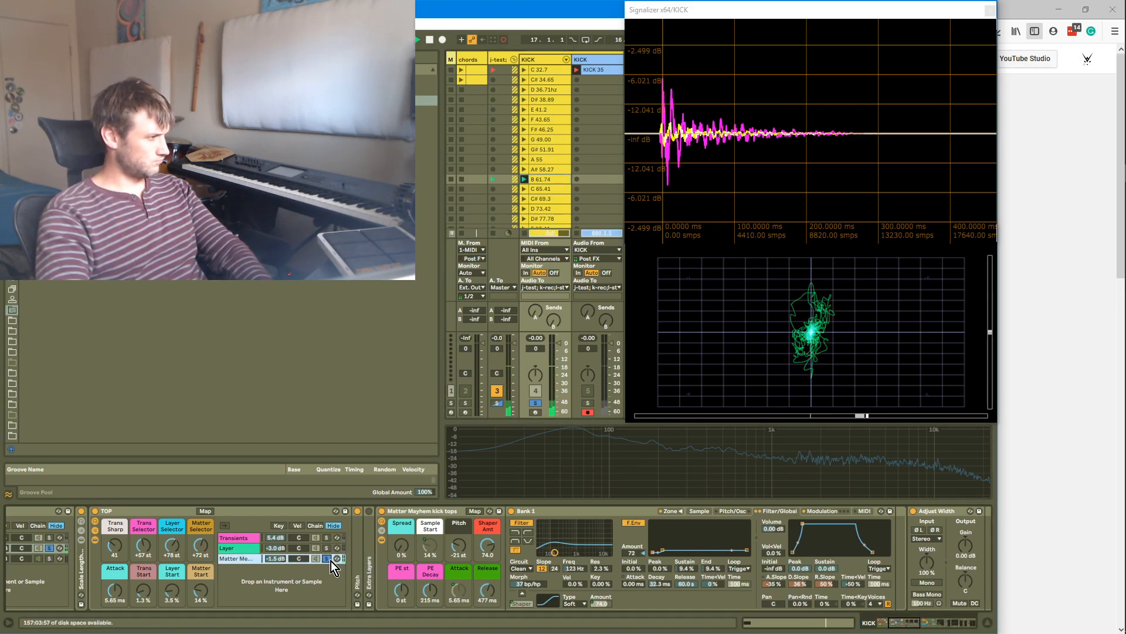
key("Return")
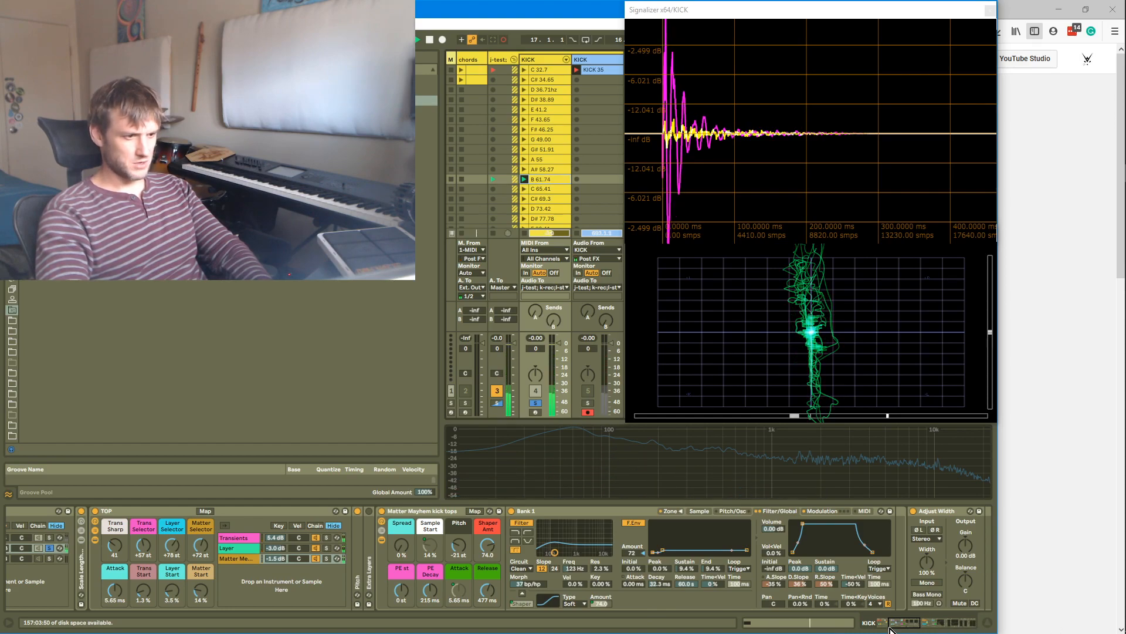
left_click(329, 562)
Collapse the Matter Mayhem device, solo the Side chain in MS COMPRESSOR and reset its volume to 0.0 dB
double_click(413, 511)
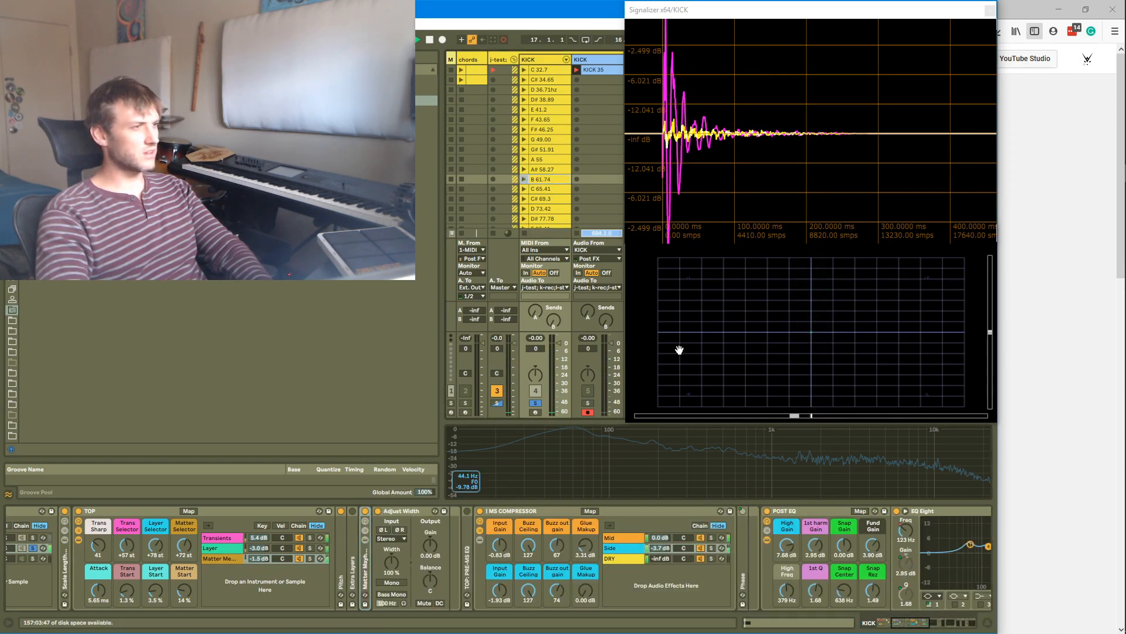
left_click(711, 548)
left_click(713, 548)
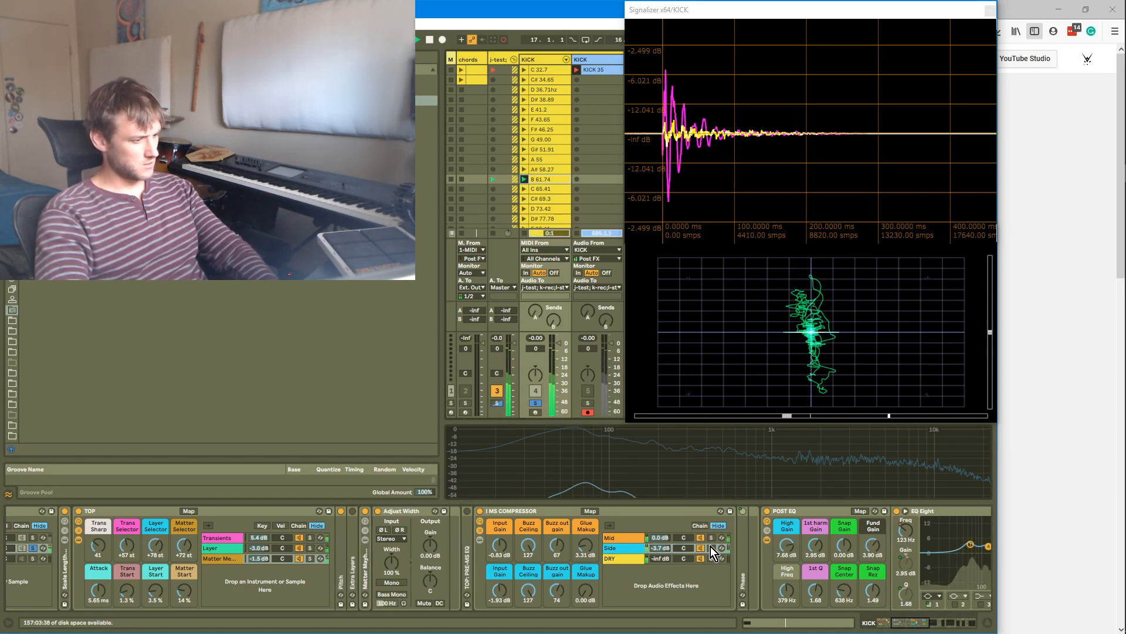
double_click(669, 549)
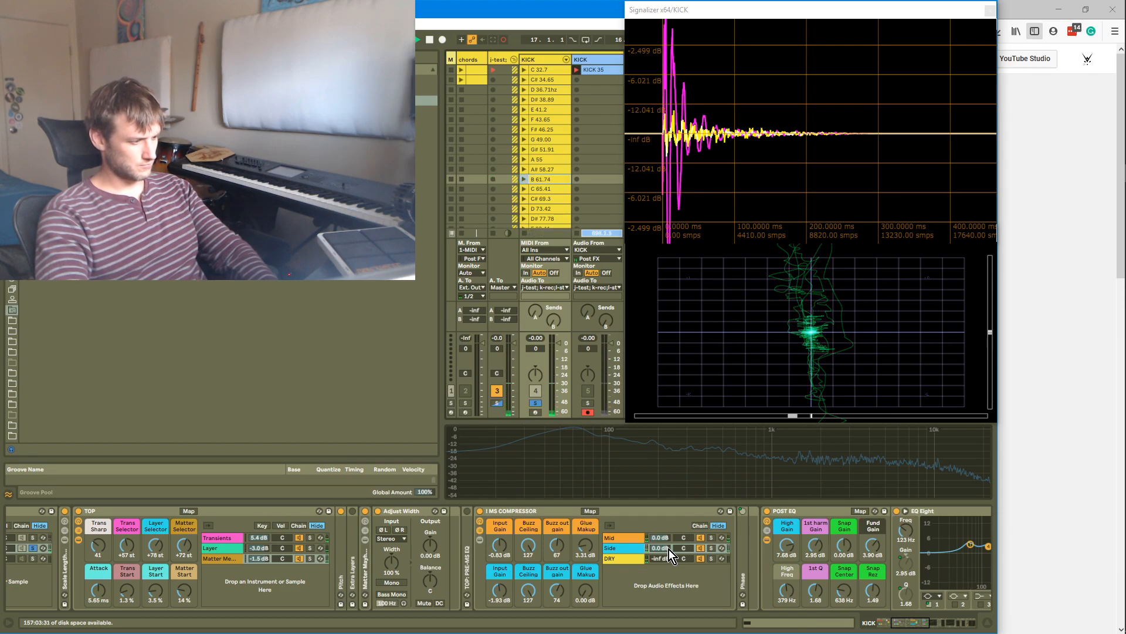
key("Return")
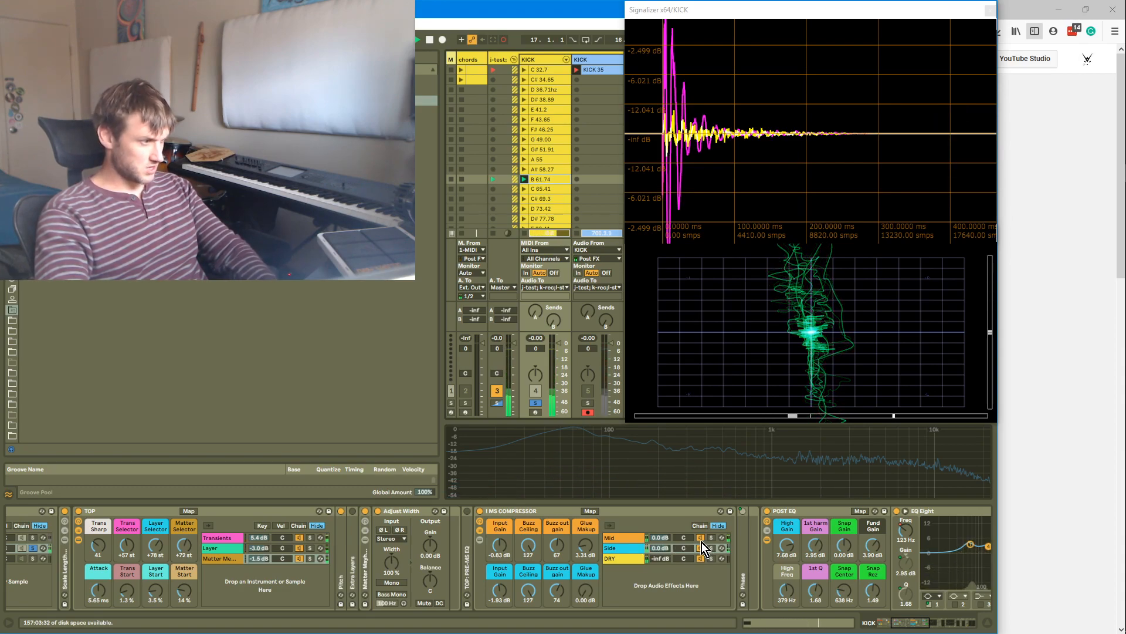
Solo and open the Transients chain and lower its Spread
left_click(312, 541)
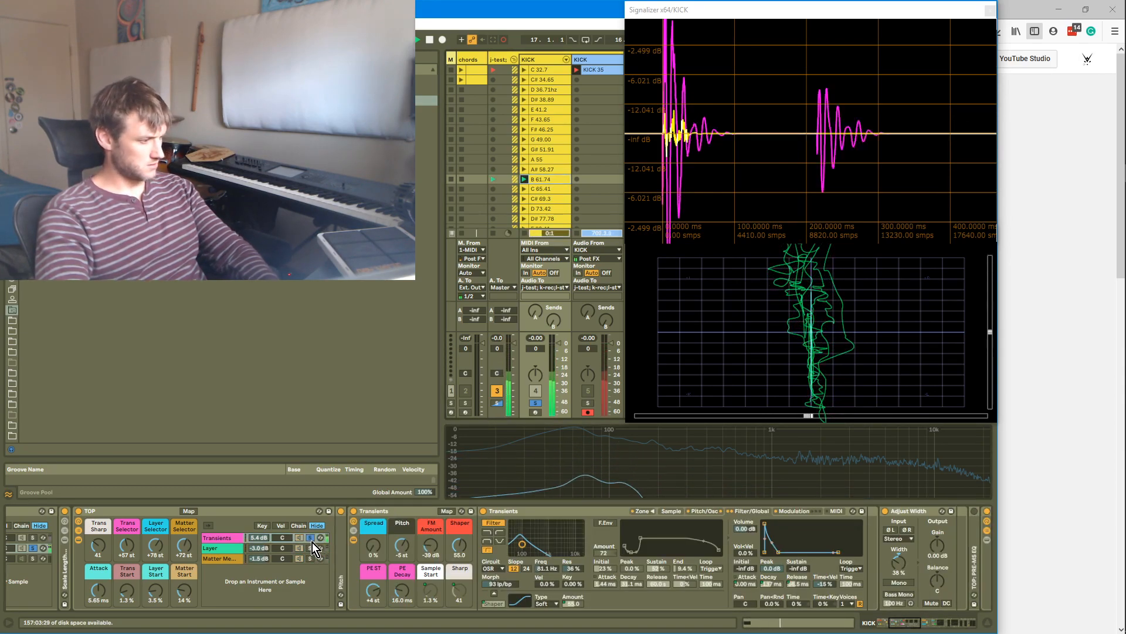
left_click(235, 540)
mouse_move(373, 547)
left_mouse_down()
mouse_move(361, 529)
mouse_move(373, 554)
left_mouse_up()
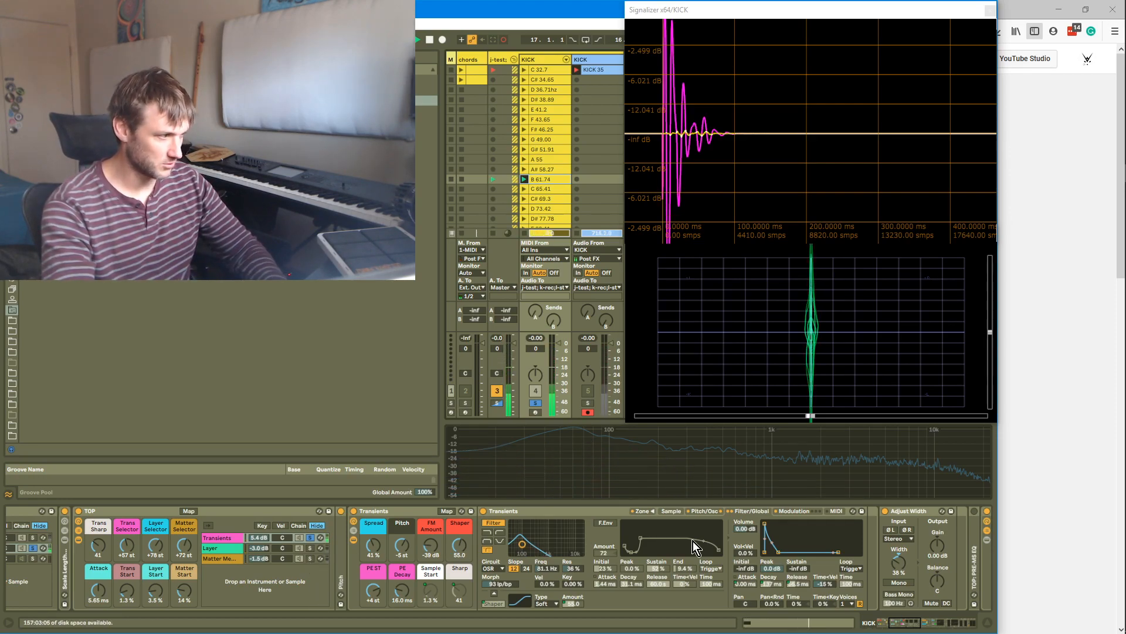
Collapse the Transients device, unsolo it and set the MS COMPRESSOR's side Input Gain to 6.34 dB
double_click(403, 508)
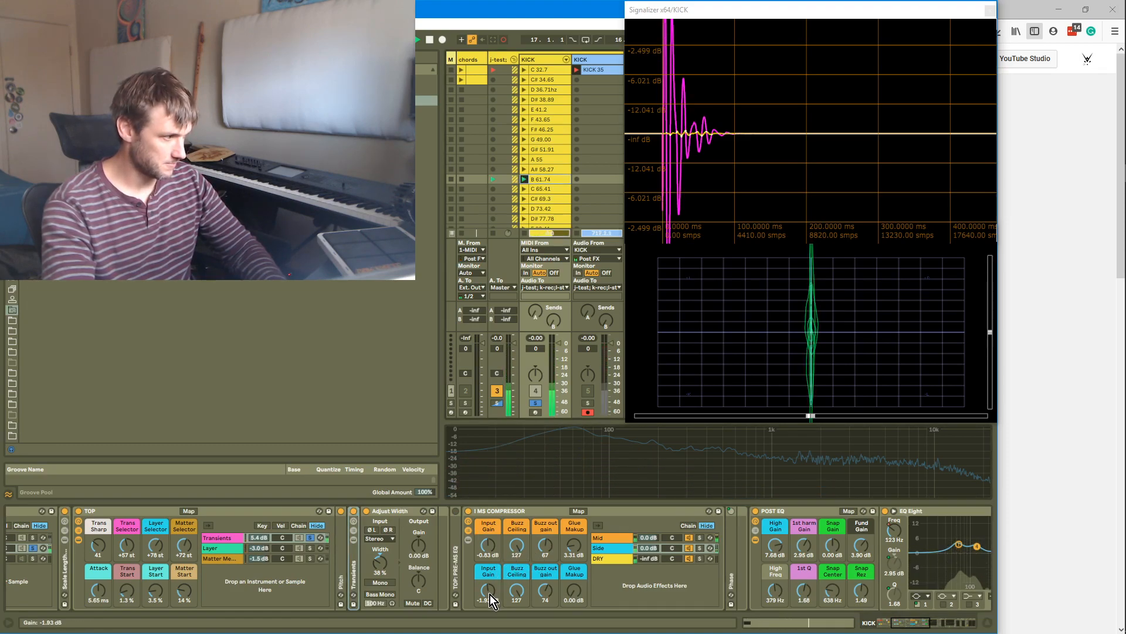
left_click_drag(491, 594, 491, 565)
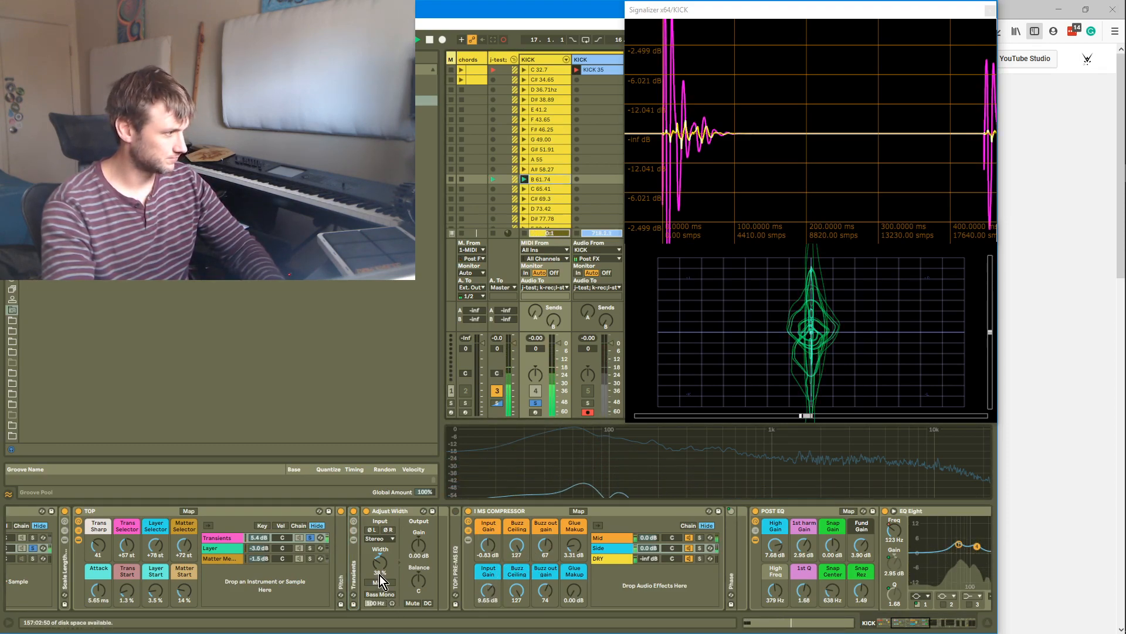
left_click(309, 536)
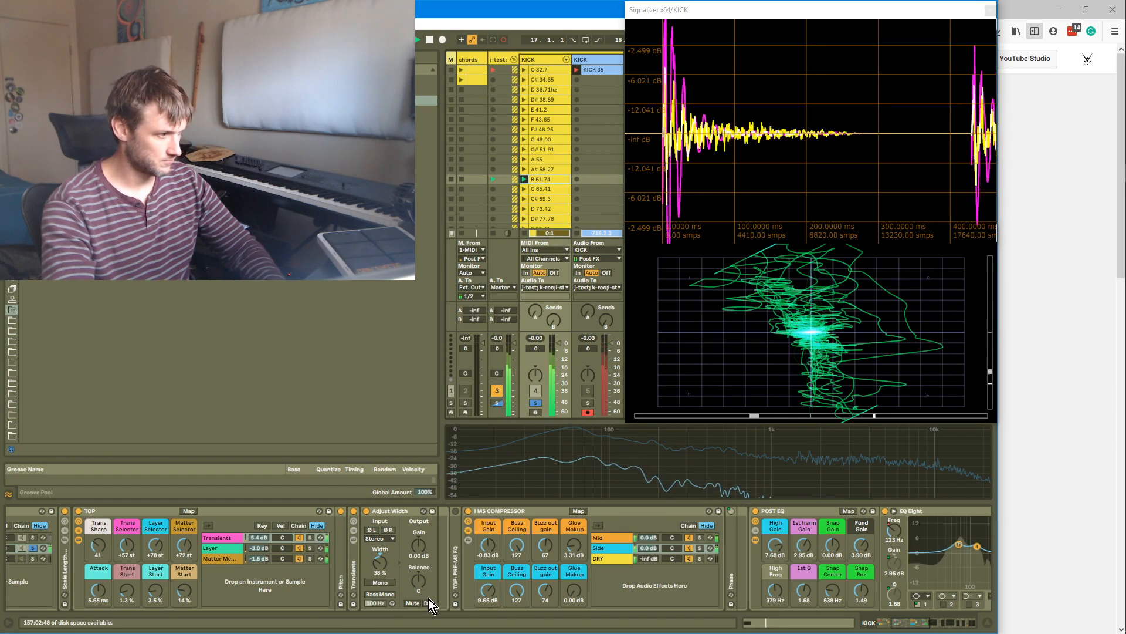
left_click_drag(487, 593, 488, 537)
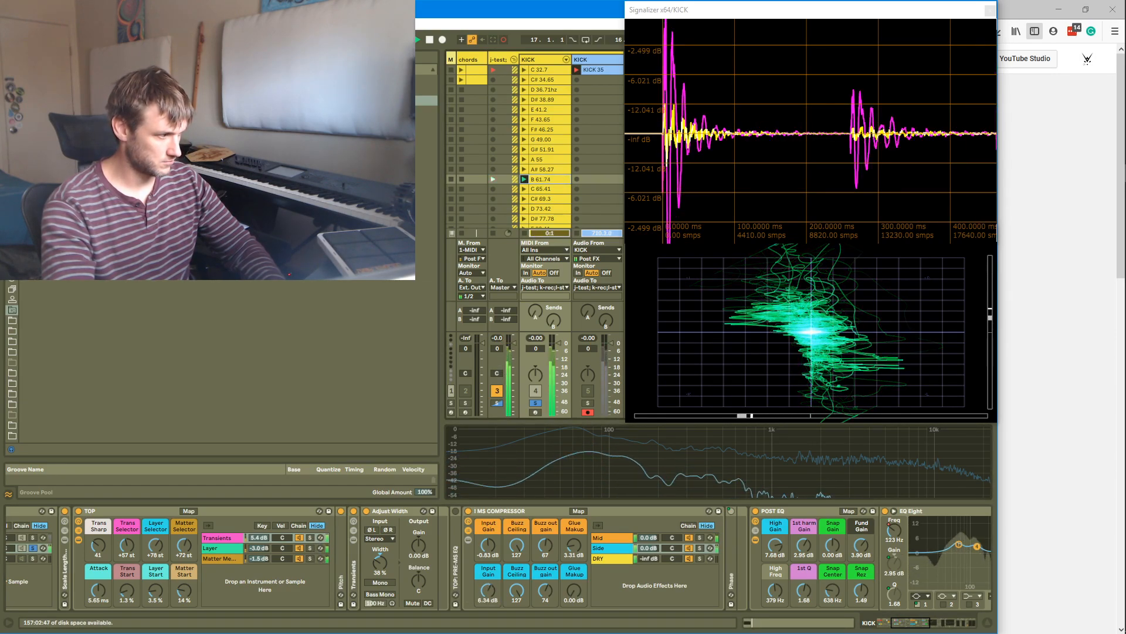
Raise the Transients chain's volume in the TOP rack to 8.0 dB
left_click_drag(249, 540, 249, 521)
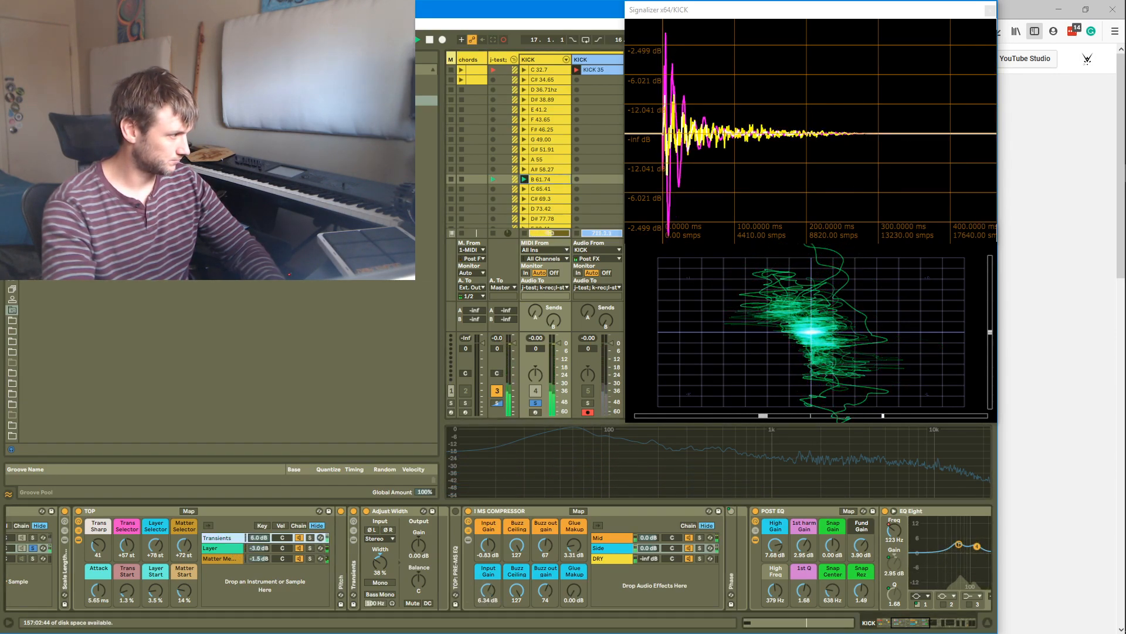
Audition the TOP rack's Transients, Layer and Matter Mayhem chains by soloing them, and open the Layer chain's device
left_click(235, 537)
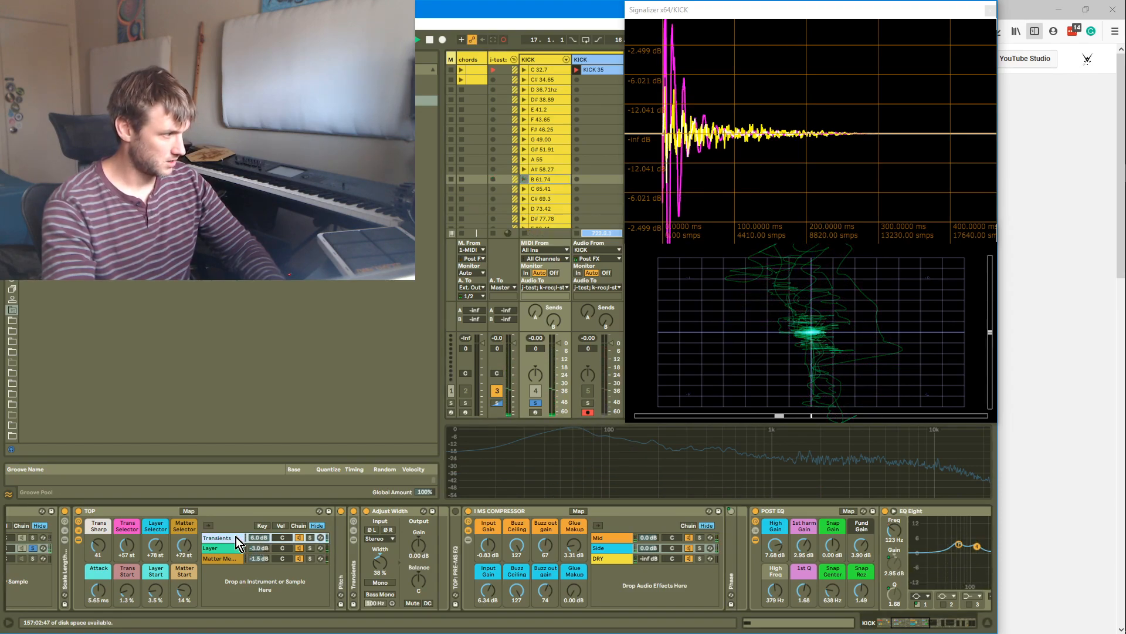
left_click(310, 548)
left_click(311, 558)
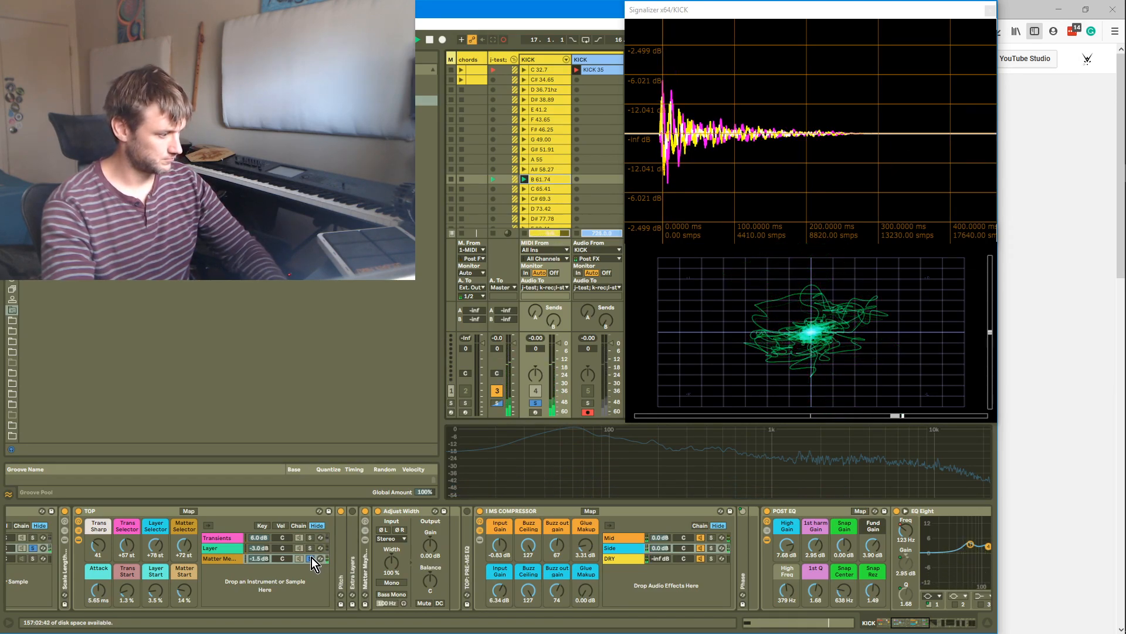
left_click(308, 554)
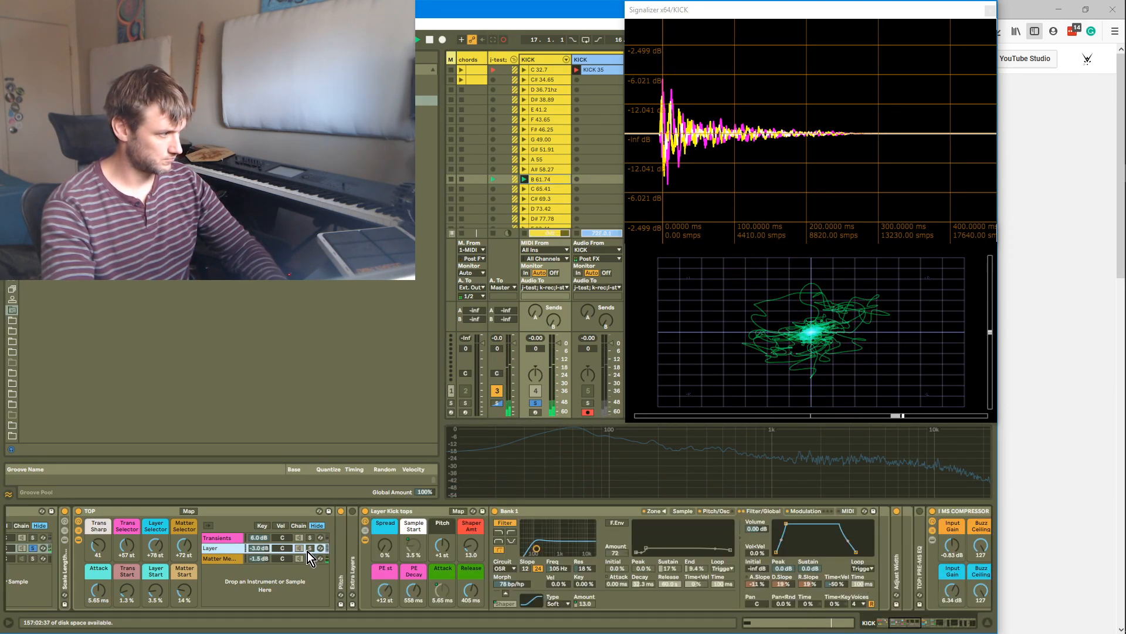
left_click(308, 550)
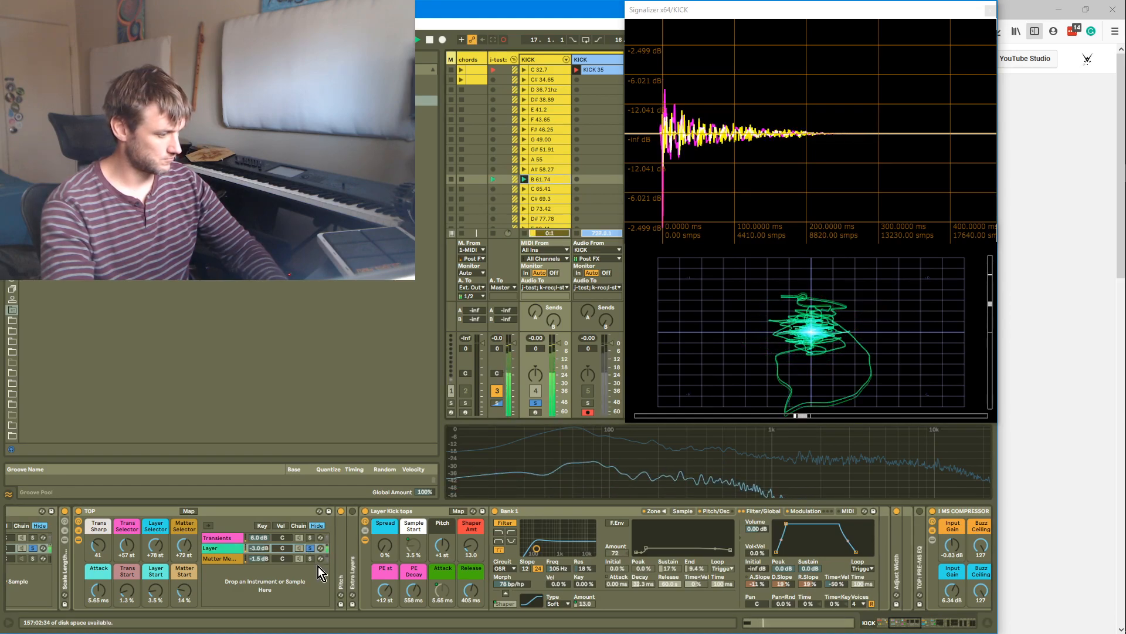
left_click(214, 547)
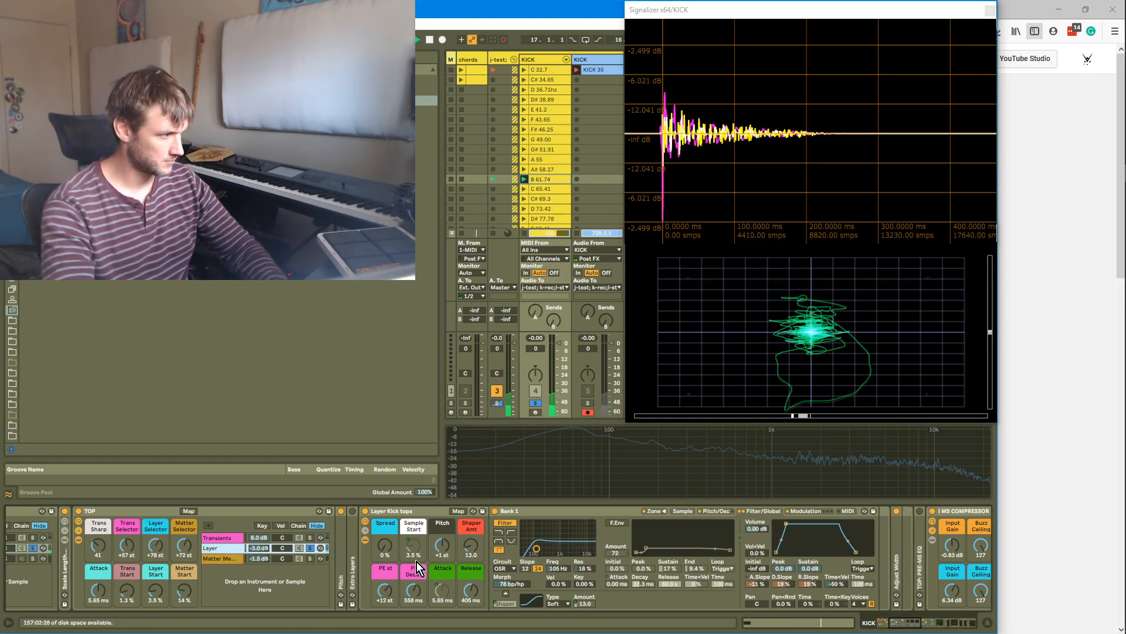
double_click(220, 550)
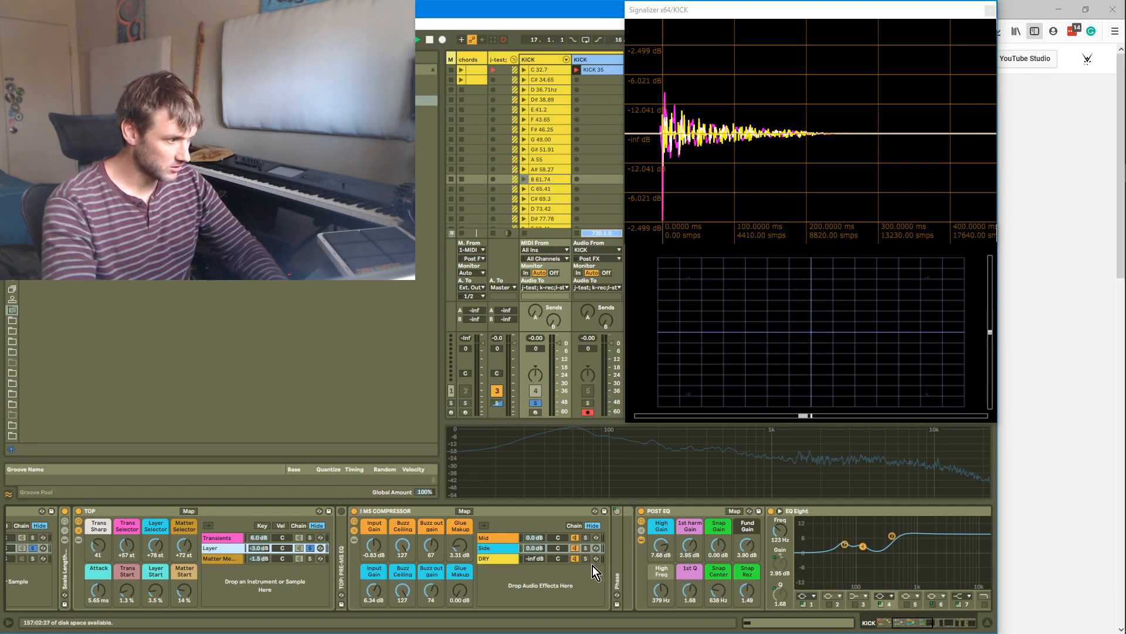
left_click(616, 576)
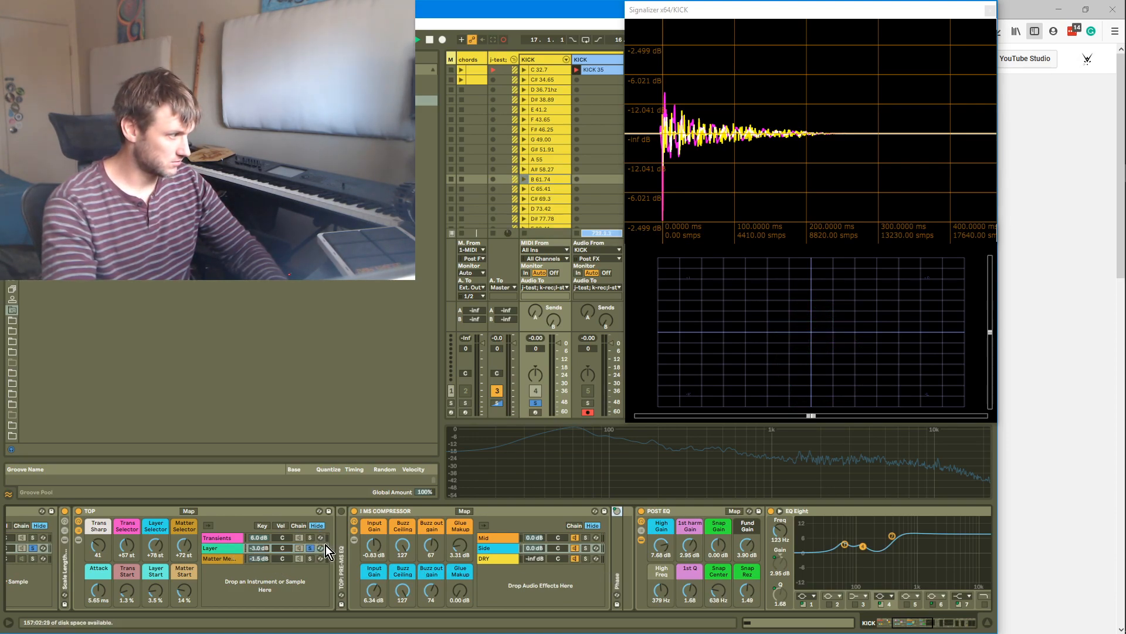
left_click(235, 548)
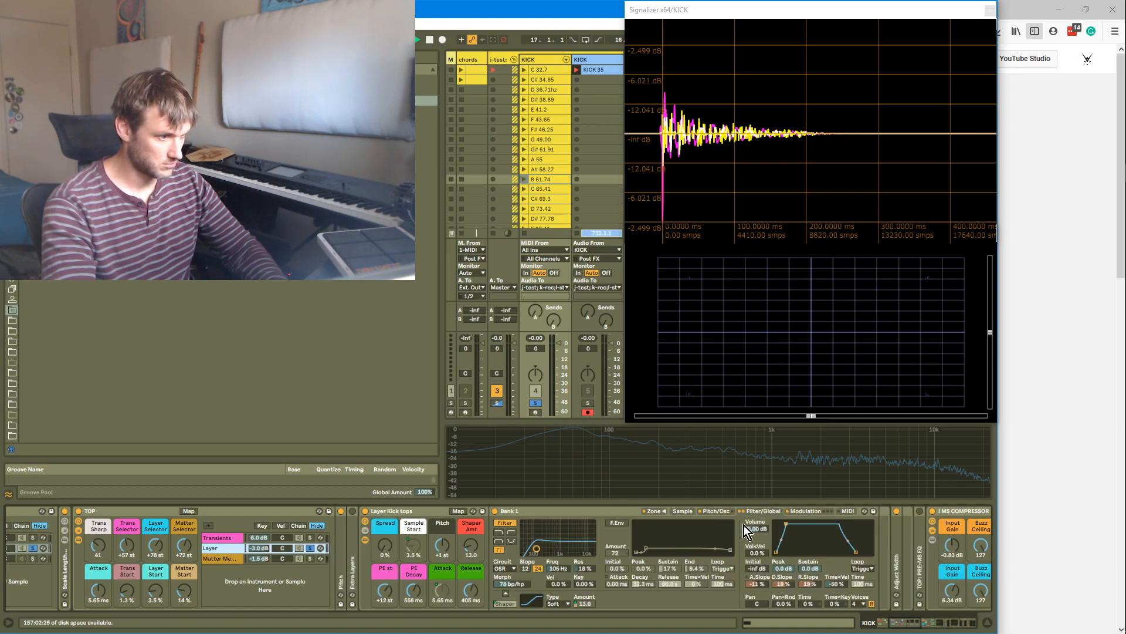
Raise the Adjust Width device's stereo width to about 56%
double_click(896, 579)
mouse_move(910, 563)
left_mouse_down()
mouse_move(910, 578)
mouse_move(910, 549)
left_mouse_up()
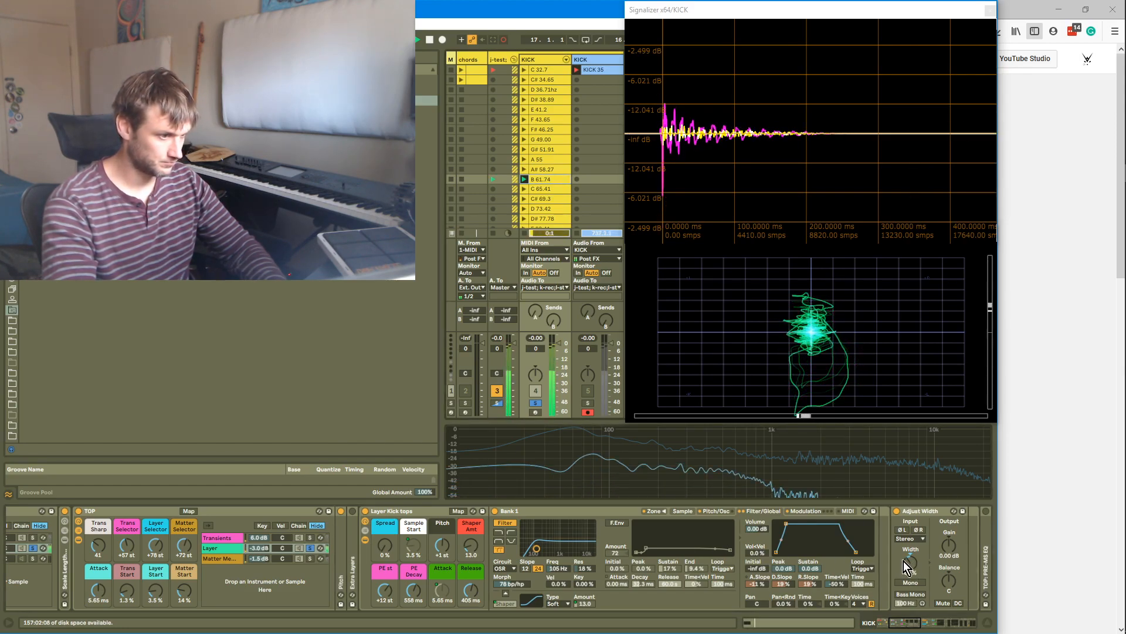
left_click(222, 559)
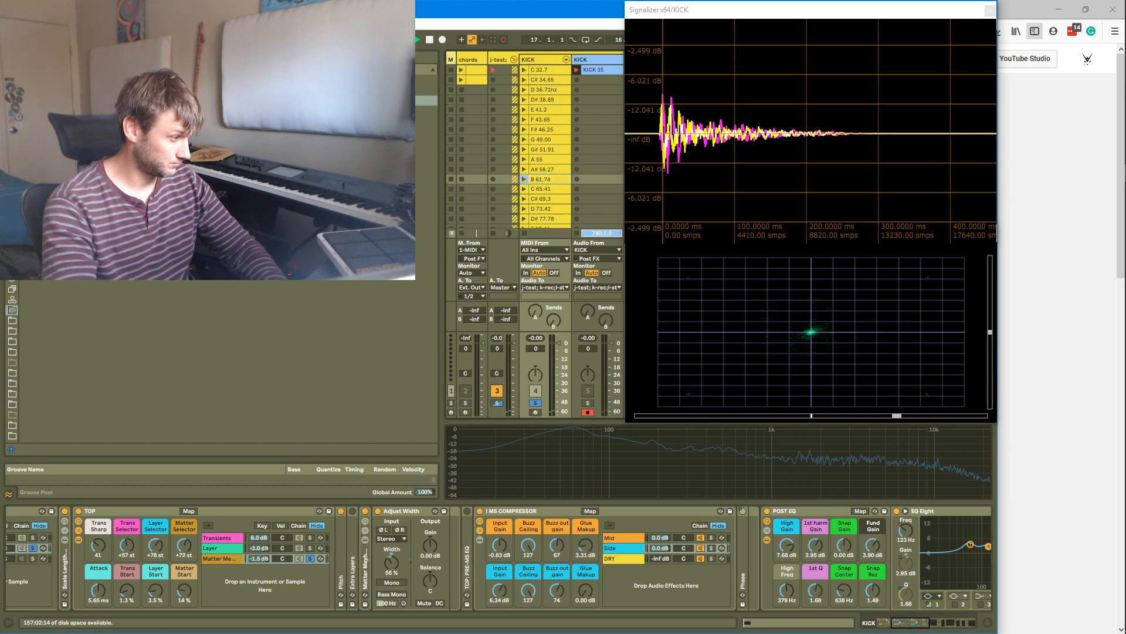
Solo the Transients chain, collapse its device and set the Adjust Width device's width to about 94%
left_click(311, 537)
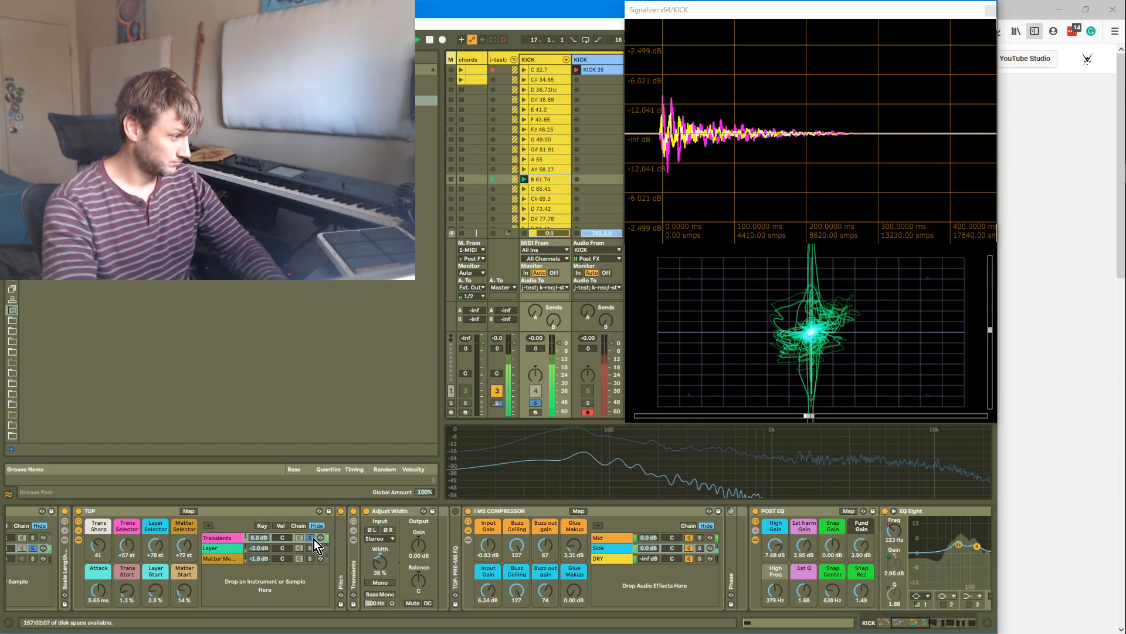
left_click(227, 536)
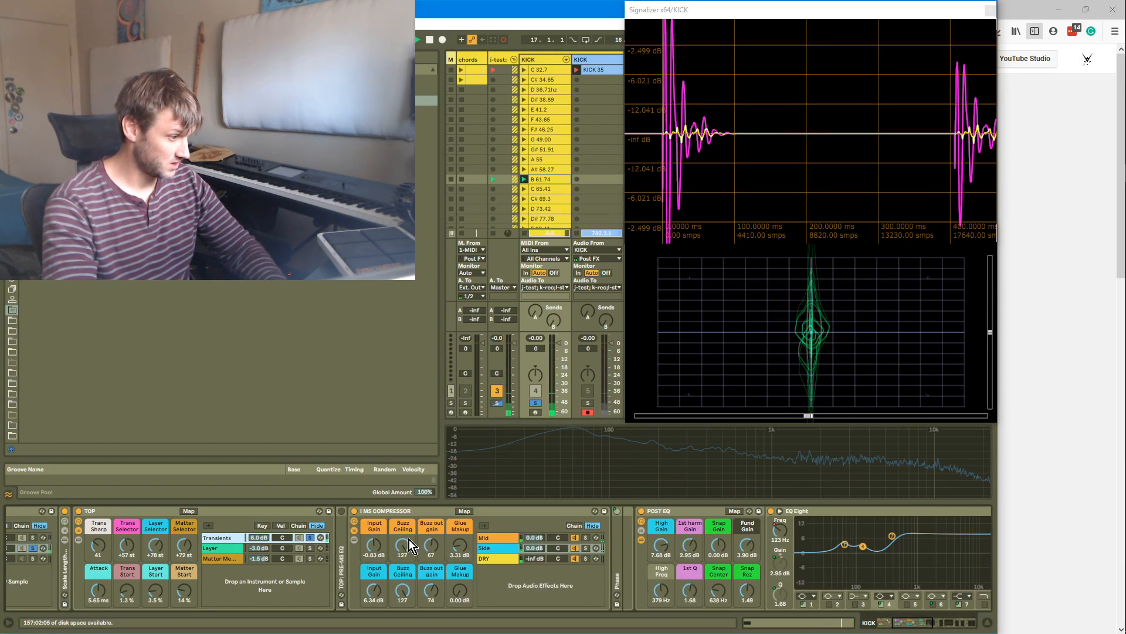
double_click(216, 536)
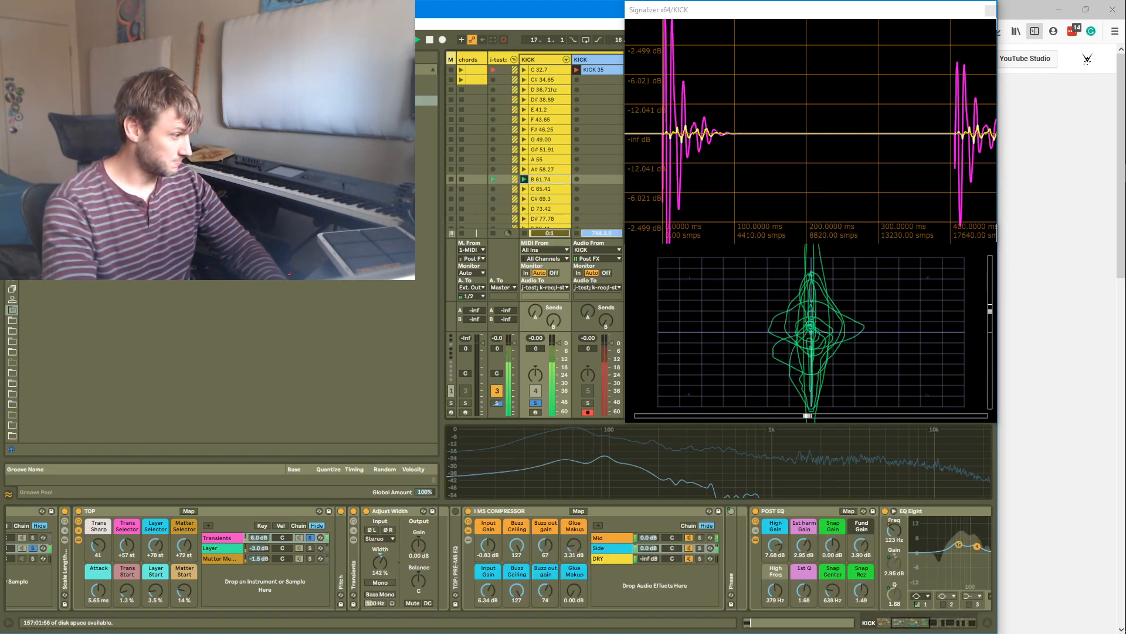
left_click_drag(380, 563, 380, 541)
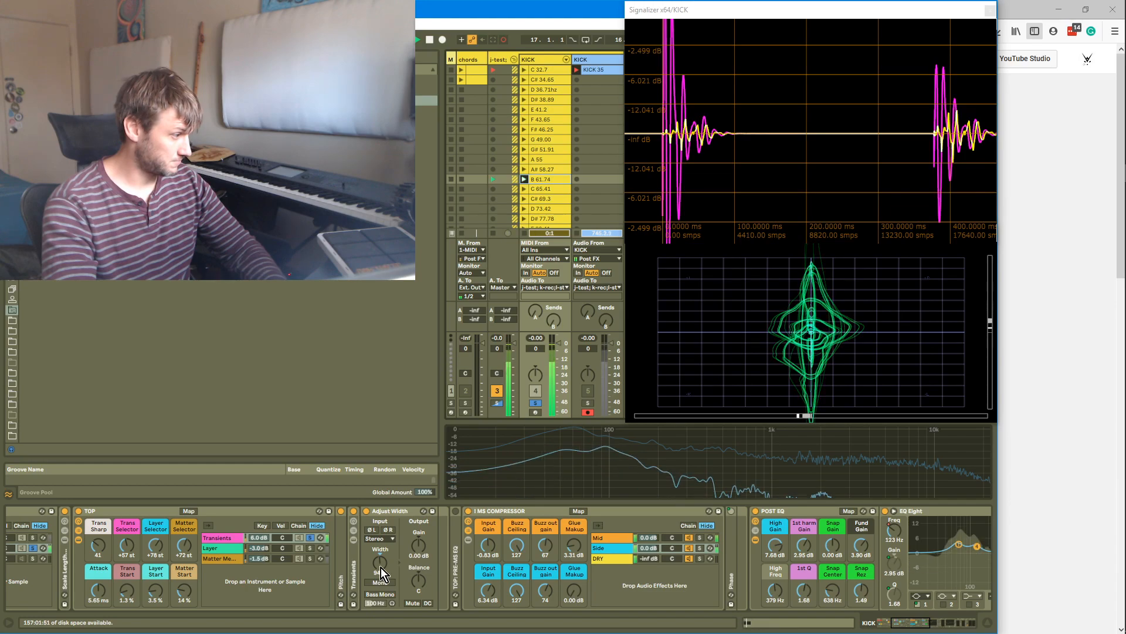
Compare the TOP rack's chains by soloing each in turn, then clear the solos
left_click(309, 547)
left_click(311, 558)
left_click(310, 548)
left_click(311, 538)
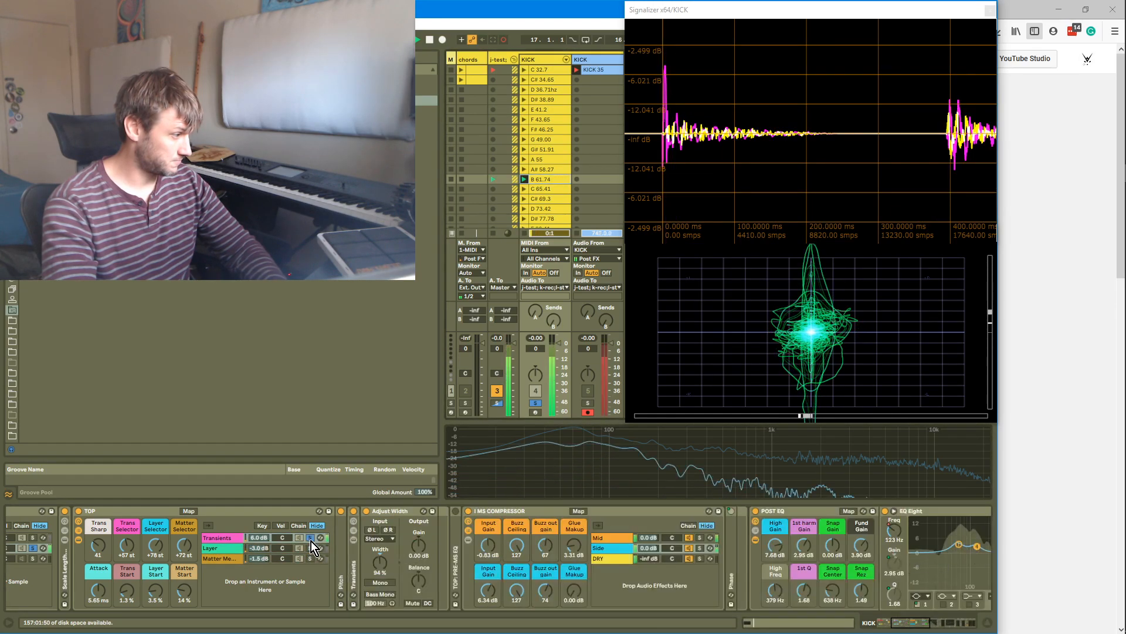
left_click(314, 538)
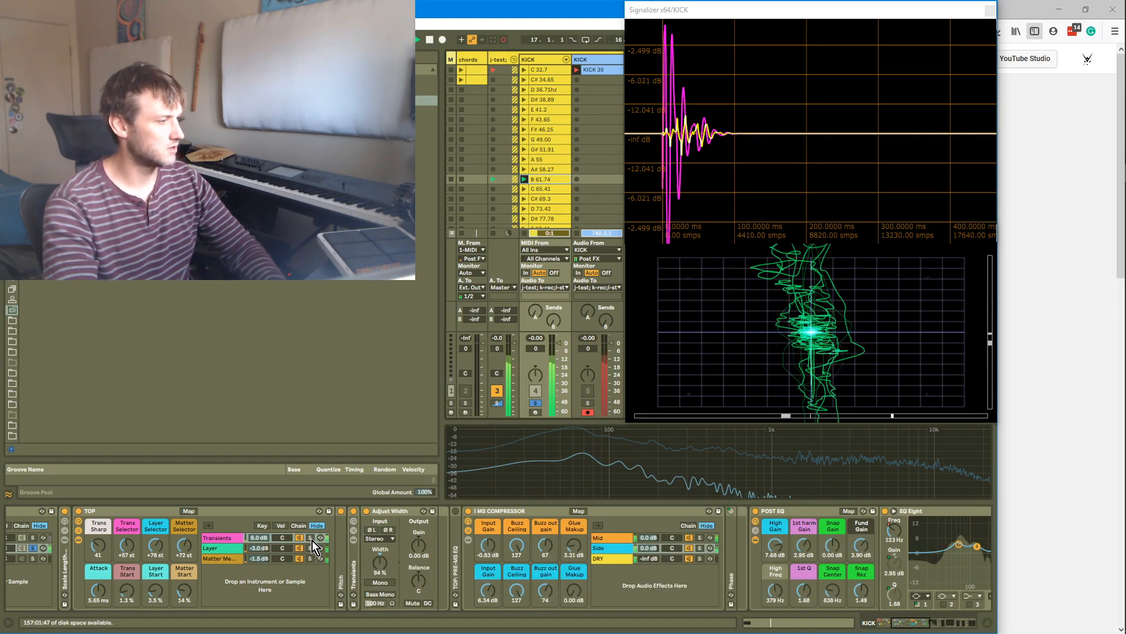
Audition the MS COMPRESSOR's Mid and Side chains solo and set the mid Input Gain to 2.48 dB
left_click(702, 537)
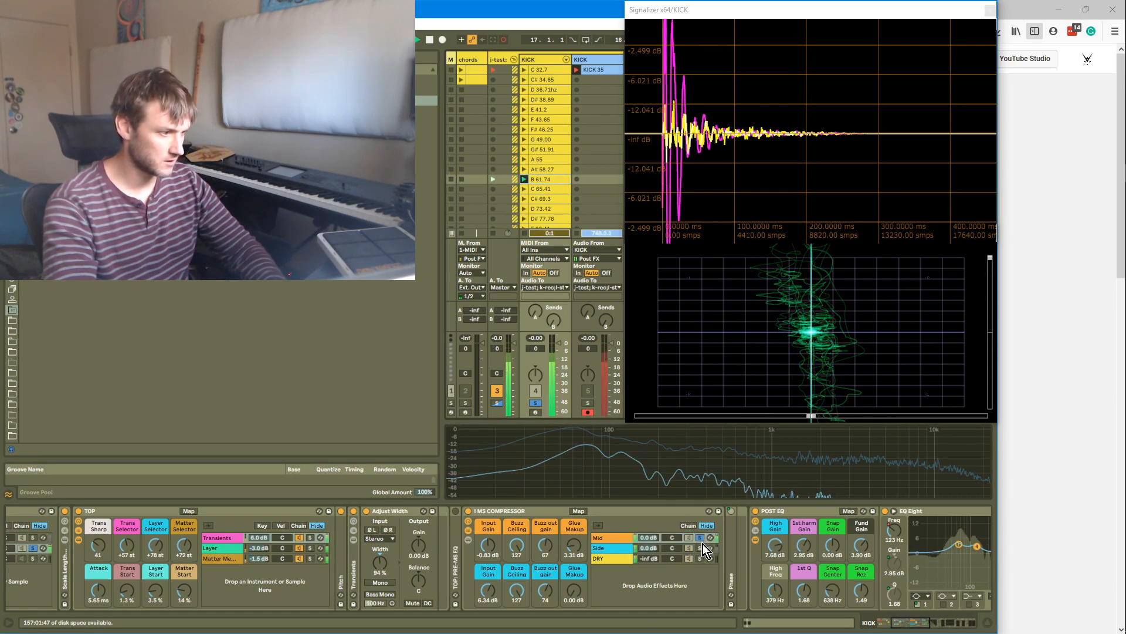
left_click(702, 549)
left_click(699, 539)
left_click(699, 547)
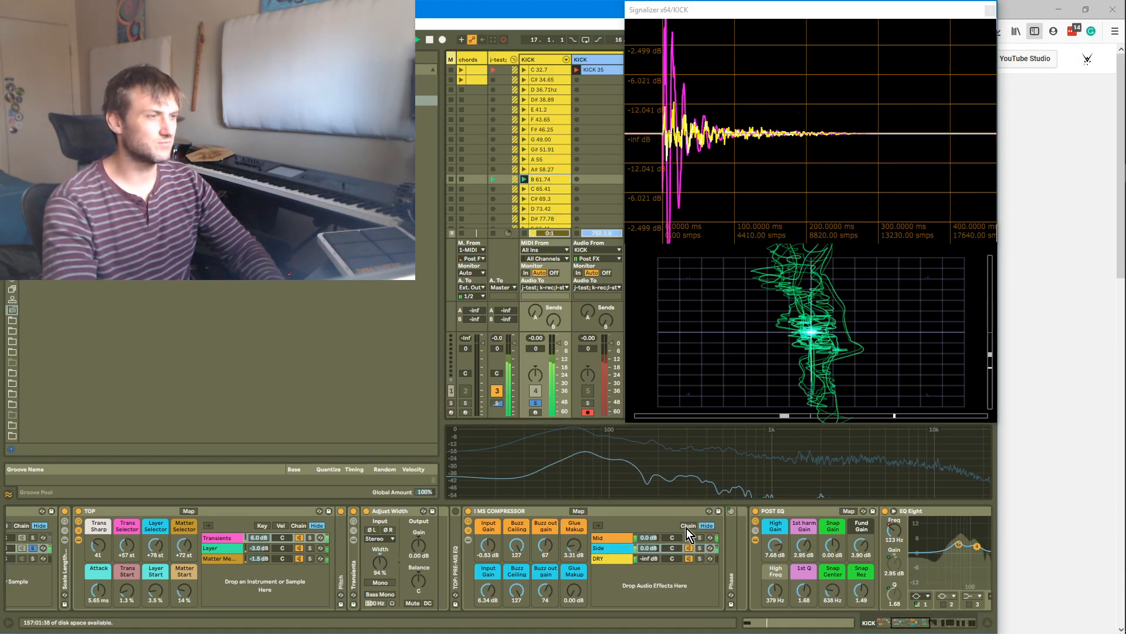
left_click_drag(488, 546, 488, 522)
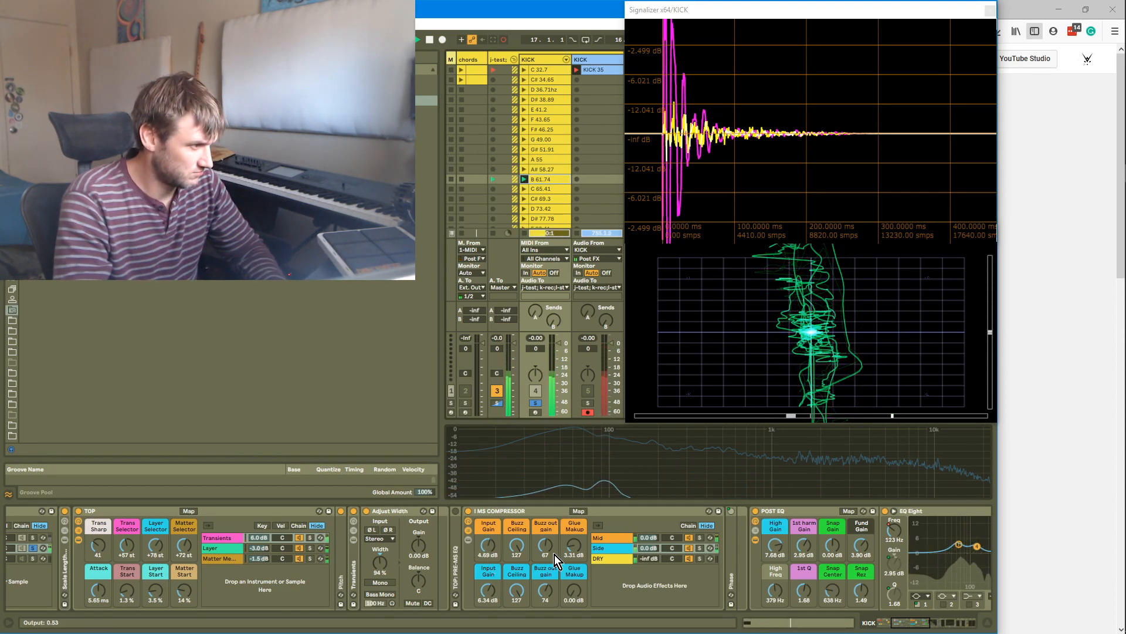
left_click_drag(495, 547, 496, 561)
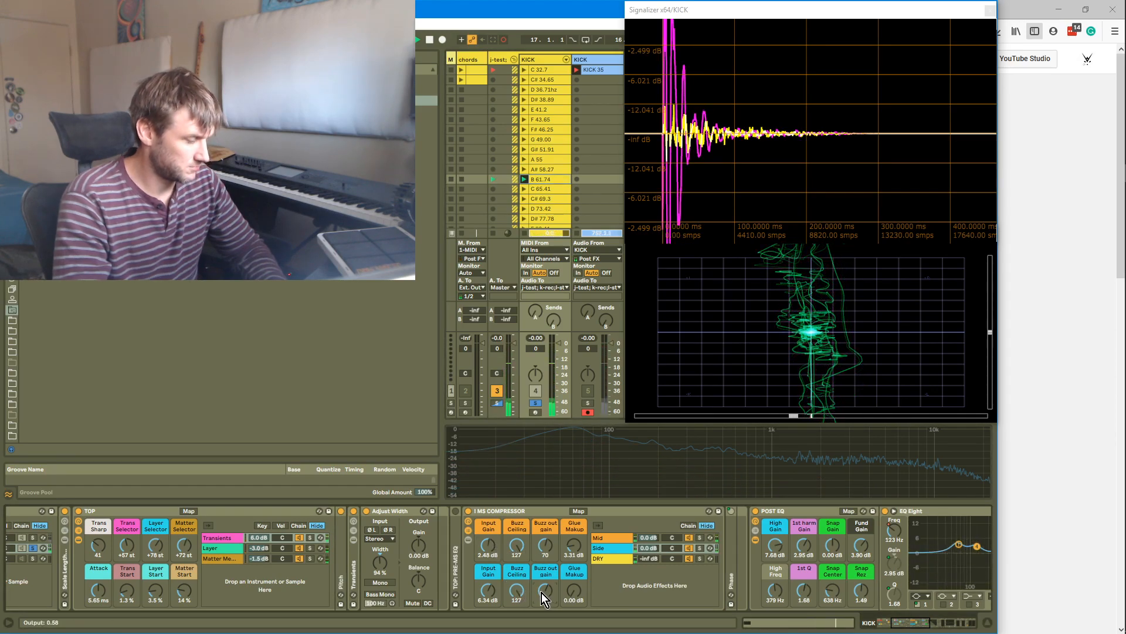
Raise the side Glue Makeup to 0.79 dB and the side Input Gain to 6.89 dB
left_click_drag(541, 592, 541, 587)
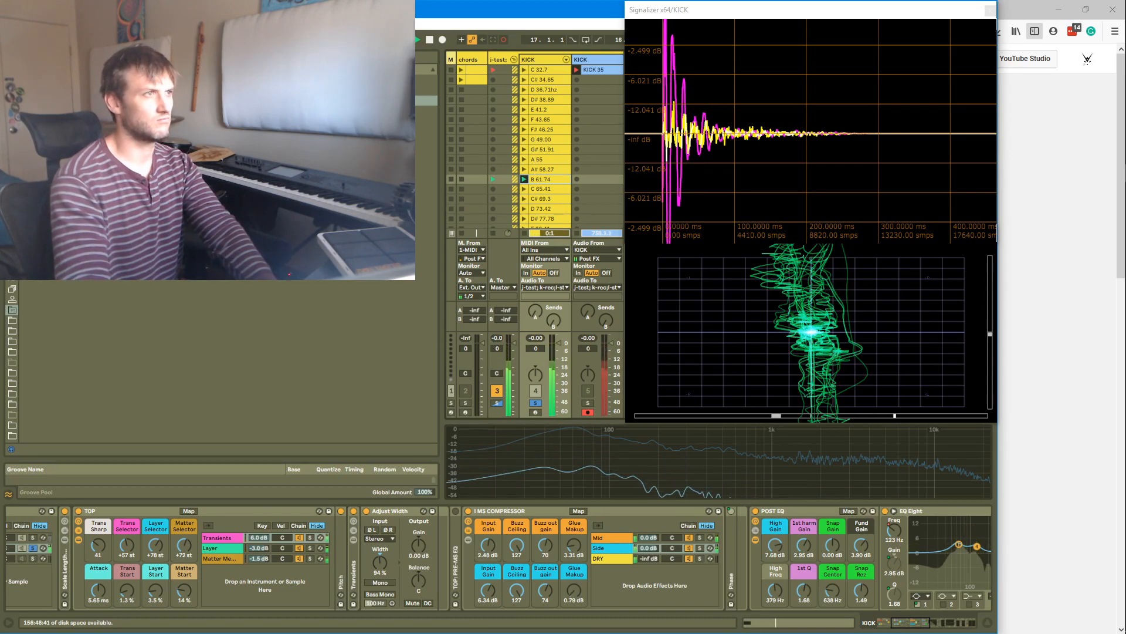
mouse_move(488, 591)
left_mouse_down()
mouse_move(488, 558)
mouse_move(488, 591)
left_mouse_up()
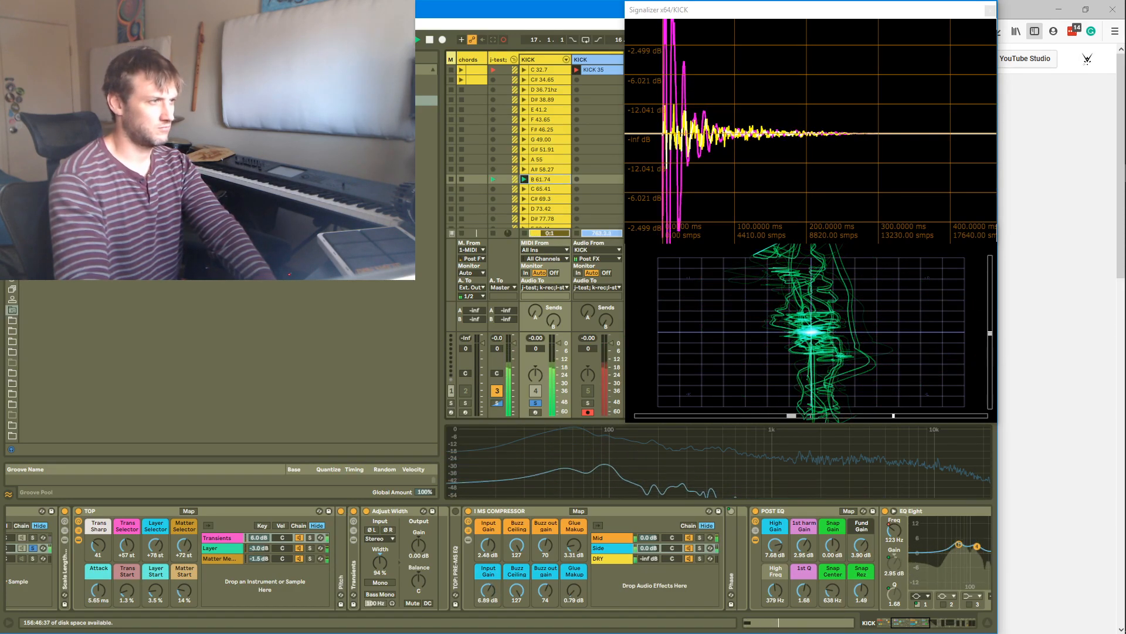
Open the Side chain's Glue Compressor and set the side Buzz out gain to 96
left_click(600, 549)
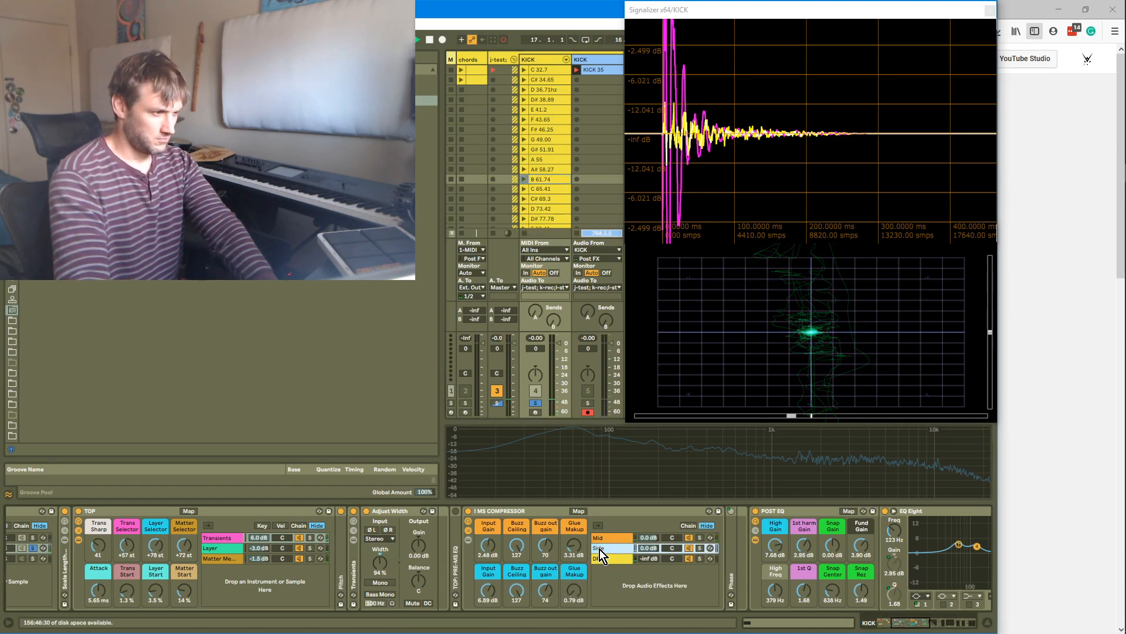
double_click(600, 550)
left_click(839, 594)
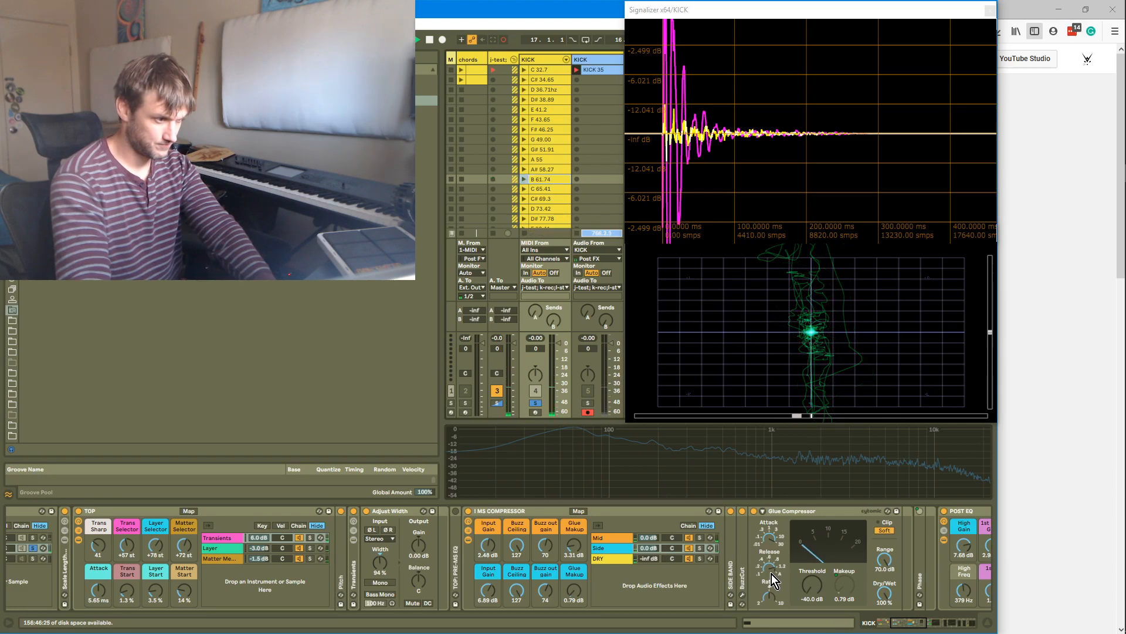
left_click_drag(546, 592, 550, 589)
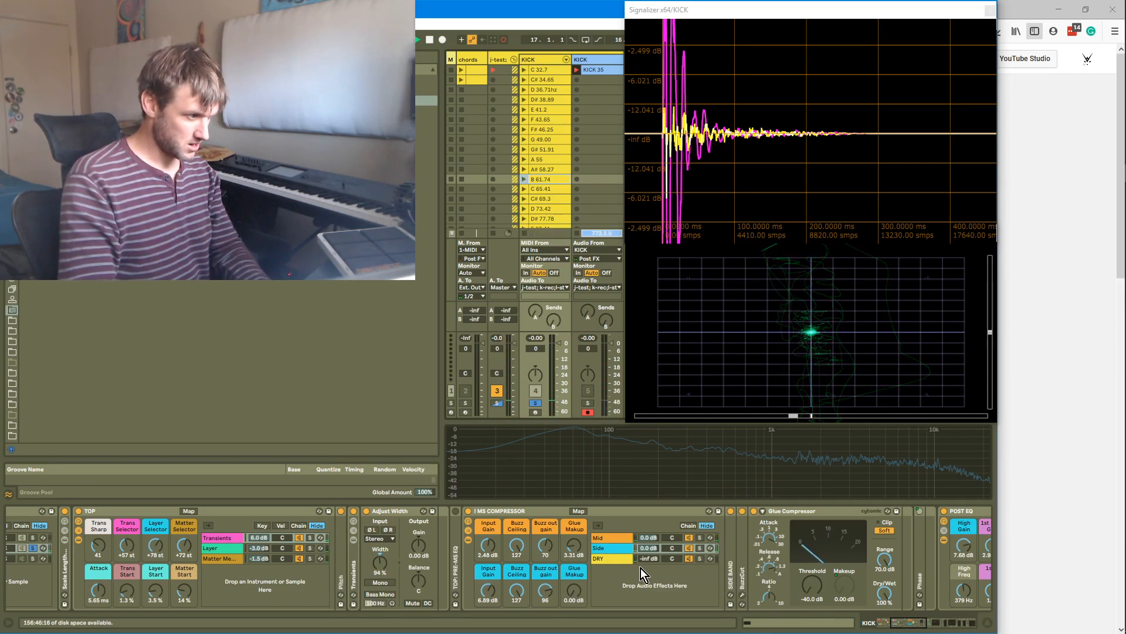
Expand the TOP: PRE-MS EQ and enable its filter bands, placing a low cut around 49.5 Hz and comparing it bypassed
left_click_drag(925, 627, 931, 630)
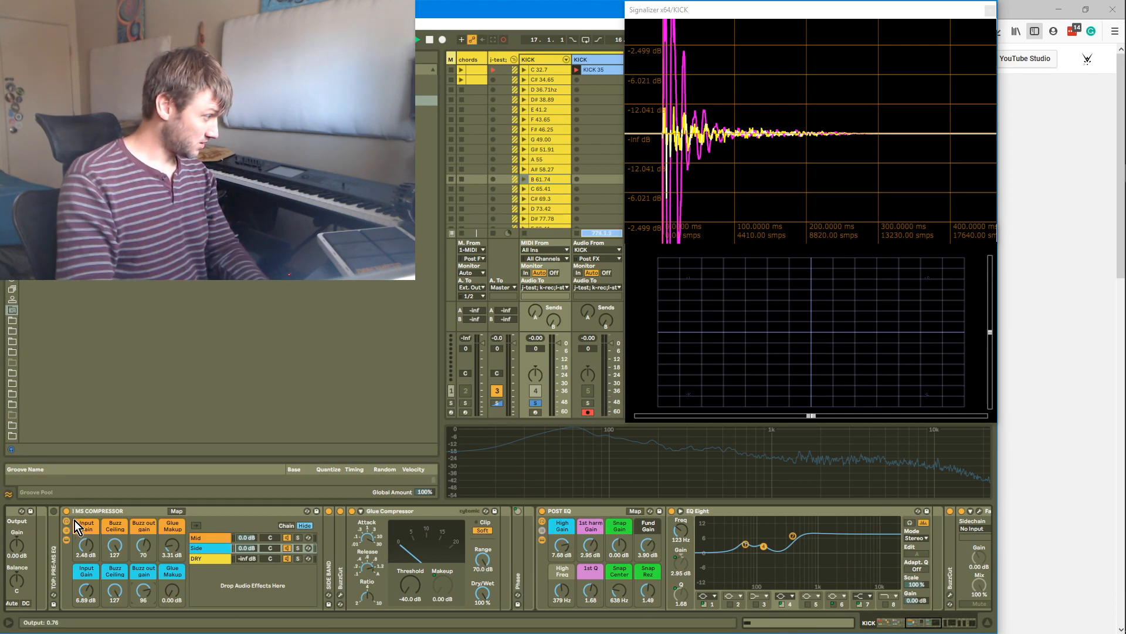
double_click(55, 537)
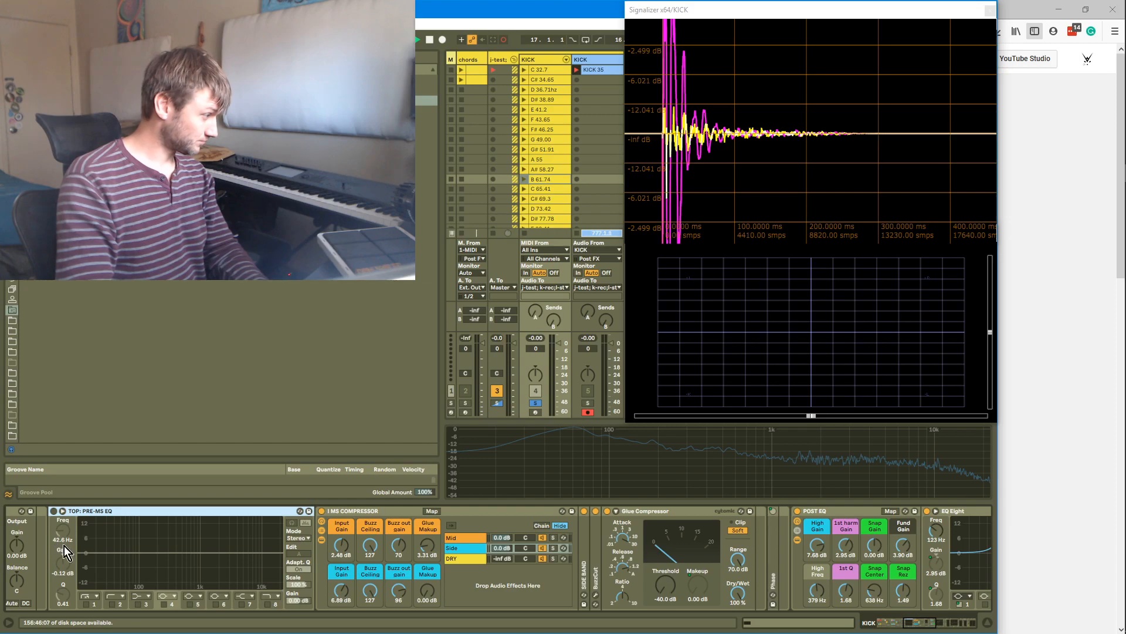
left_click(167, 604)
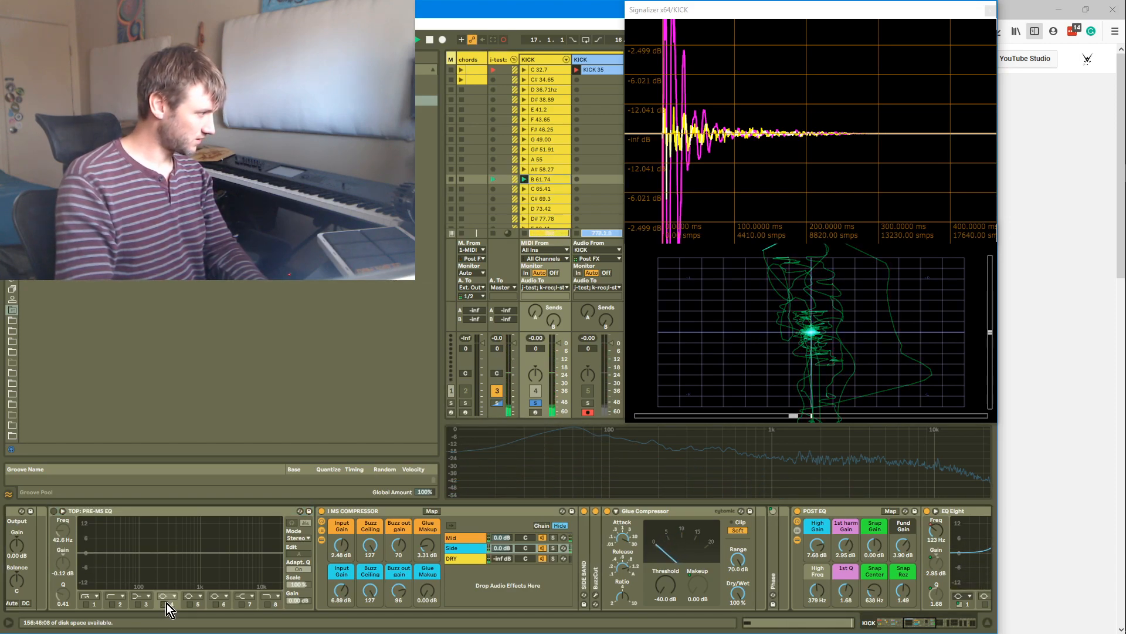
mouse_move(115, 553)
left_mouse_down()
mouse_move(166, 524)
mouse_move(194, 533)
mouse_move(183, 566)
mouse_move(226, 546)
mouse_move(149, 542)
mouse_move(165, 552)
mouse_move(144, 556)
mouse_move(127, 545)
mouse_move(95, 560)
mouse_move(125, 549)
mouse_move(123, 565)
left_mouse_up()
left_click(241, 604)
left_click(215, 604)
left_click(113, 605)
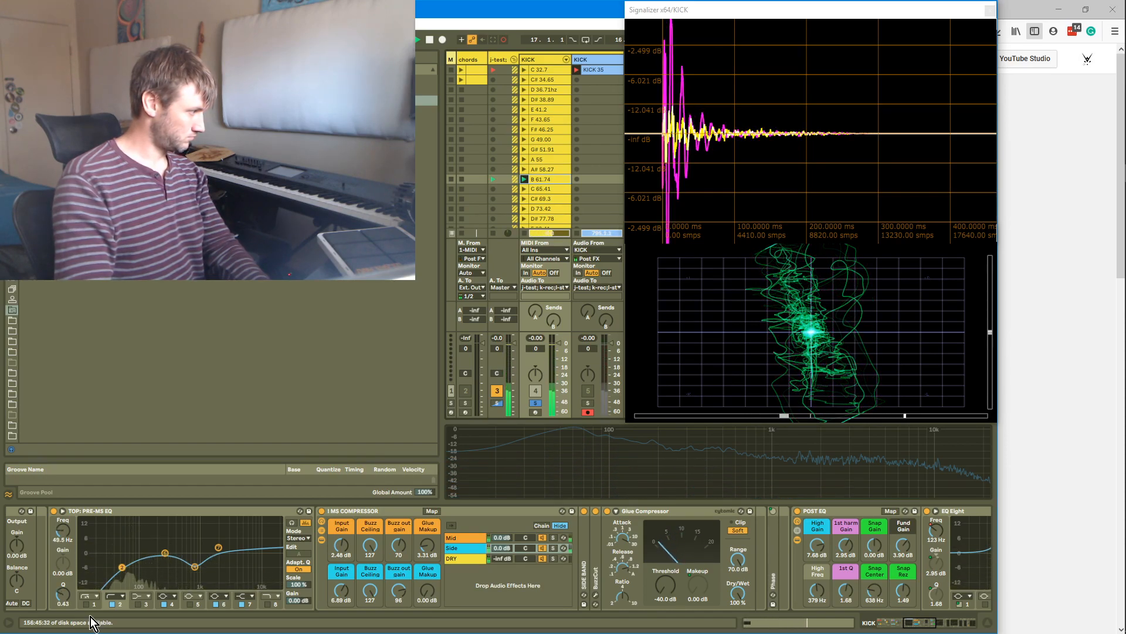
left_click(112, 604)
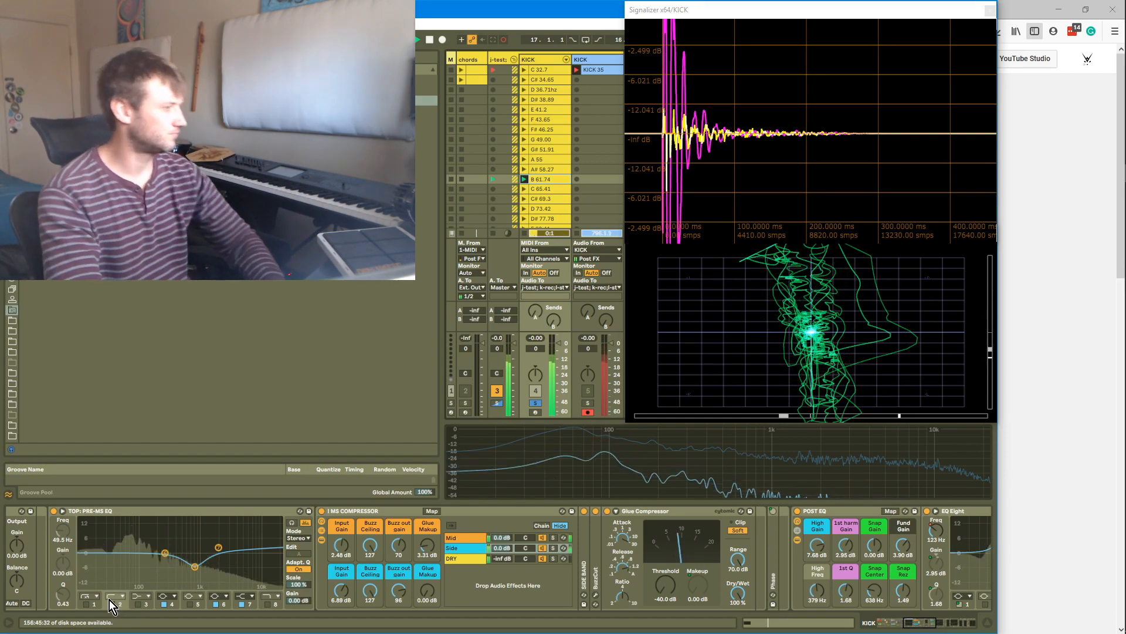
left_click(113, 605)
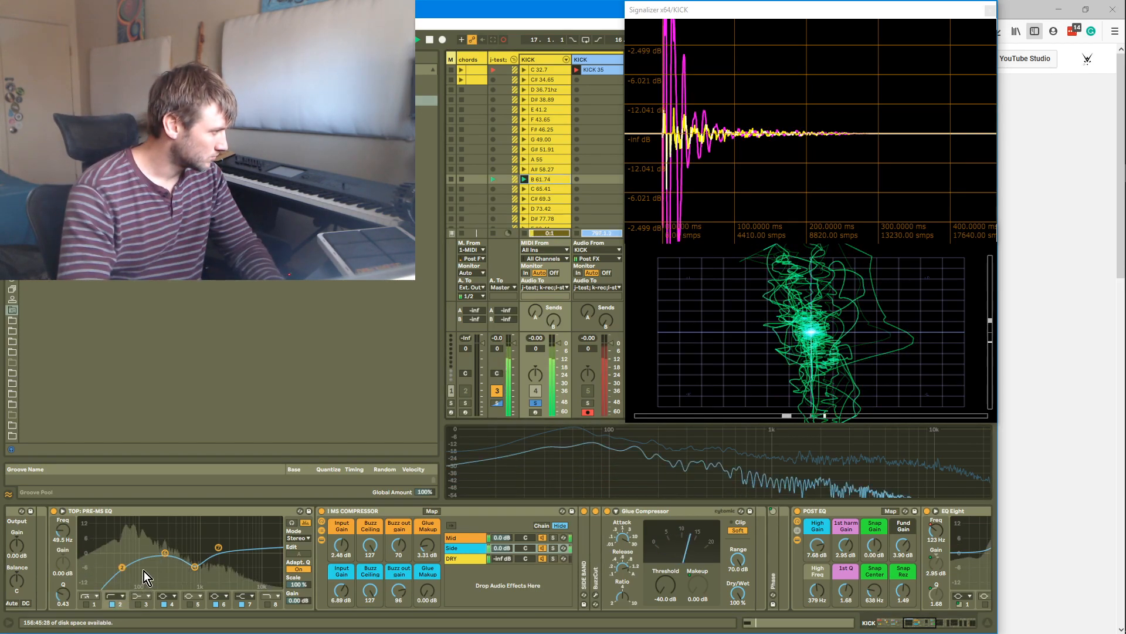
Move the PRE-MS EQ's low-cut band up to about 84 Hz, toggling it off and on to compare
left_click_drag(122, 567, 127, 553)
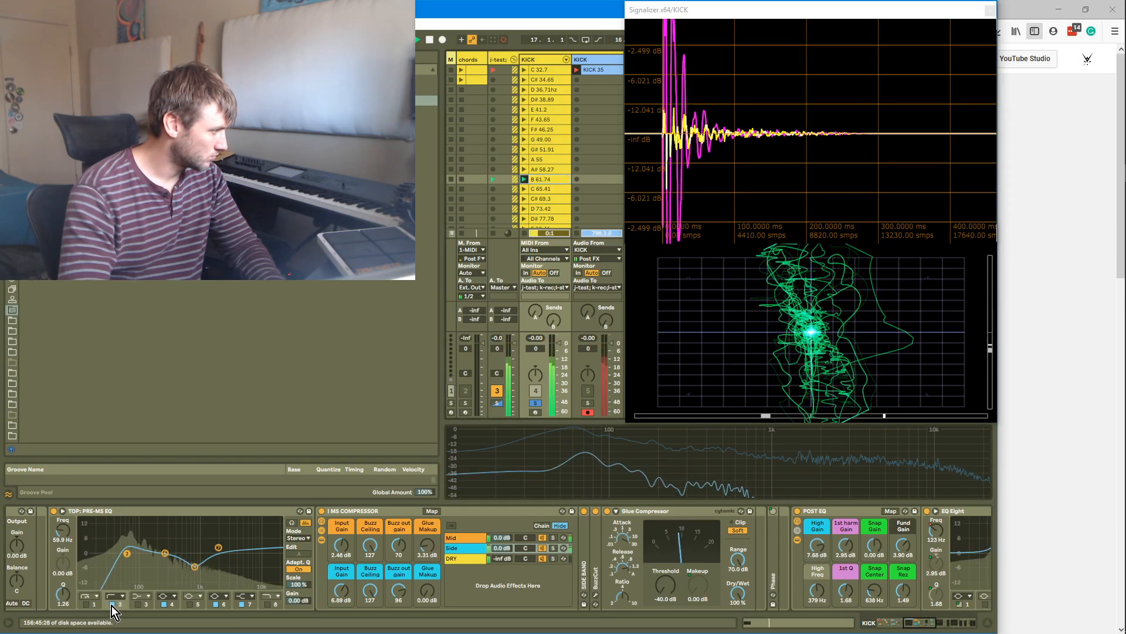
left_click(112, 606)
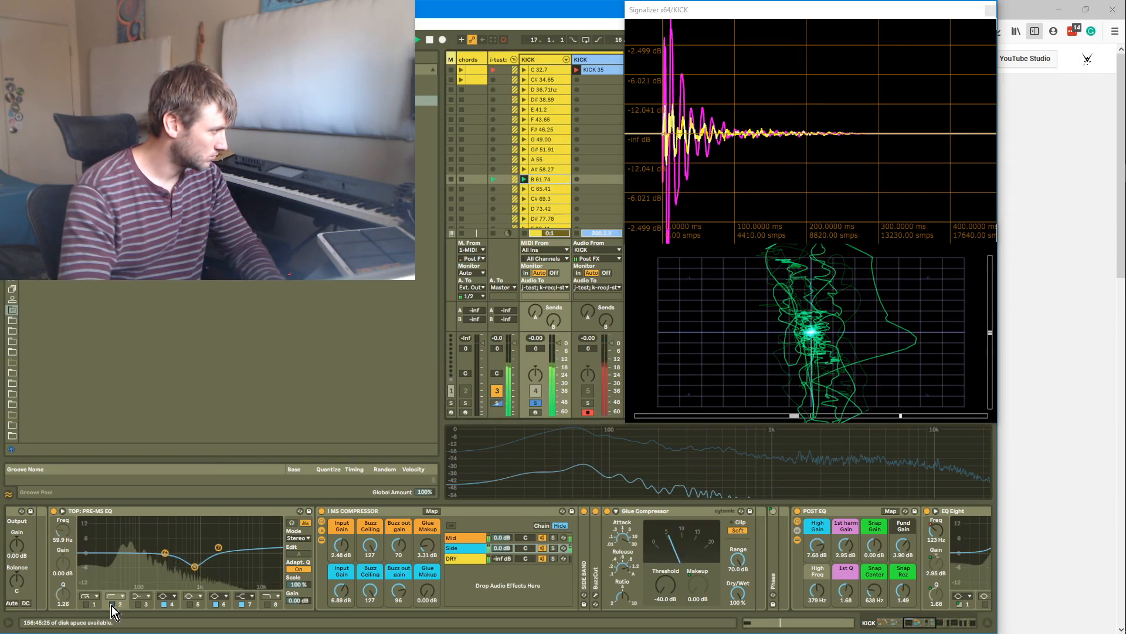
left_click(112, 606)
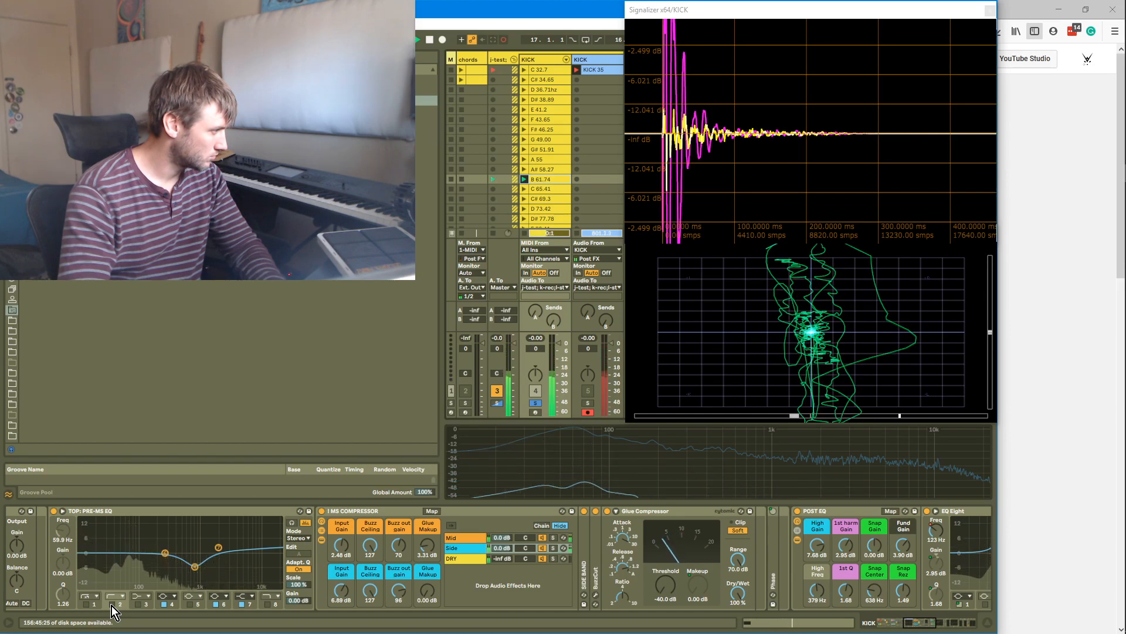
mouse_move(128, 553)
left_mouse_down()
mouse_move(116, 574)
mouse_move(117, 555)
mouse_move(135, 554)
left_mouse_up()
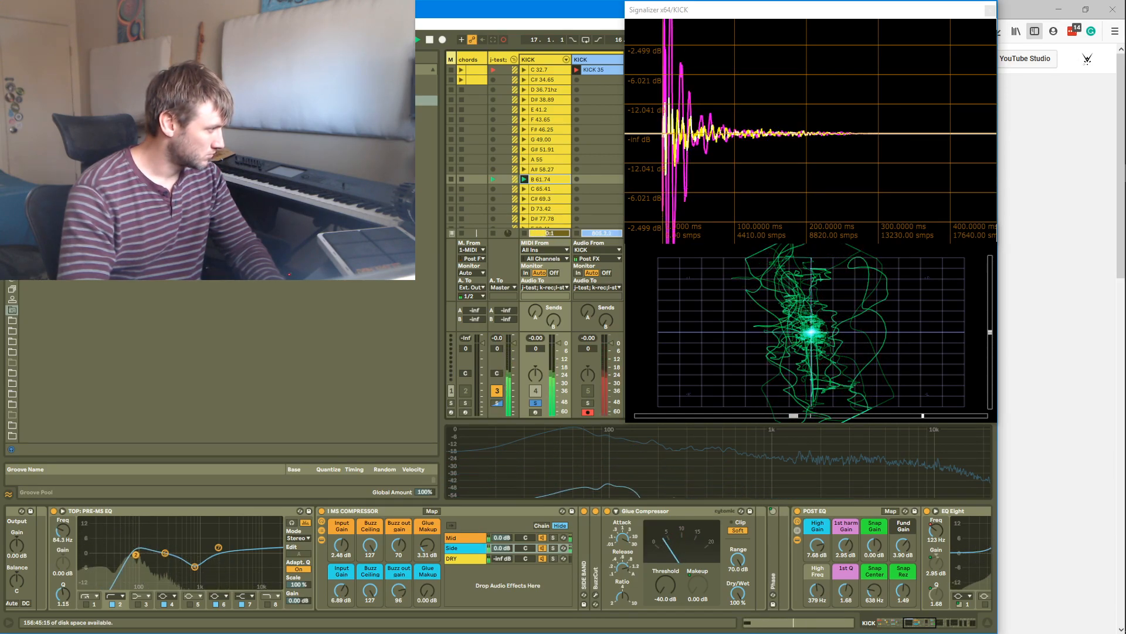
Bypass the PRE-MS EQ's low-cut band and solo the Bottom K2 chain to audition it on its own
left_click(113, 604)
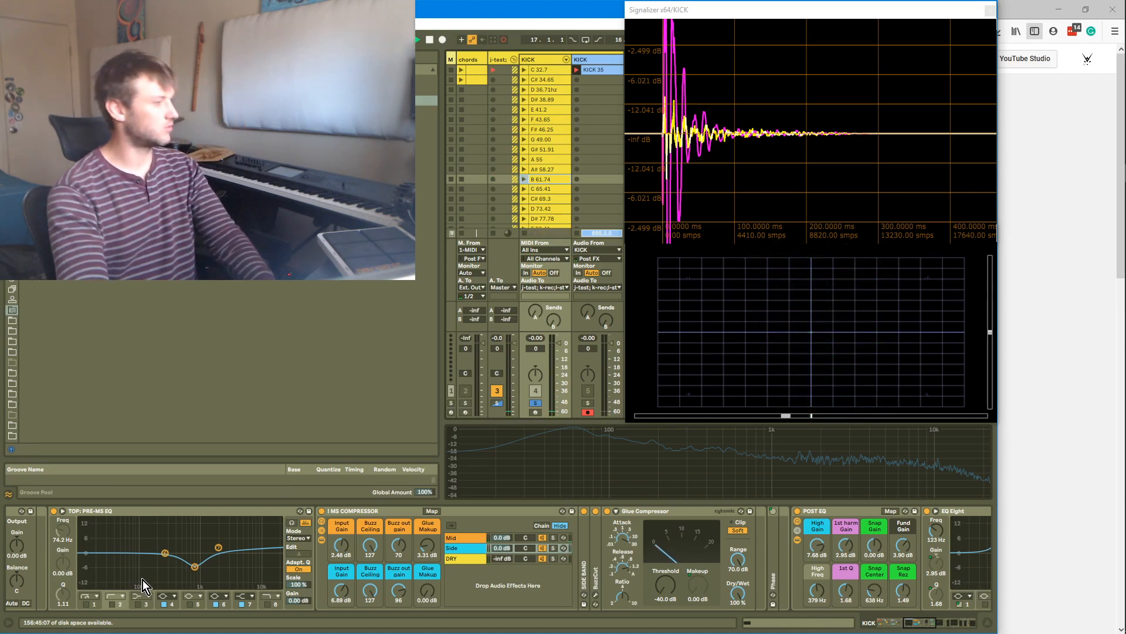
key("Return")
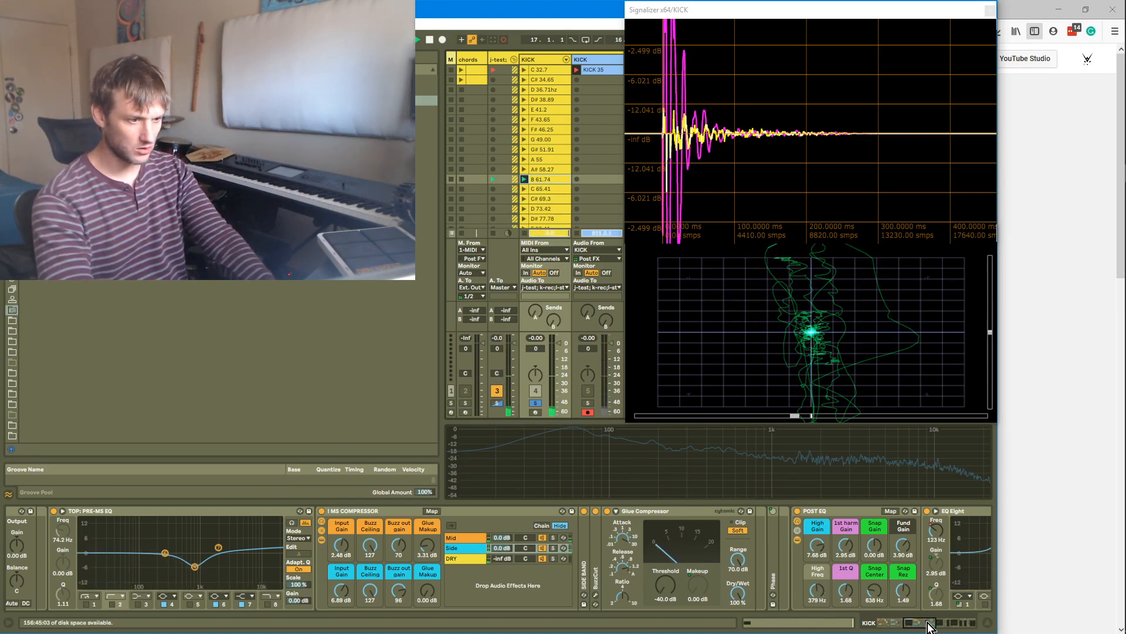
left_click_drag(929, 627, 869, 632)
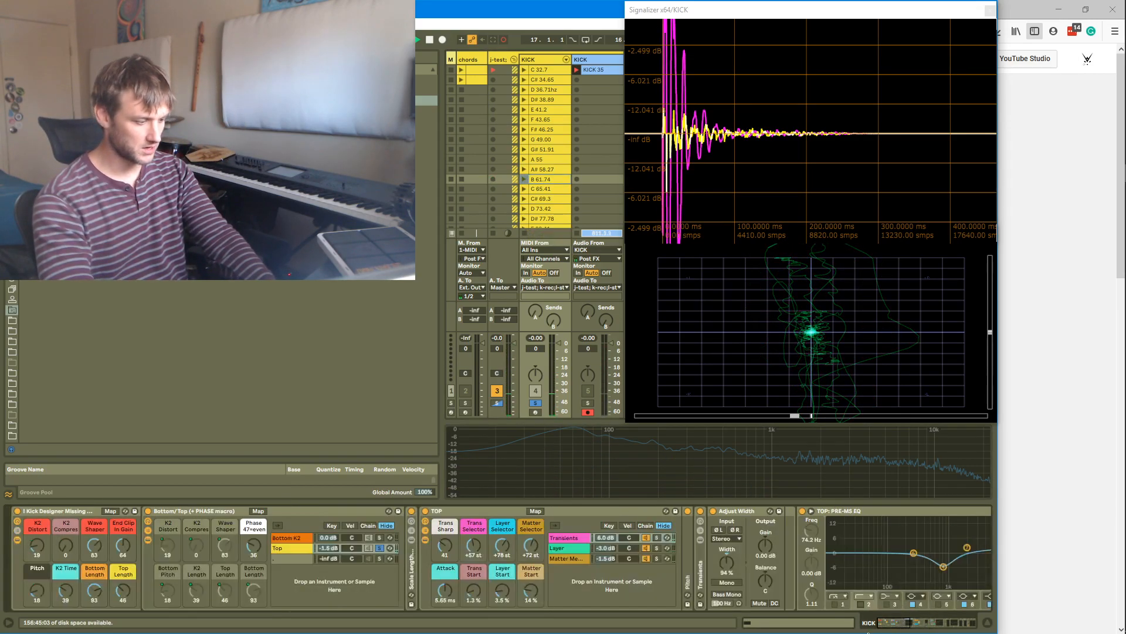
left_click(379, 539, "ctrl")
key("Return")
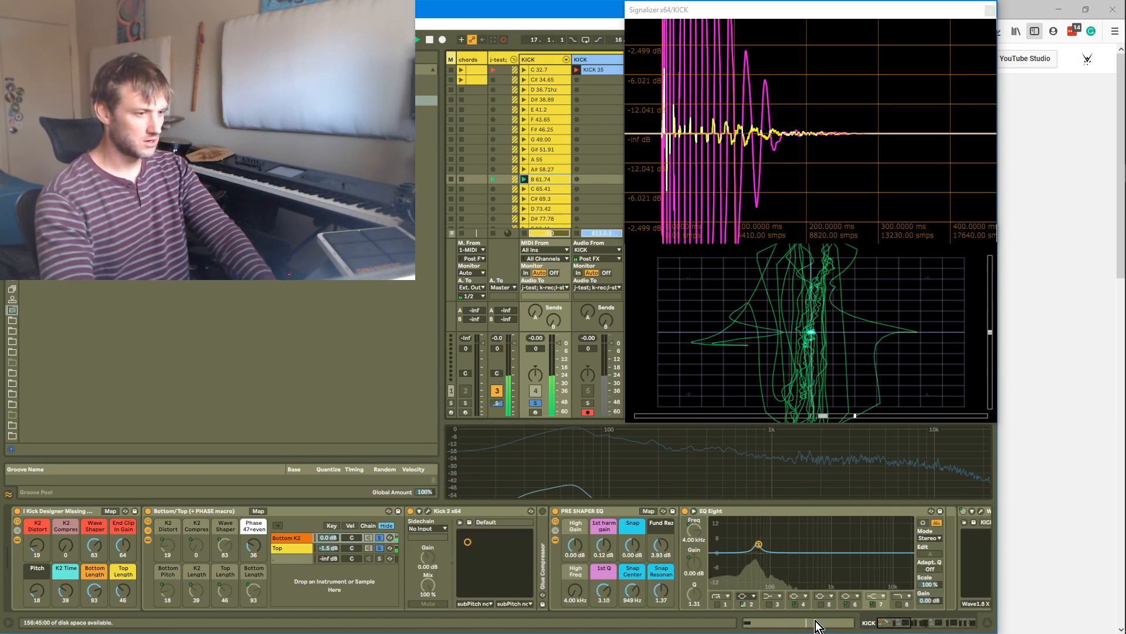
mouse_move(890, 628)
left_mouse_down()
mouse_move(923, 628)
mouse_move(907, 624)
left_mouse_up()
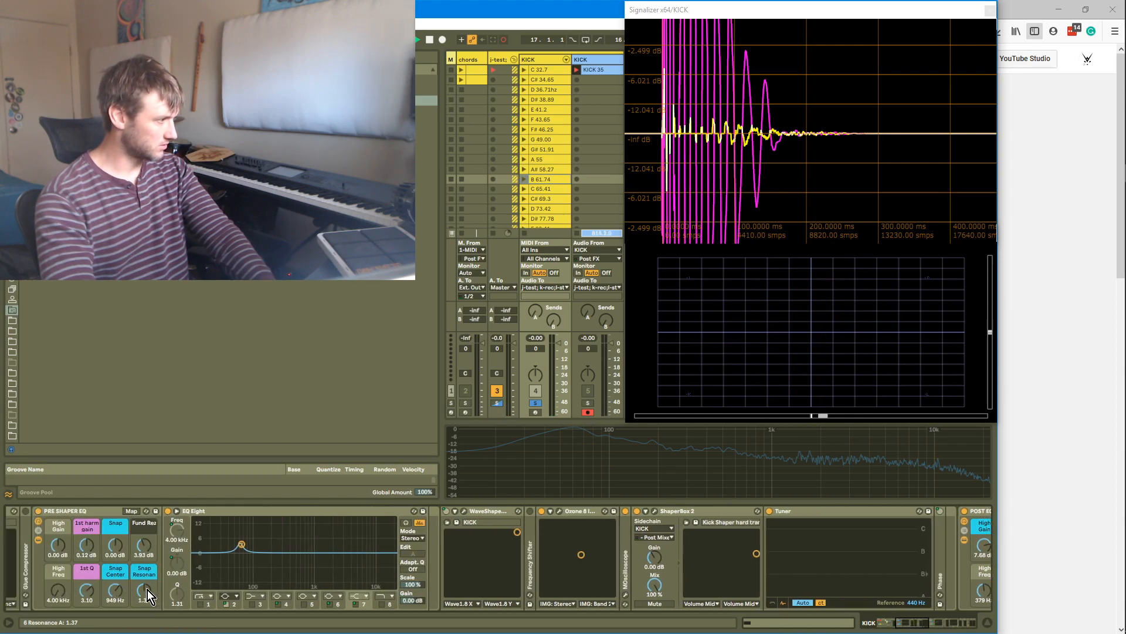
key("Return")
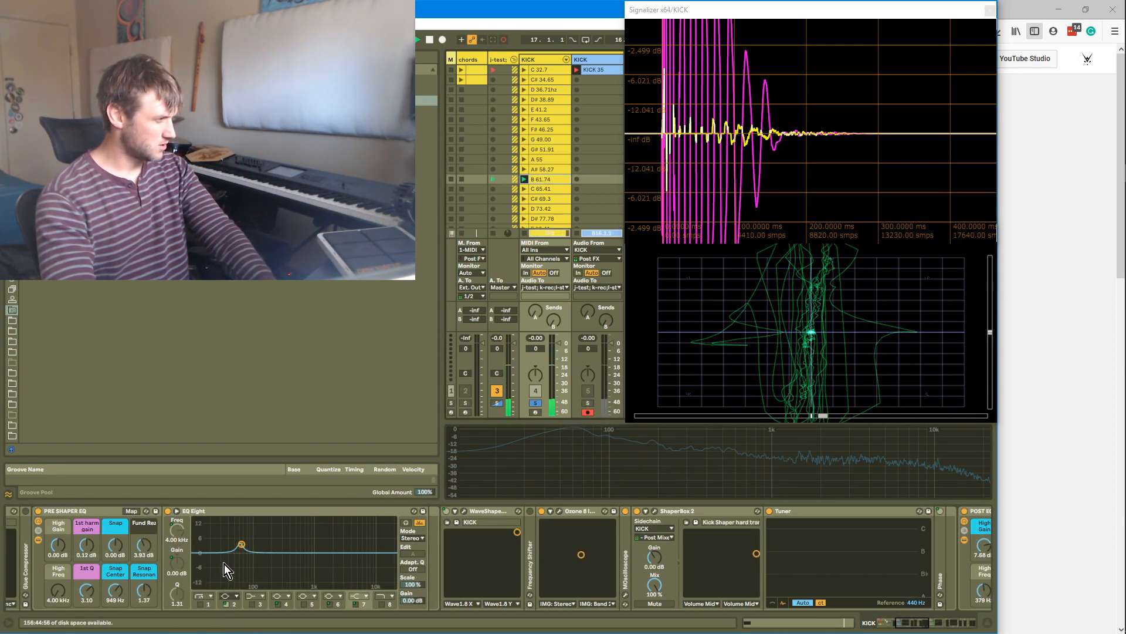
Re-enable the PRE-MS EQ's low-cut band and set it to about 59.9 Hz with a Q of 0.75, toggling it to compare
left_click_drag(903, 627, 133, 537)
left_click(307, 547)
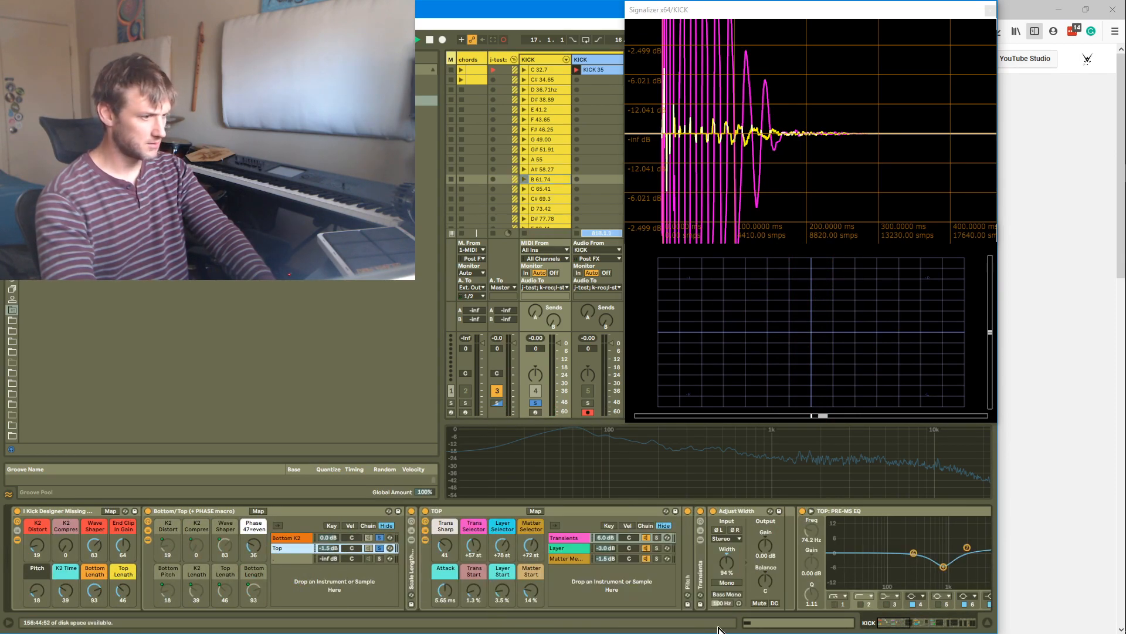
left_click(865, 605)
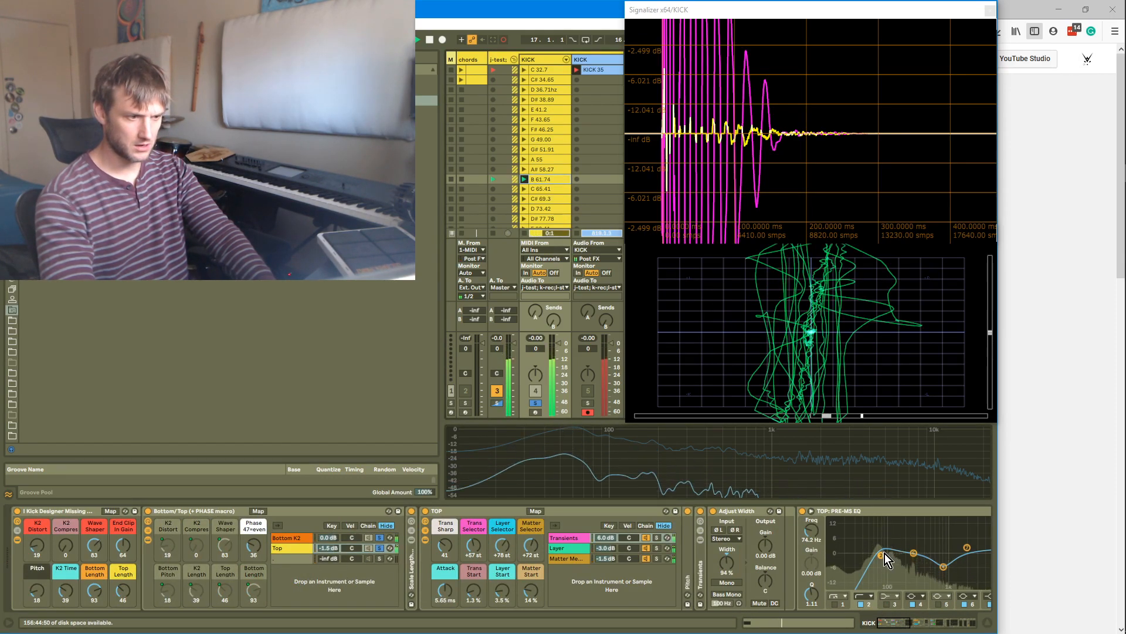
left_click(861, 605)
left_click(861, 604)
left_click_drag(880, 556, 843, 566)
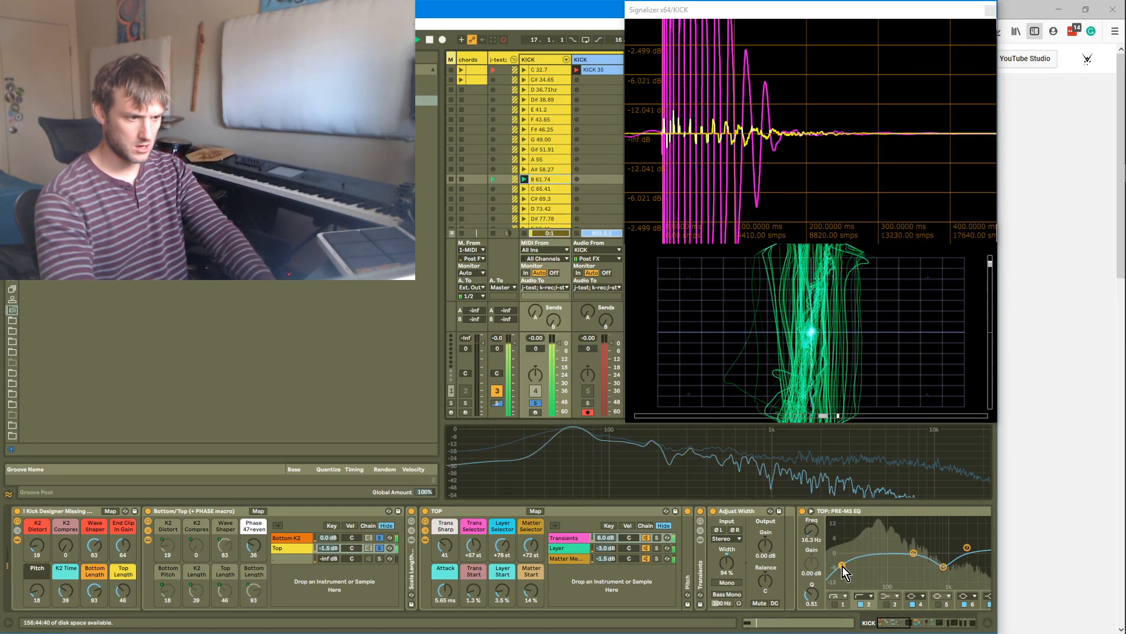
left_click(861, 605)
left_click(861, 604)
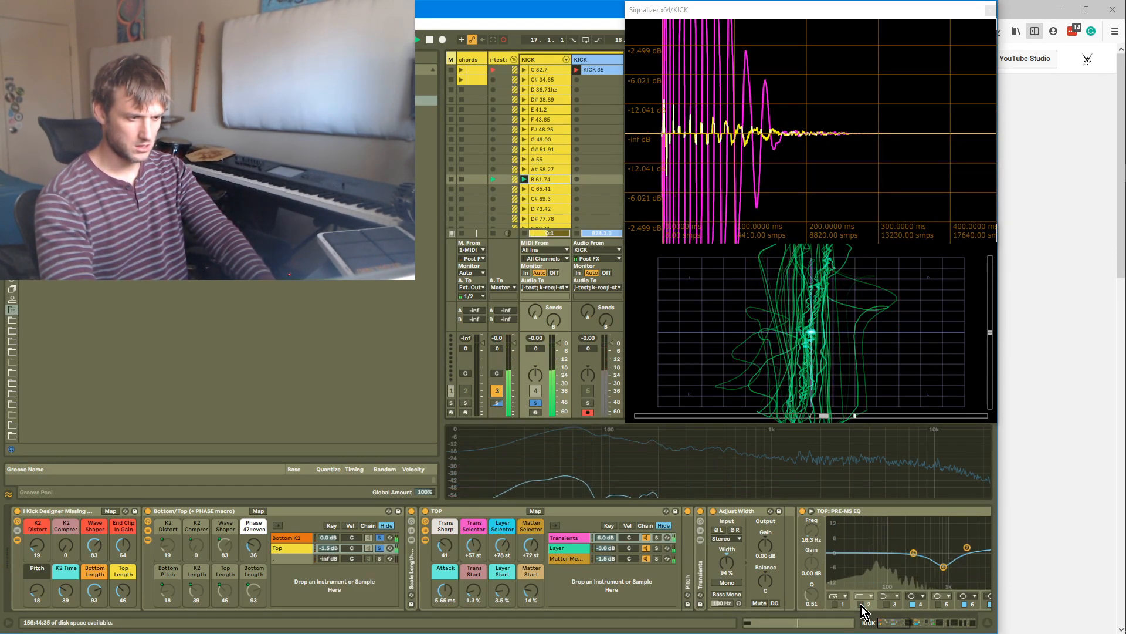
mouse_move(875, 549)
left_mouse_down()
mouse_move(893, 539)
mouse_move(875, 559)
left_mouse_up()
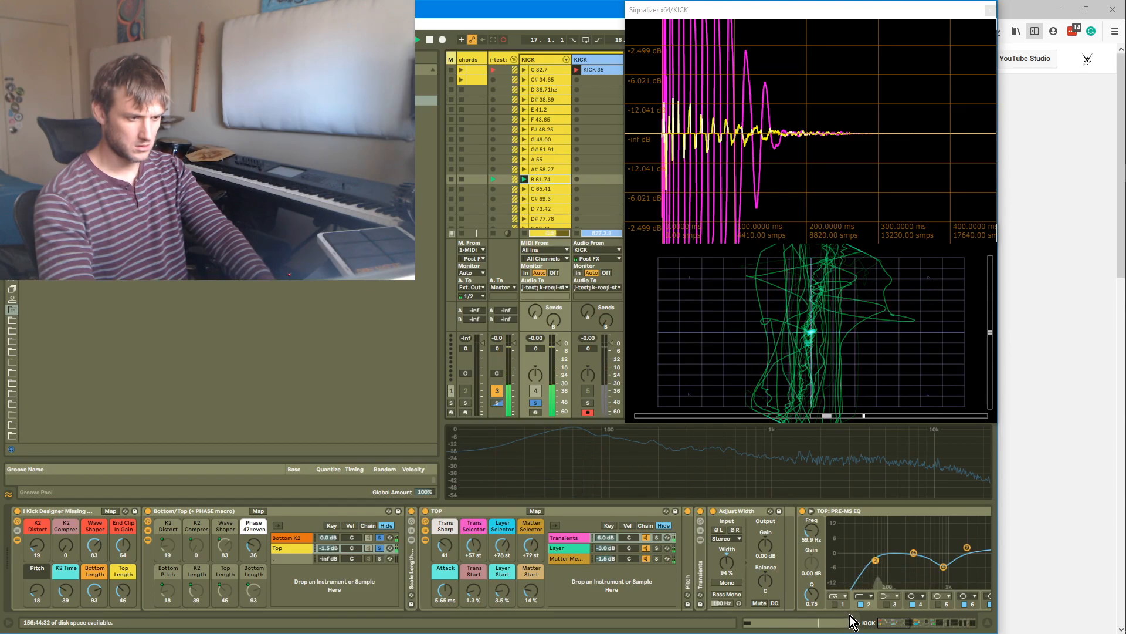
Try moving the dip of the kick track's final EQ Eight to about 107 Hz and -5.33 dB
left_click_drag(882, 622, 989, 621)
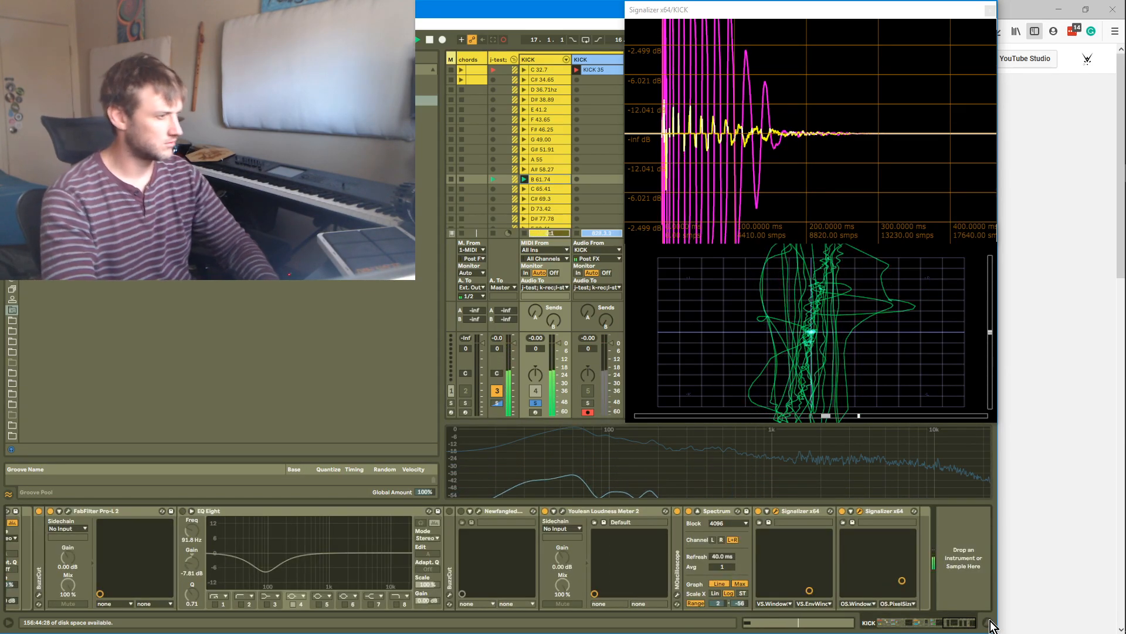
mouse_move(960, 624)
left_mouse_down()
mouse_move(933, 628)
mouse_move(959, 632)
left_mouse_up()
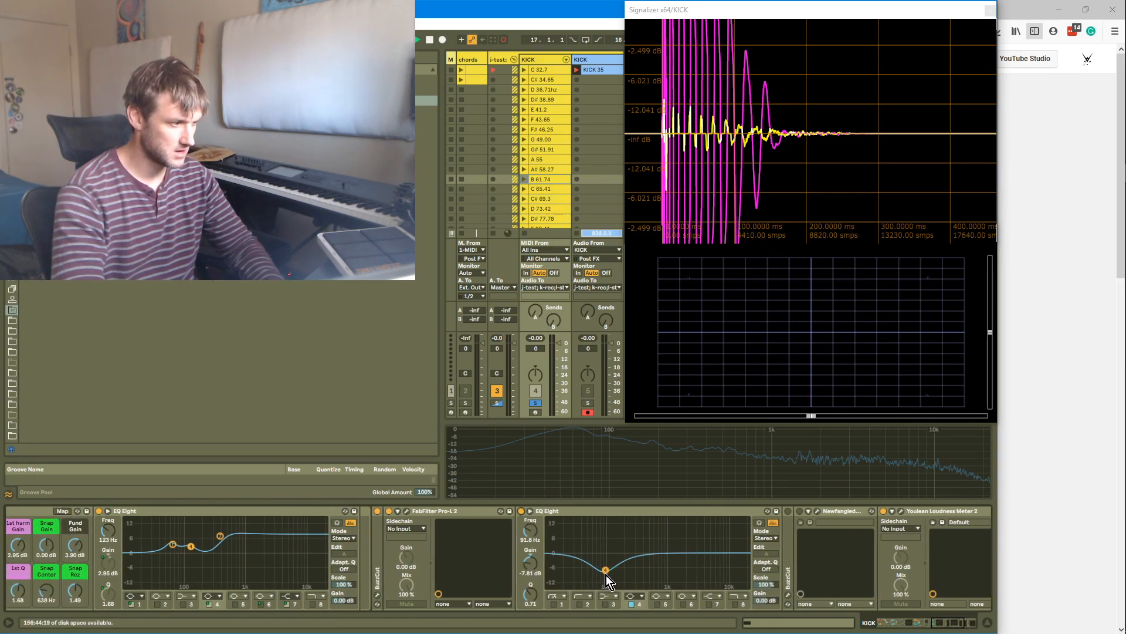
left_click_drag(627, 546, 610, 565)
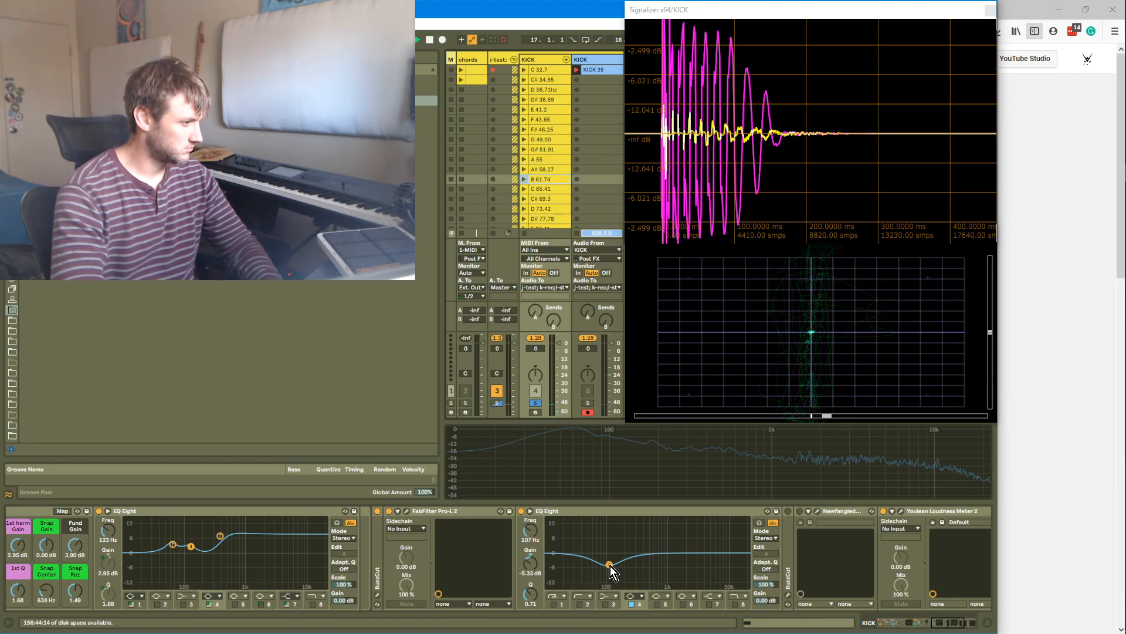
Remove the final EQ Eight, FabFilter Pro-L 2 and Newfangled plug-in from the end of the kick track's chain
left_click(597, 510)
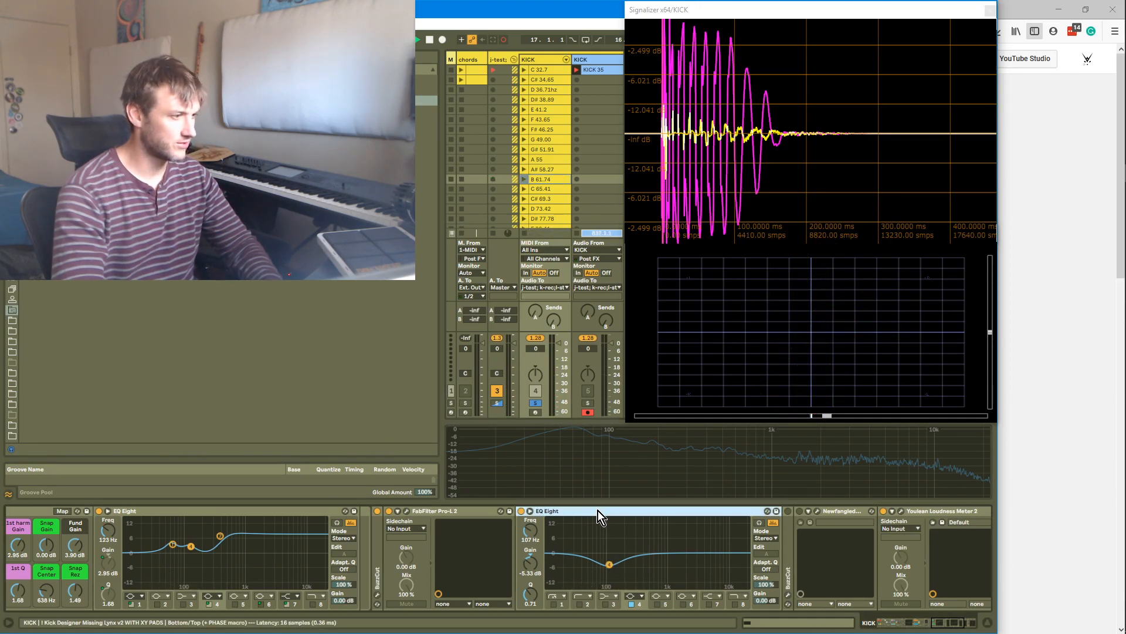
key("Delete")
left_click_drag(950, 631, 942, 630)
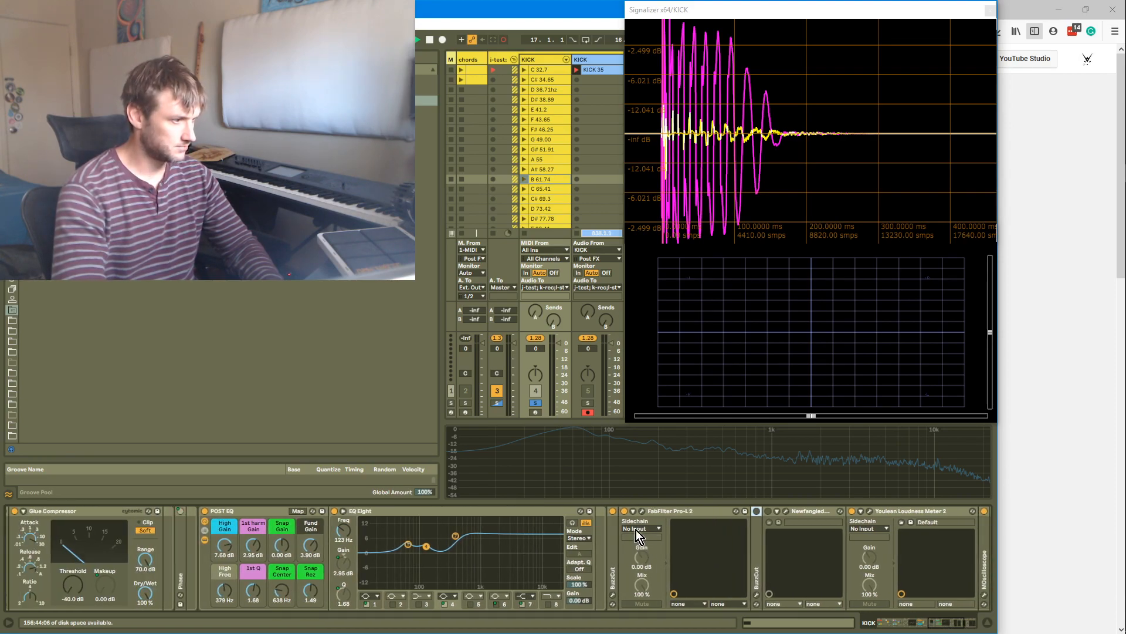
left_click(670, 510)
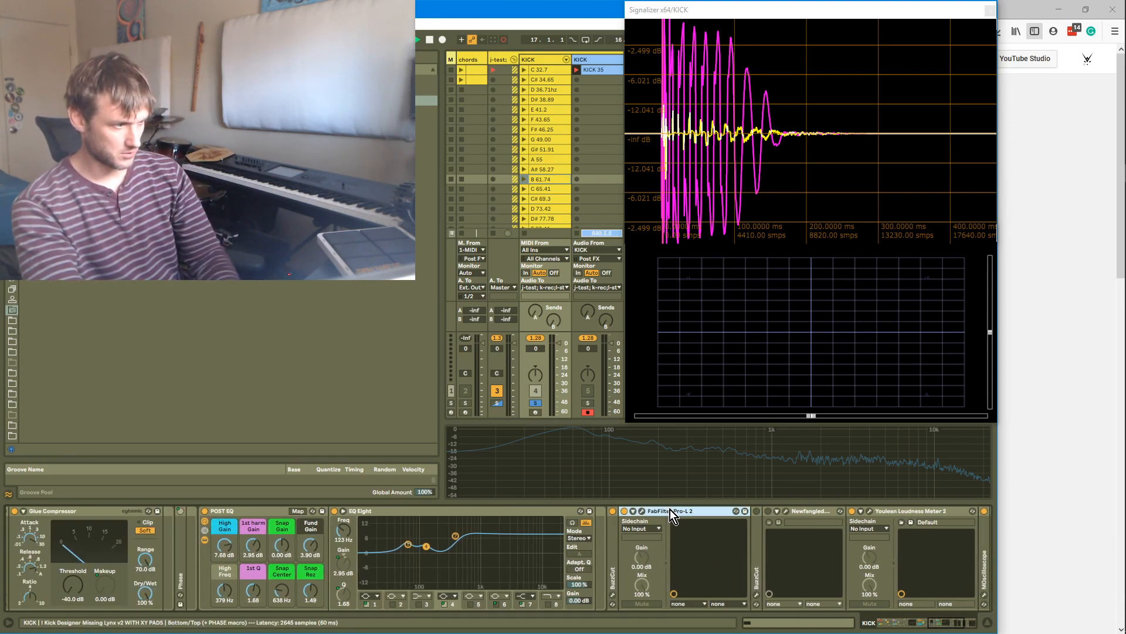
key("Delete")
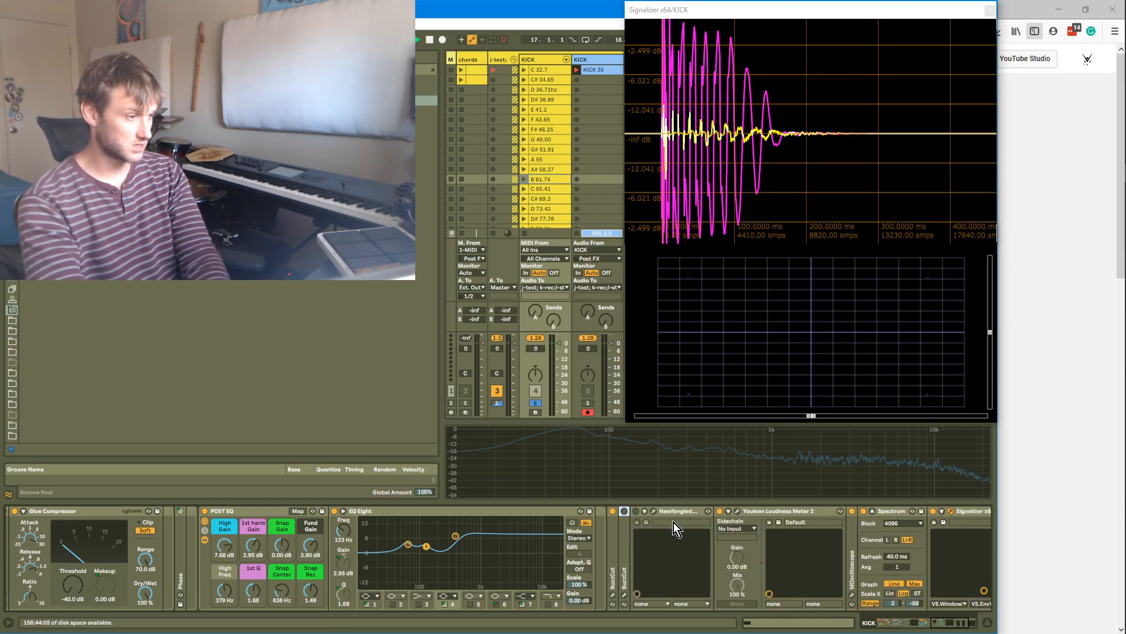
left_click(677, 512)
key("Delete")
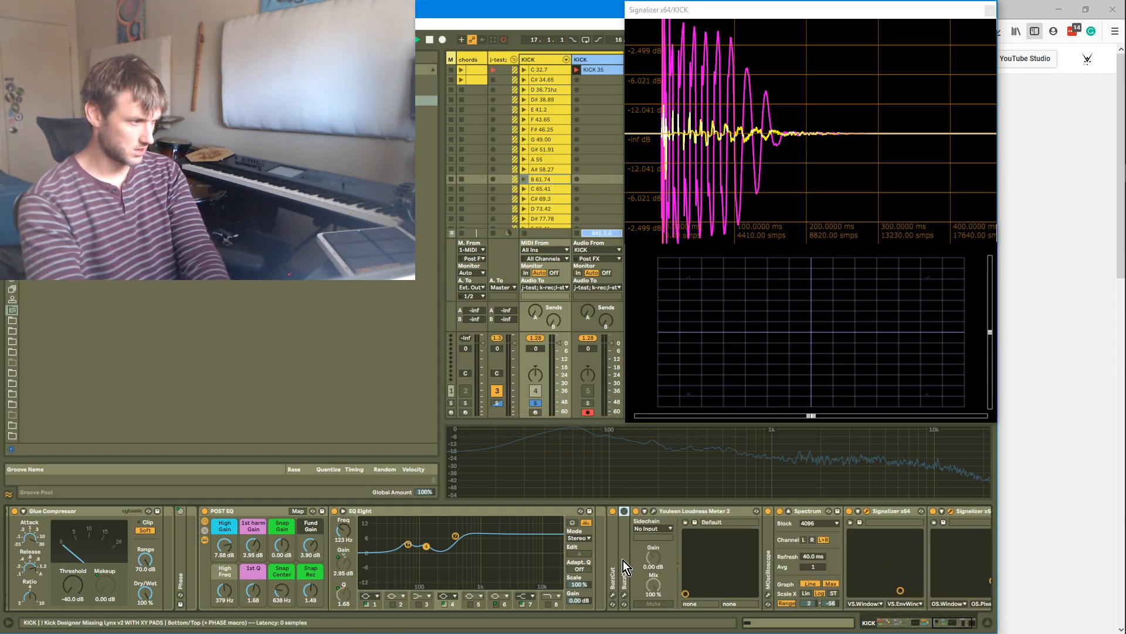
key("Delete")
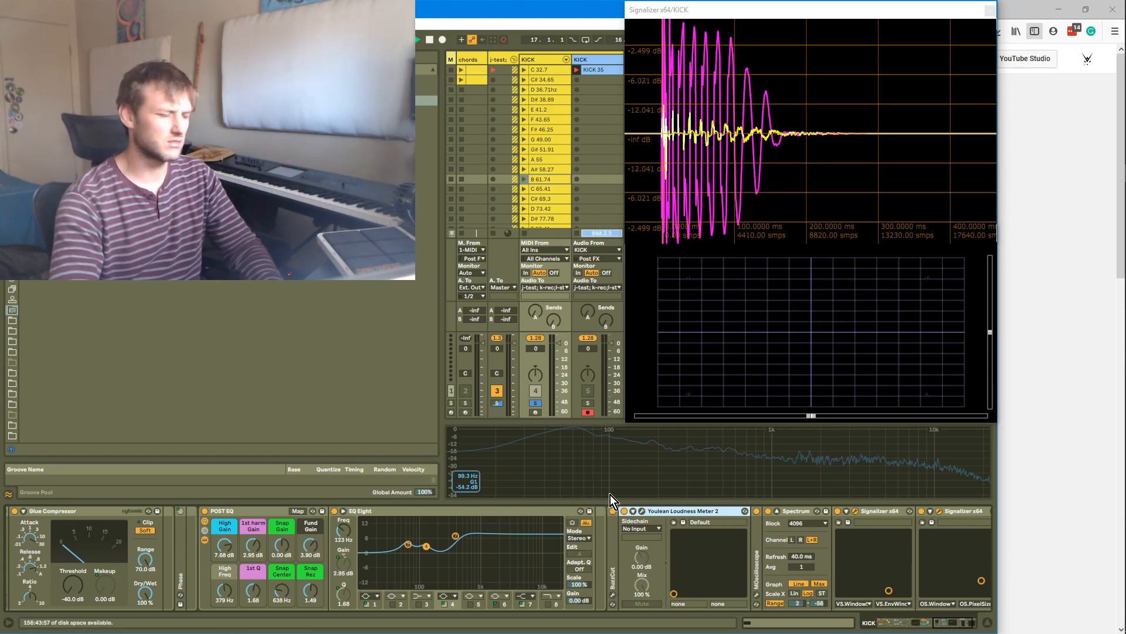
Move the PRE-MS EQ's low-cut band to about 57.4 Hz with a Q of 1.02
key("Return")
left_click_drag(961, 623, 943, 618)
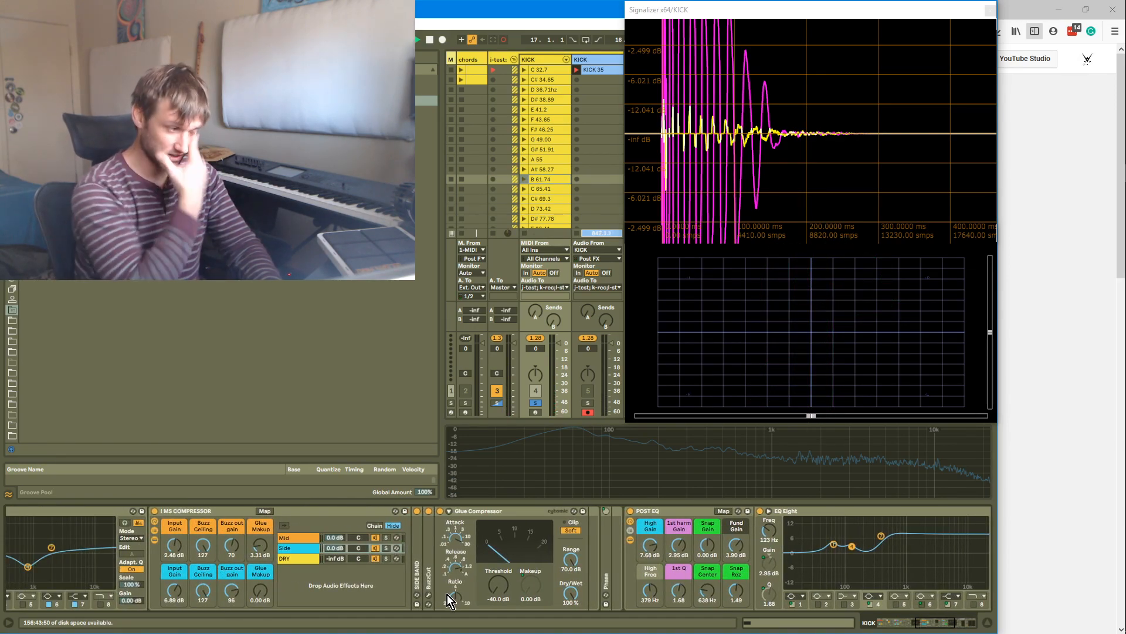
key("Return")
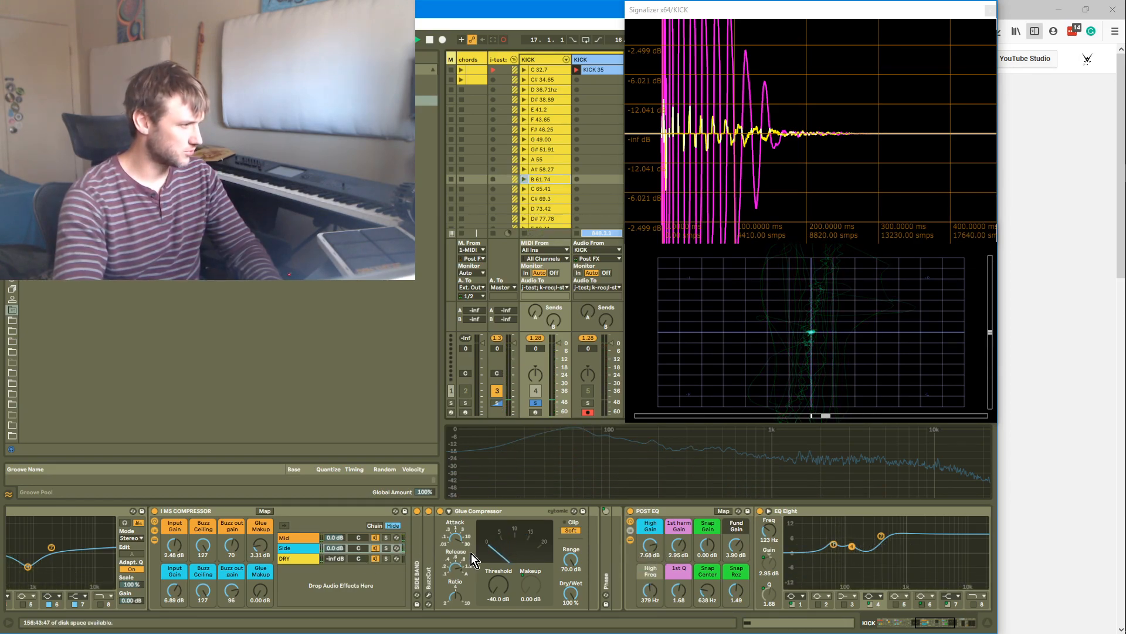
left_click_drag(925, 614, 911, 625)
key("Return")
left_click_drag(439, 567, 371, 556)
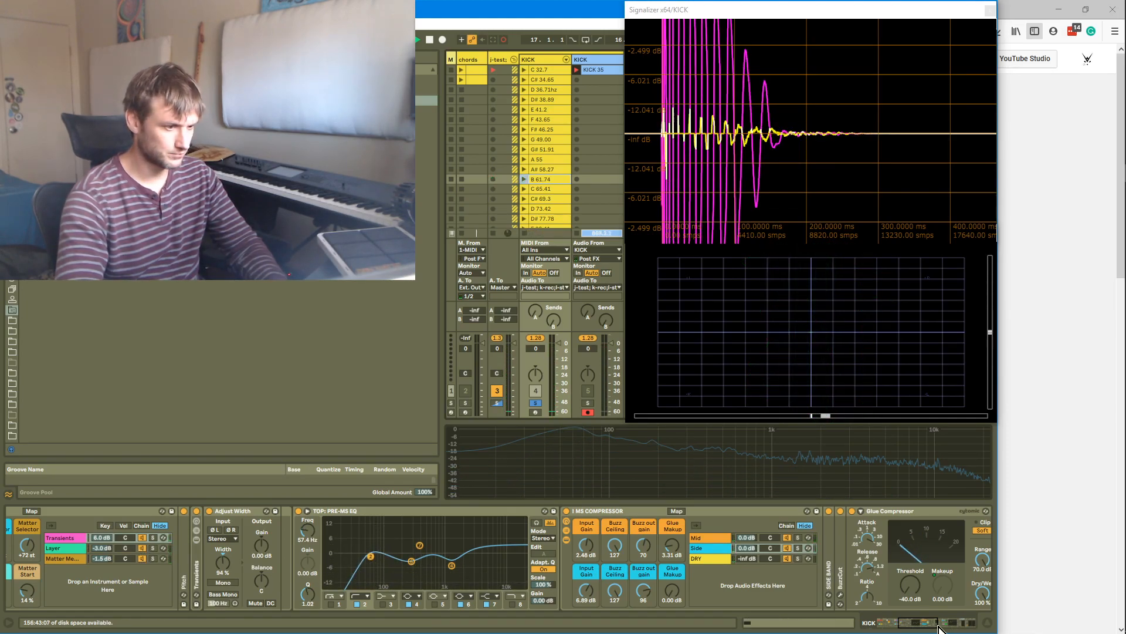
Reset the Top chain's volume to 0 dB and solo the Bottom K2 and Top chains in turn to compare them
left_click_drag(939, 629, 682, 632)
left_click(381, 540)
double_click(329, 549)
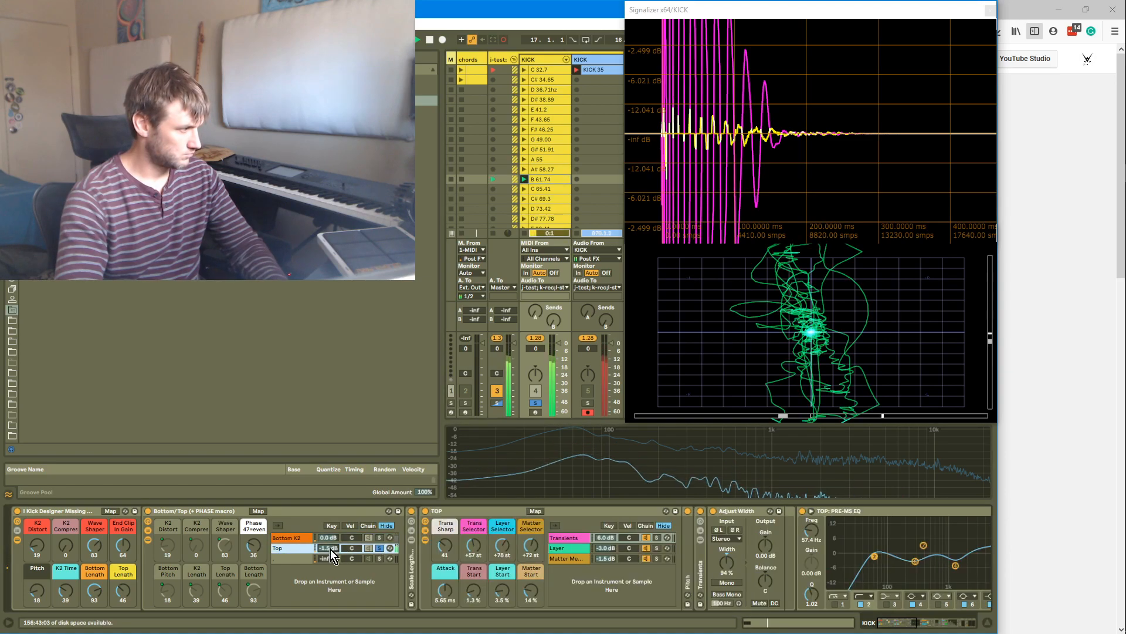
left_click(381, 539)
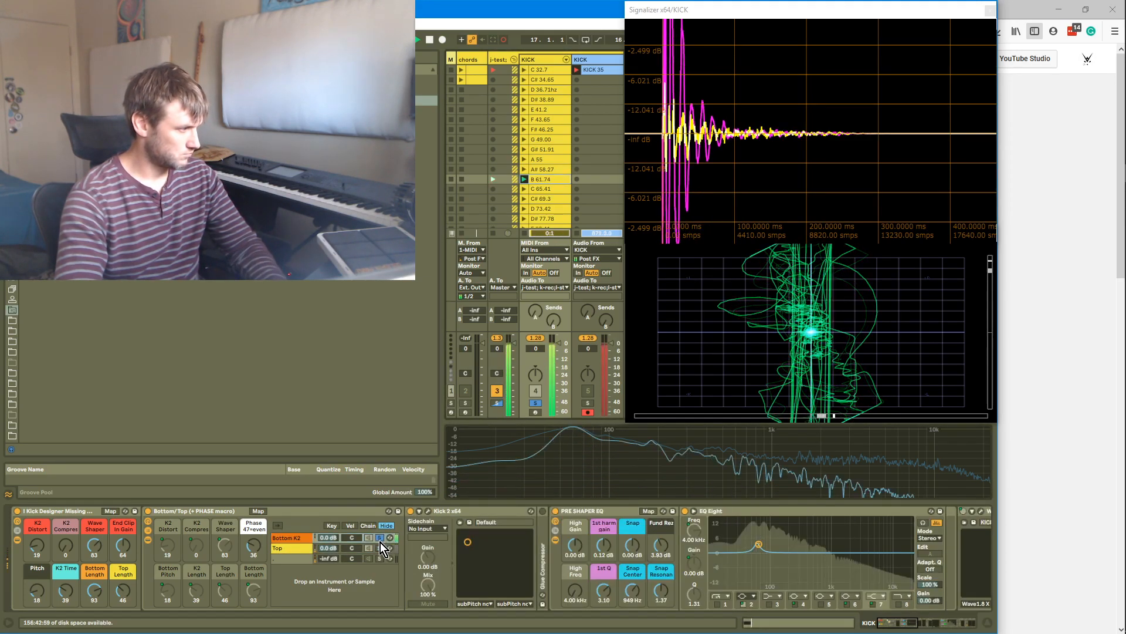
left_click(380, 548)
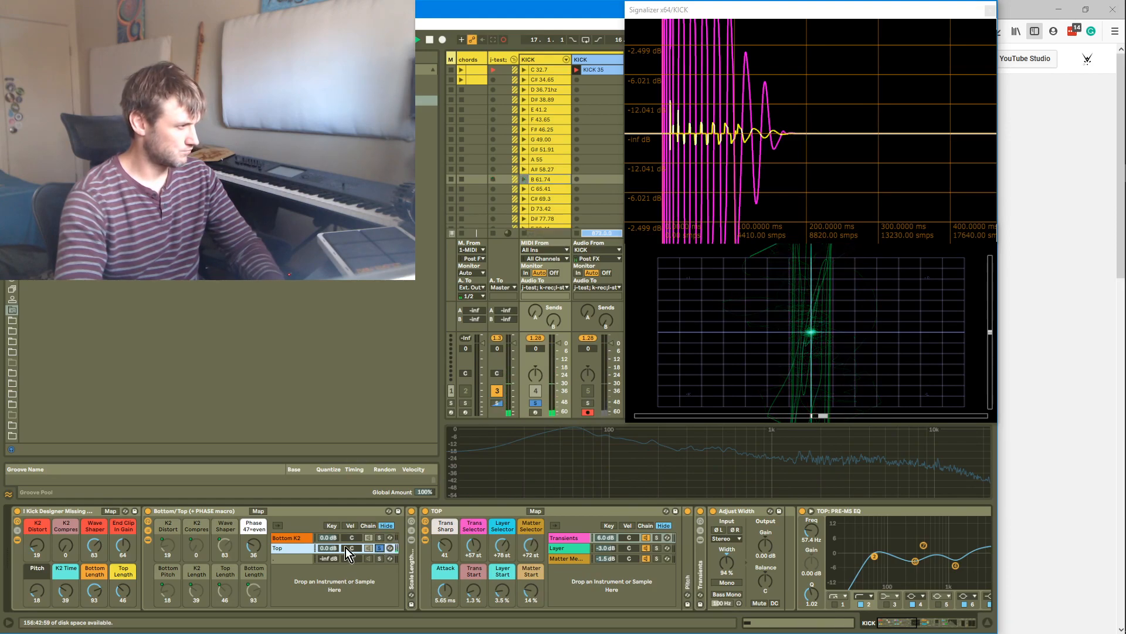
Raise the Top chain's volume to 4.4 dB, soloing Bottom K2 in between to compare
left_click_drag(329, 549, 329, 539)
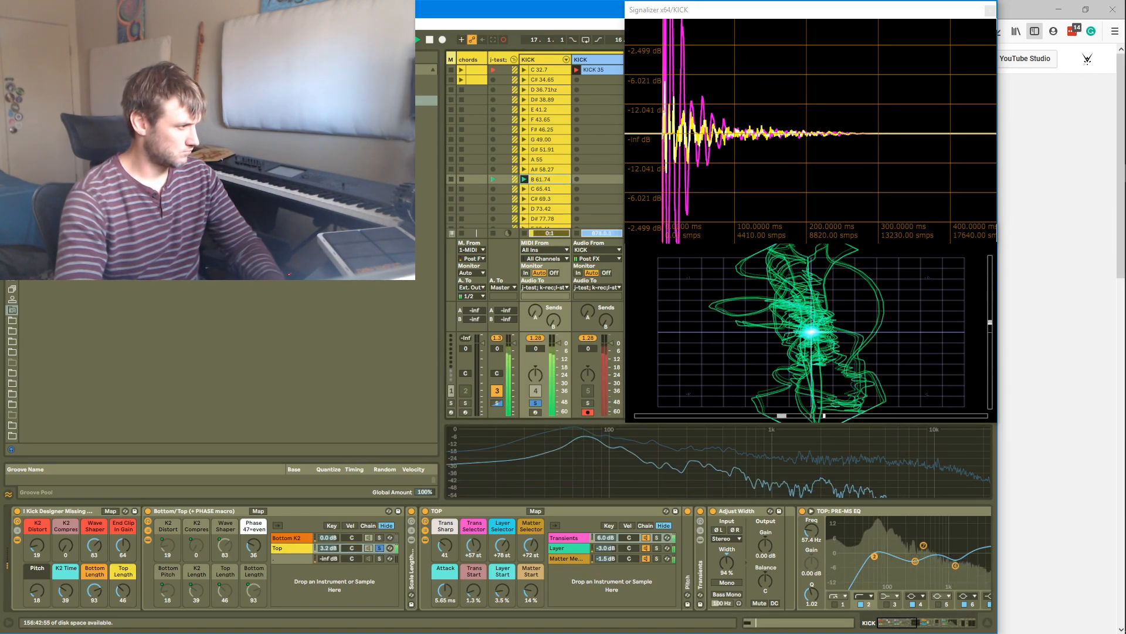
left_click(379, 538, "ctrl")
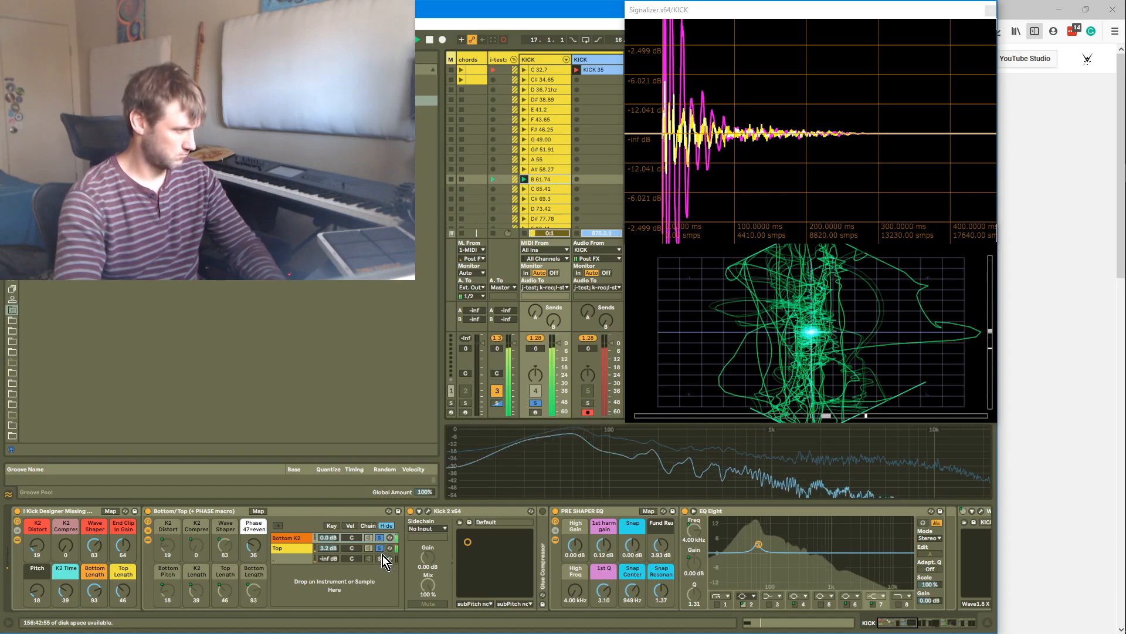
left_click_drag(337, 545, 337, 539)
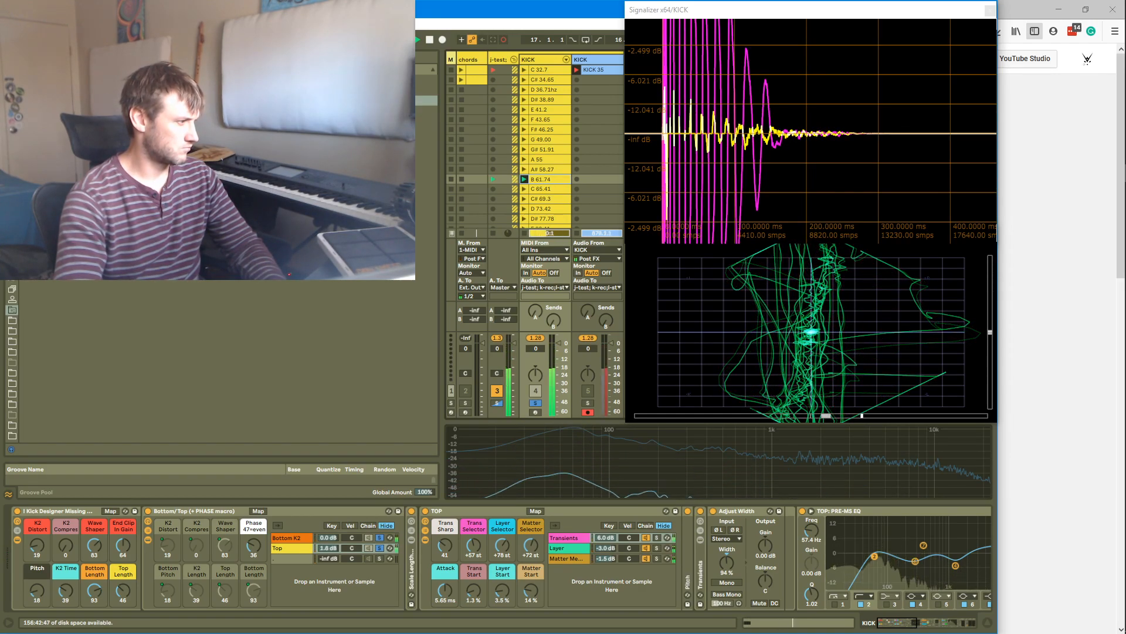
left_click_drag(336, 548, 336, 542)
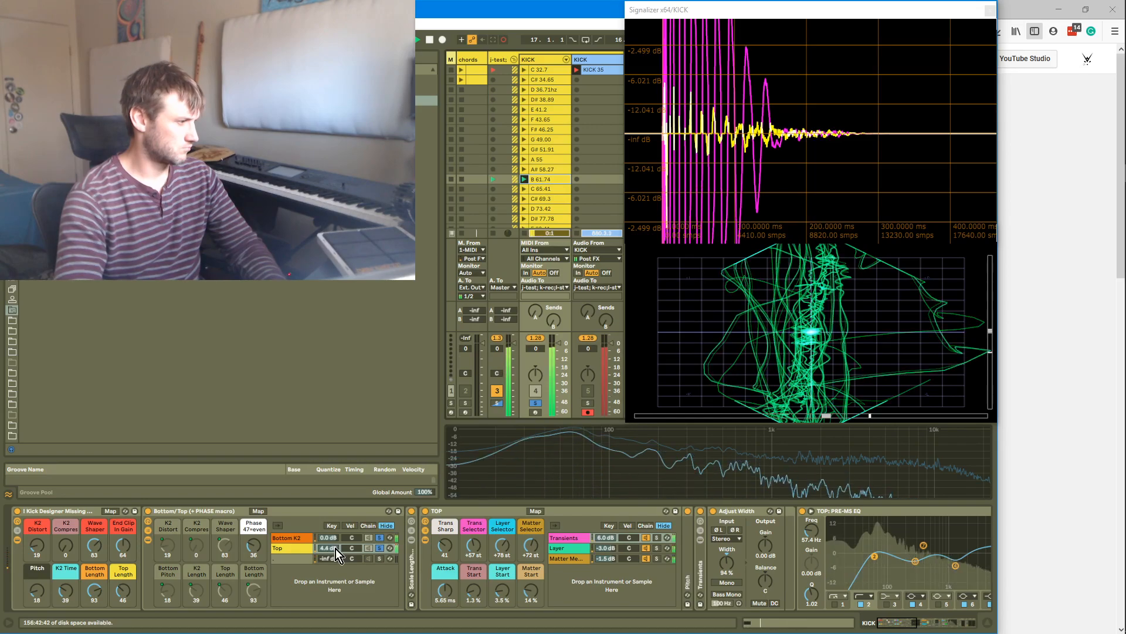
Toggle the TOP and Bottom/Top racks off and on to compare, and raise the Phase macro to 46
double_click(410, 526)
double_click(411, 523)
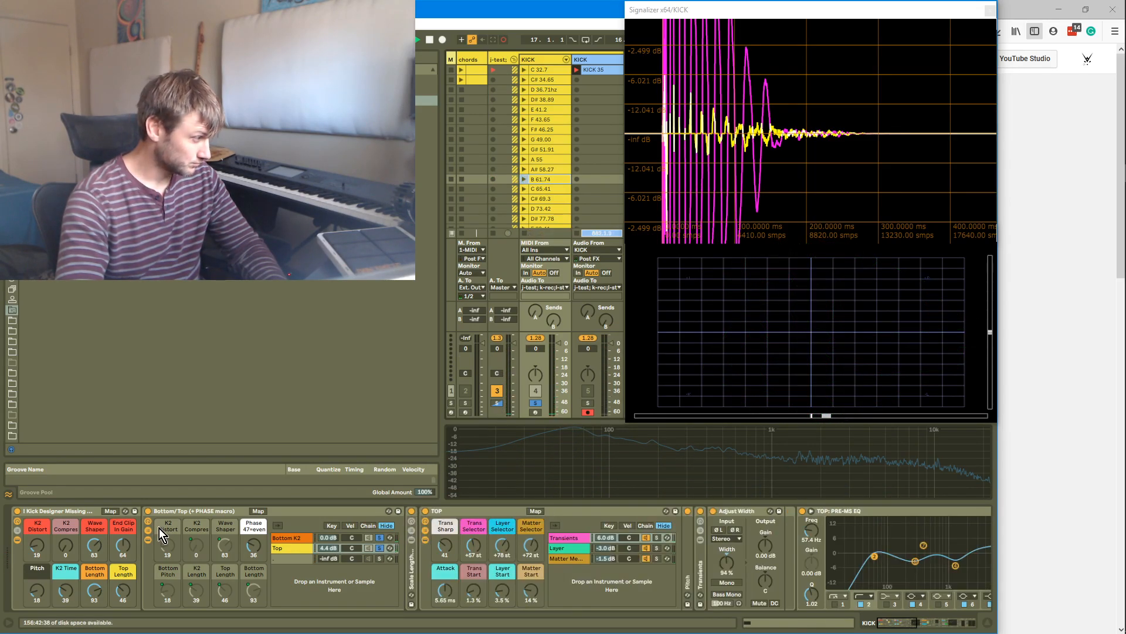
left_click(150, 524)
left_click(149, 523)
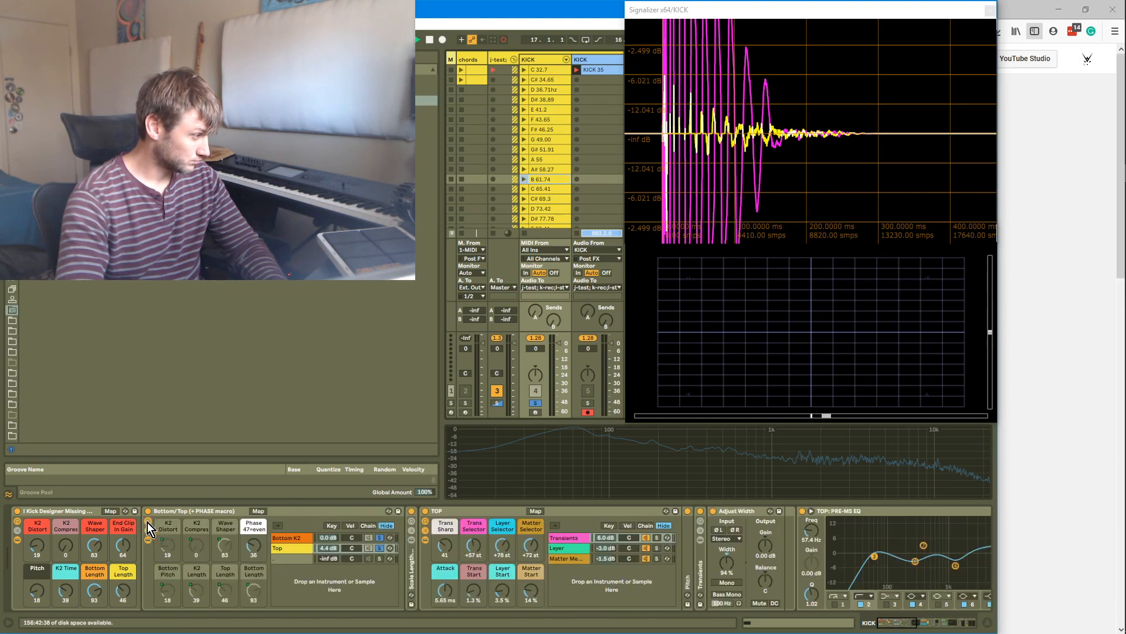
left_click_drag(253, 545, 254, 521)
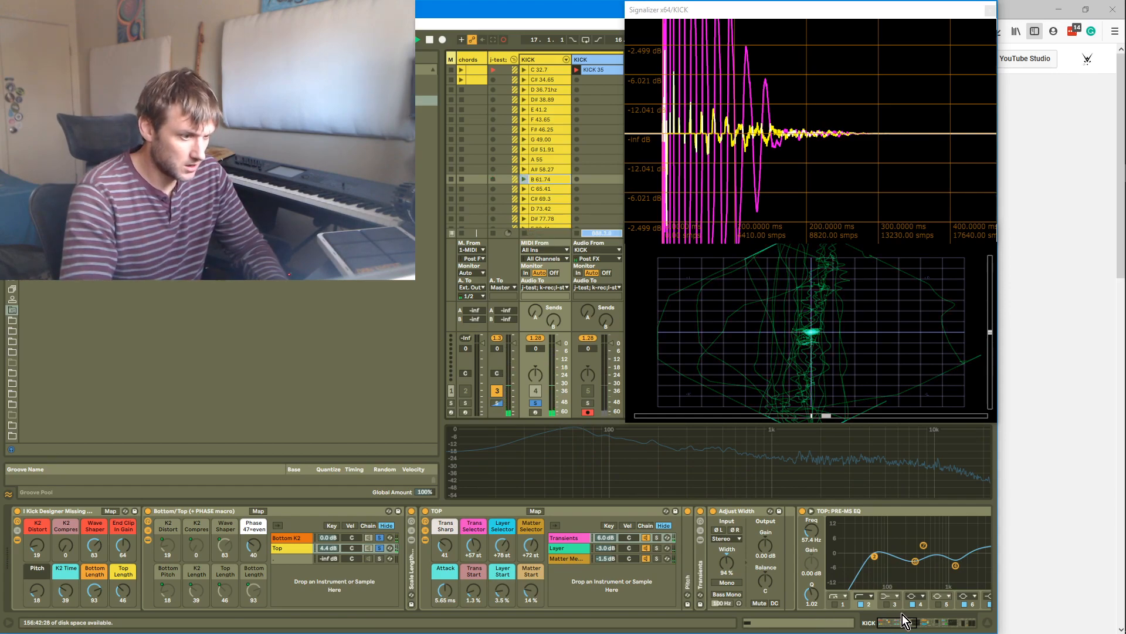
Open the TOP rack's Layer chain and solo the Bottom K2 and Top chains in turn to listen
left_click(659, 548)
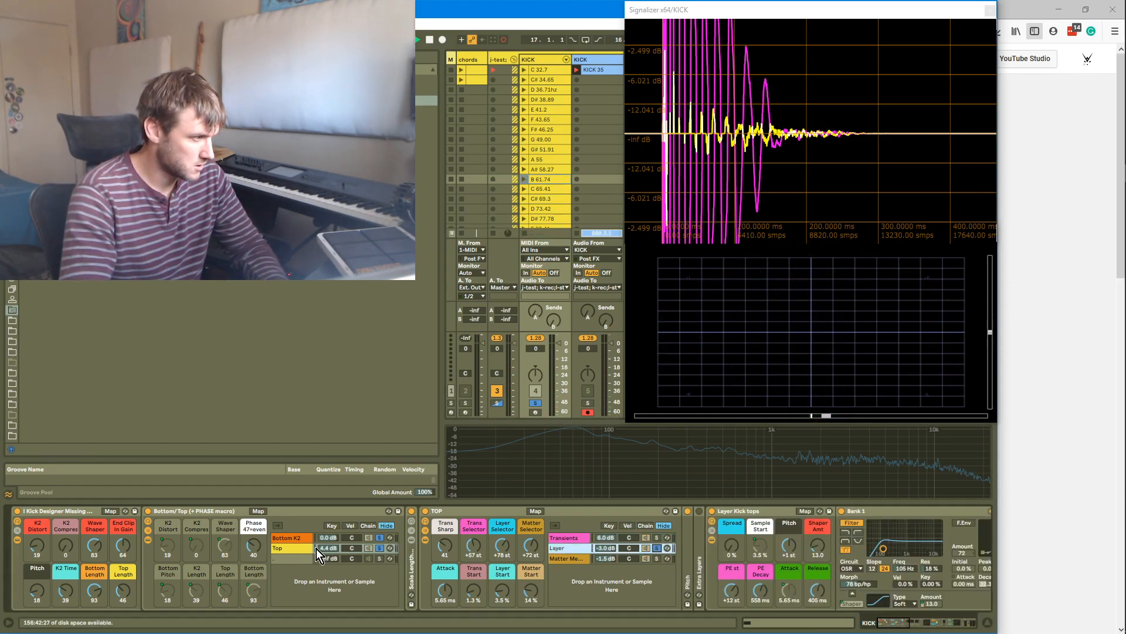
left_click(379, 538)
left_click(379, 547)
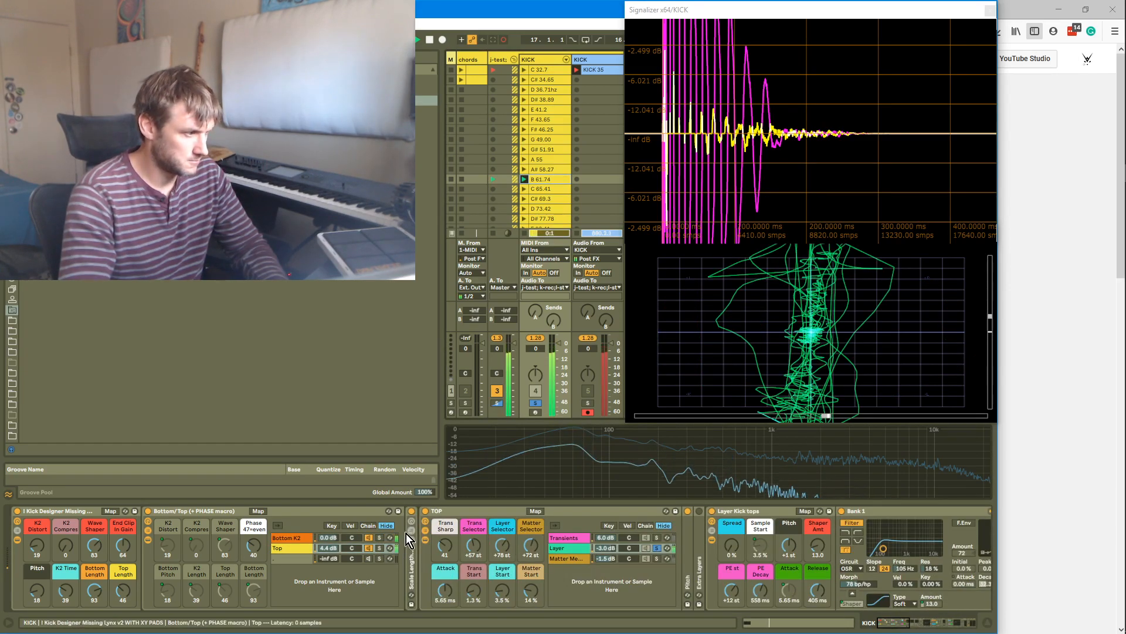
Solo the Top rack's Transients, Layer and Matter Mayhem chains in turn to compare them
left_click(378, 549)
left_click(657, 559)
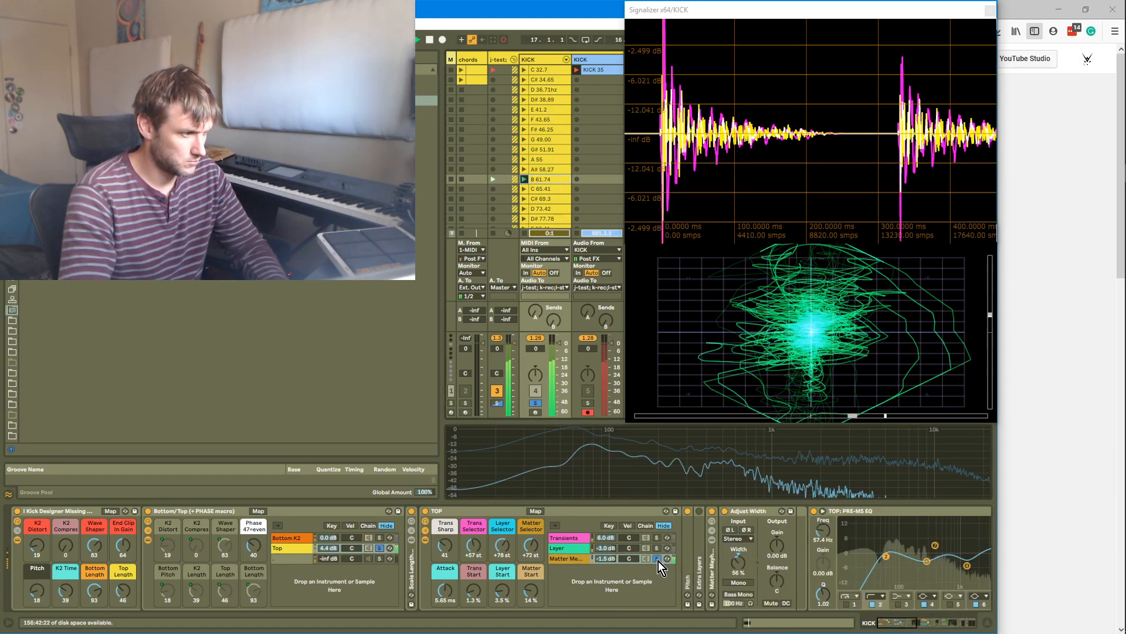
left_click(659, 539)
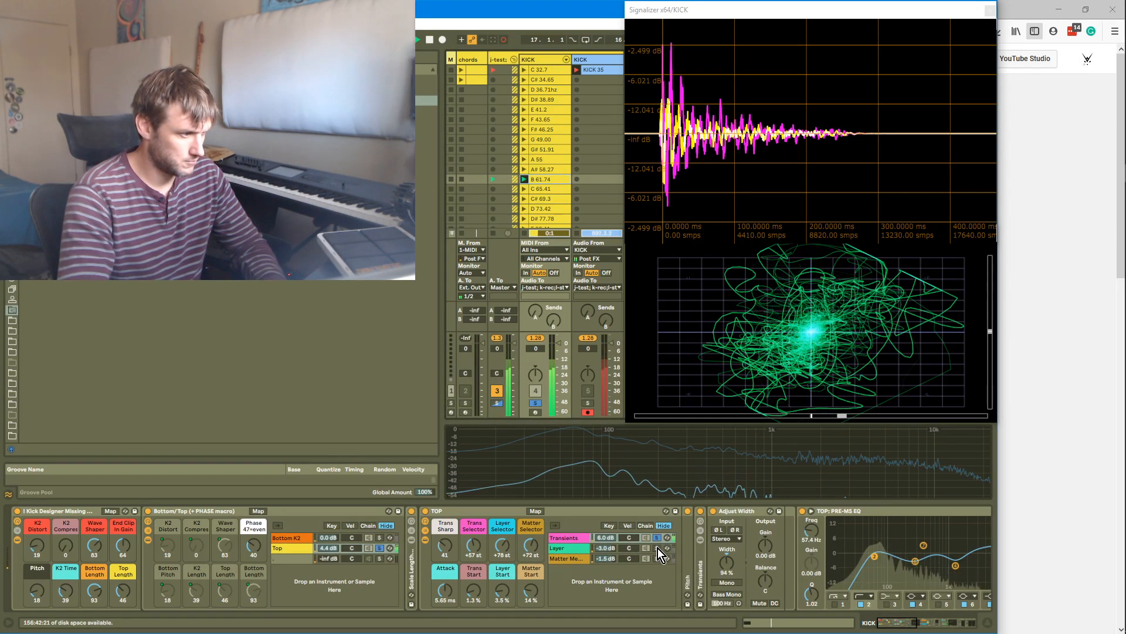
left_click(657, 549)
left_click(658, 558)
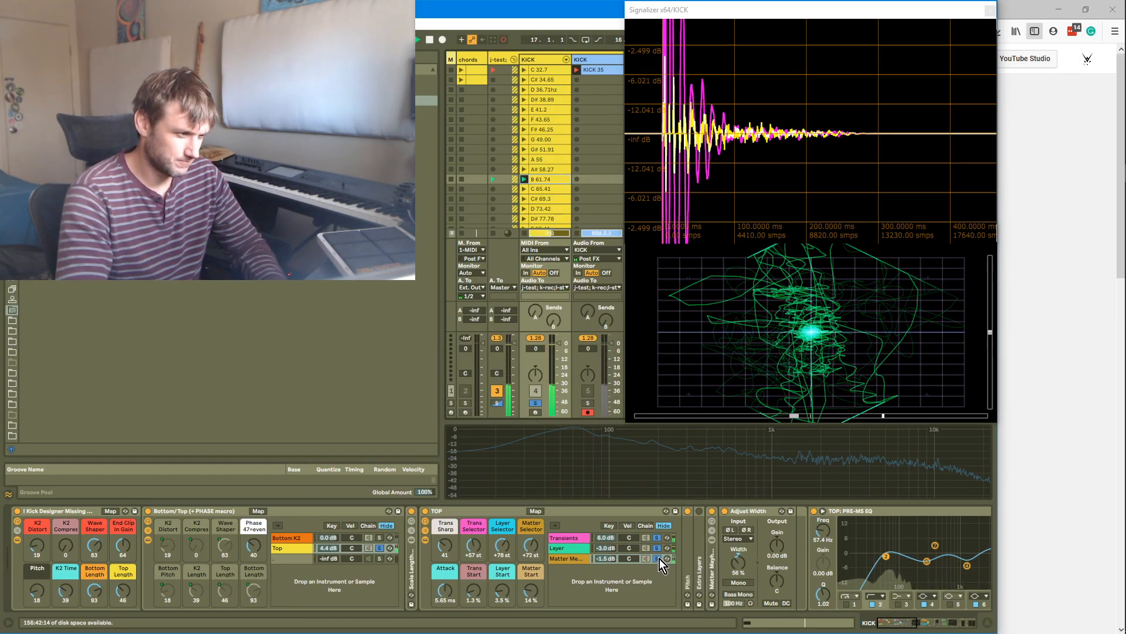
left_click(657, 549)
left_click(657, 558)
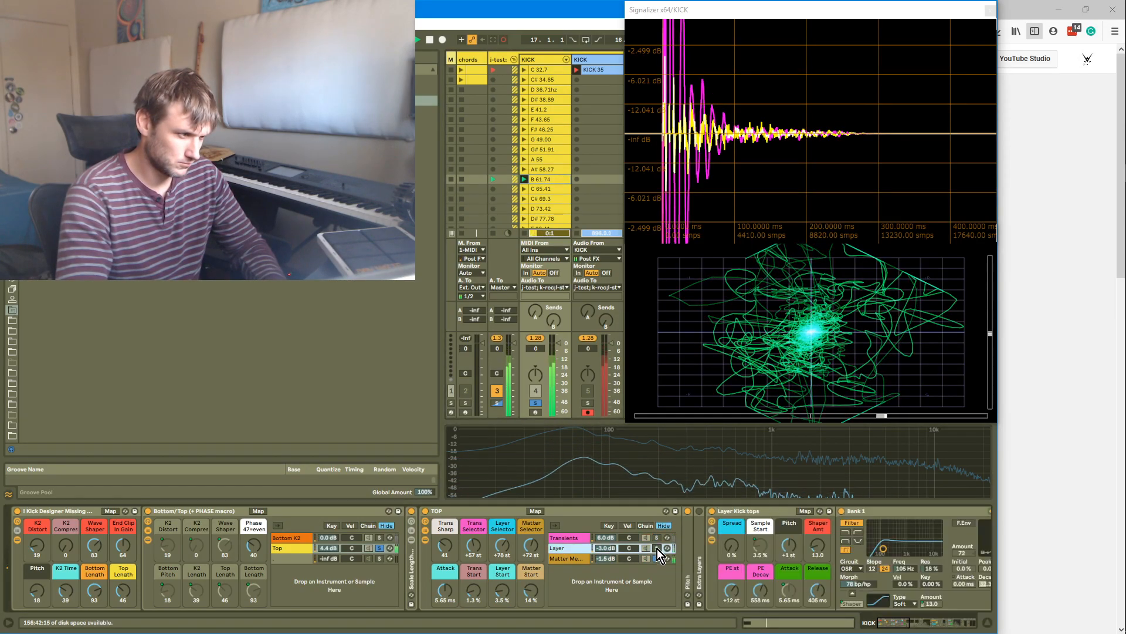
left_click(657, 548)
left_click(659, 557)
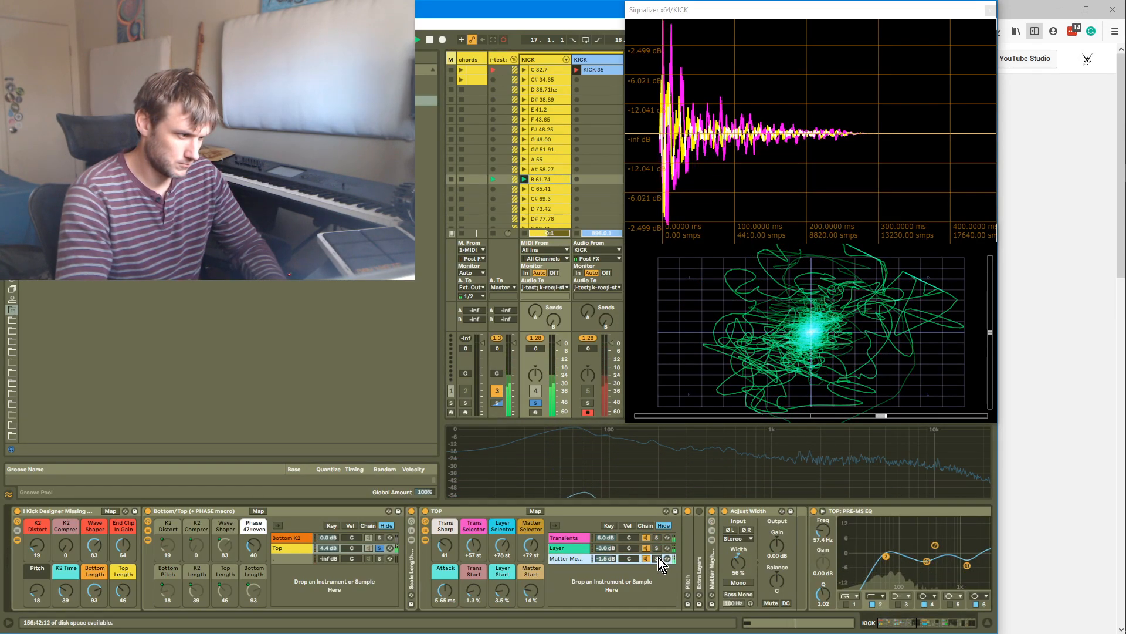
left_click(660, 558)
left_click(604, 560)
left_click(656, 559)
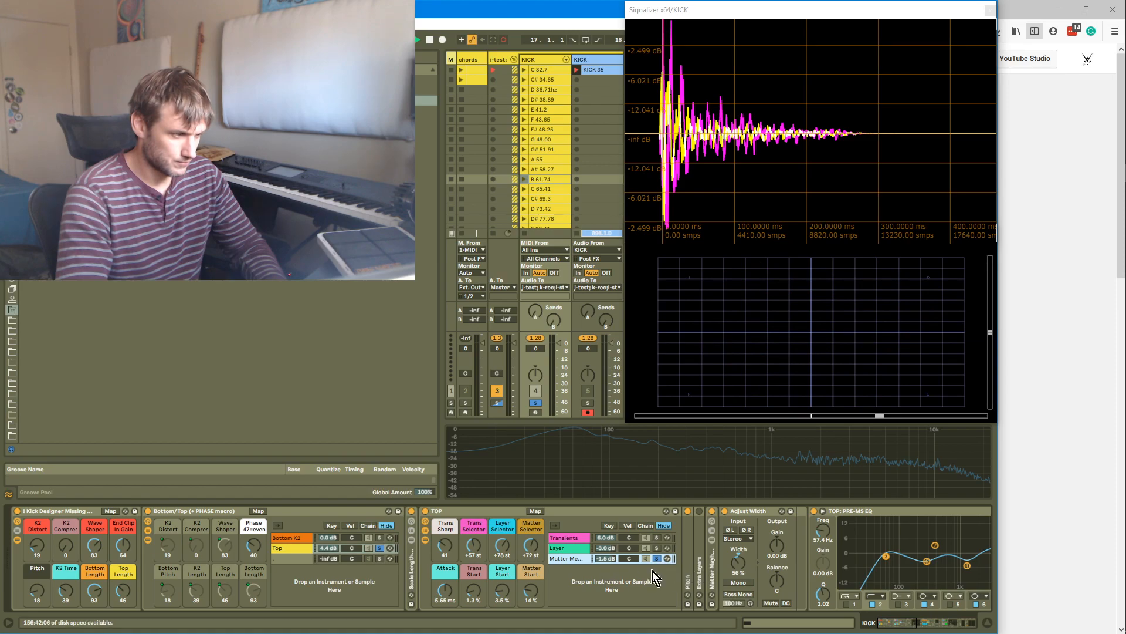
Open the Matter Mayhem kick tops instrument and shorten its pitch envelope decay to about 34.9 ms and release to 430 ms
double_click(686, 580)
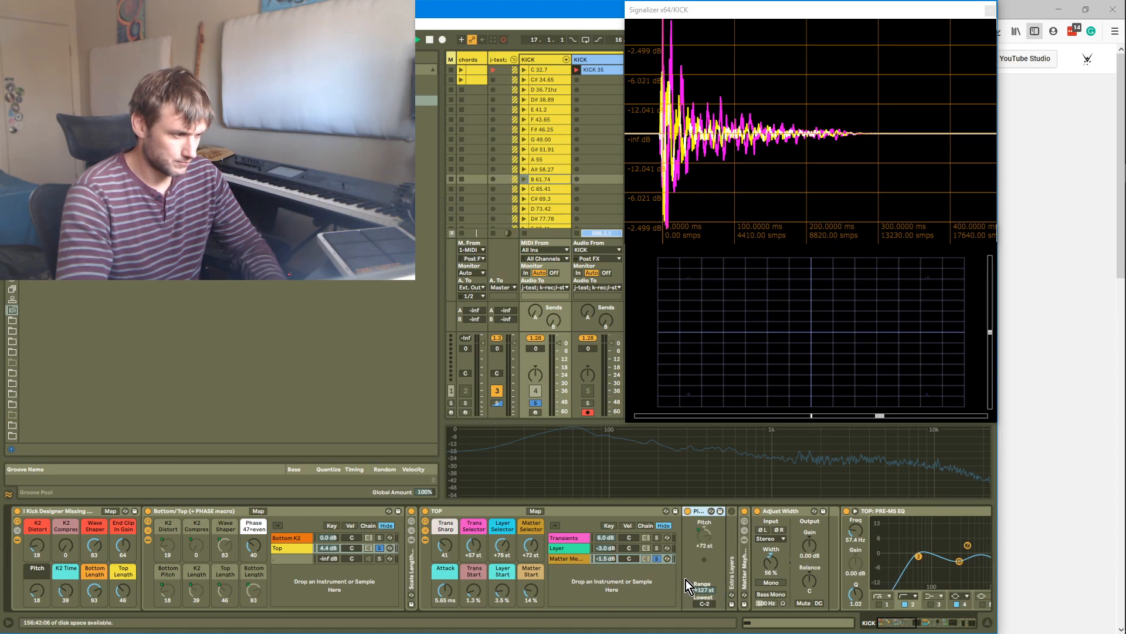
double_click(699, 510)
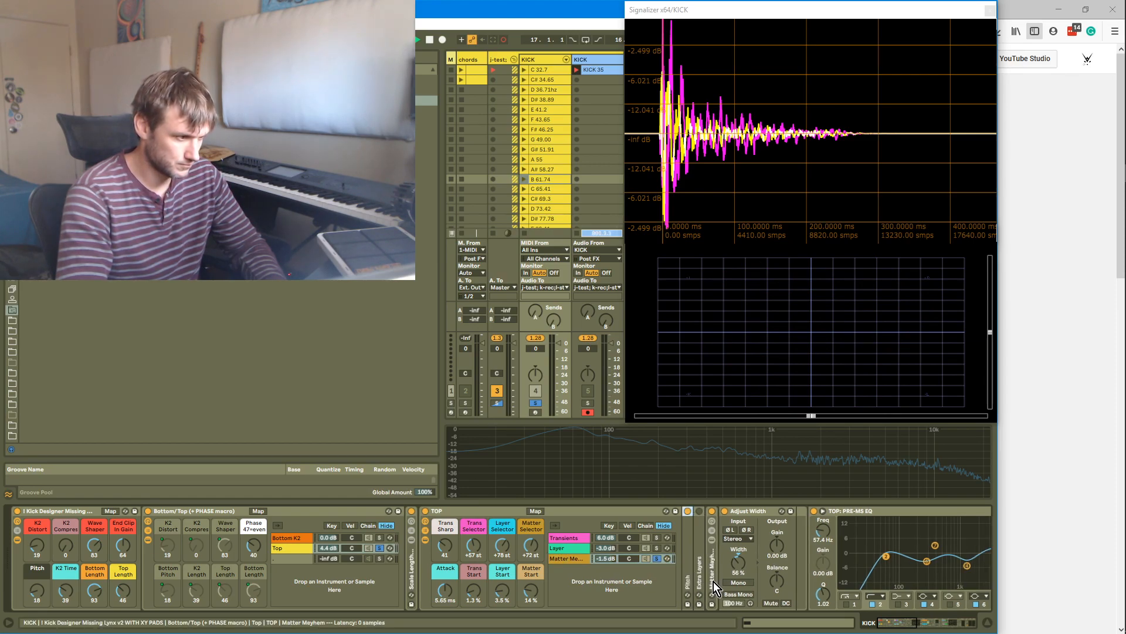
double_click(712, 582)
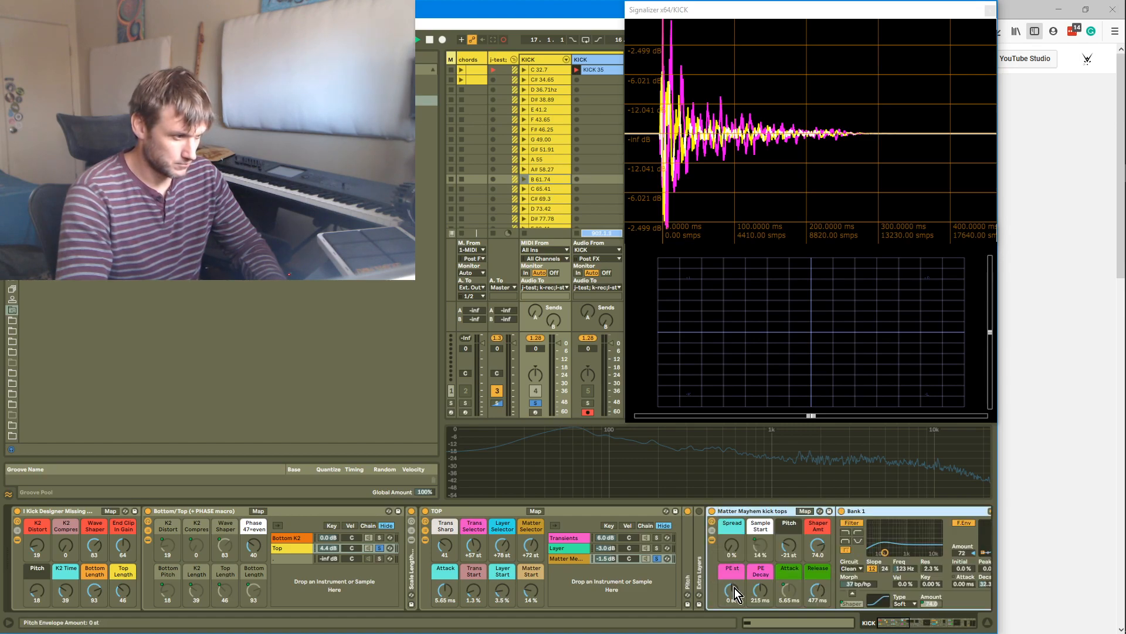
left_click_drag(735, 587, 734, 585)
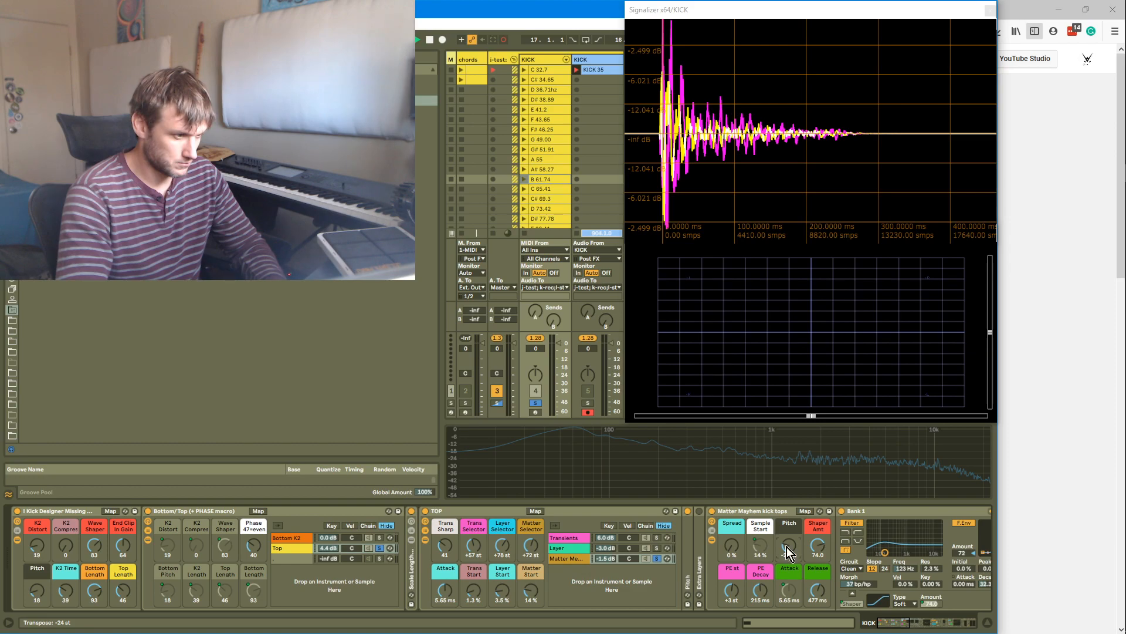
left_click_drag(765, 598, 765, 510)
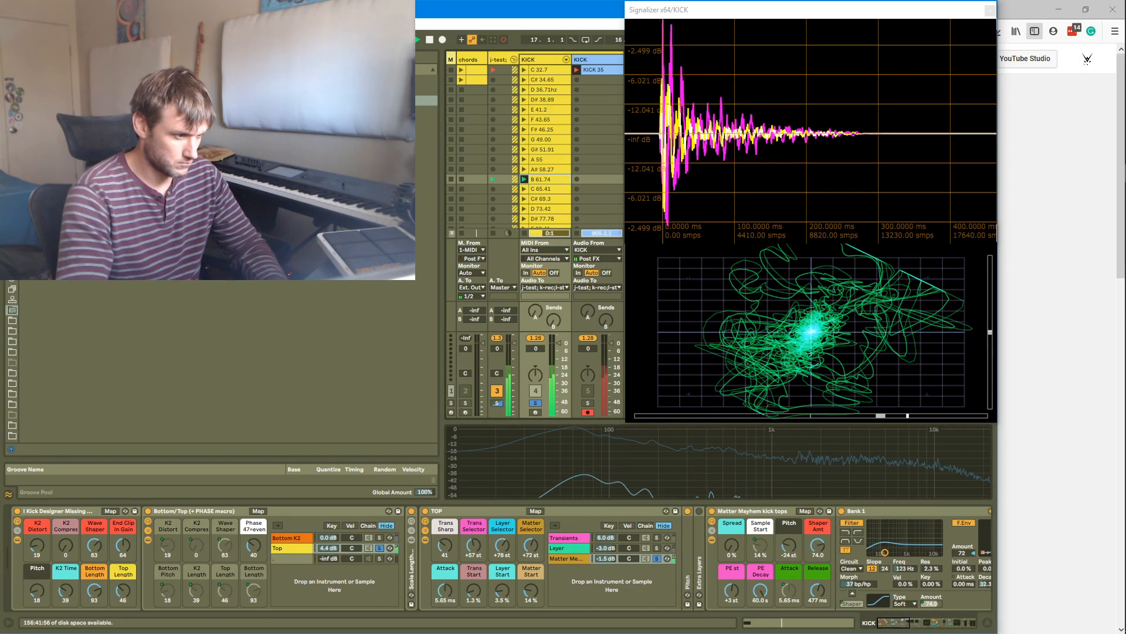
mouse_move(761, 594)
left_mouse_down()
mouse_move(762, 632)
mouse_move(761, 558)
mouse_move(756, 608)
left_mouse_up()
left_click_drag(817, 591, 819, 589)
Rebalance the Top rack chains: Transients to 4.0 dB, Layer to -1.0 dB and Matter Mayhem to 1.0 dB, soloing each to listen
left_click(382, 559)
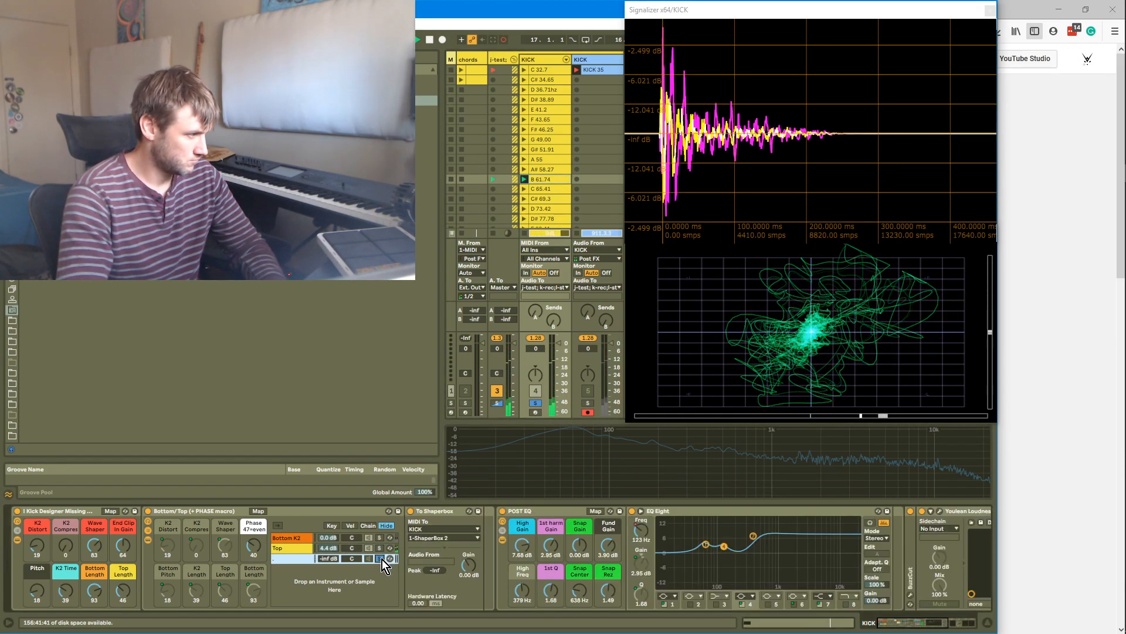
left_click(382, 552)
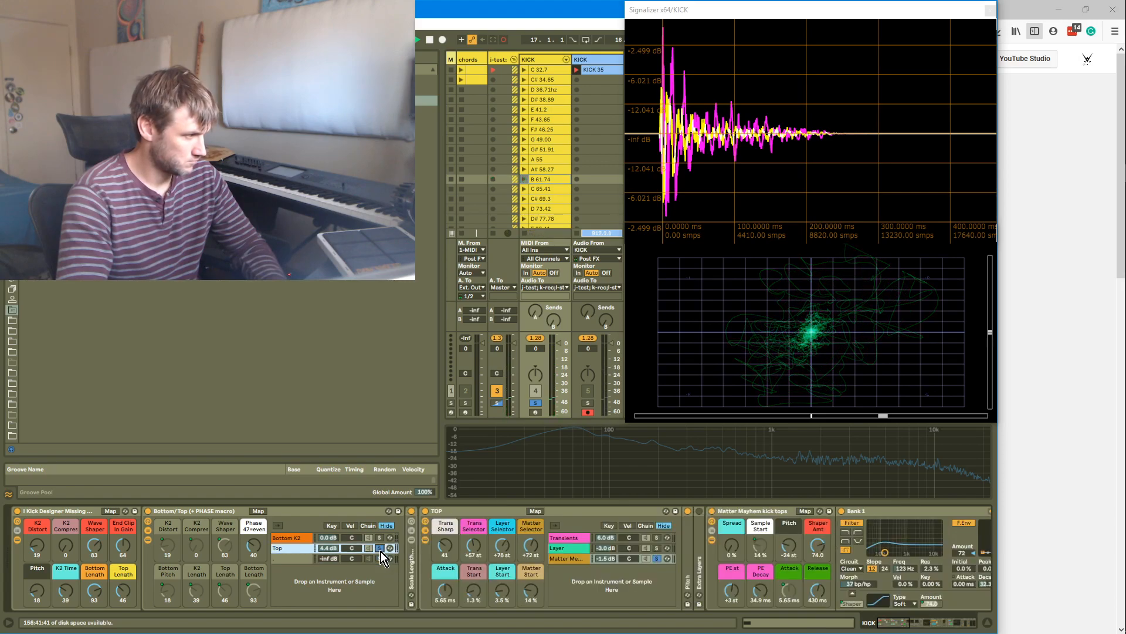
left_click(658, 549)
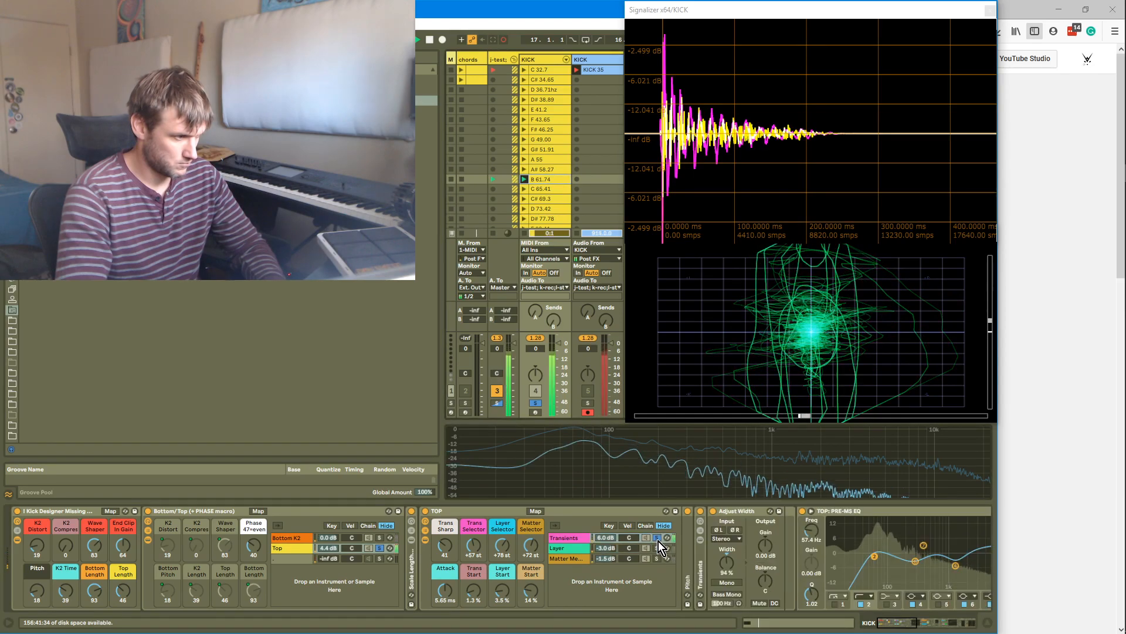
left_click(658, 547)
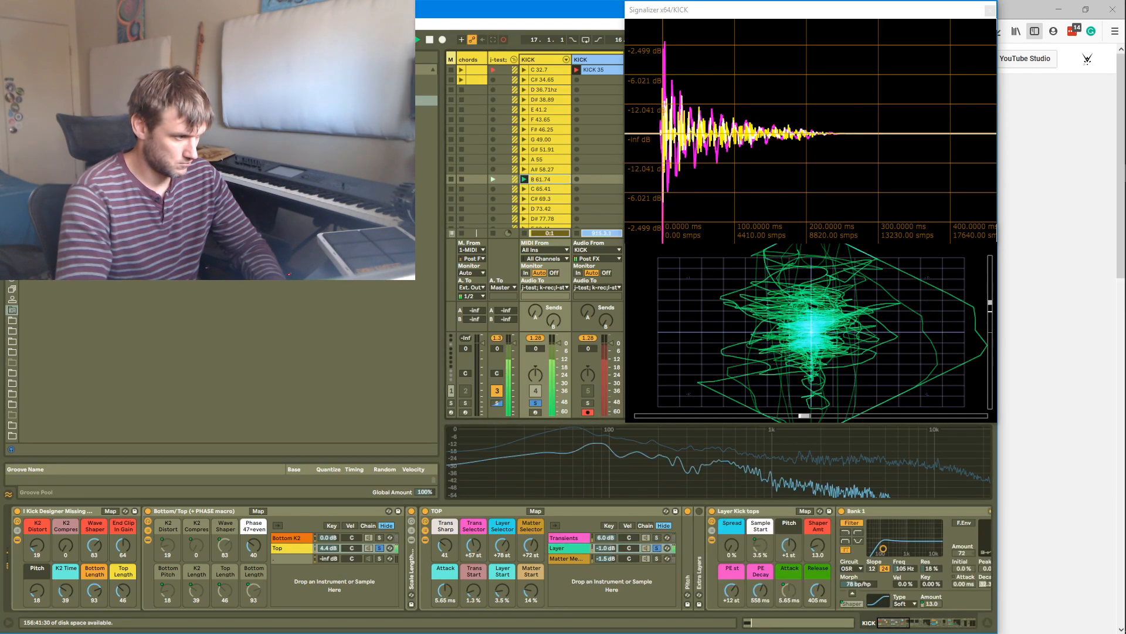
left_click(658, 538)
left_click_drag(605, 537, 606, 535)
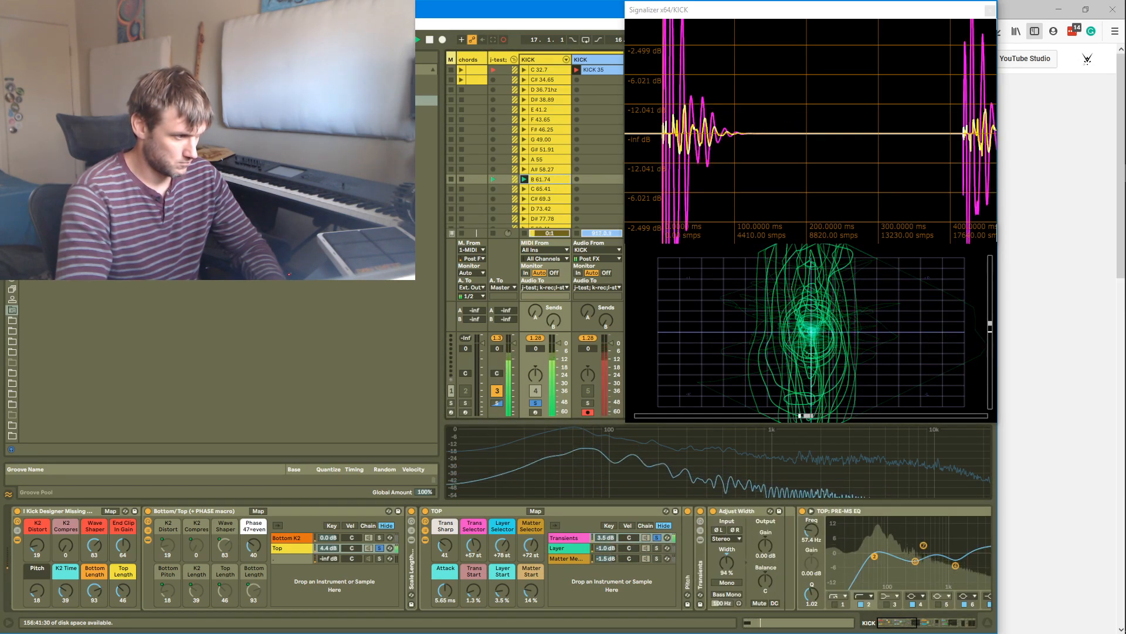
left_click(657, 549, "ctrl")
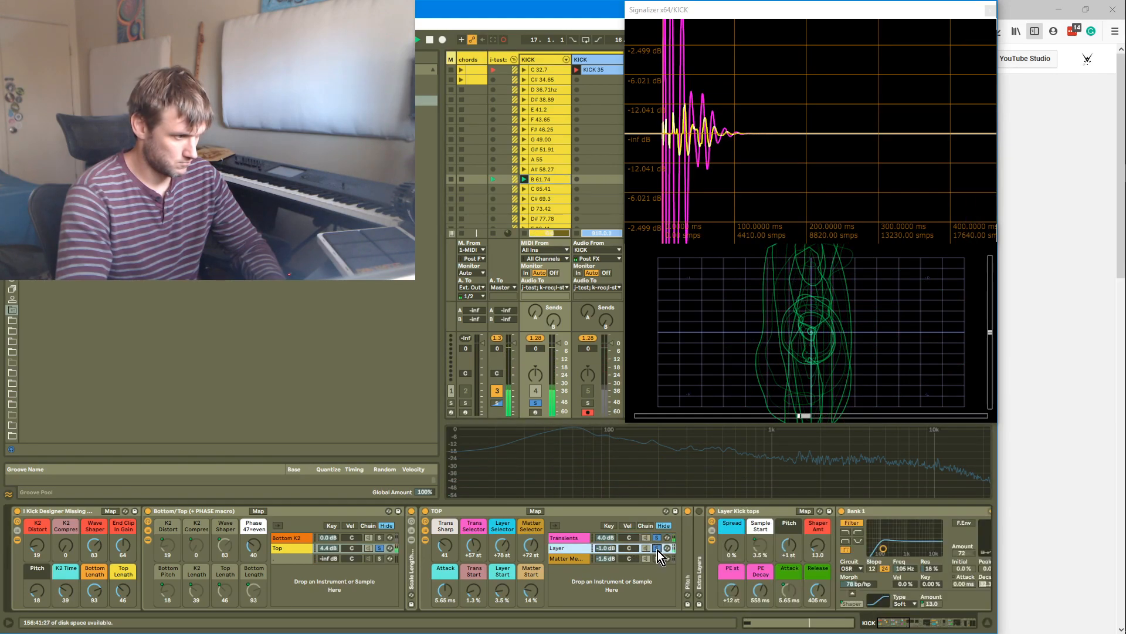
left_click(658, 558, "ctrl")
left_click_drag(603, 563, 603, 561)
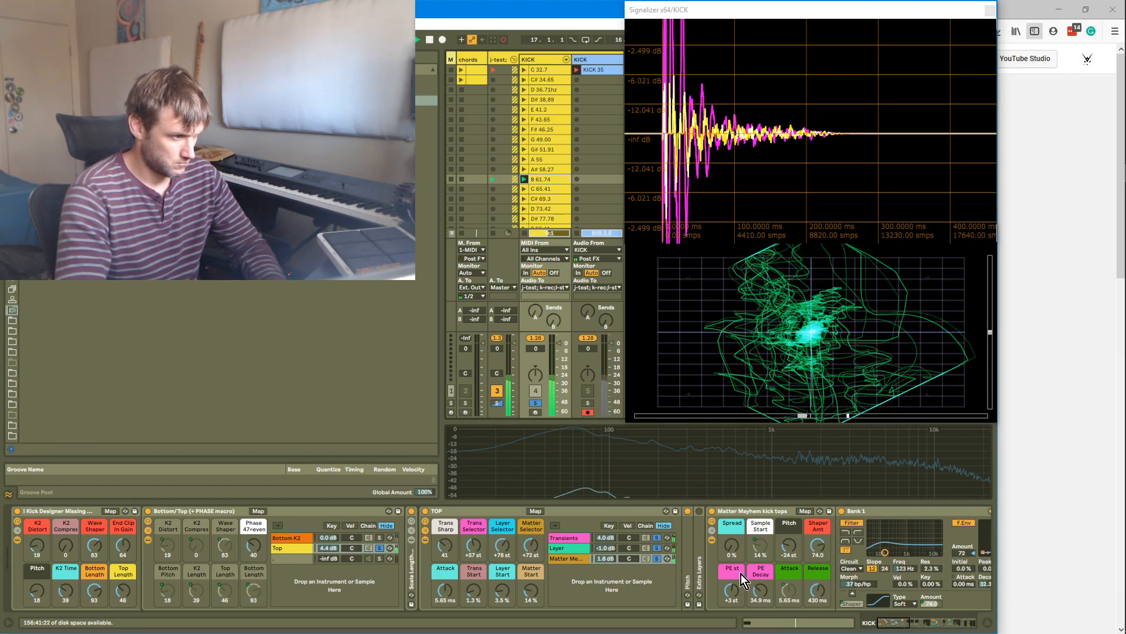
Lower the Matter Mayhem kick tops filter frequency to about 105 Hz
mouse_move(886, 551)
left_mouse_down()
mouse_move(885, 535)
mouse_move(886, 548)
left_mouse_up()
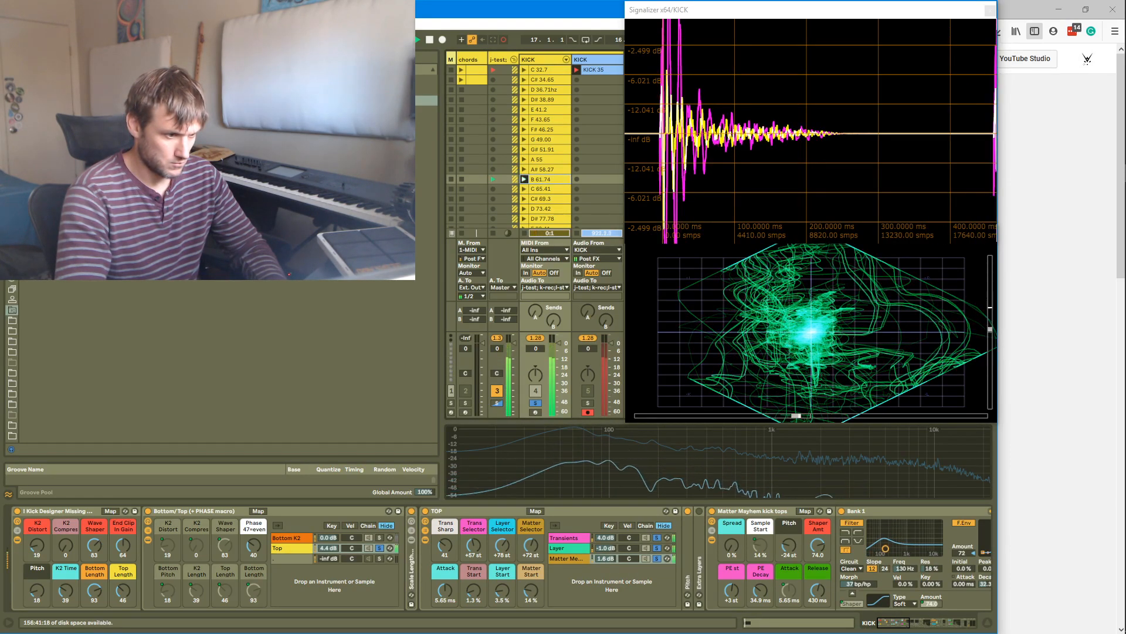
mouse_move(867, 586)
left_mouse_down()
mouse_move(868, 569)
mouse_move(867, 586)
left_mouse_up()
left_click_drag(885, 548, 883, 548)
left_click_drag(847, 583, 847, 595)
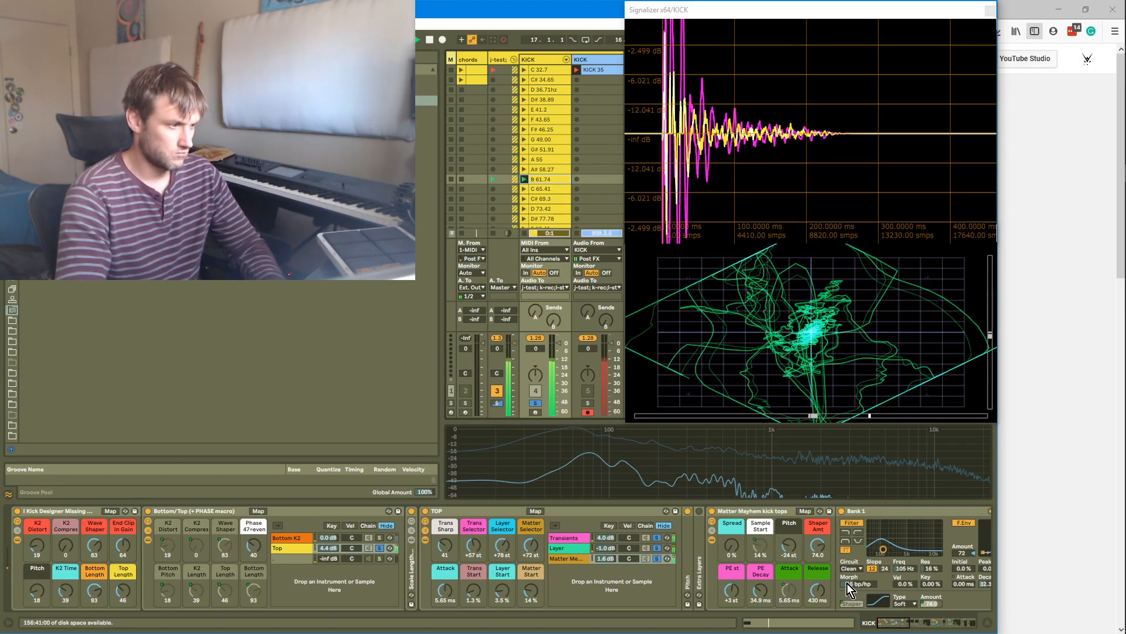
In the Layer kick tops instrument, set the filter to about 94.9 Hz with 68 bp/hp morph and raise Shaper Amount to about 51
left_click(657, 548)
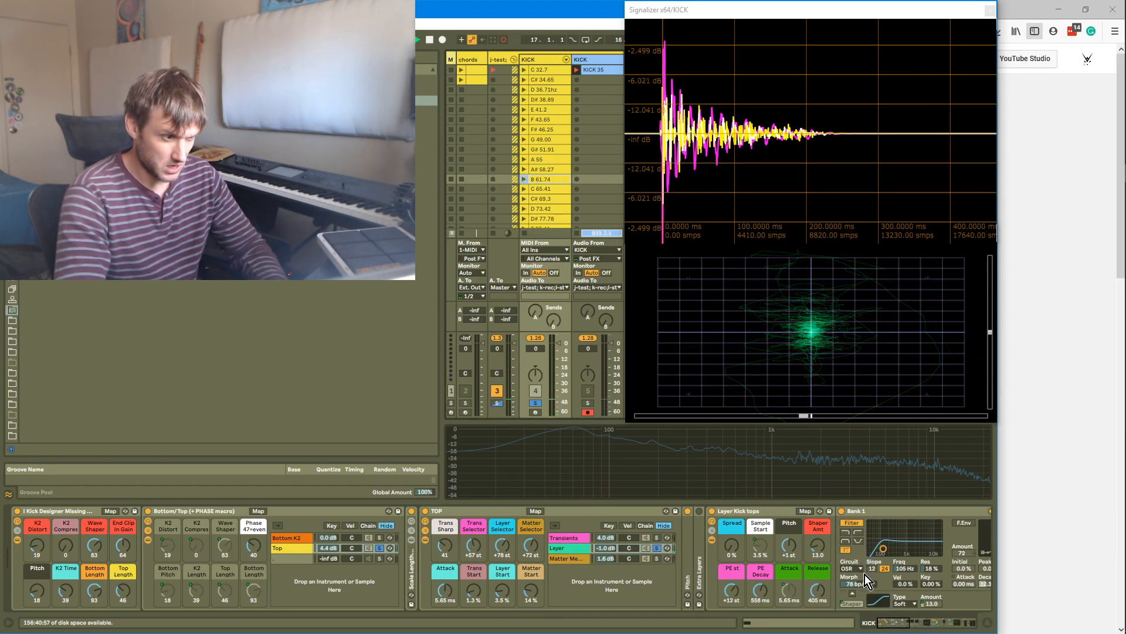
left_click_drag(883, 549, 882, 545)
left_click_drag(877, 585, 877, 593)
left_click_drag(817, 546, 818, 537)
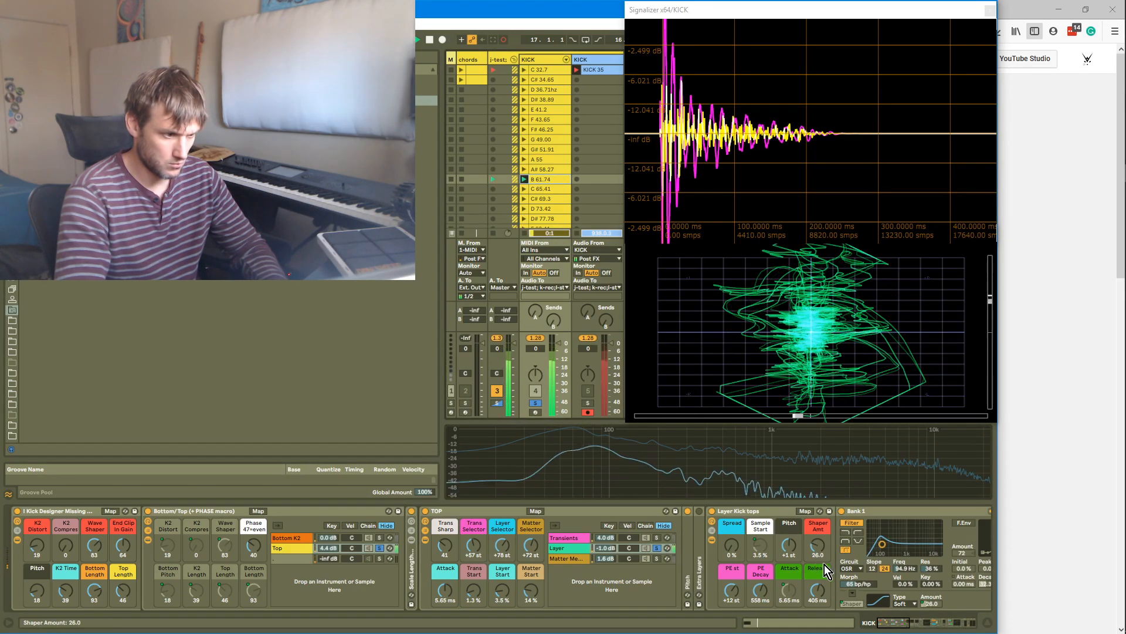
left_click_drag(819, 542, 819, 535)
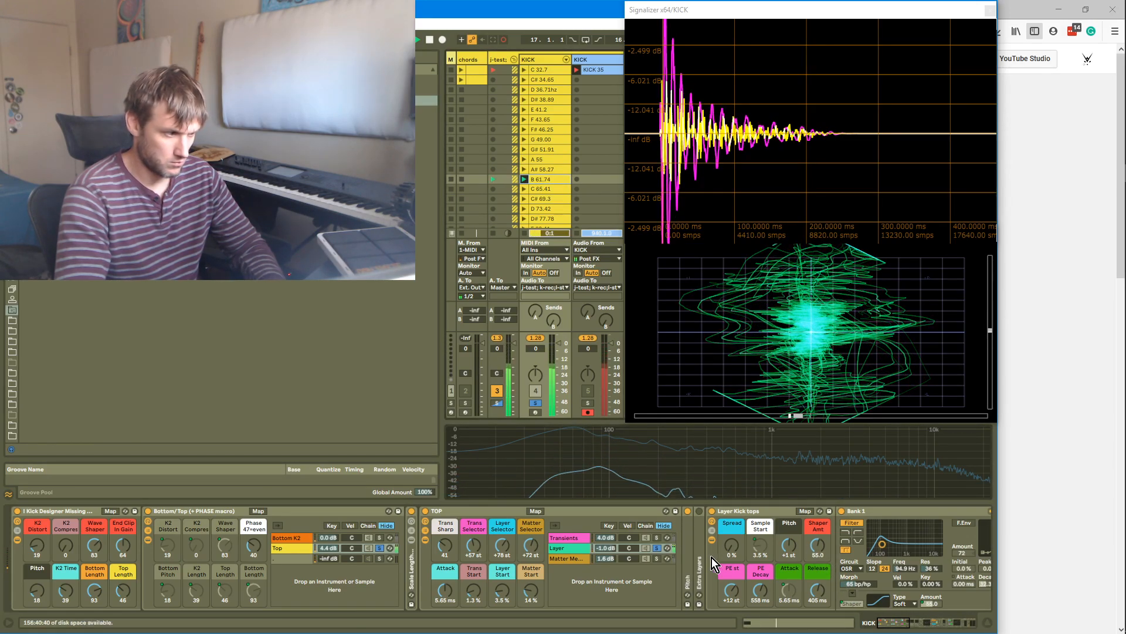
left_click(656, 558)
left_click(657, 548)
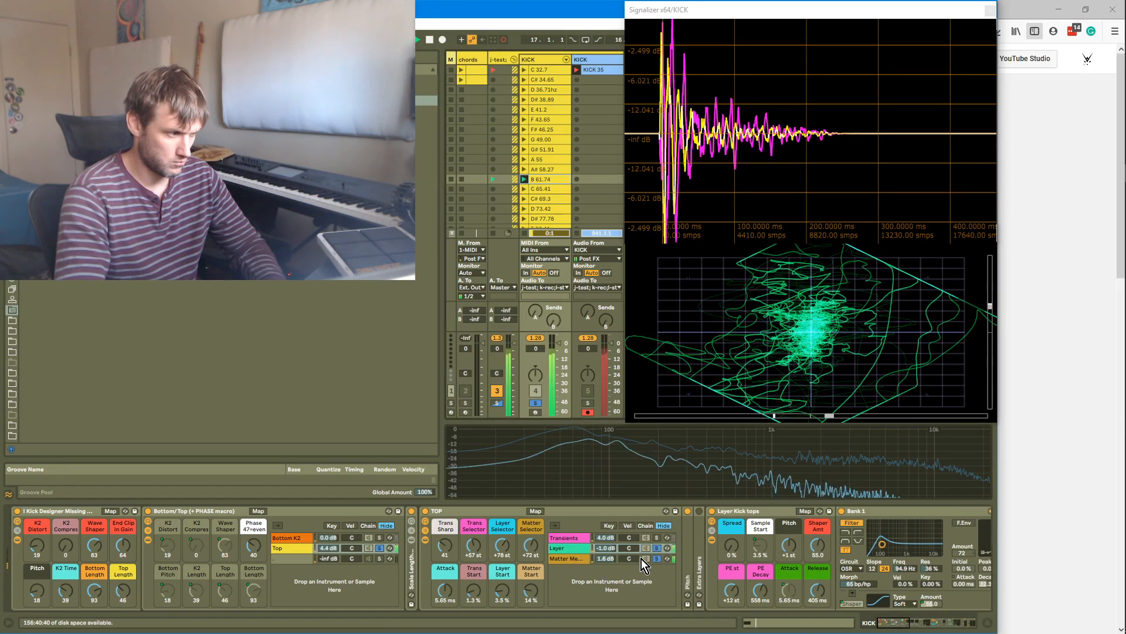
left_click_drag(821, 544, 821, 548)
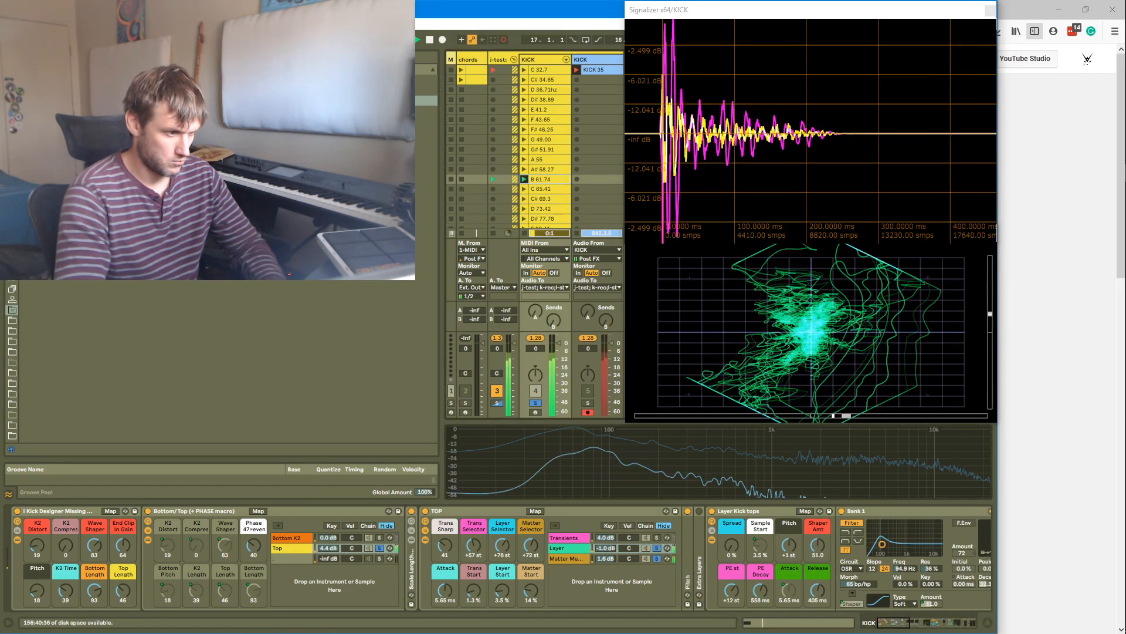
Clear the chain solos and open the oscilloscope plugin window to inspect the kick's waveform, then close it
left_click(658, 538)
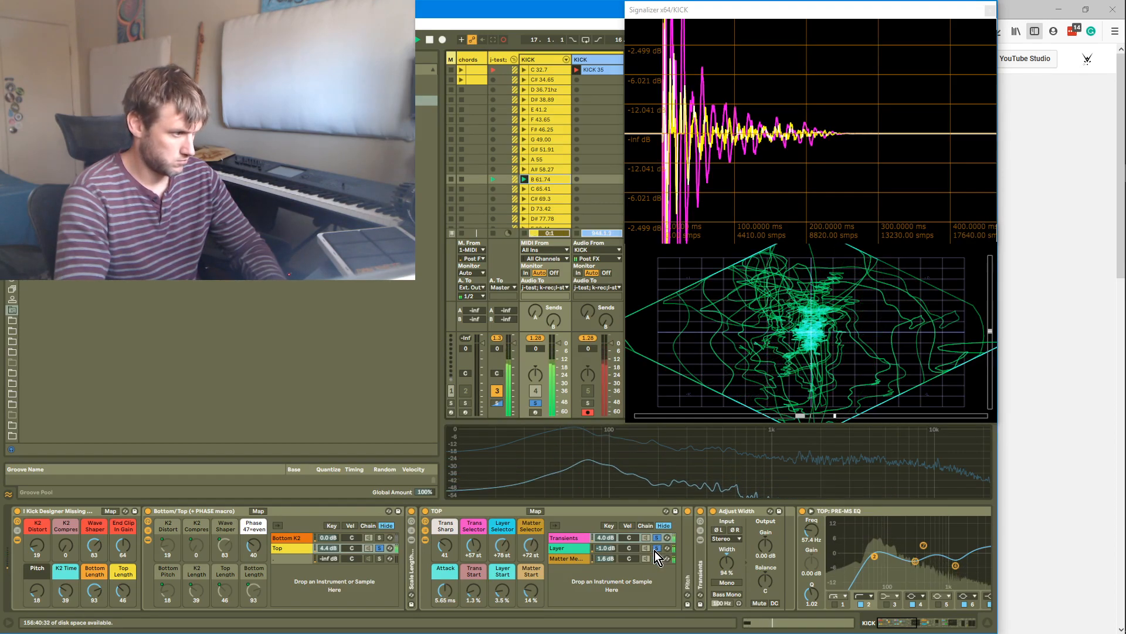
left_click(655, 550)
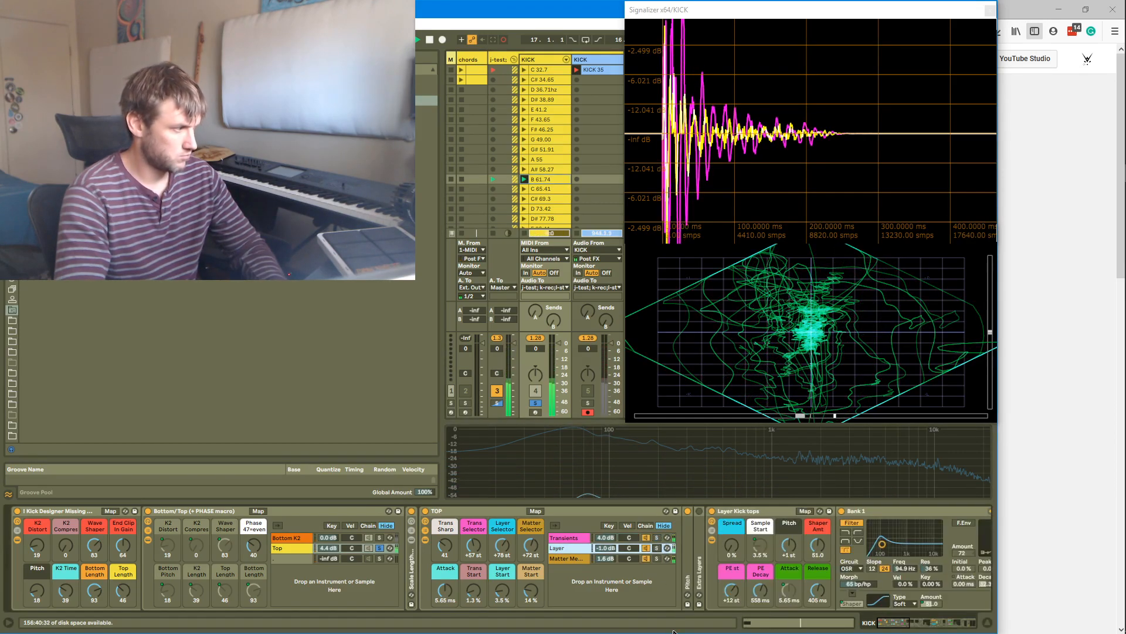
left_click(380, 548)
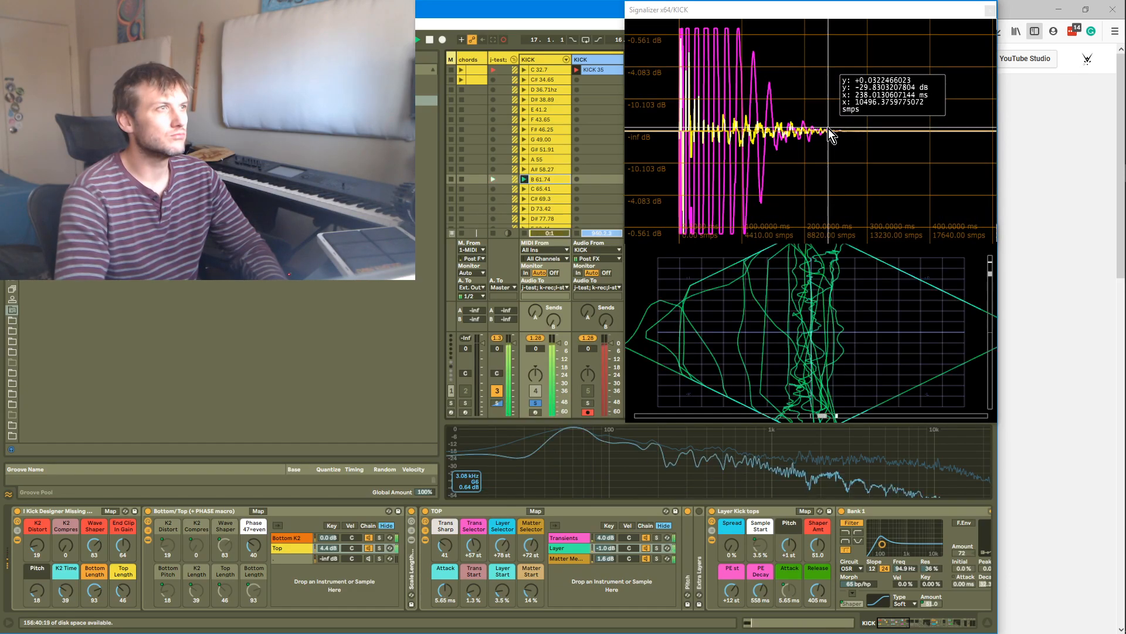
left_click_drag(910, 628, 950, 630)
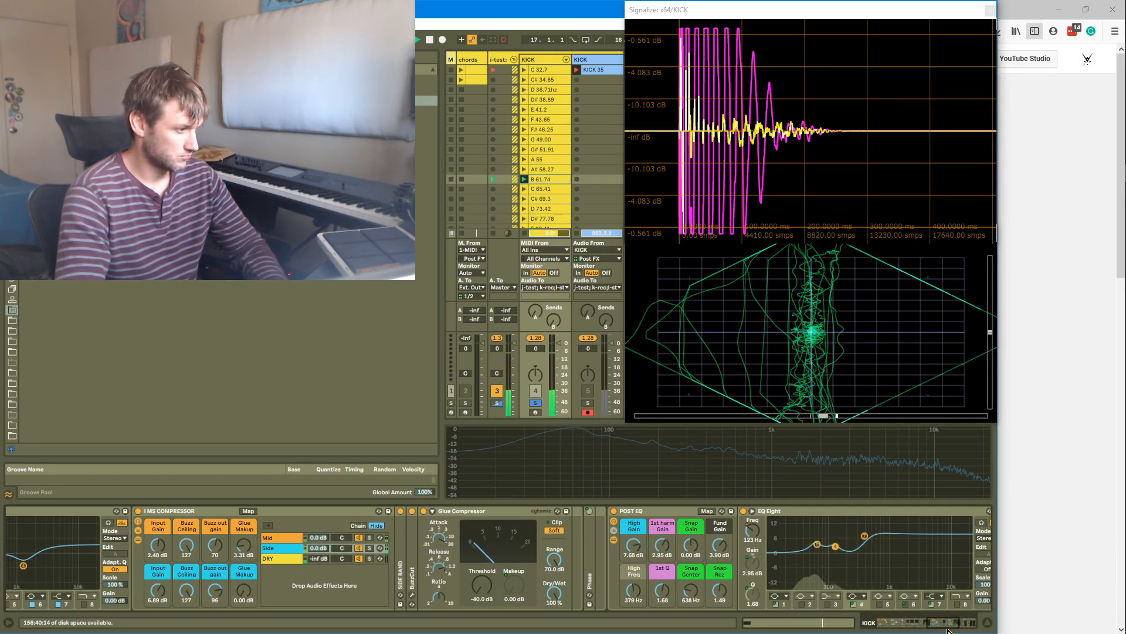
left_click_drag(952, 631, 971, 629)
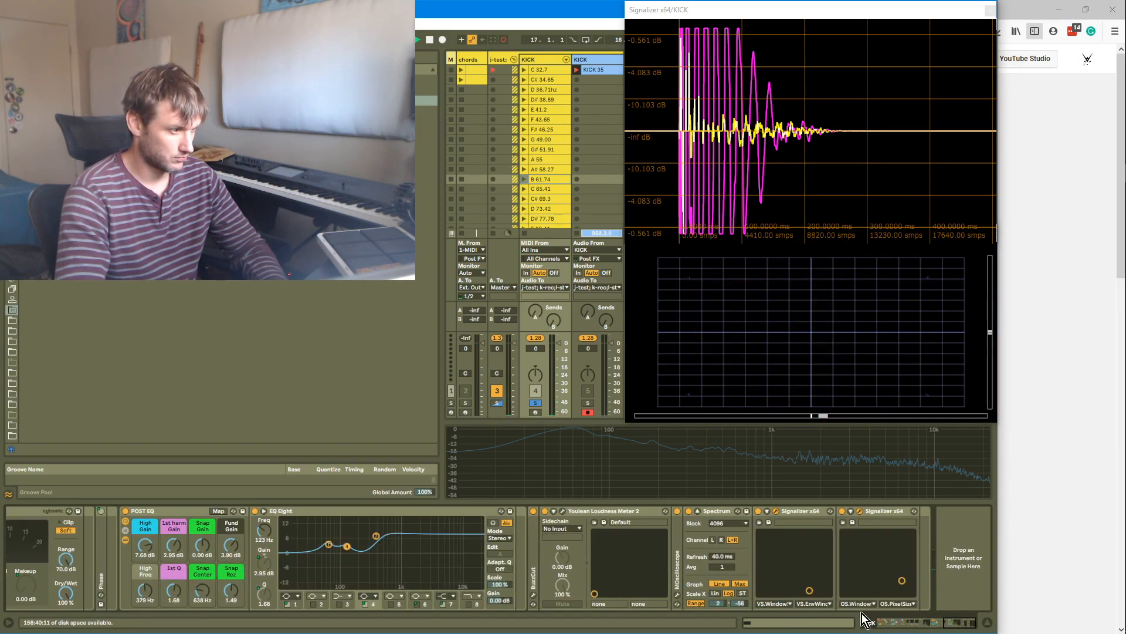
left_click(679, 594)
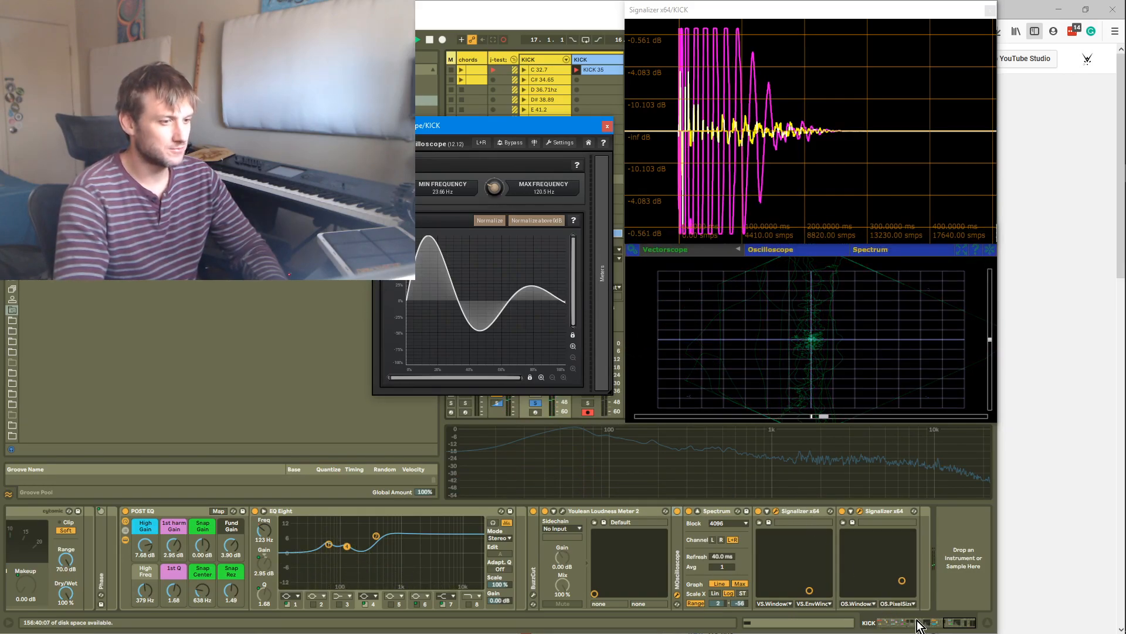
left_click_drag(971, 626, 902, 629)
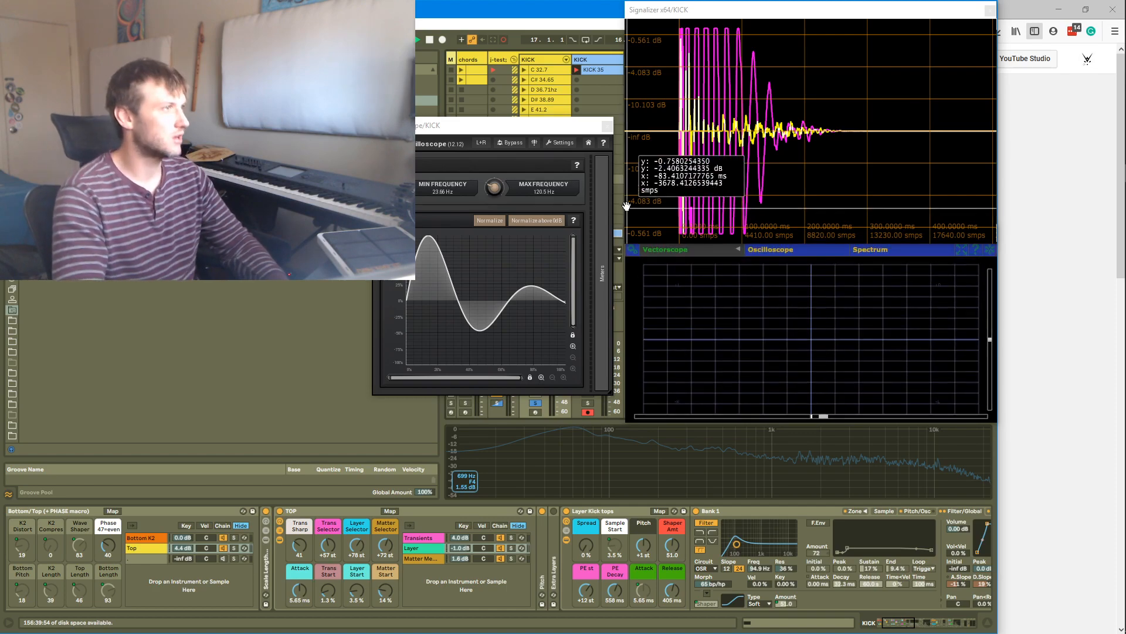
left_click(608, 125)
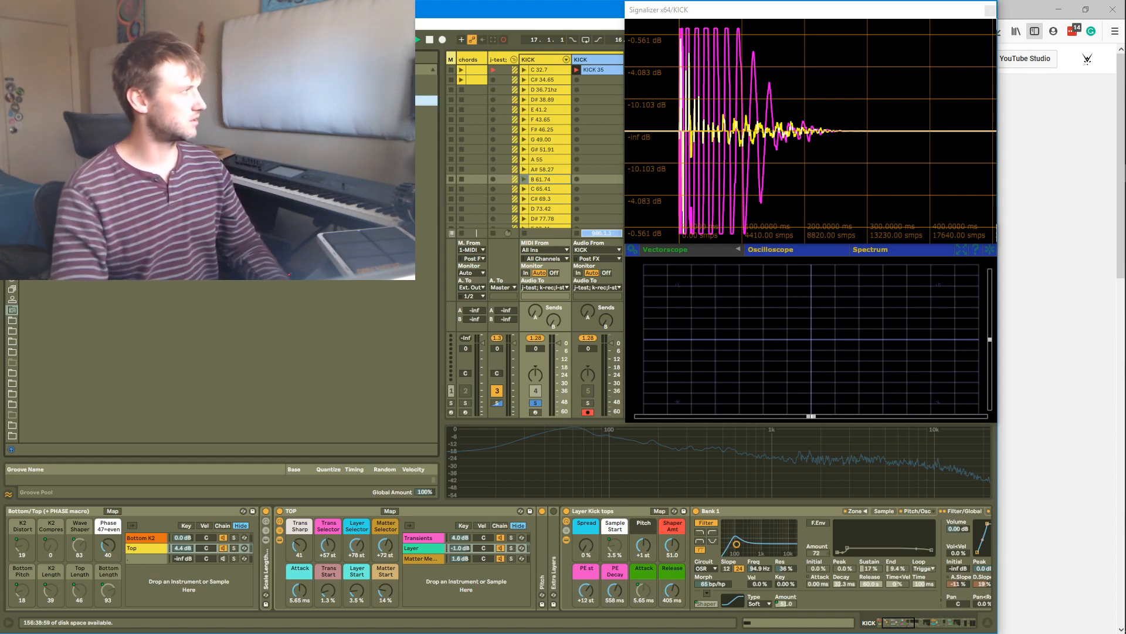
key("Return")
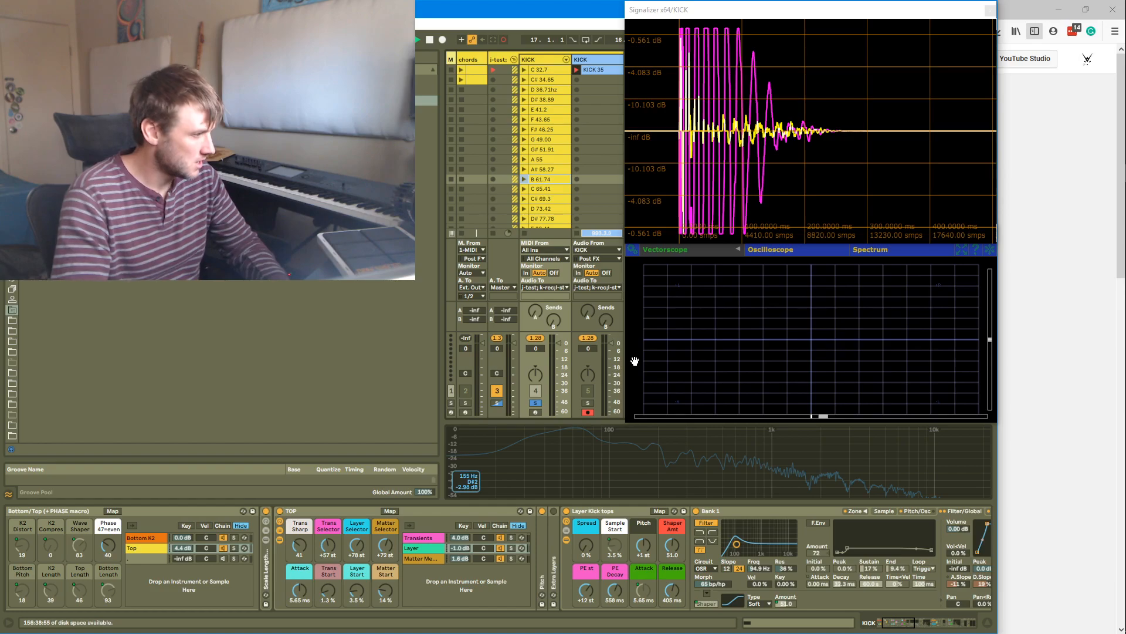
Enable the high-cut band on the post EQ Eight and set it to about 4.64 kHz
left_click_drag(898, 622, 968, 628)
left_click(468, 604)
left_click_drag(477, 563, 442, 579)
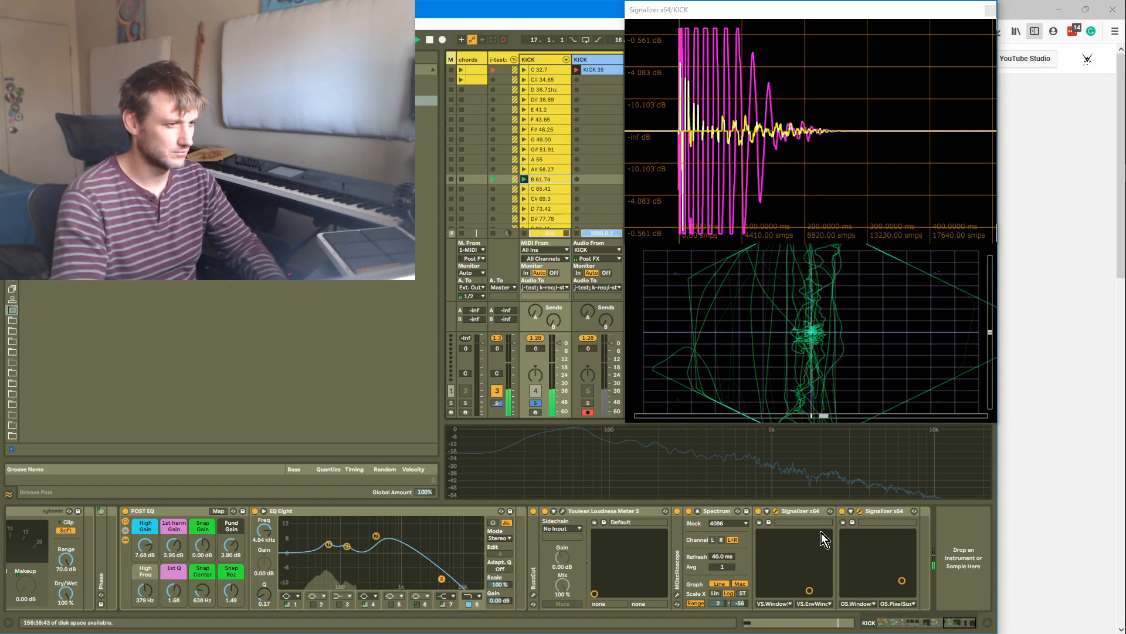
Close and reopen the second Signalizer plugin window to view the kick's waveform
mouse_move(744, 27)
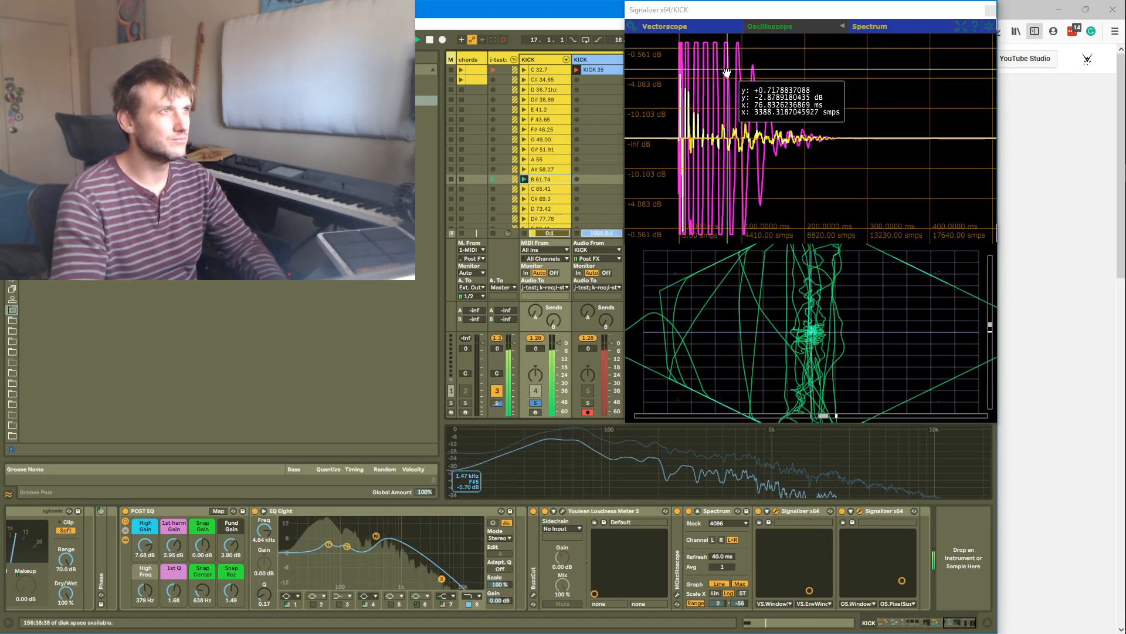
left_click(860, 511)
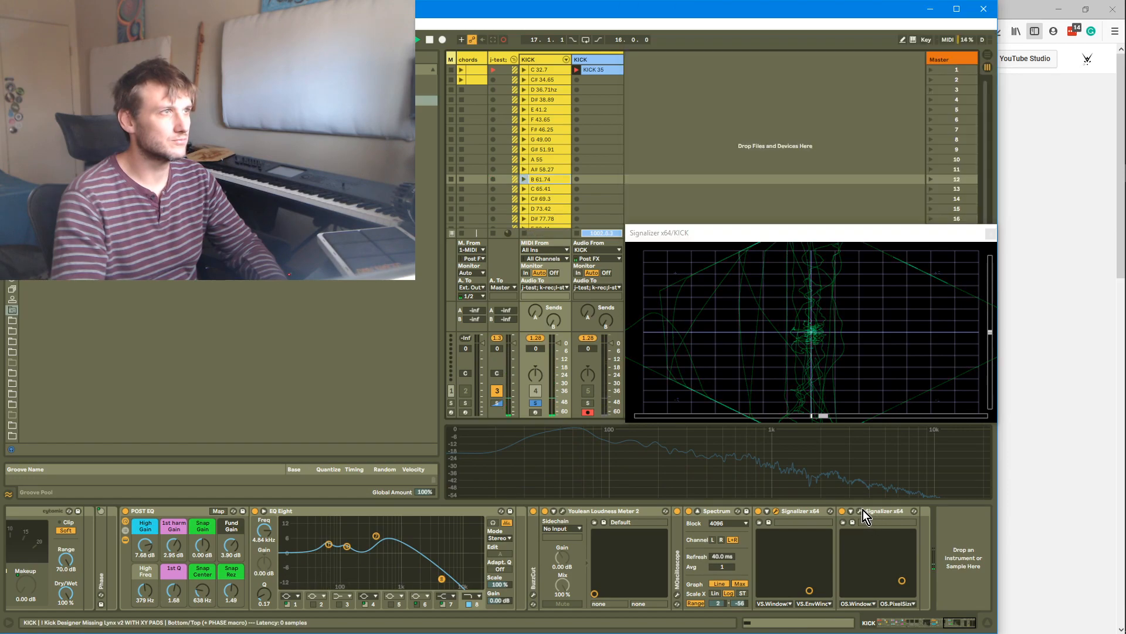
left_click(861, 511)
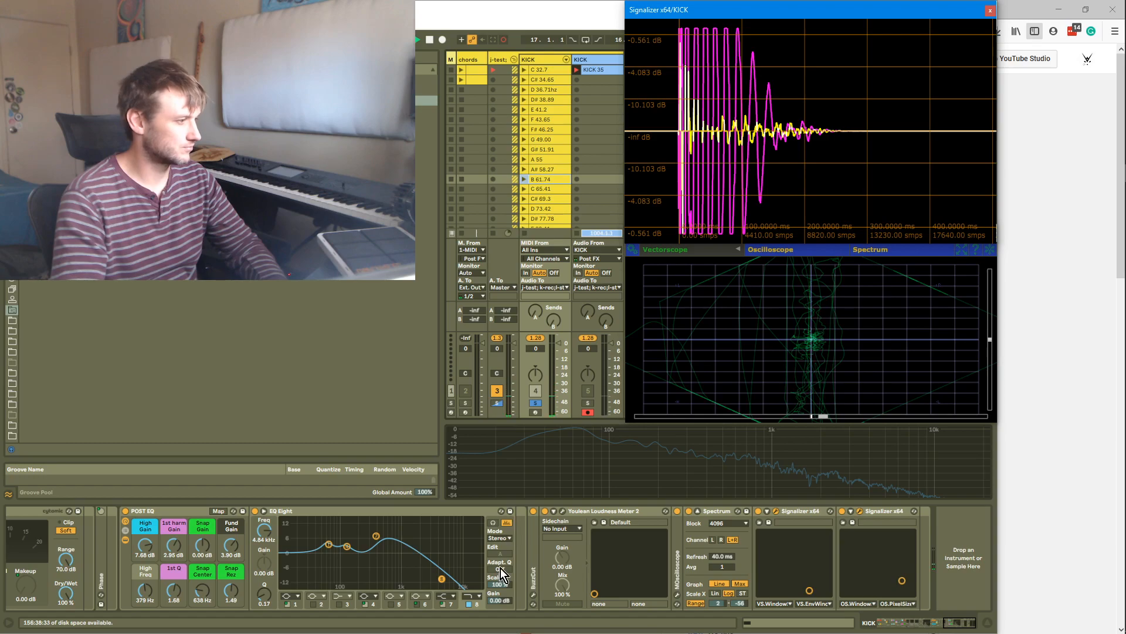
Toggle the post EQ Eight's high-cut band off and on to compare, leaving it switched off
left_click(470, 604)
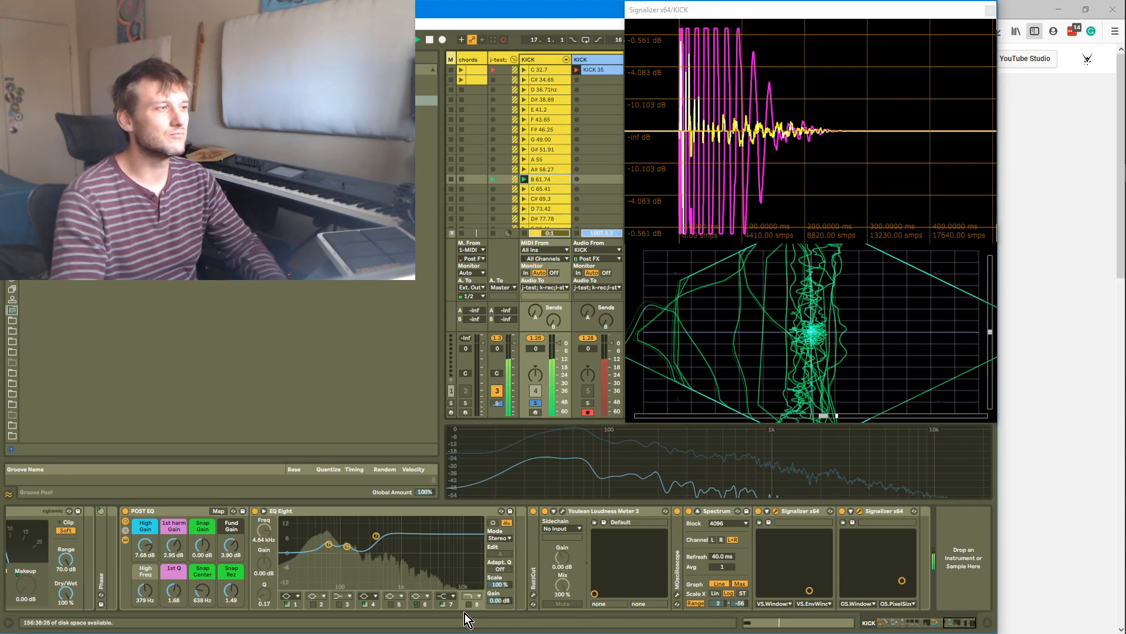
left_click(468, 605)
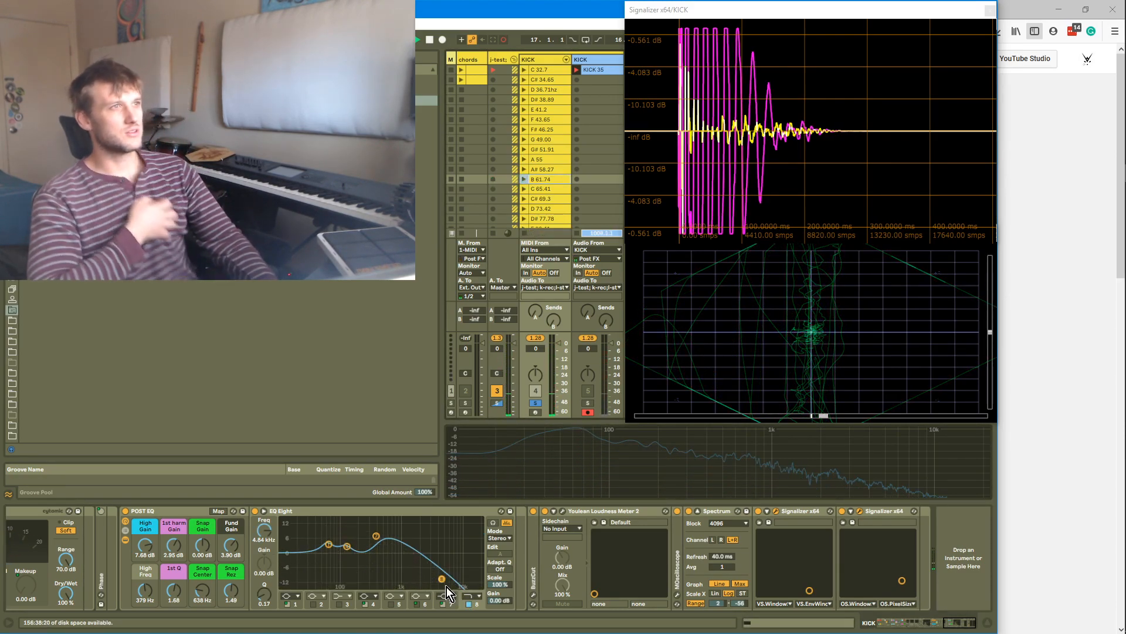
left_click(469, 604)
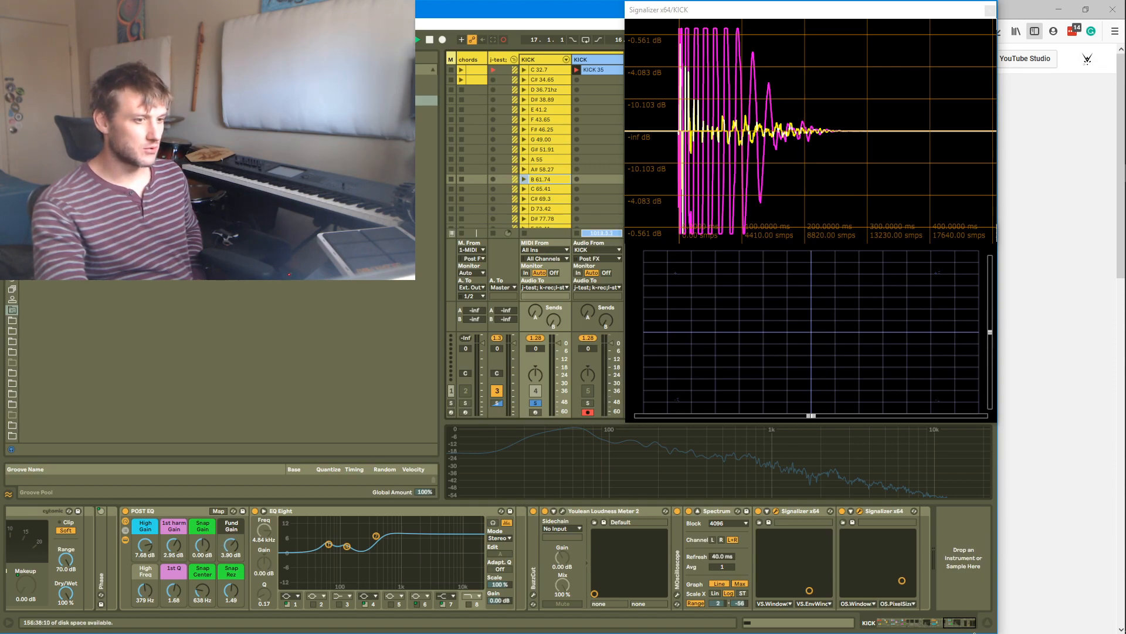
Switch to the YouTube Live Dashboard window in Firefox
mouse_move(1125, 427)
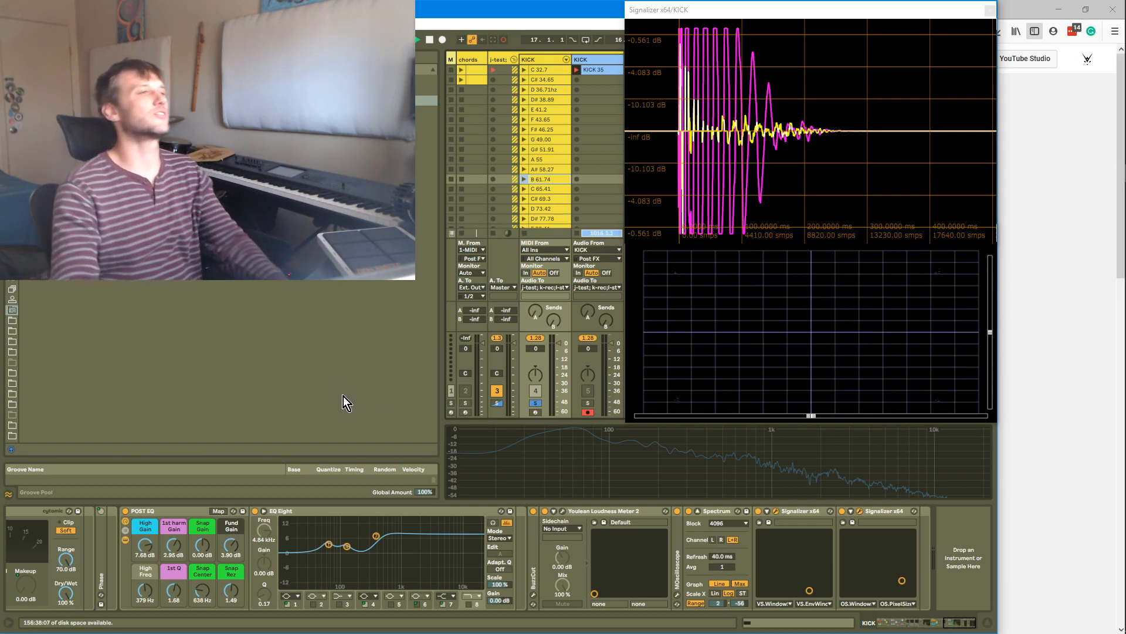
key("alt+Tab")
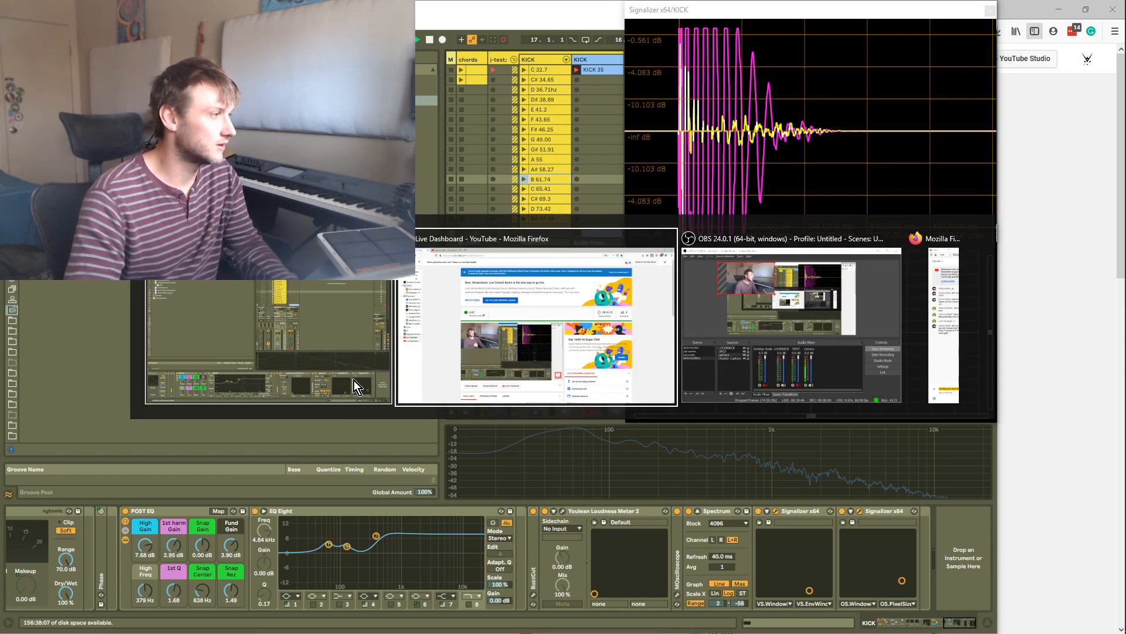